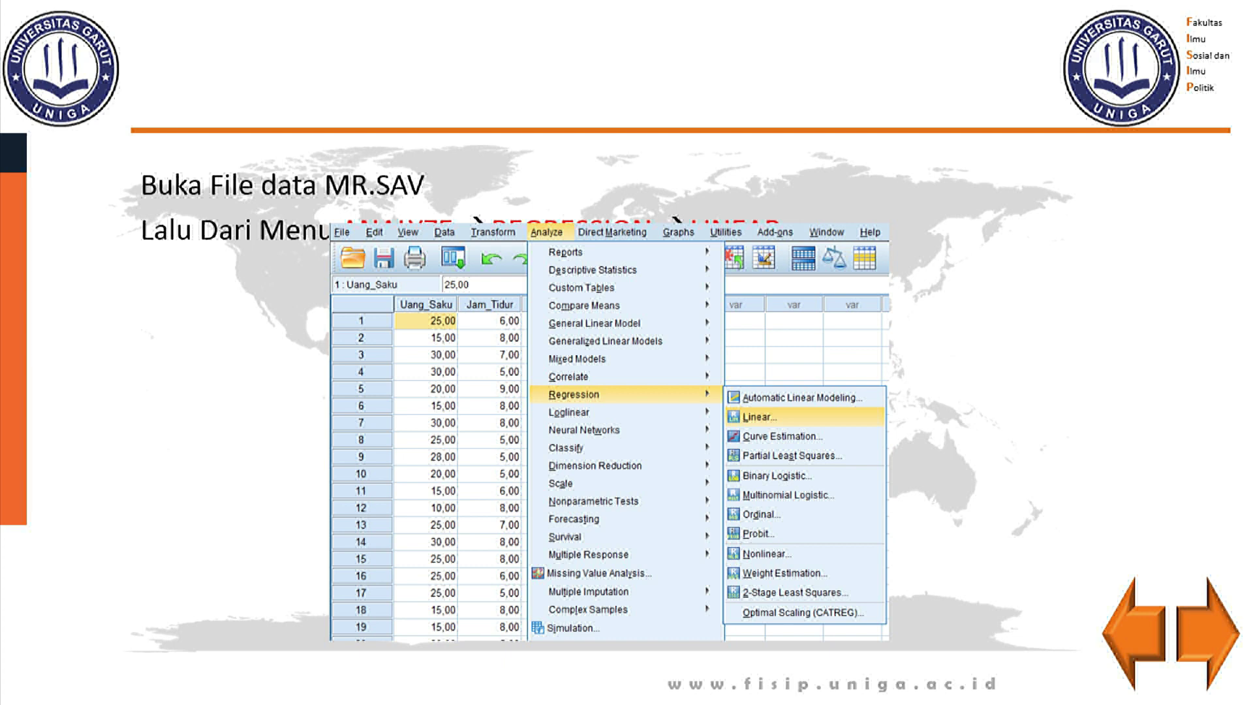
Switch to the Excel workbook and copy the Uang Jajan, Lama Tidur and IPK data in F5:H34 without the headers.
key(super)
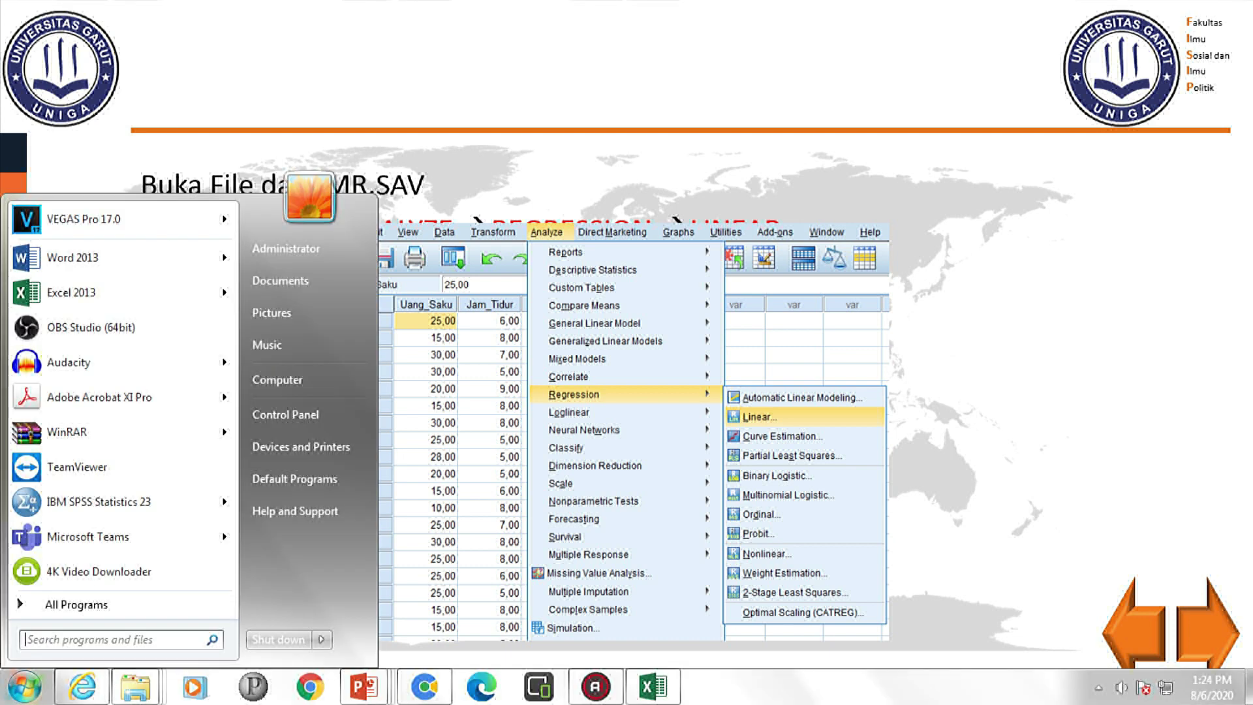
click(653, 687)
drag(350, 255, 481, 550)
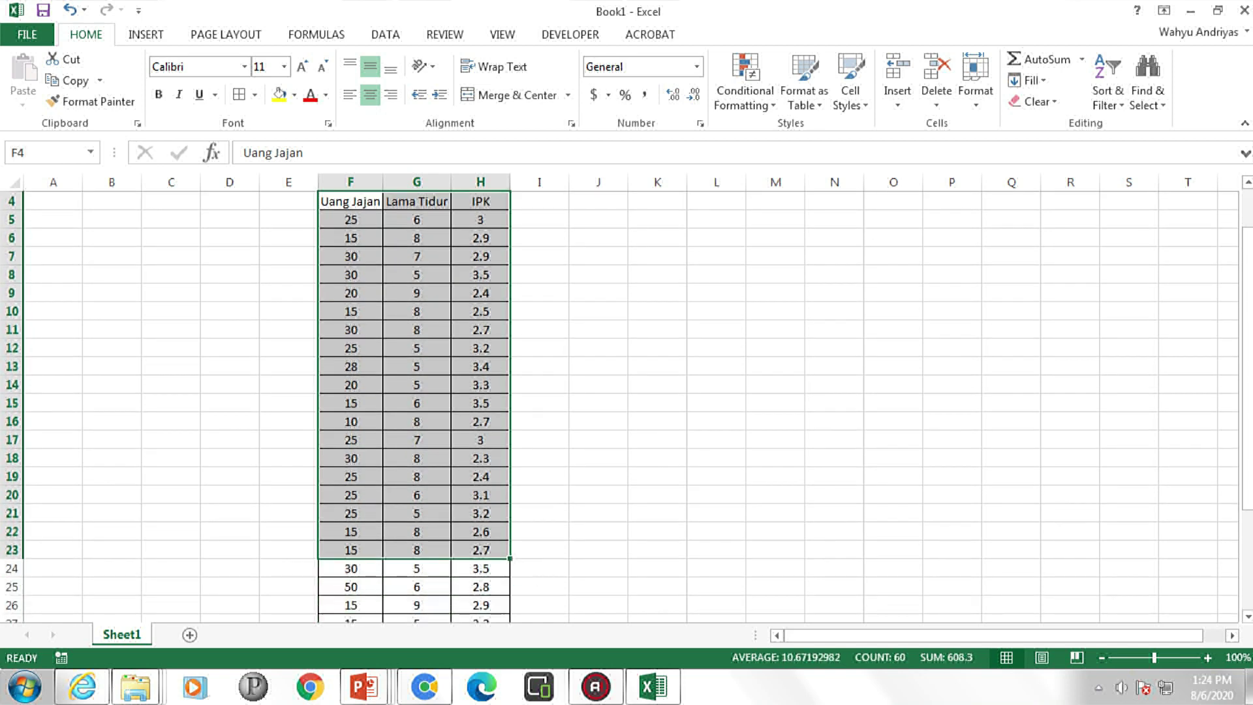
drag(350, 219, 480, 483)
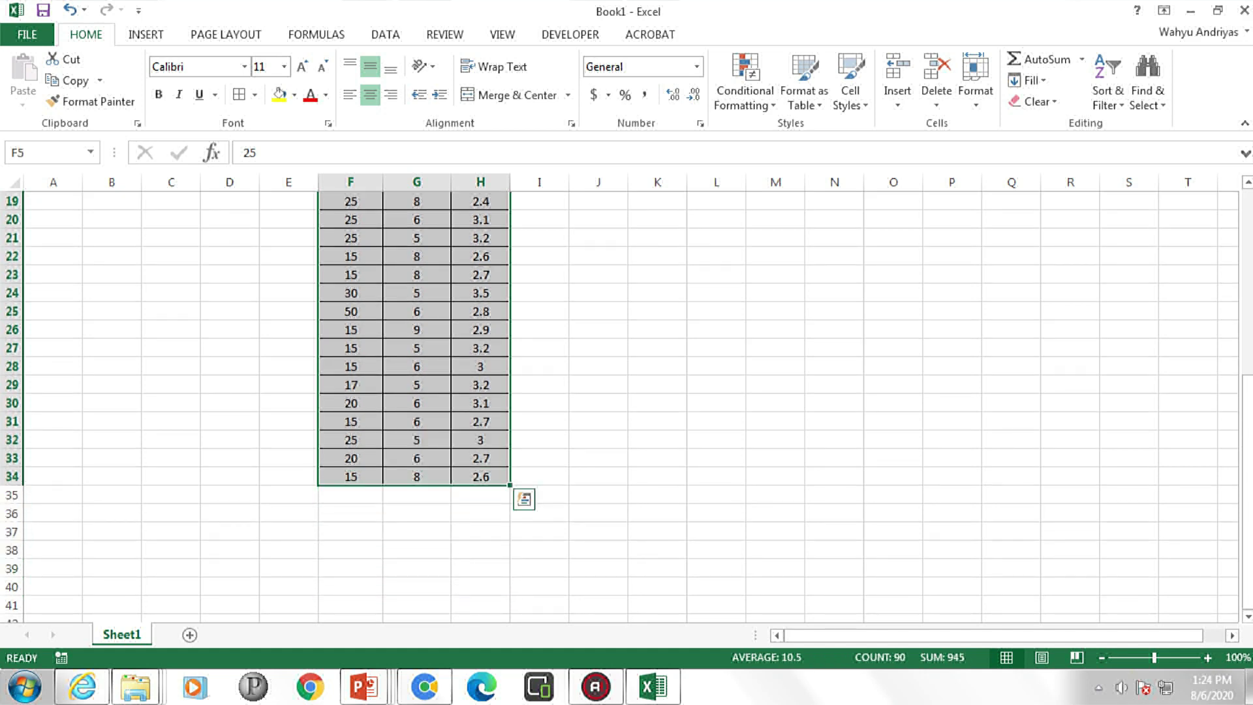
key(ctrl+c)
Start IBM SPSS Statistics 23 and create a new dataset.
key(super)
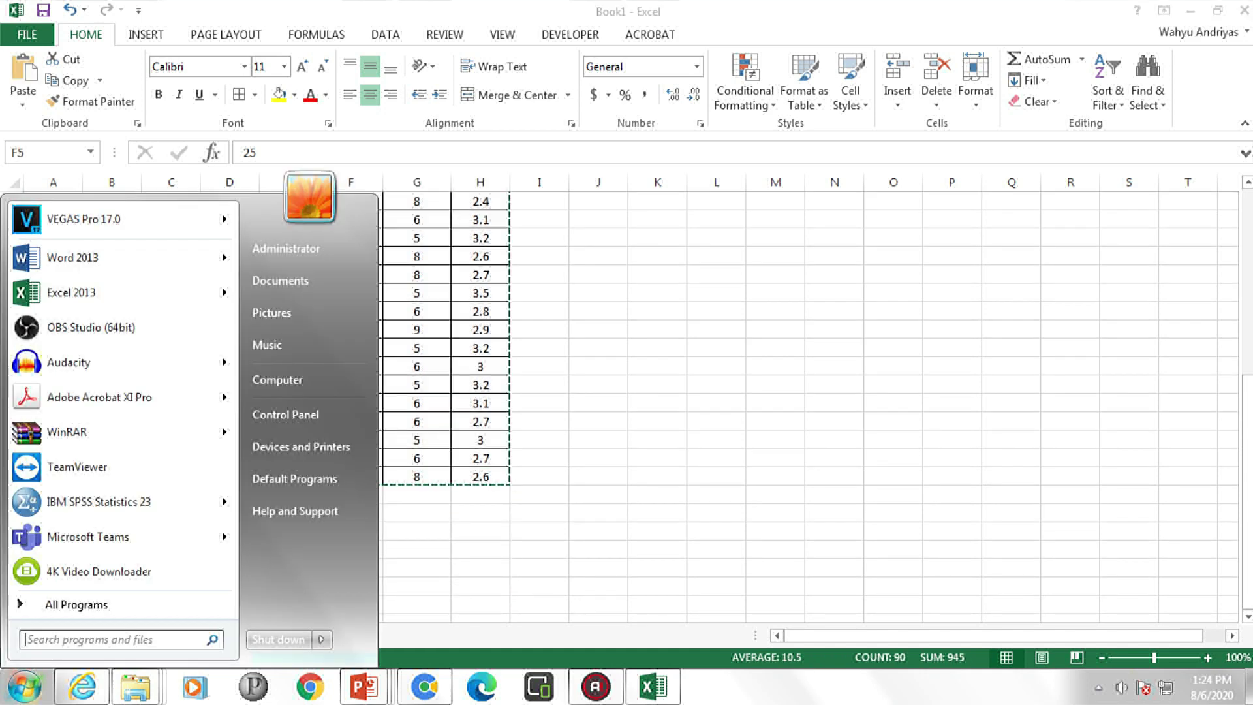
click(98, 502)
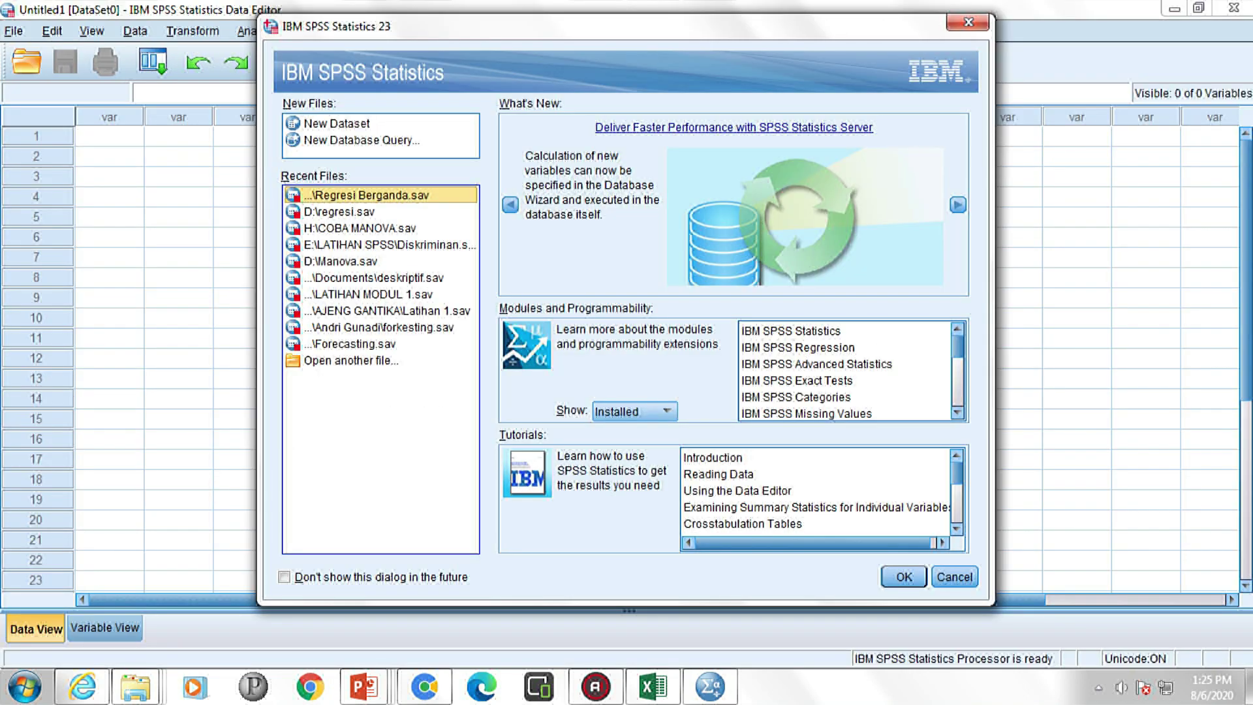
click(337, 123)
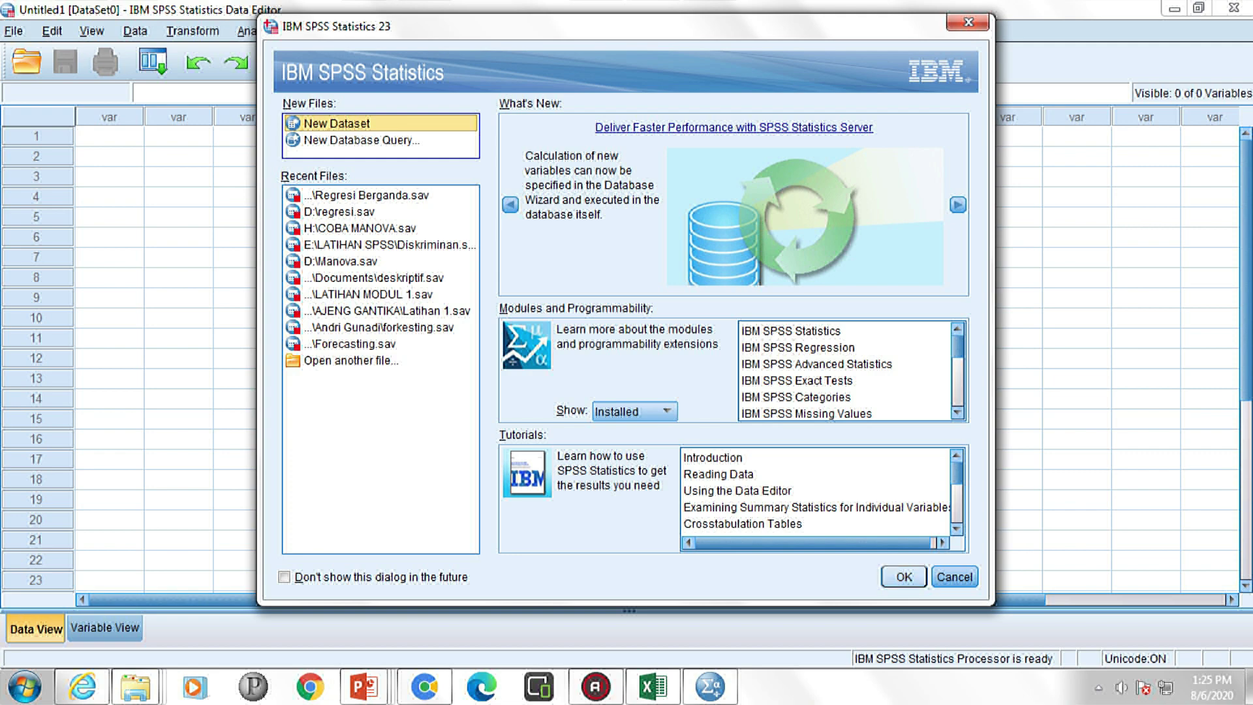
key(Return)
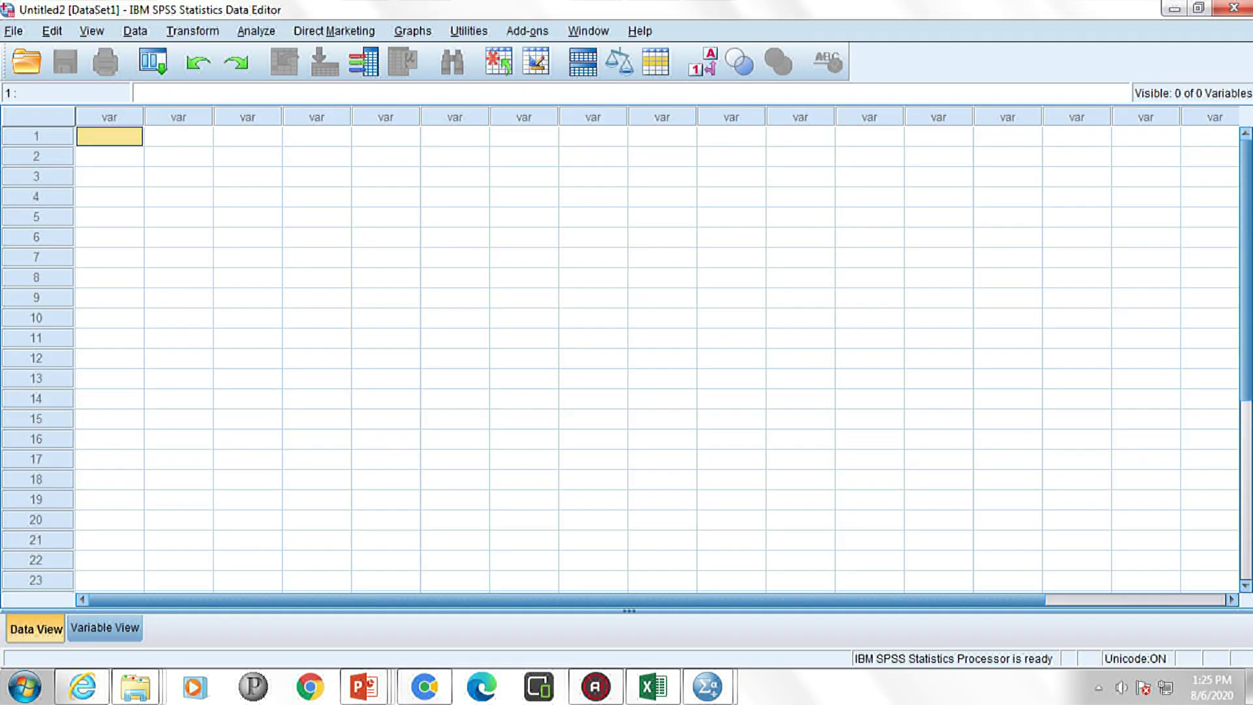
Paste the copied data into the empty dataset, starting at row 1 of the first column.
right_click(118, 137)
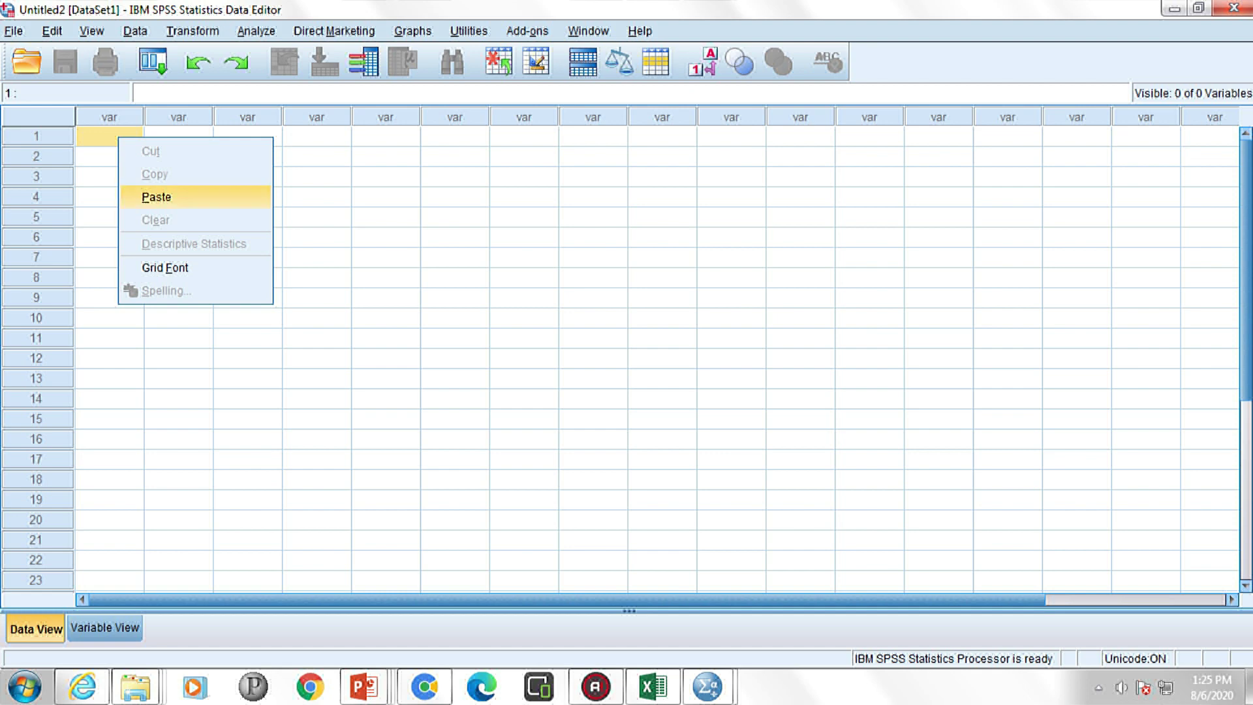
click(156, 196)
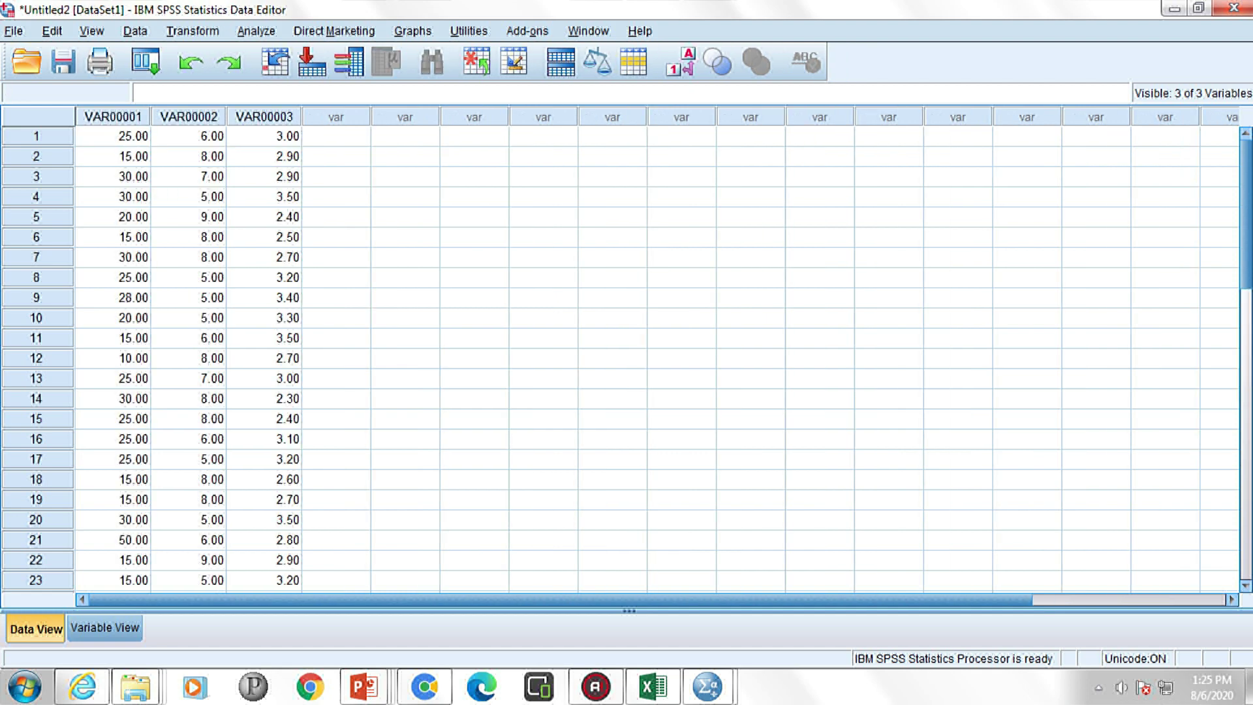
click(264, 135)
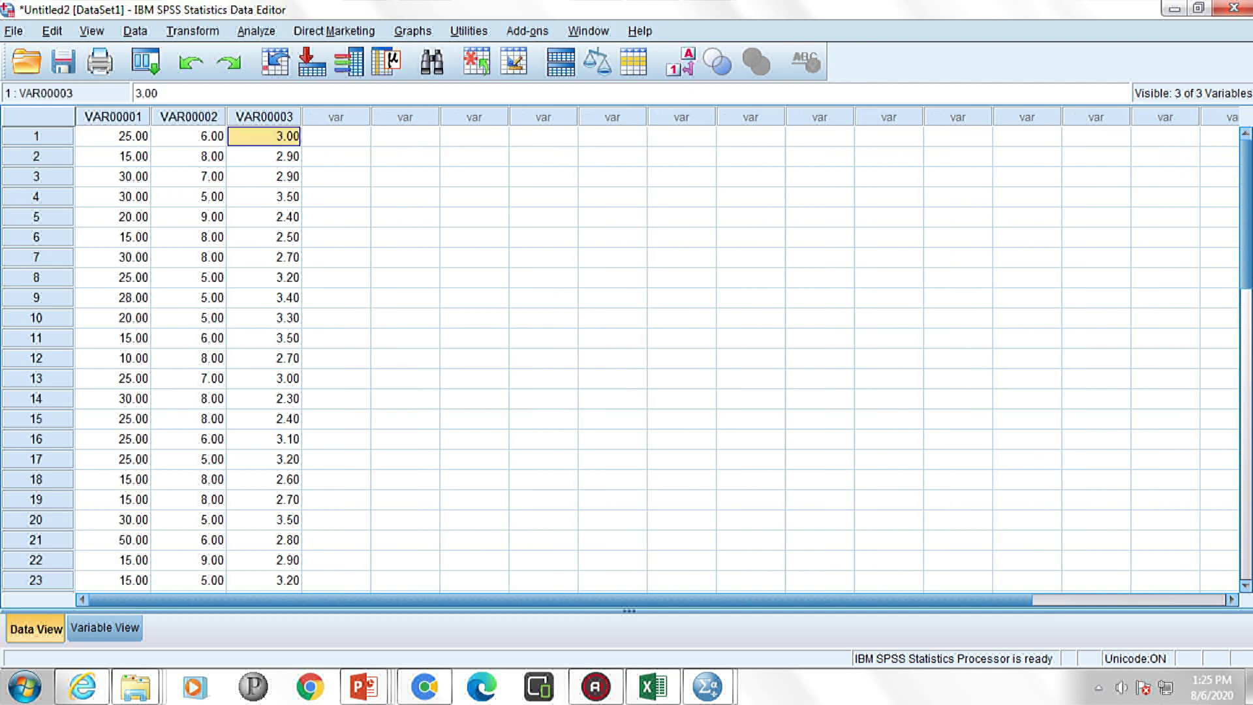
Rename the first variable as Uang_saku in the variable definitions.
click(104, 628)
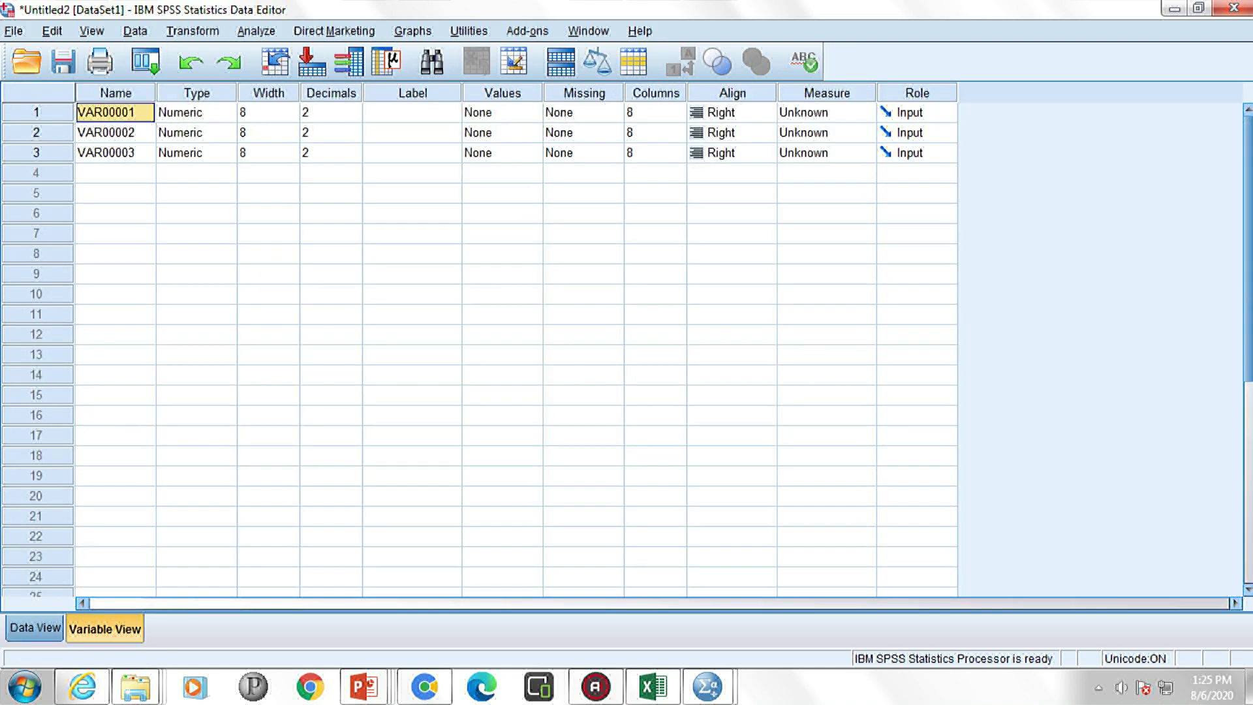
click(35, 628)
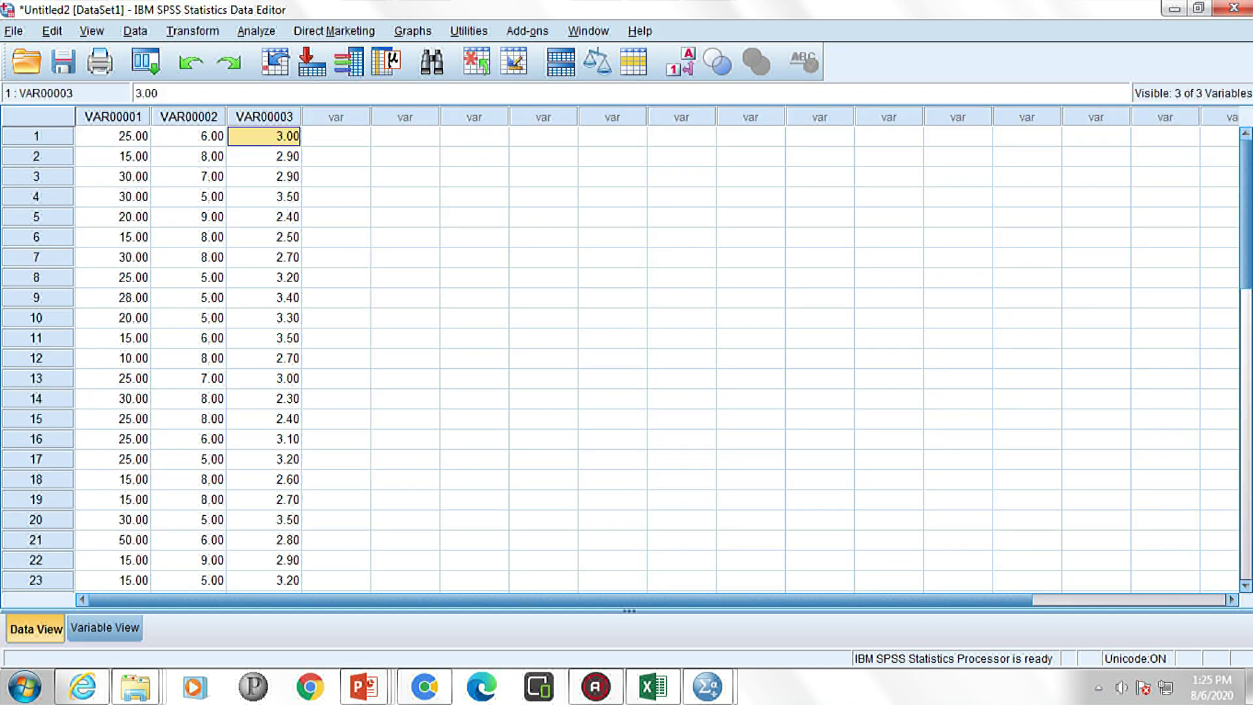
key(ctrl+t)
click(108, 112)
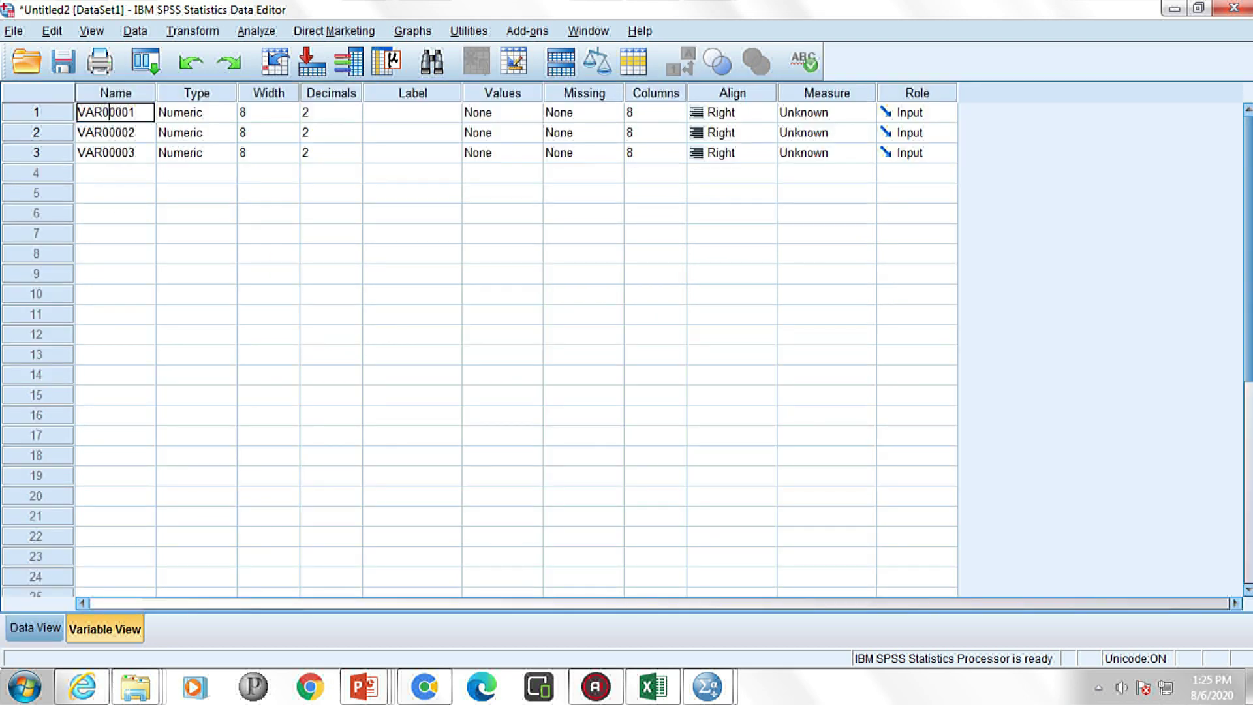
double_click(107, 112)
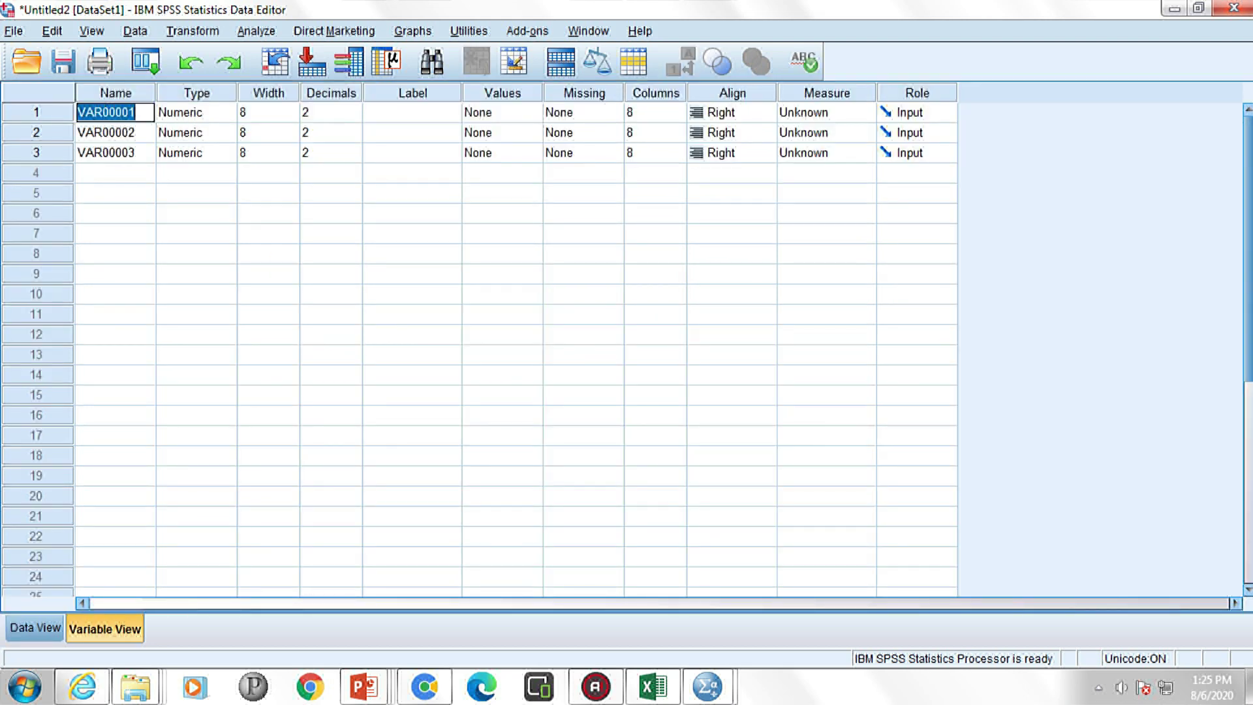
text(Uang_saku)
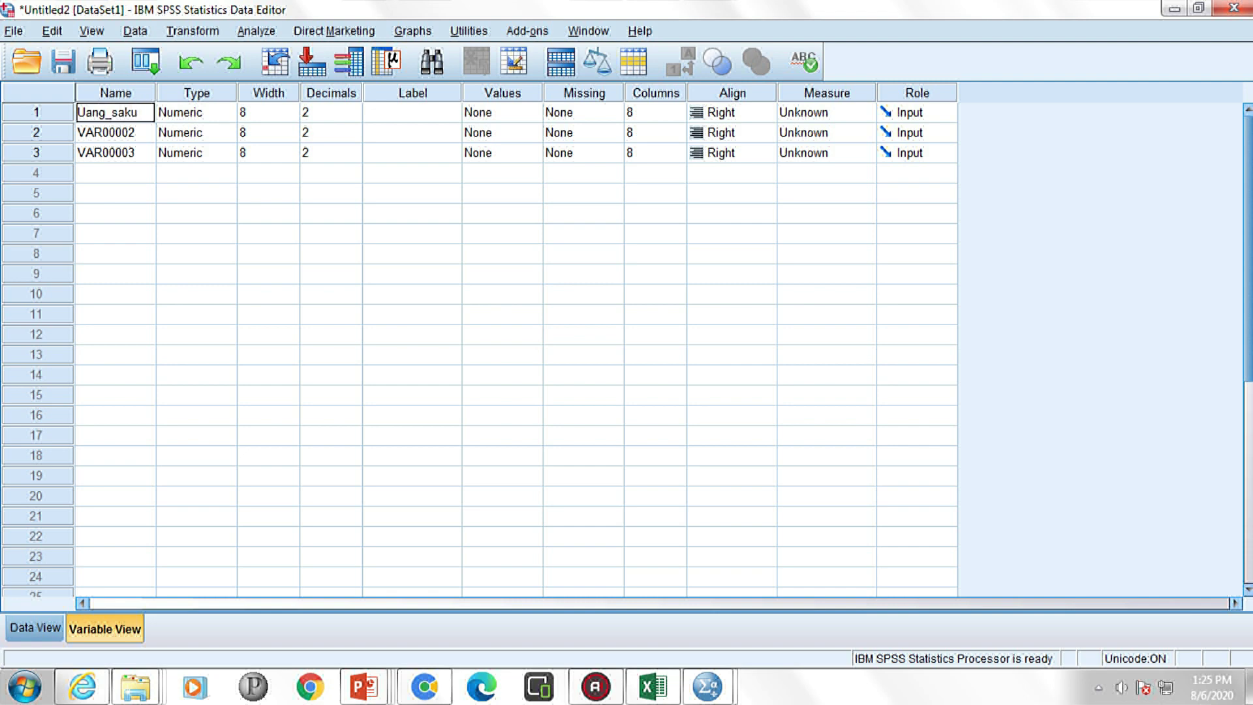
key(Return)
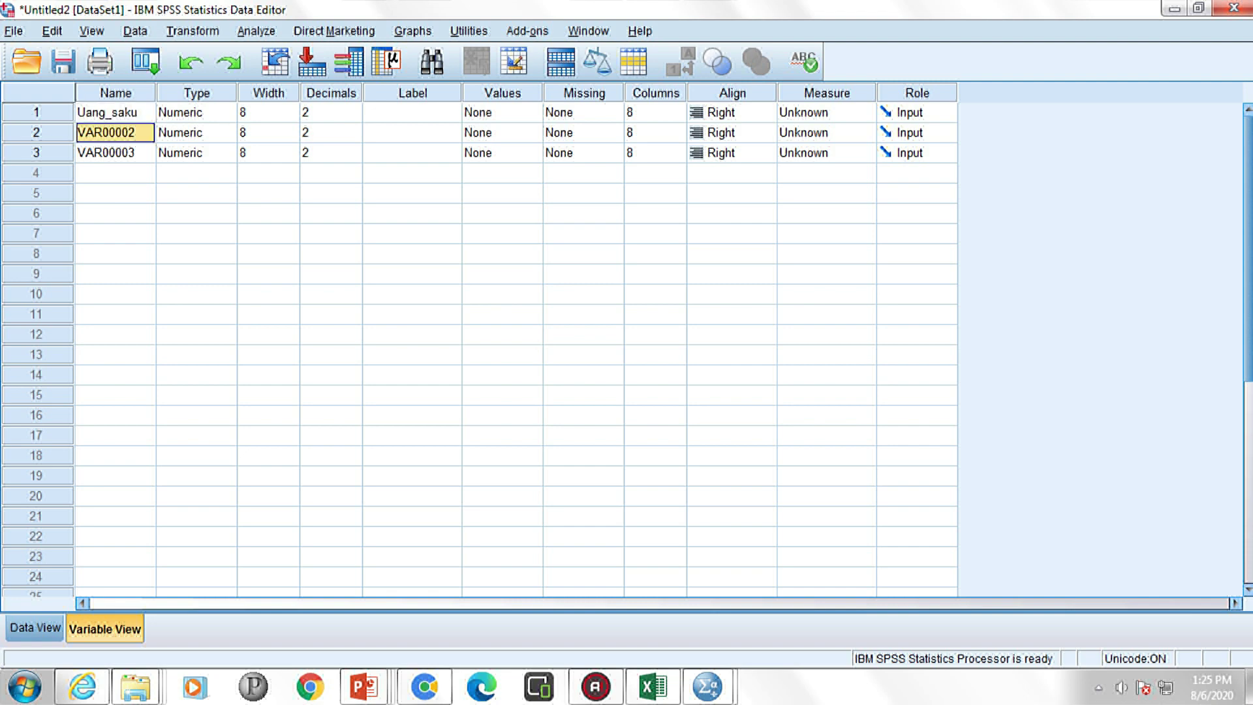
Rename the second variable as Lama_tidur and the third as IPK.
text(Lama)
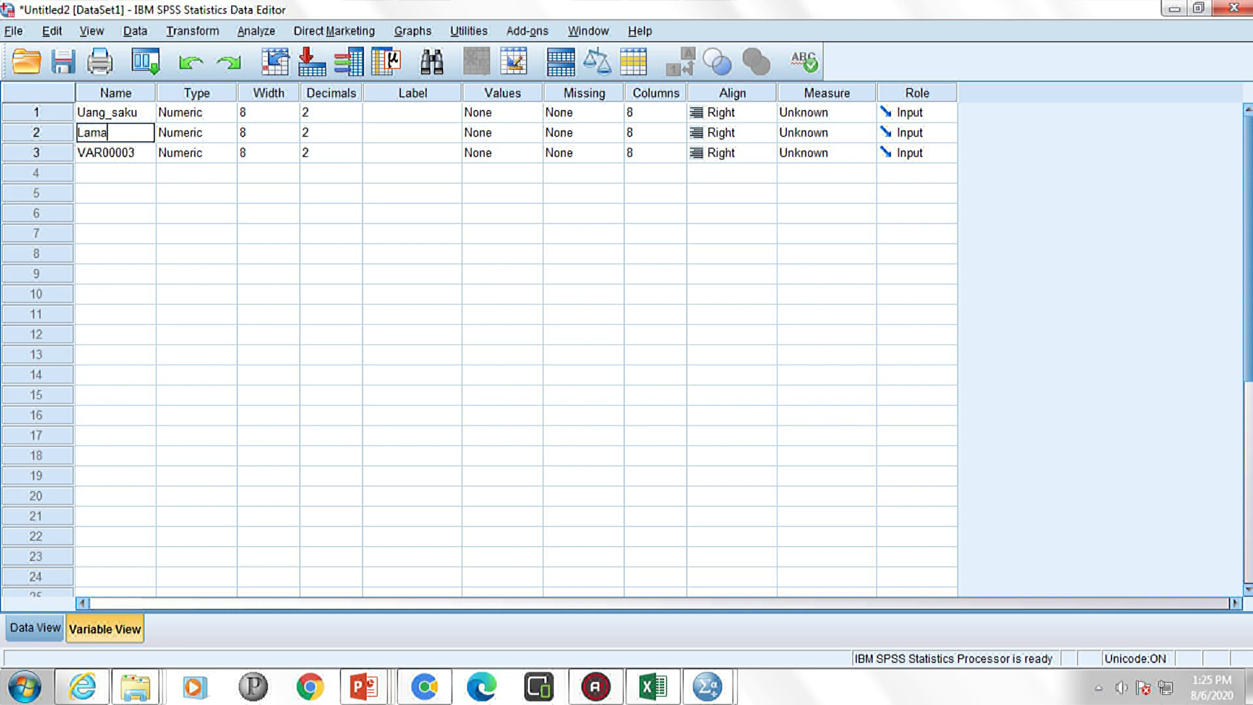
text(_tidur)
key(Tab)
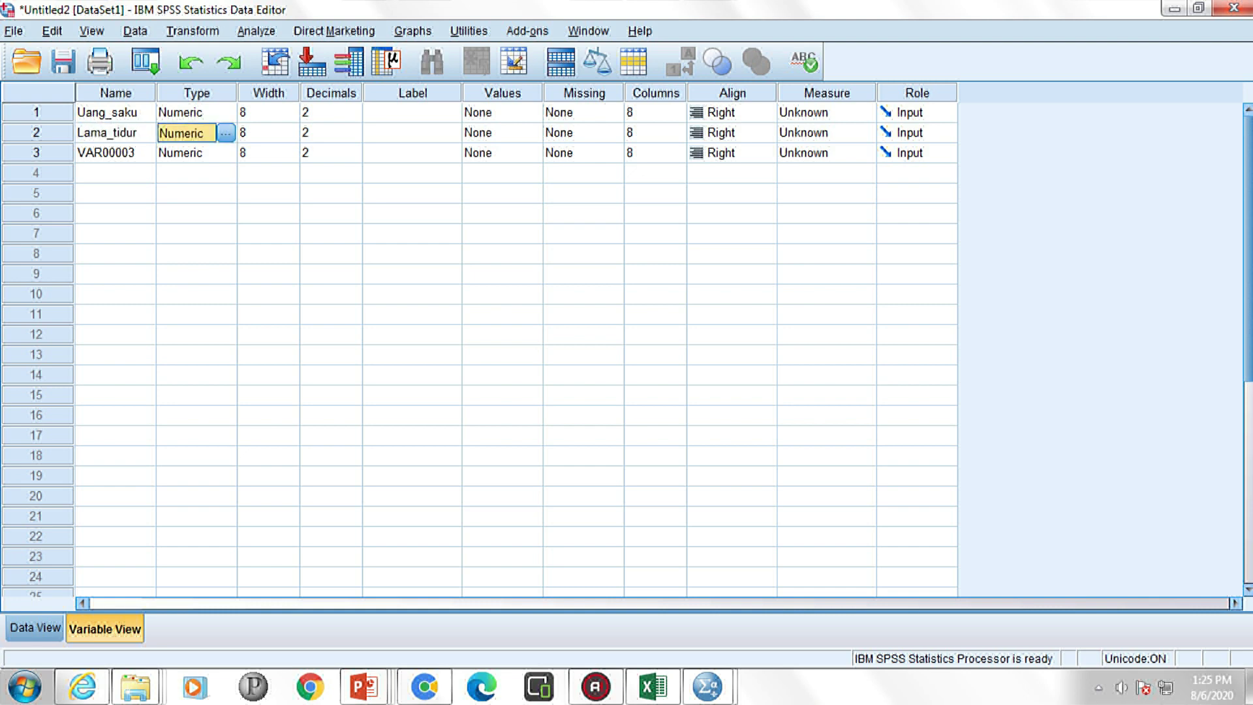
double_click(115, 152)
double_click(115, 152)
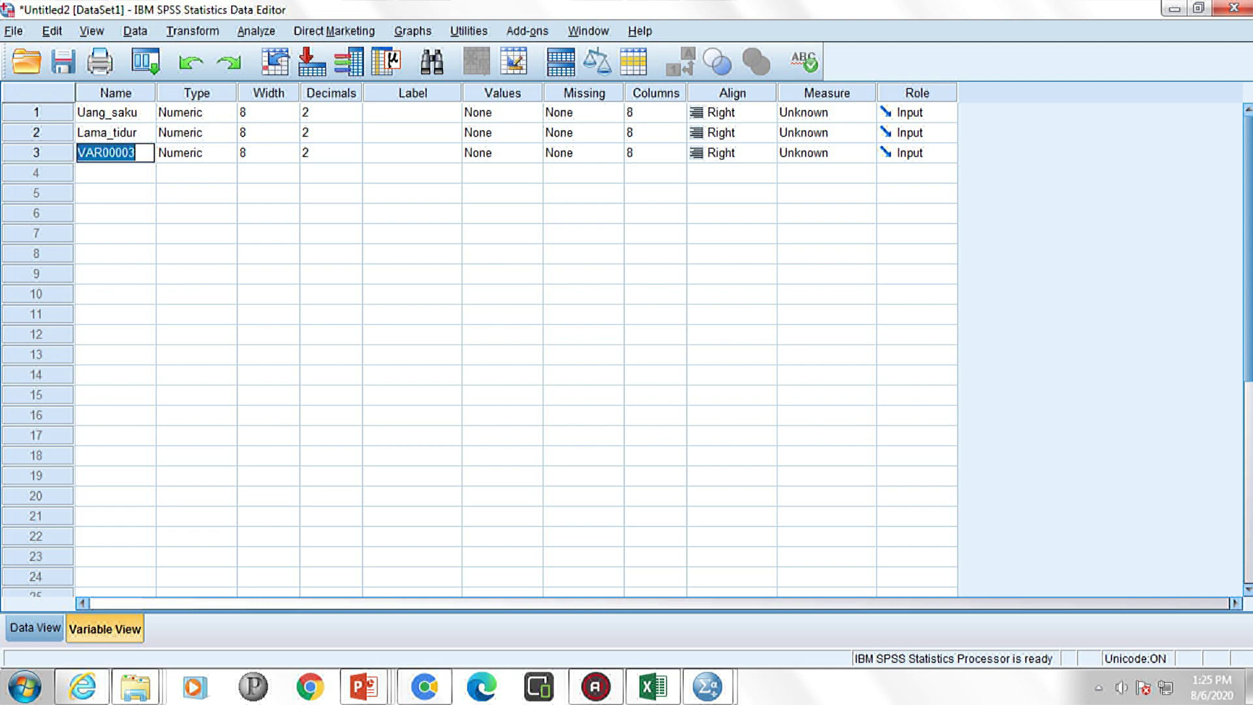
text(IPK)
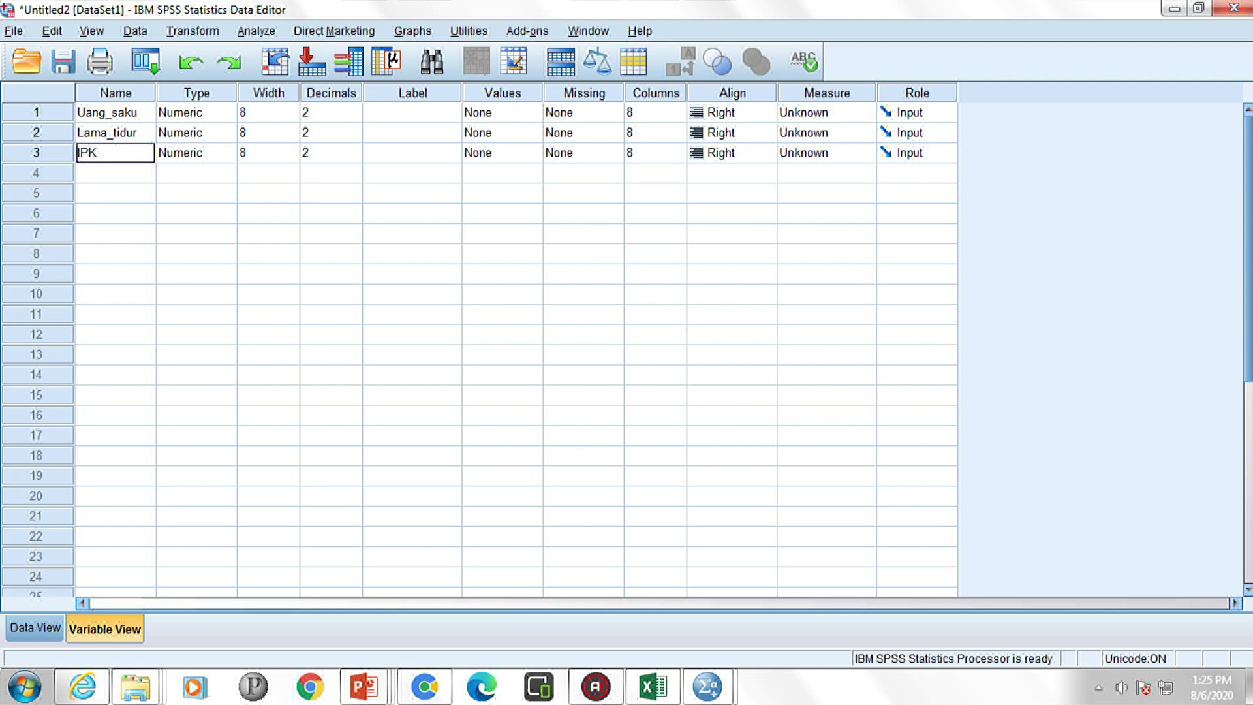
click(115, 213)
click(115, 152)
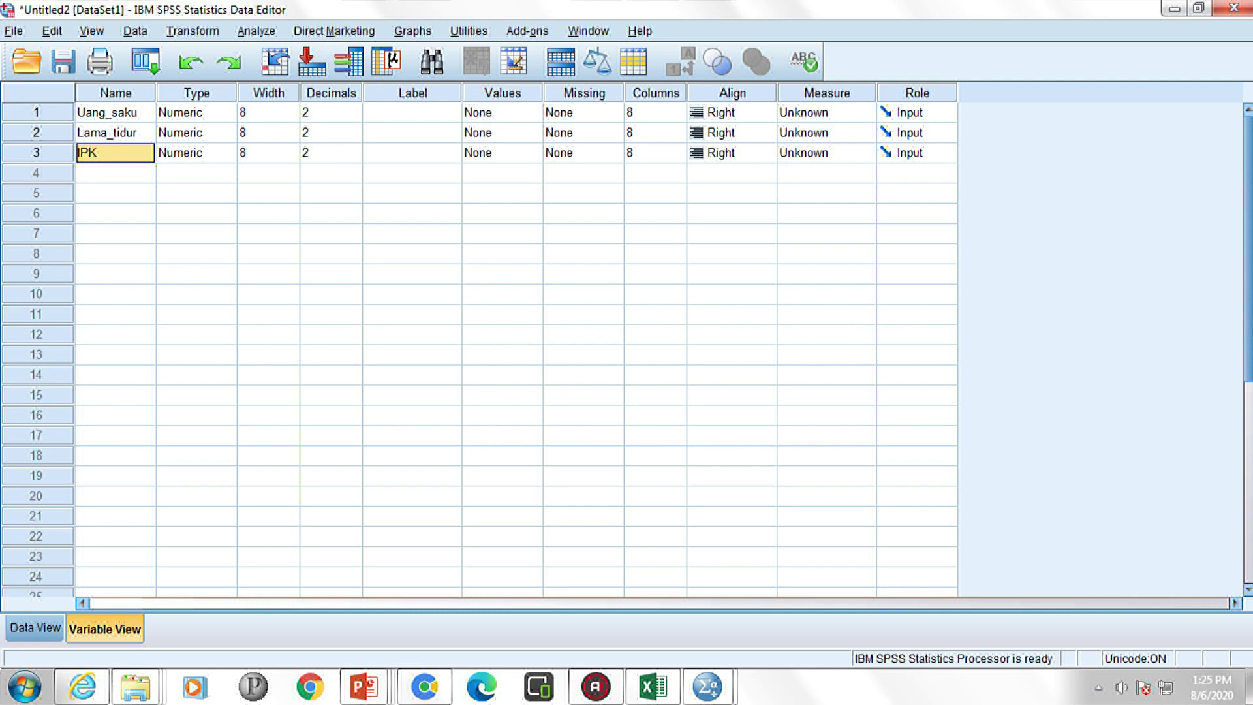
Set the measurement level of Uang_saku, Lama_tidur and IPK to Scale.
click(114, 112)
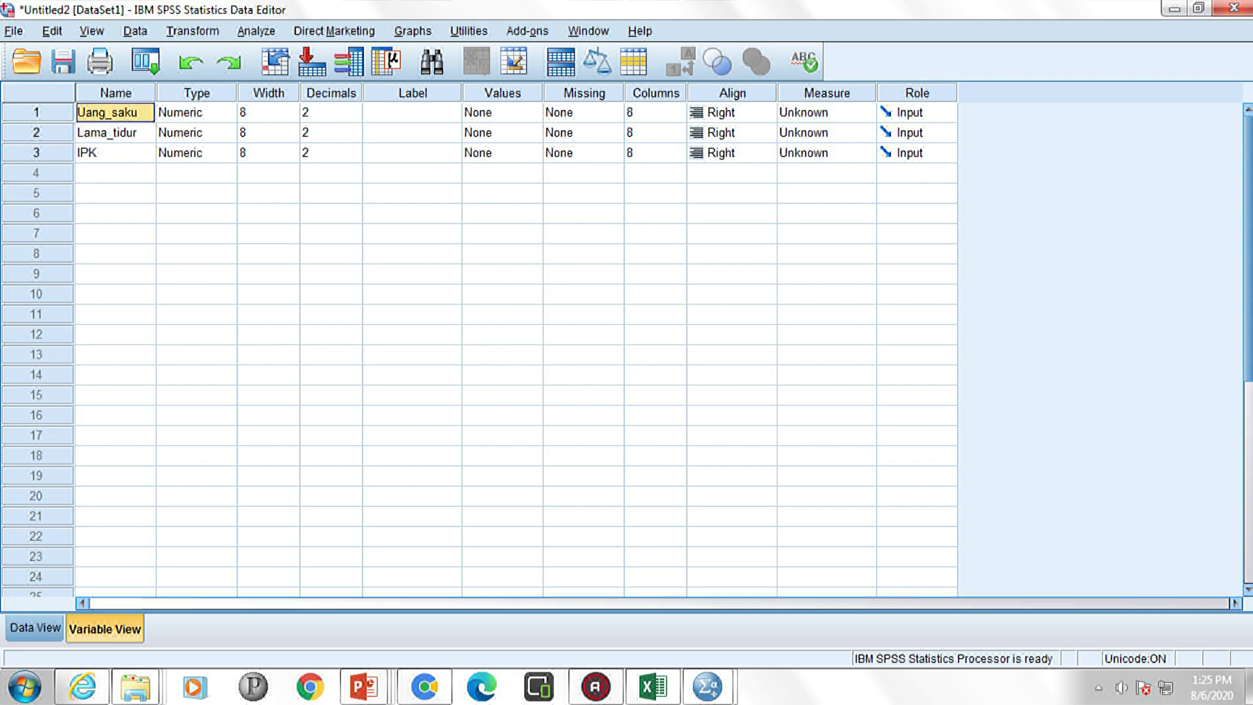
click(826, 112)
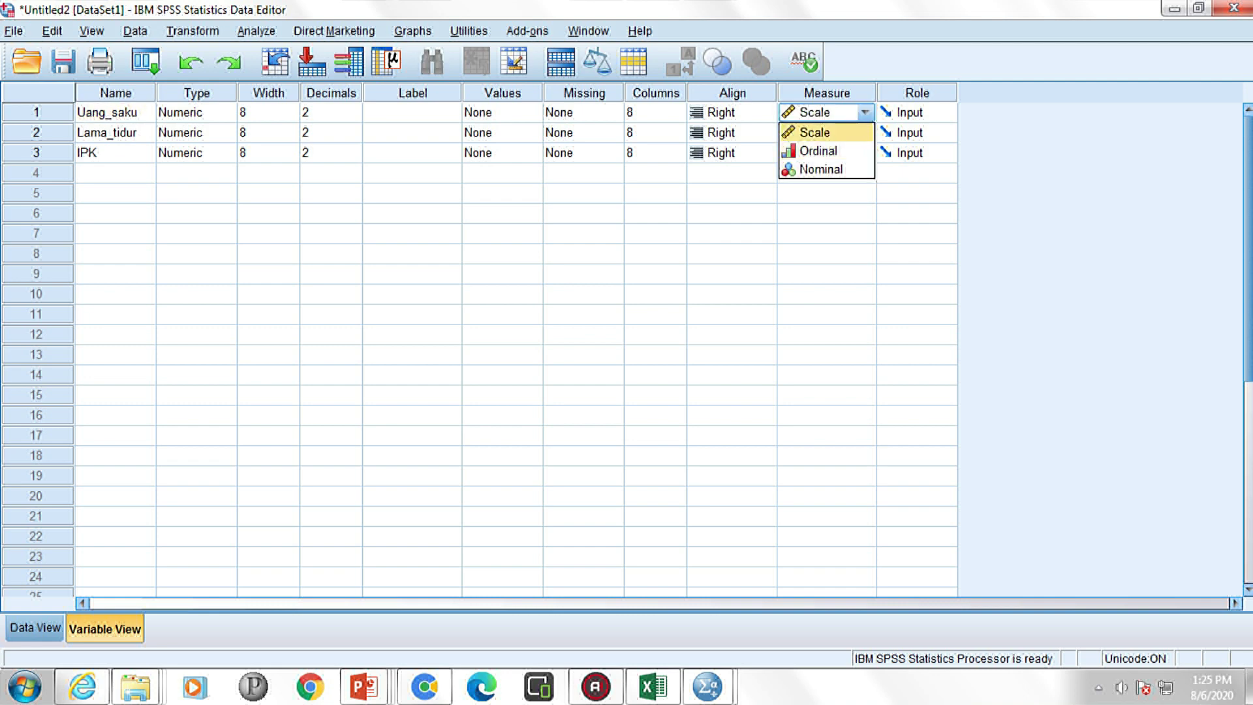
click(826, 133)
click(826, 132)
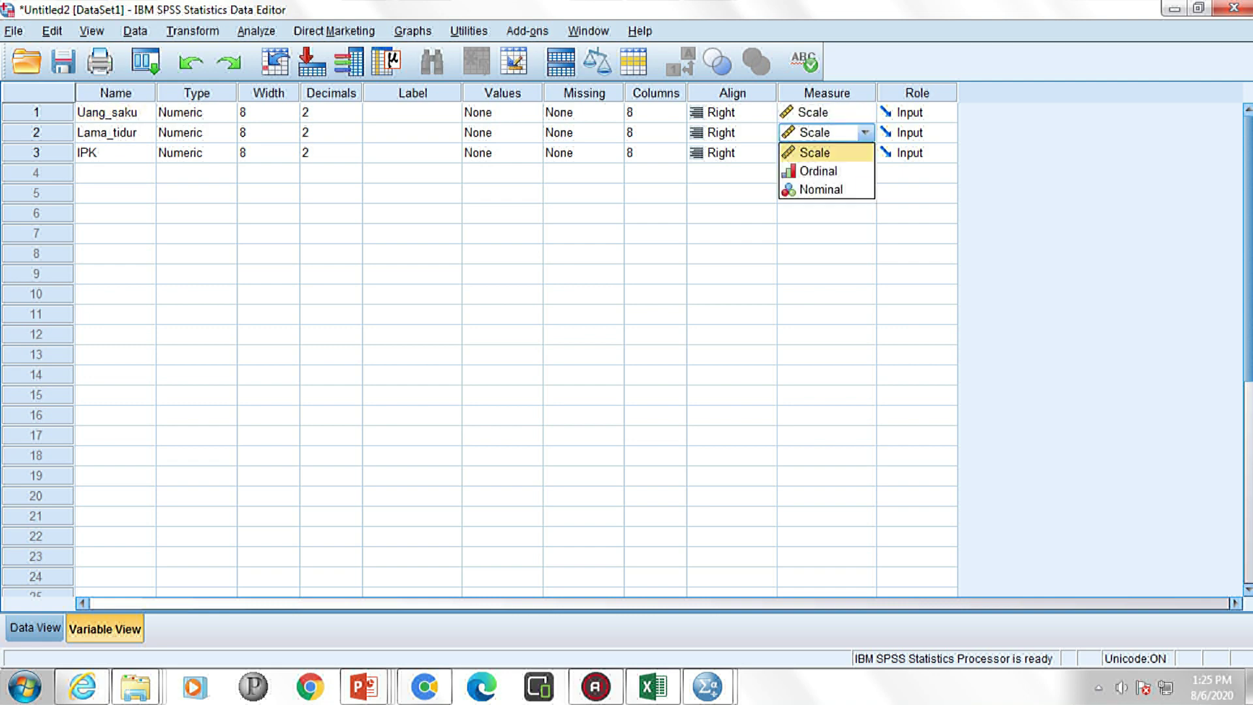
key(Return)
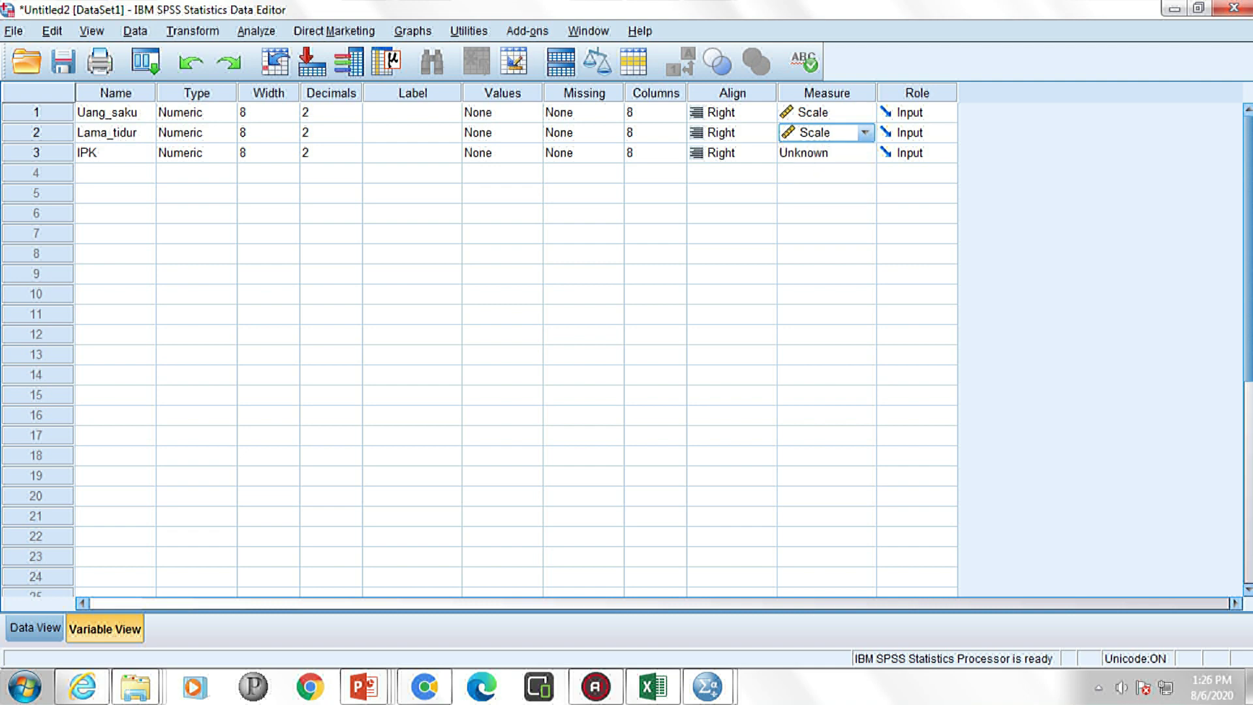
click(825, 153)
click(825, 173)
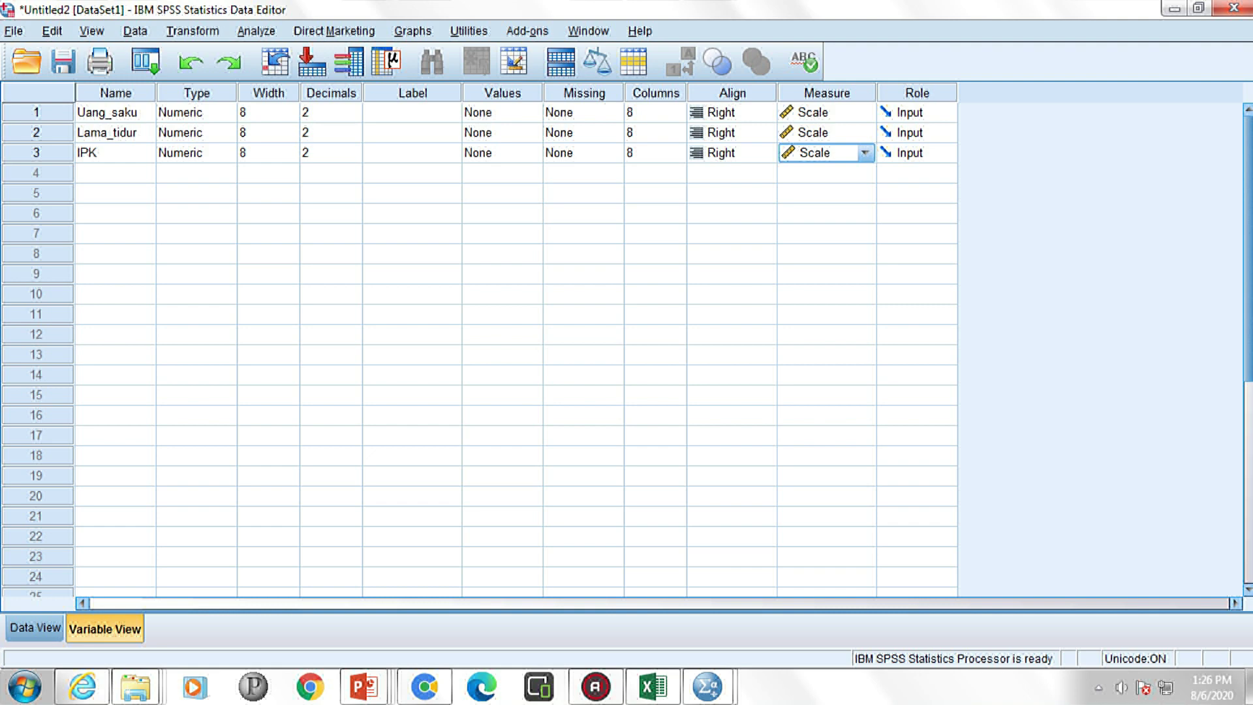
Return to the data and set up a Linear Regression with IPK as the dependent variable.
click(36, 627)
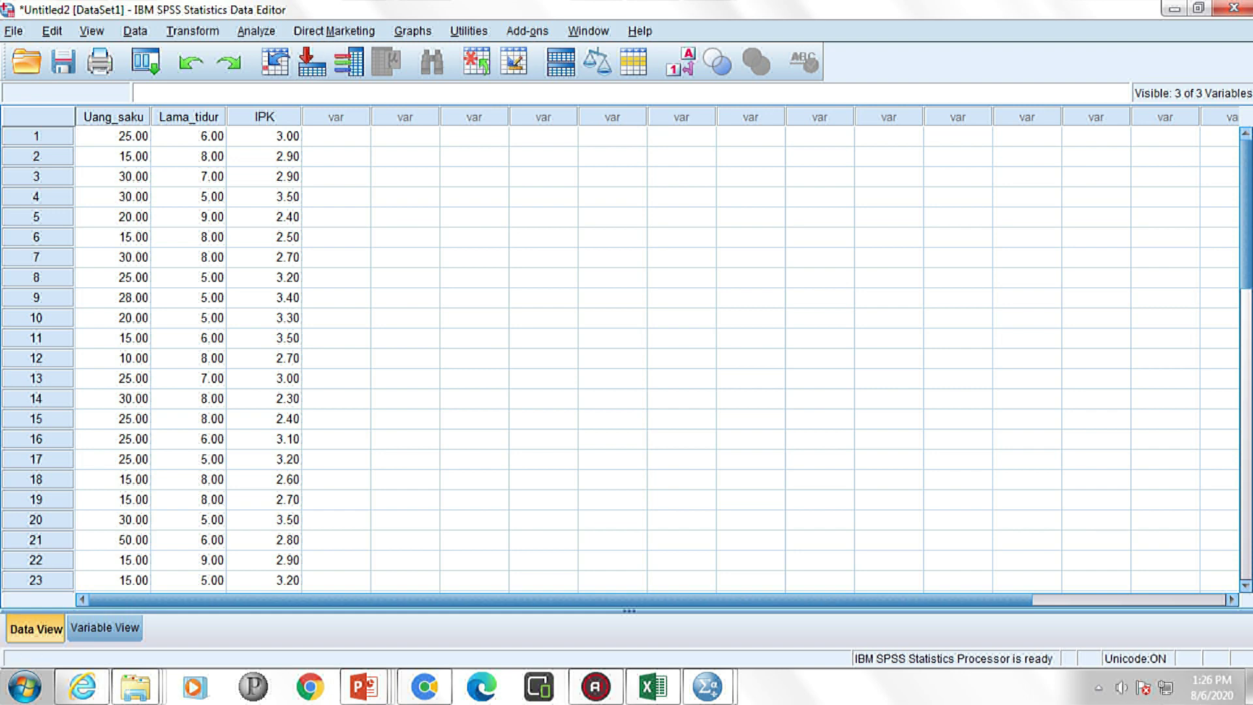
click(256, 30)
mouse_move(288, 223)
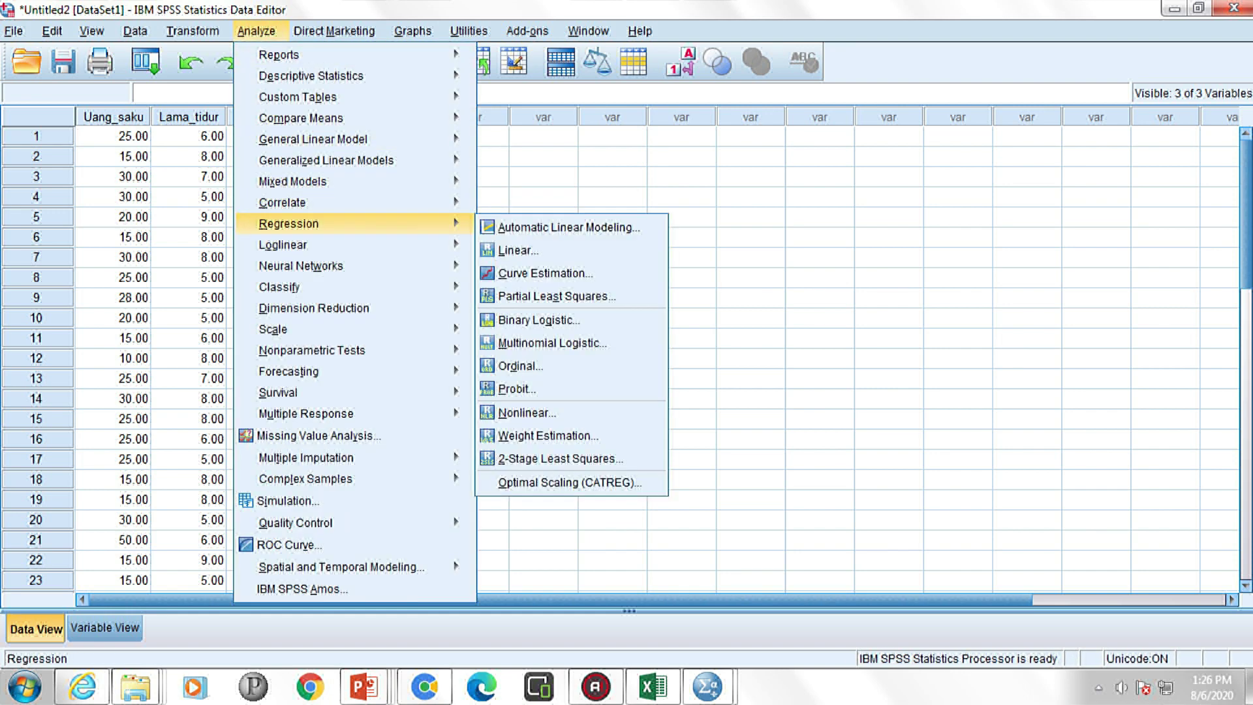
click(518, 250)
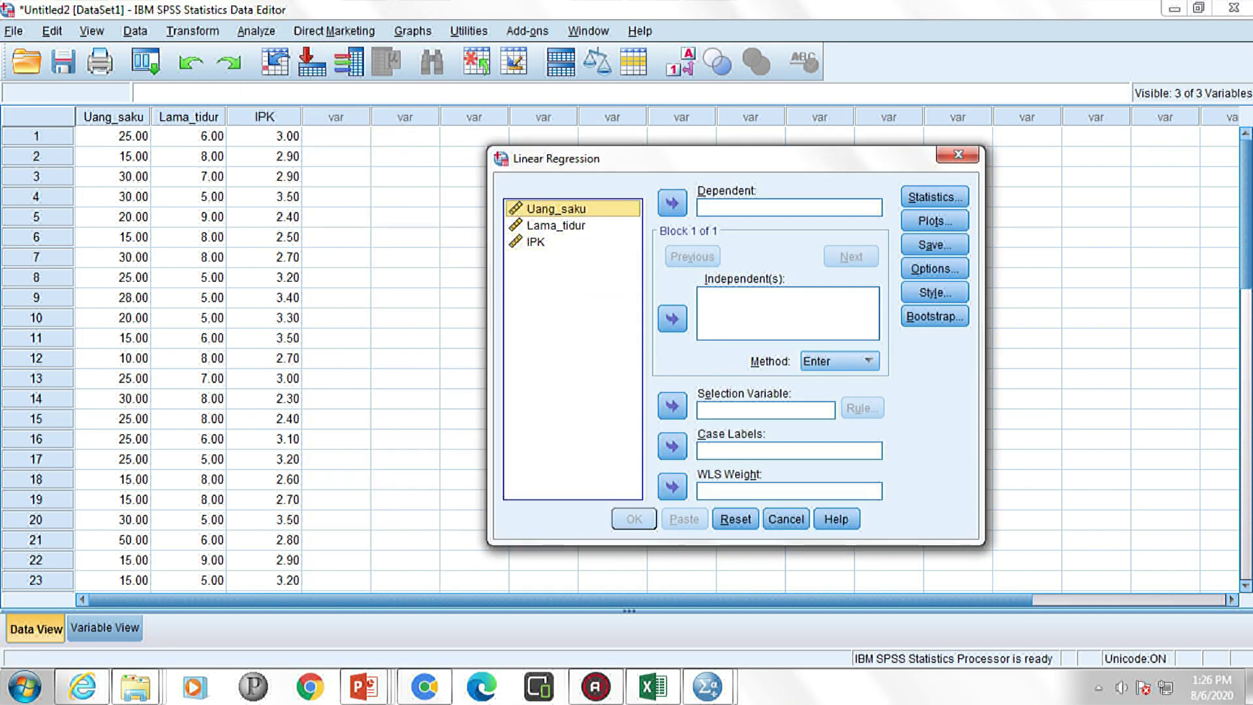
click(534, 242)
click(672, 203)
Add Uang_saku and Lama_tidur as the independent variables of the regression.
click(556, 209)
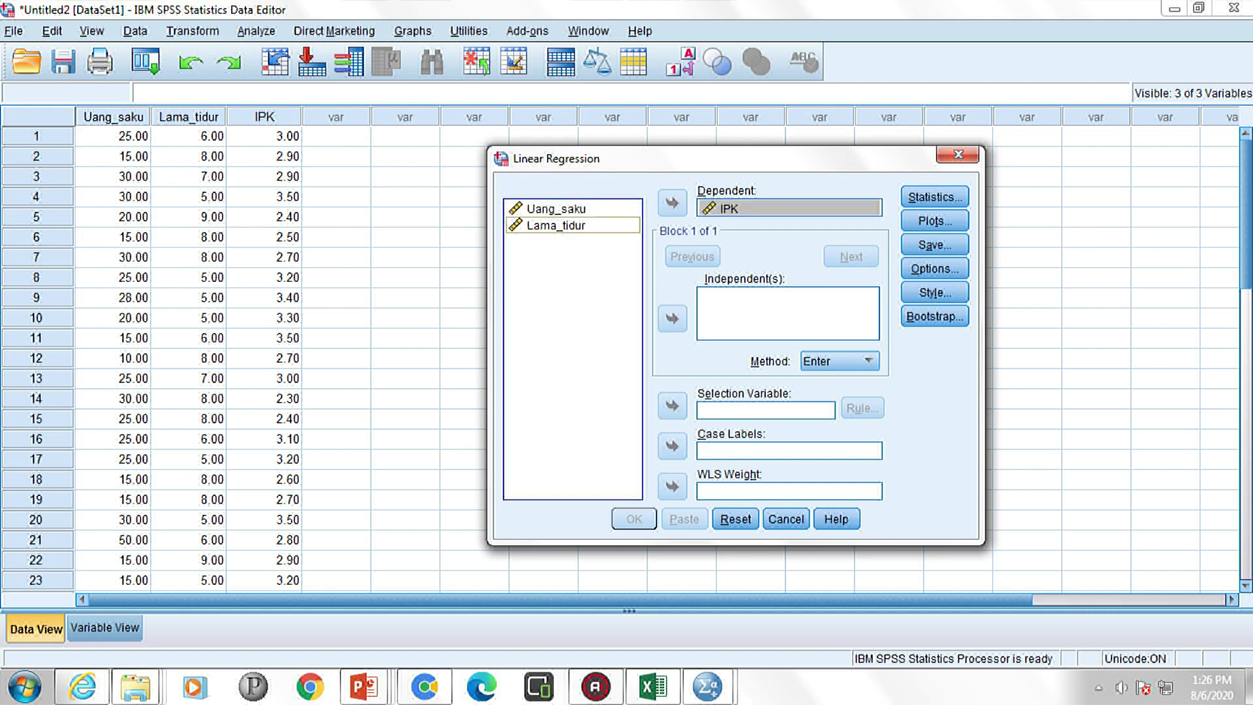
ctrl+click(555, 225)
click(672, 318)
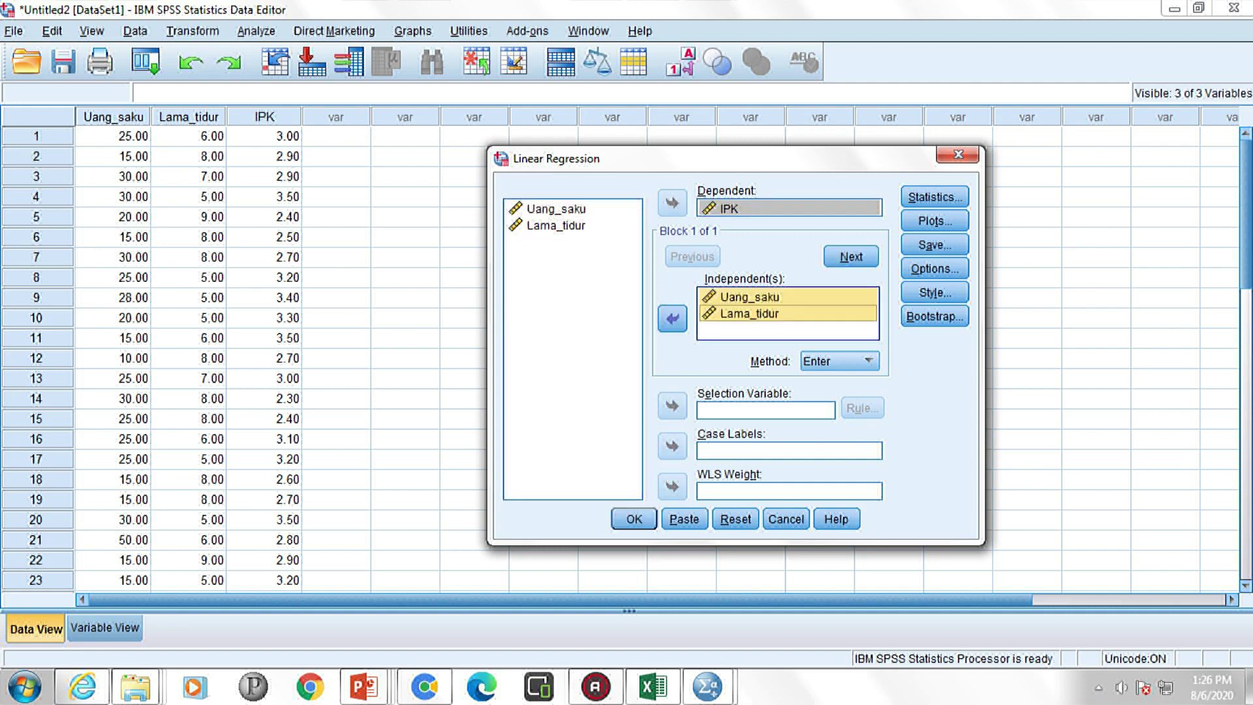
Add Descriptives, Collinearity diagnostics, Durbin-Watson and R squared change to the regression statistics.
click(935, 197)
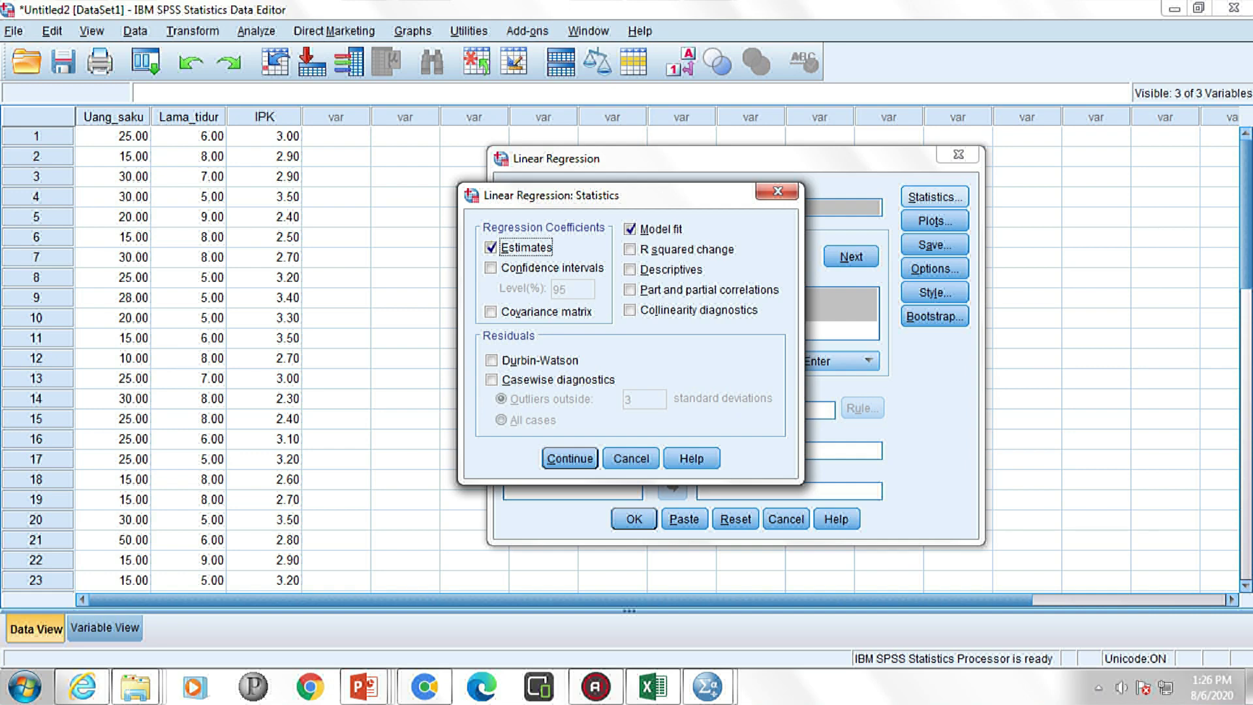
click(629, 269)
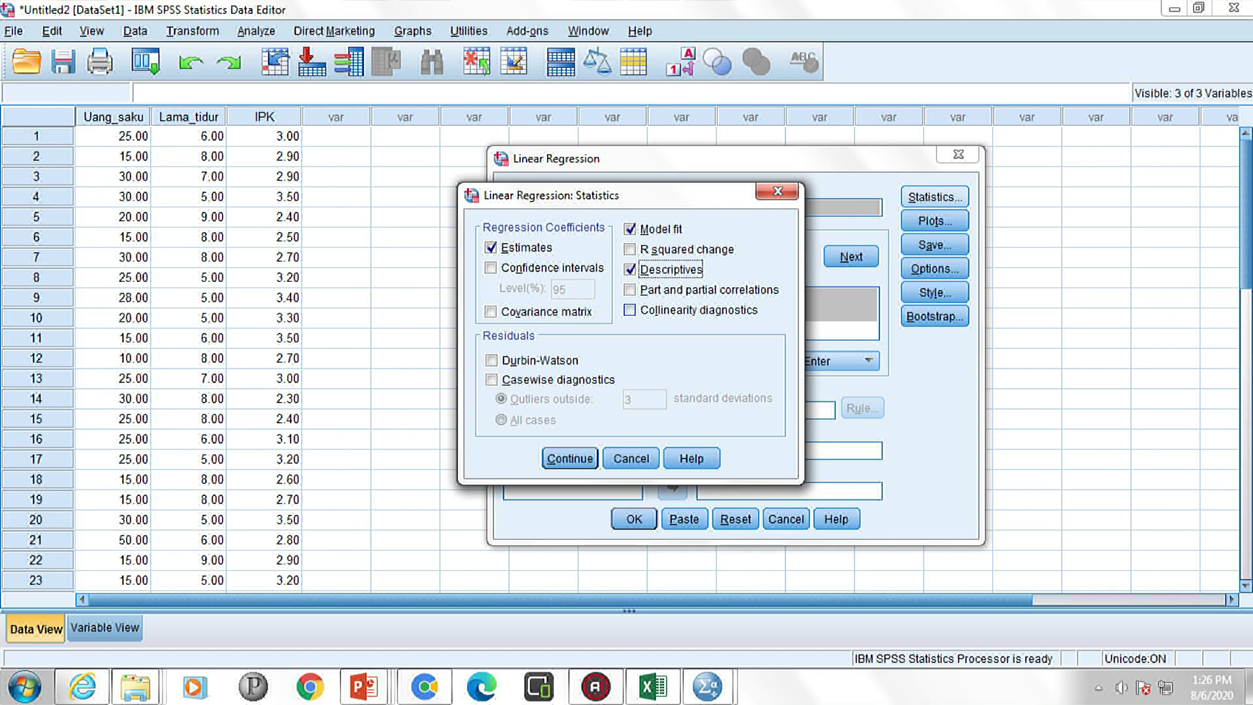
click(629, 310)
click(492, 360)
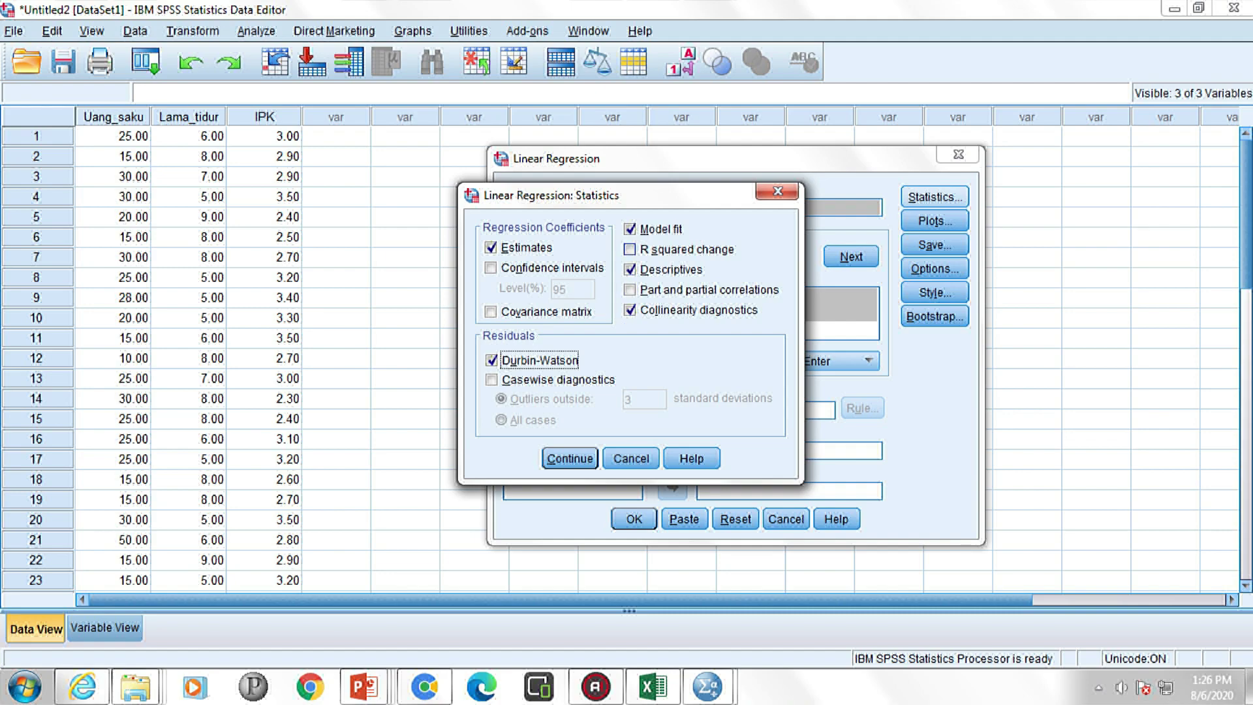
click(629, 249)
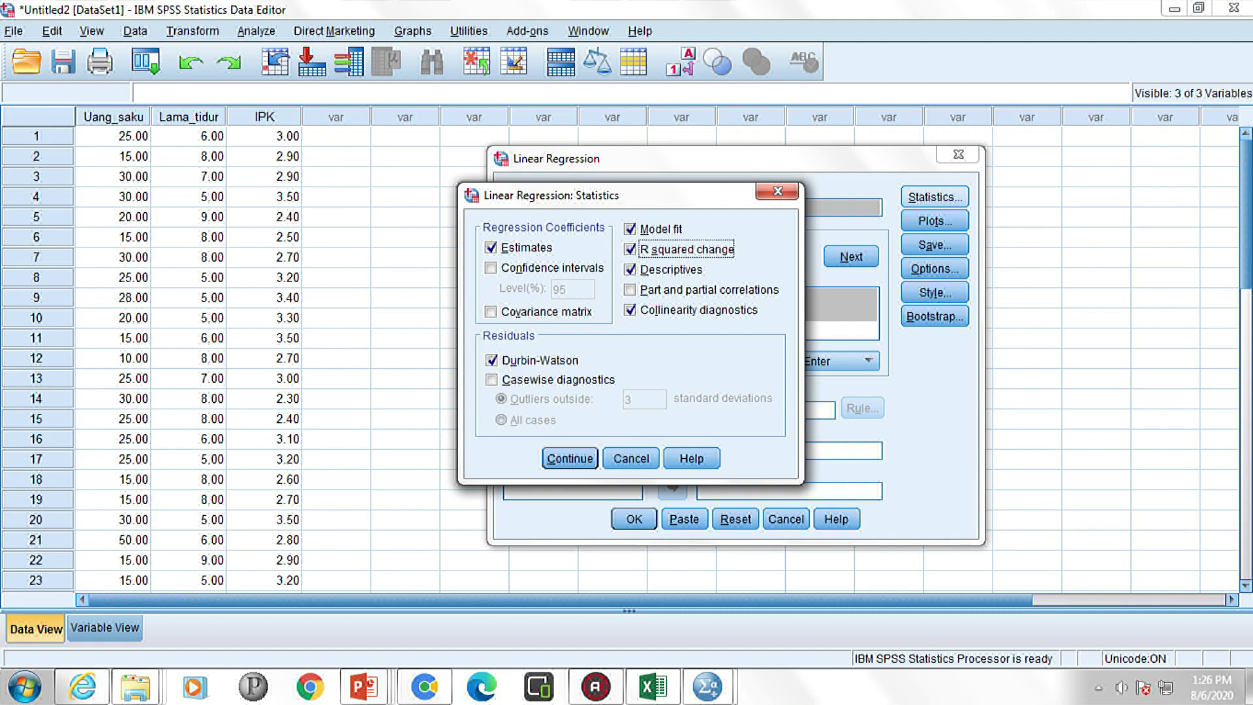
click(569, 458)
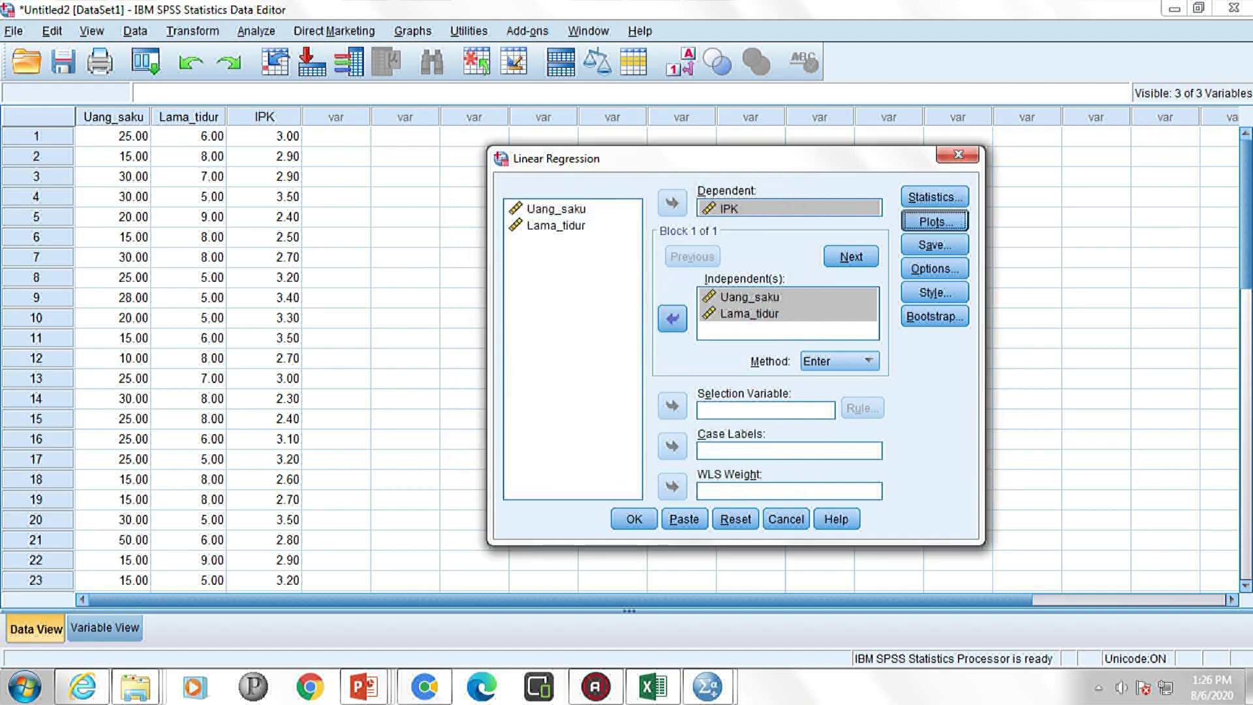
Set up a residual scatterplot with *ZRESID as Y and *ZPRED as X, including the histogram and normal probability plot.
click(934, 222)
click(627, 261)
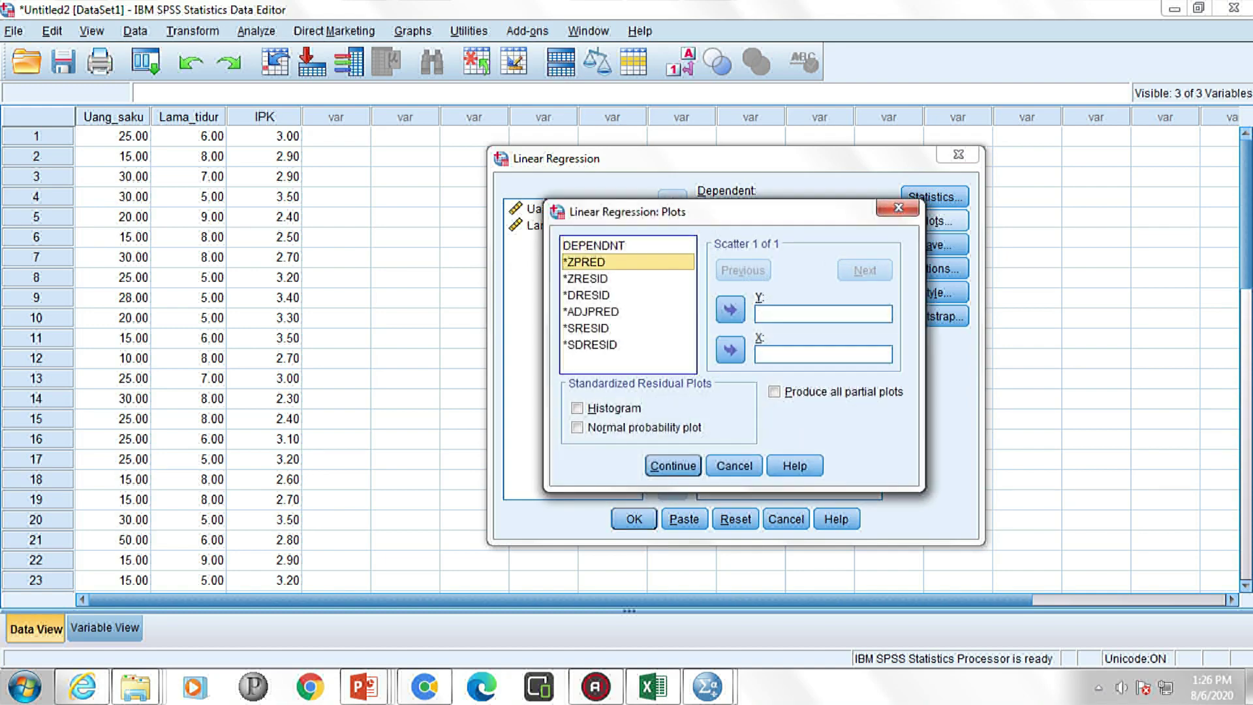
click(730, 350)
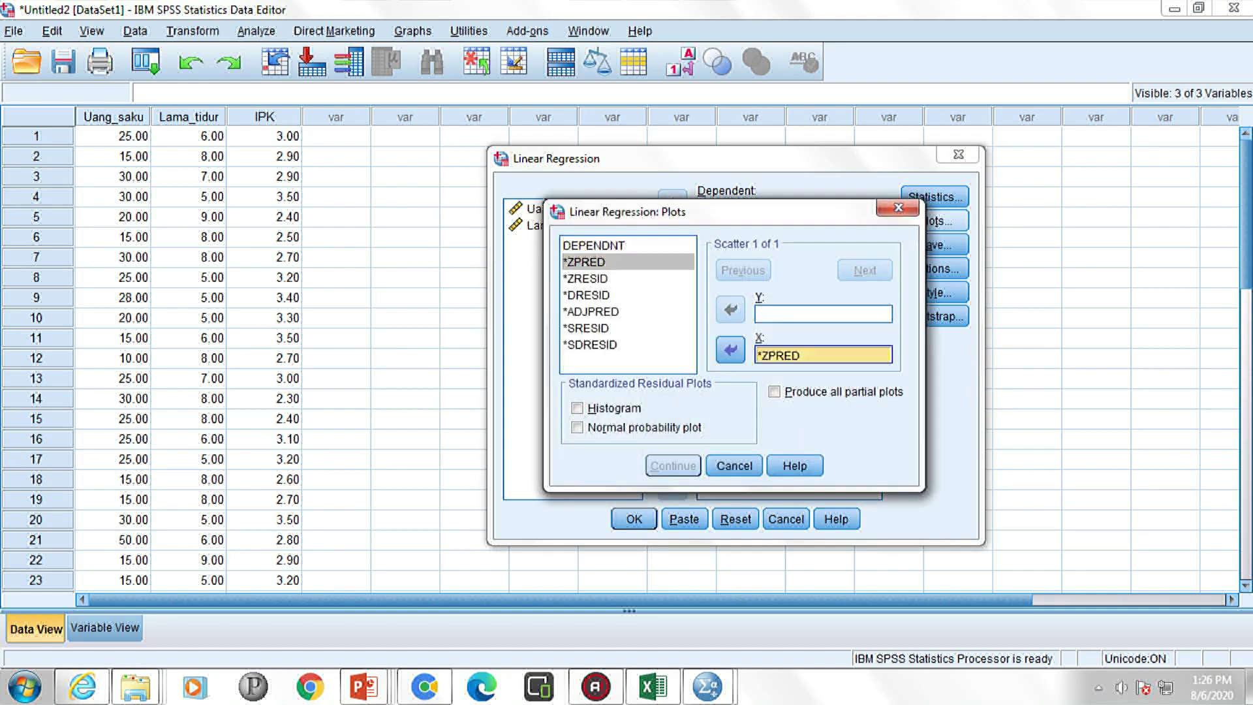
click(586, 278)
click(730, 309)
click(576, 408)
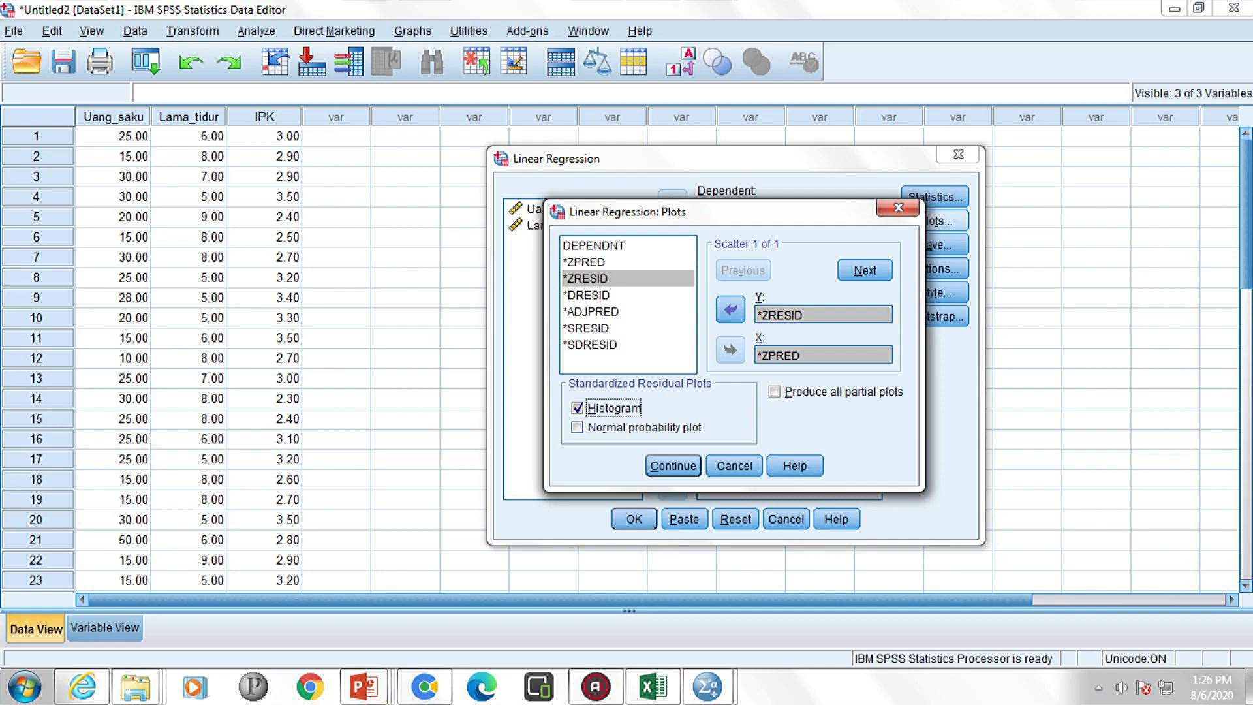
click(577, 427)
click(673, 465)
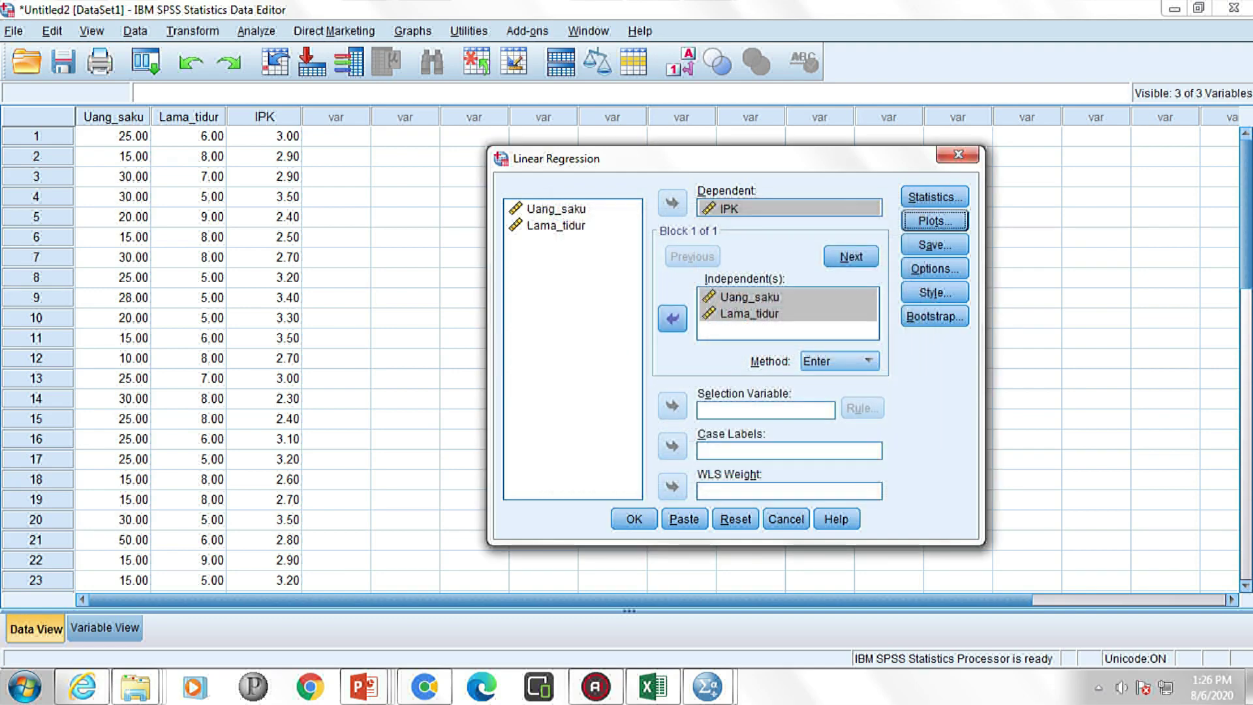
Have the regression save the unstandardized residuals and the Mahalanobis distances.
click(935, 245)
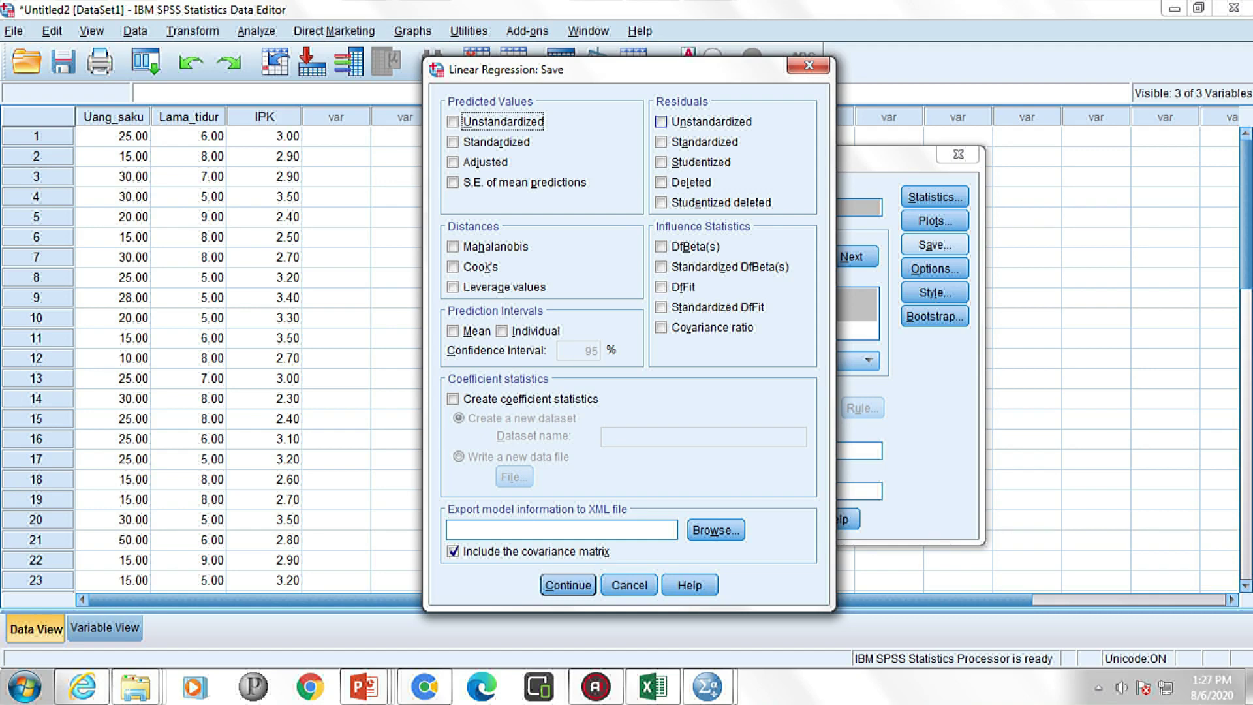
click(660, 121)
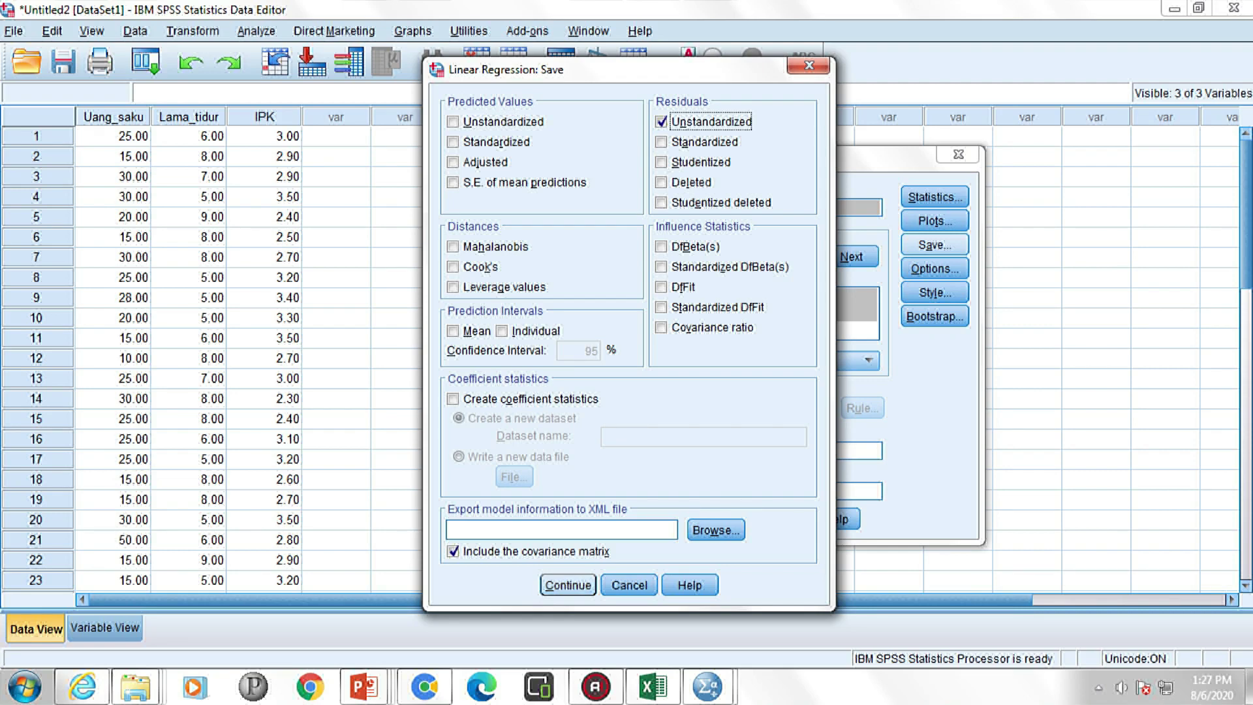
click(453, 246)
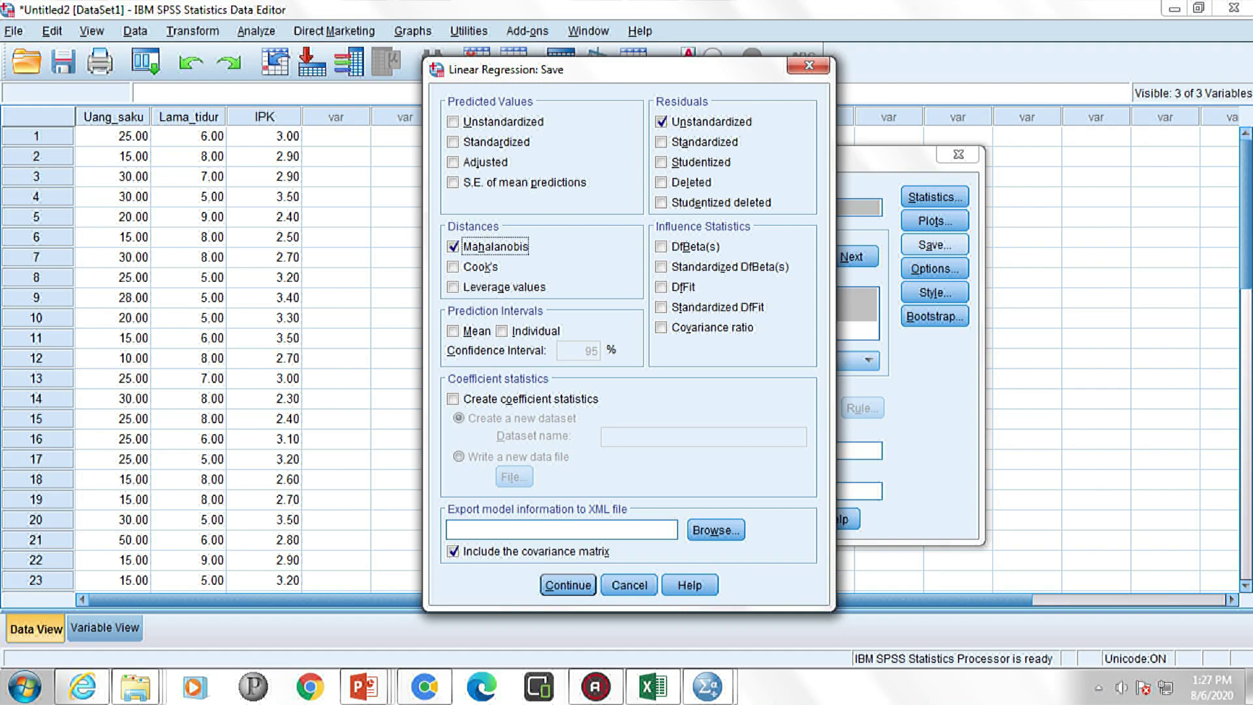
click(568, 585)
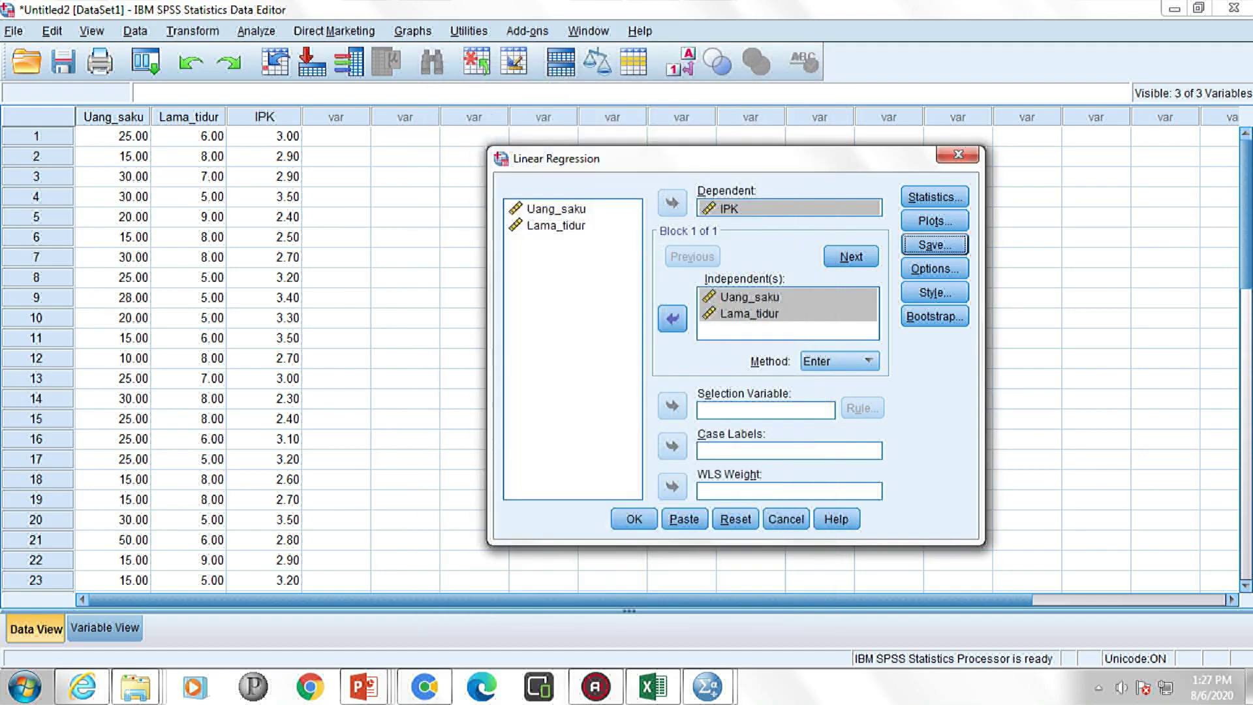
Check the stepping criteria and missing-value options without changing them, and run the linear regression.
click(934, 268)
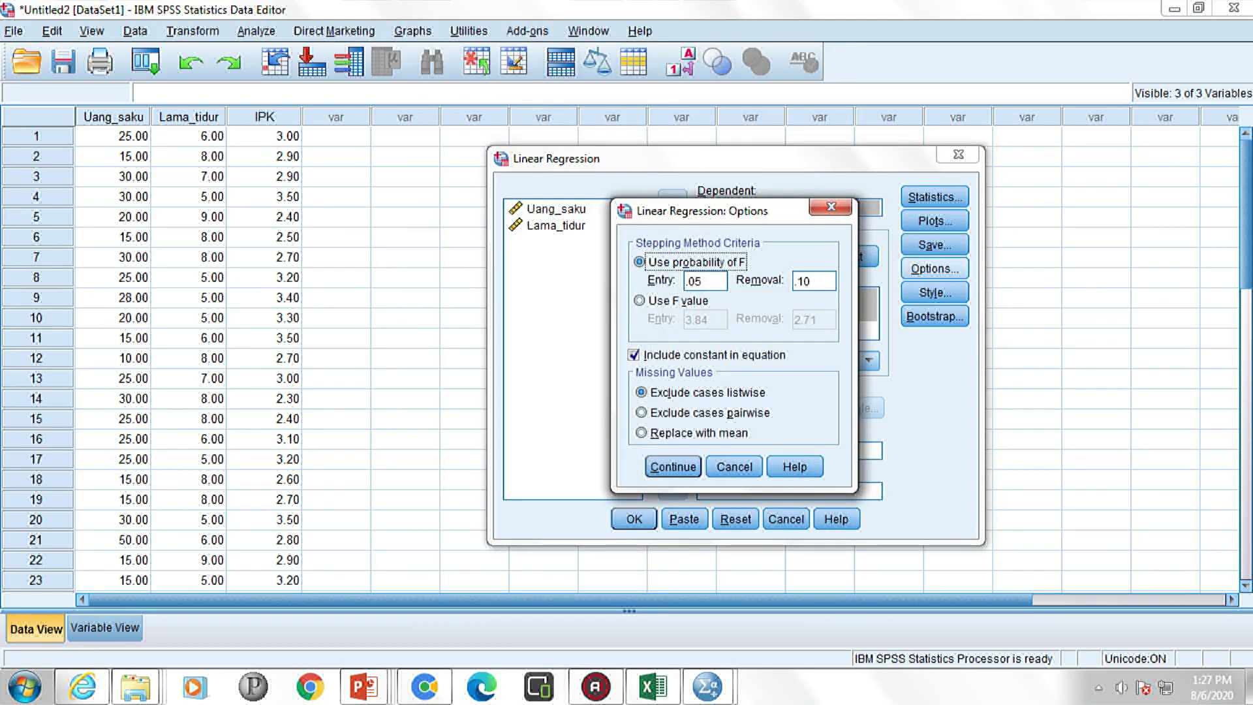
click(830, 207)
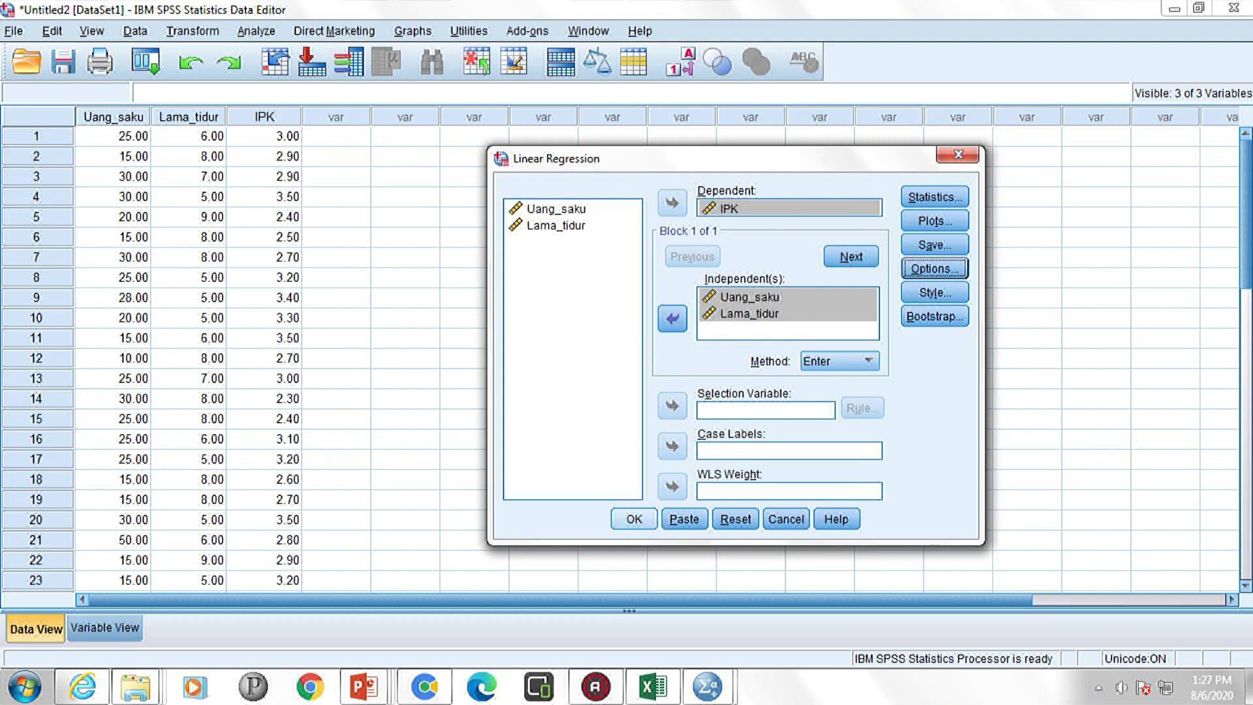
click(634, 518)
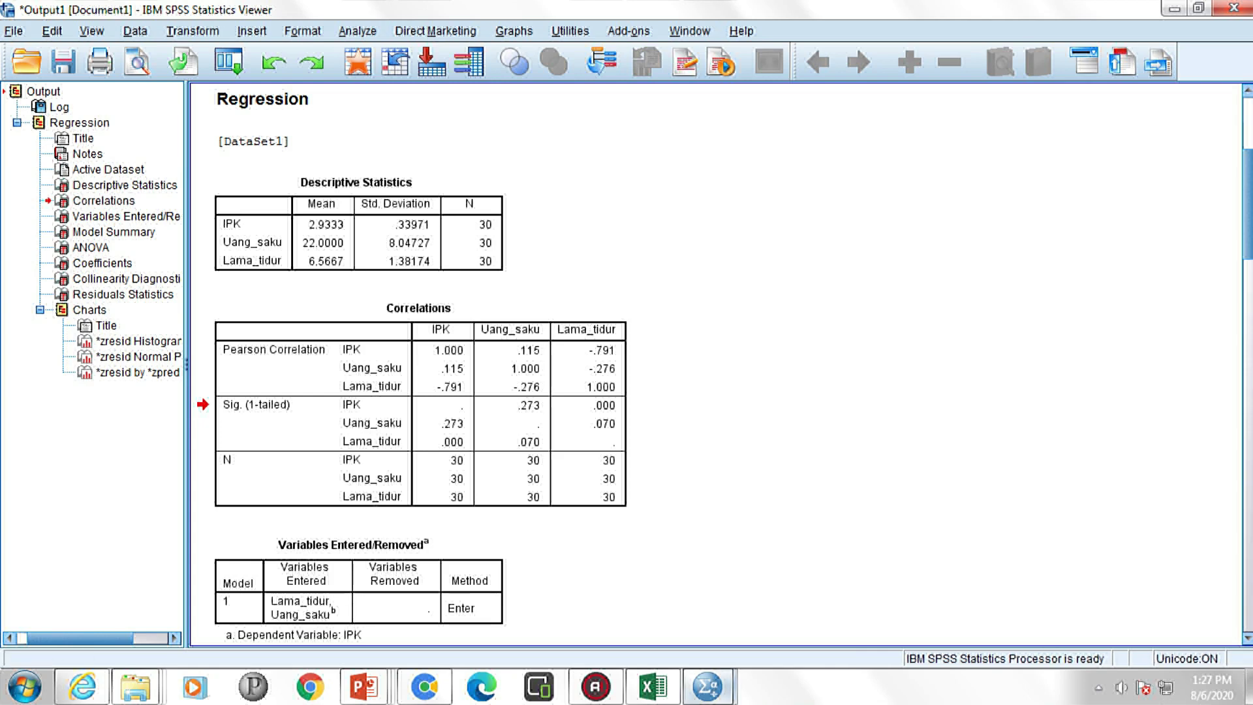
Return from the regression output to the dataset and inspect the saved residual column RES_1.
mouse_move(707, 686)
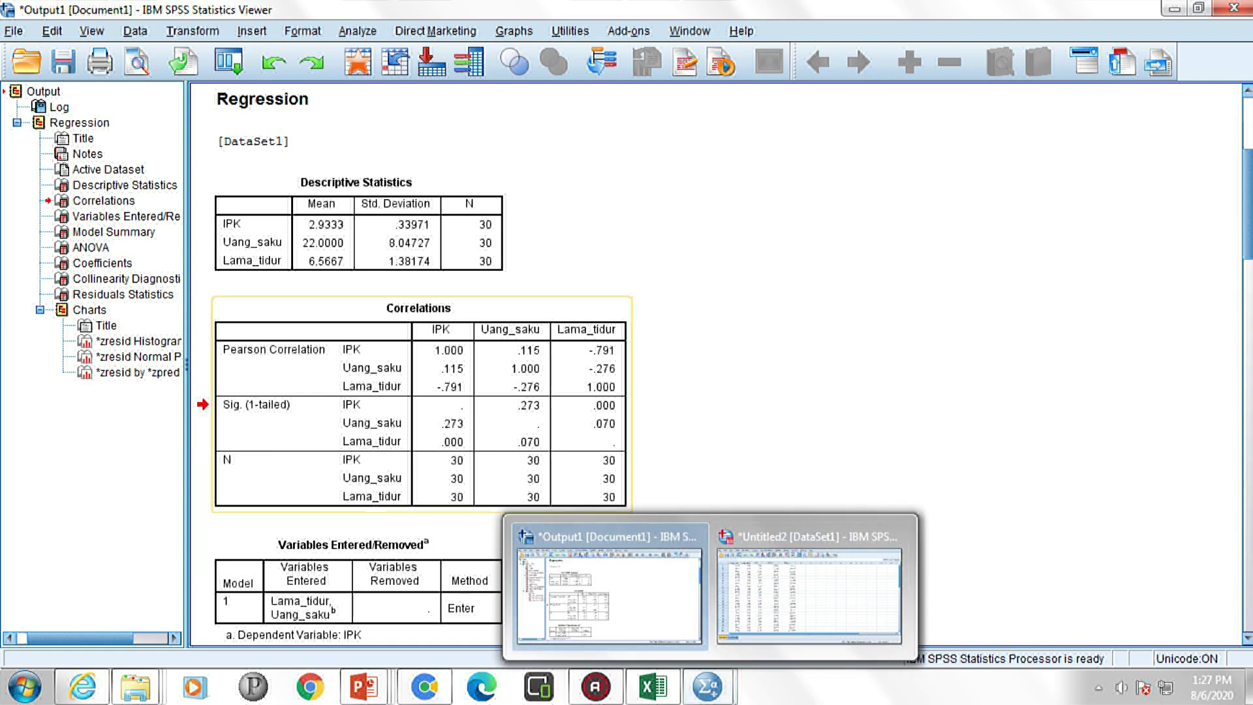
click(609, 590)
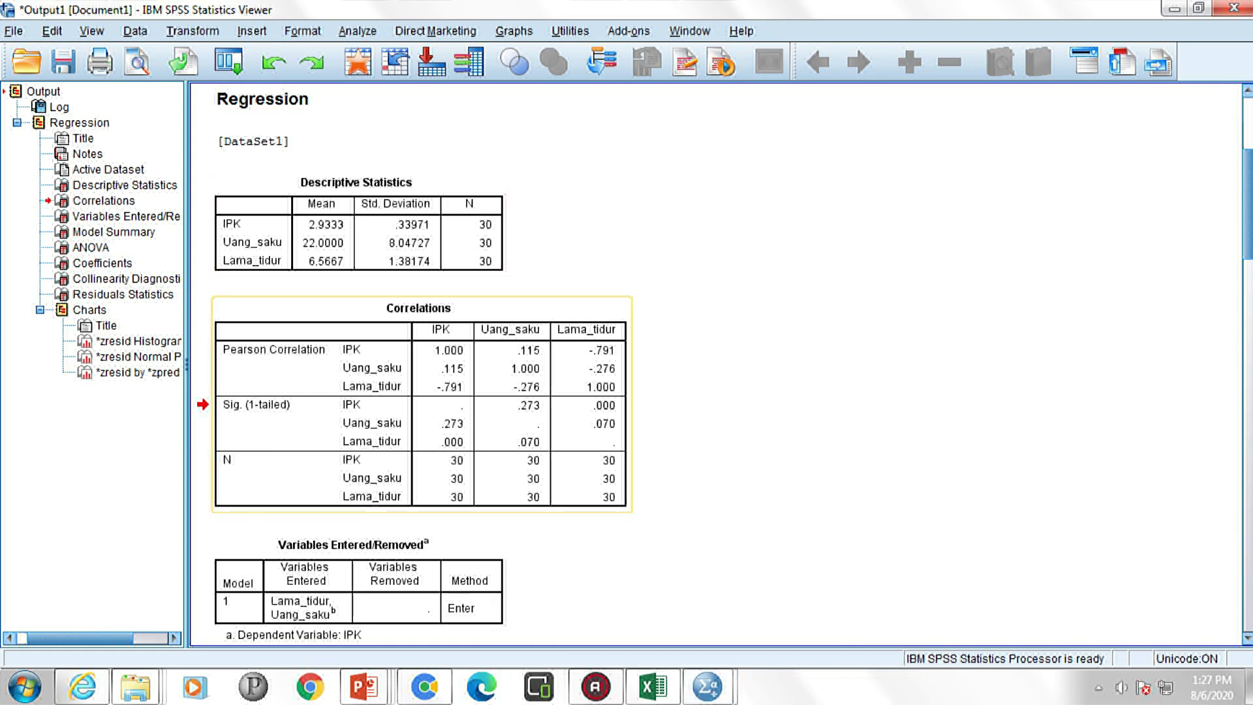
mouse_move(707, 687)
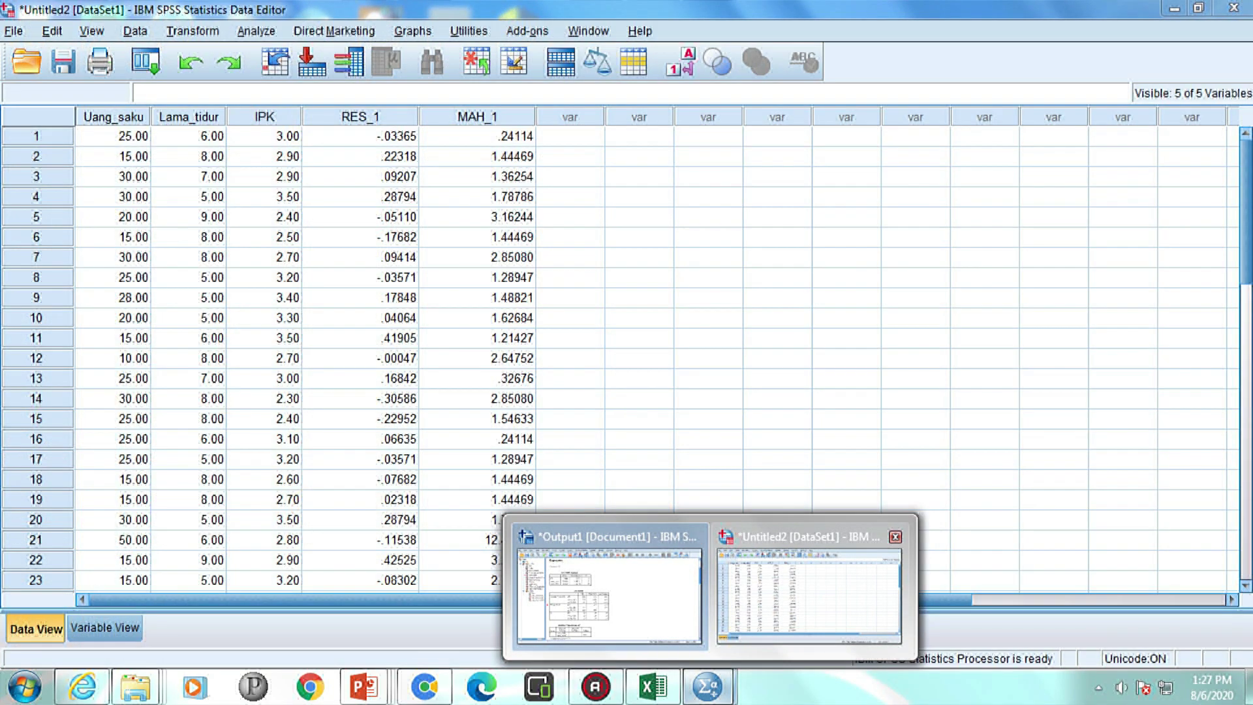
click(809, 594)
click(360, 236)
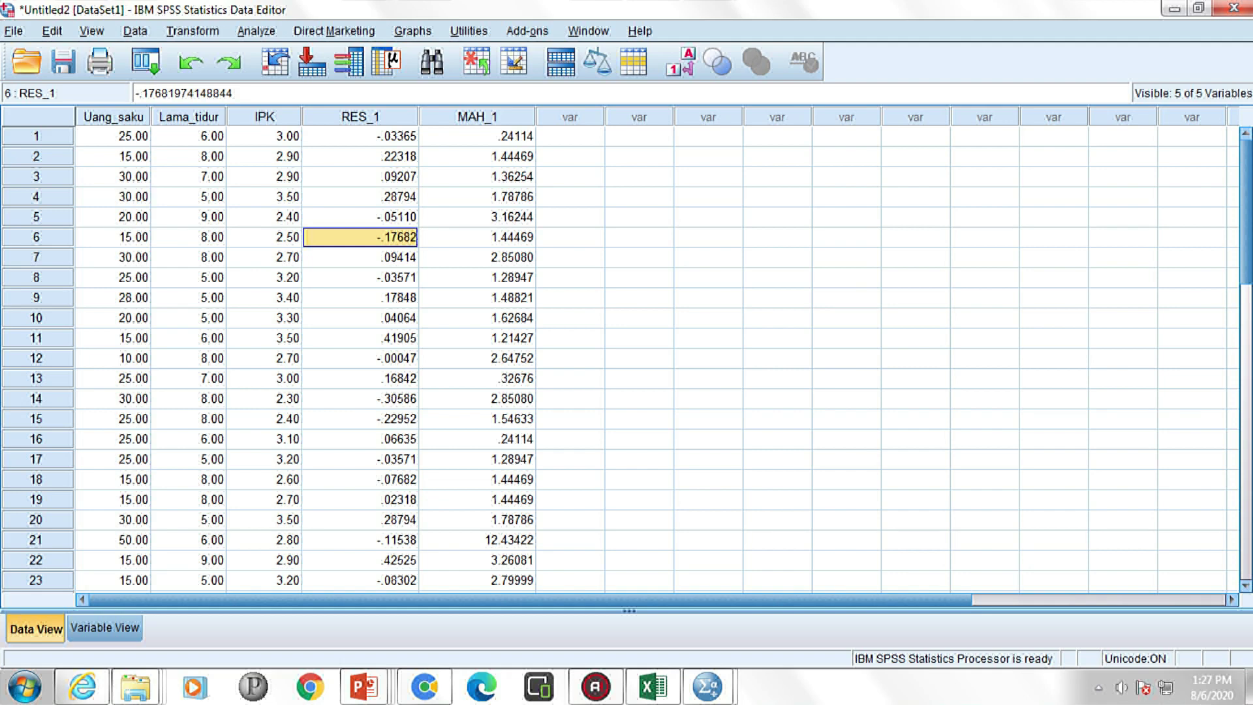
click(360, 116)
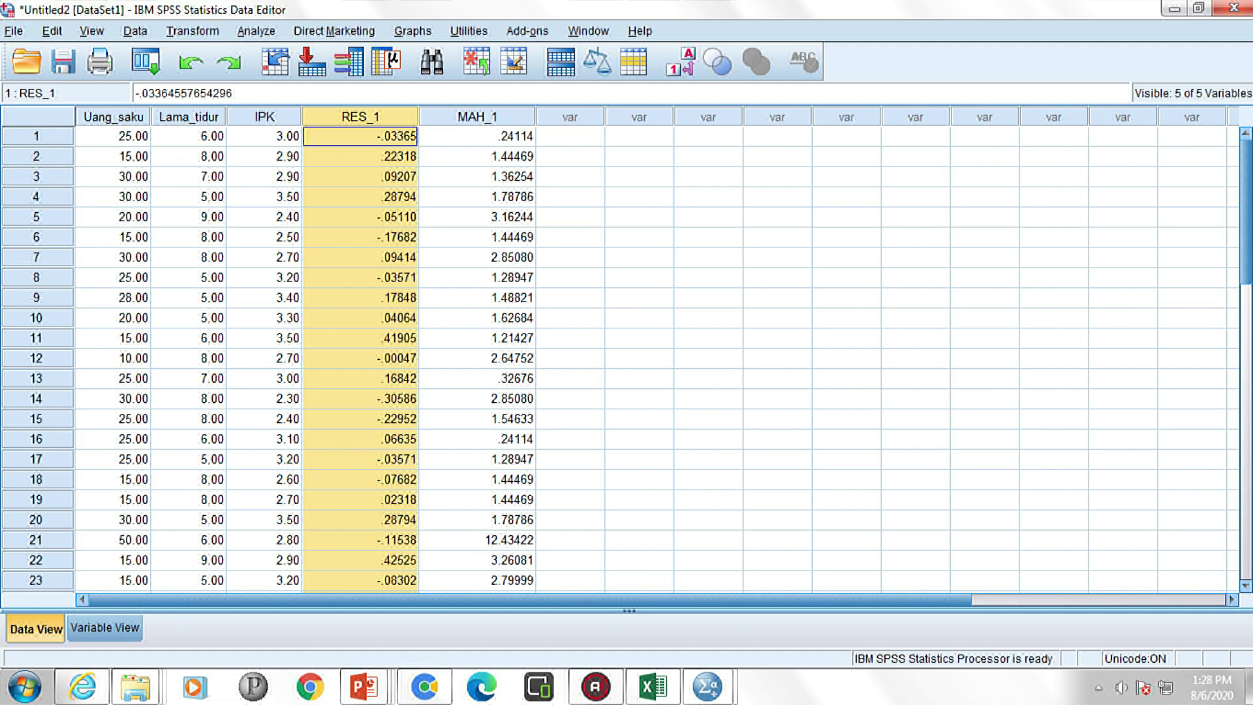
click(639, 257)
click(360, 136)
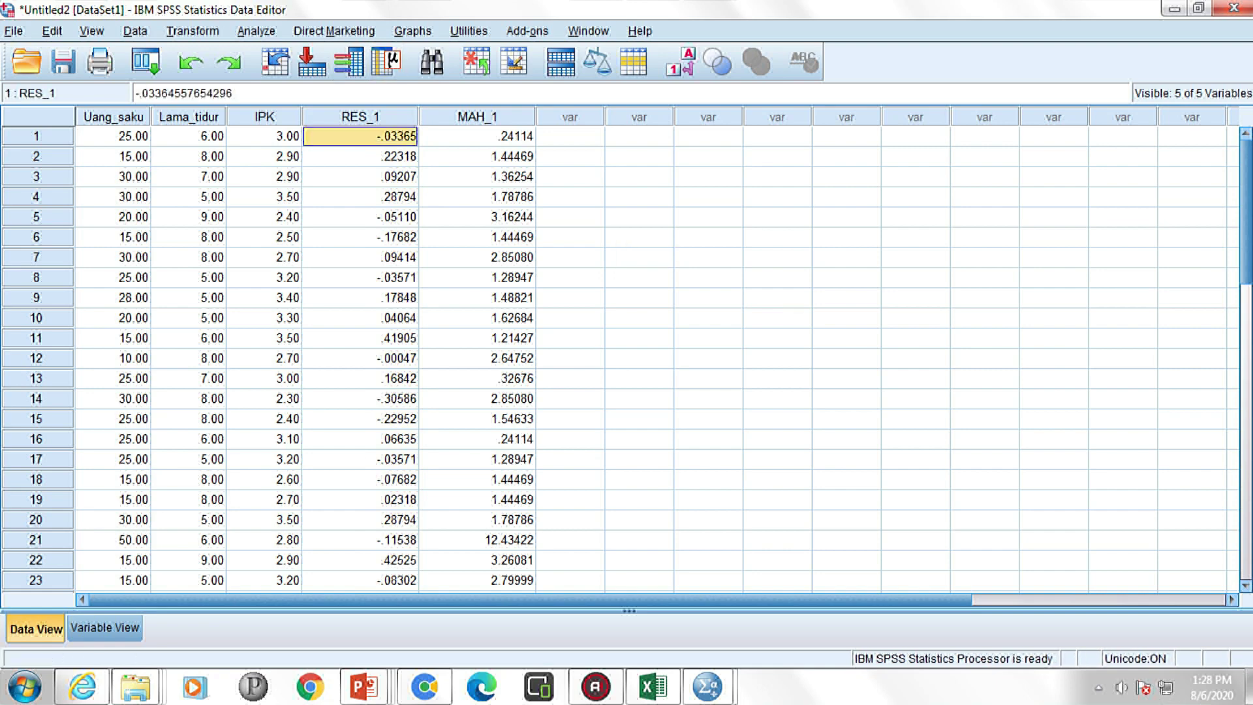
Run the legacy nonparametric 1-Sample K-S test on the unstandardized residual with the Normal test distribution.
key(alt+a)
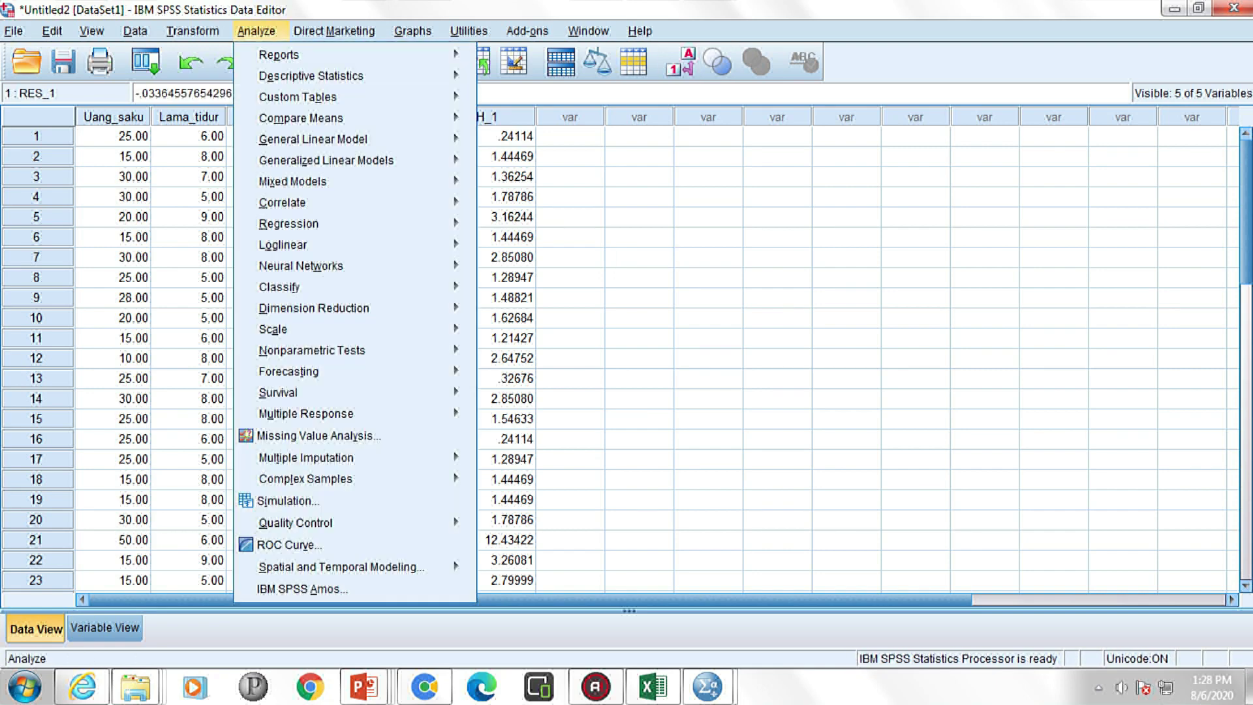
mouse_move(279, 54)
key(Left)
key(Left)
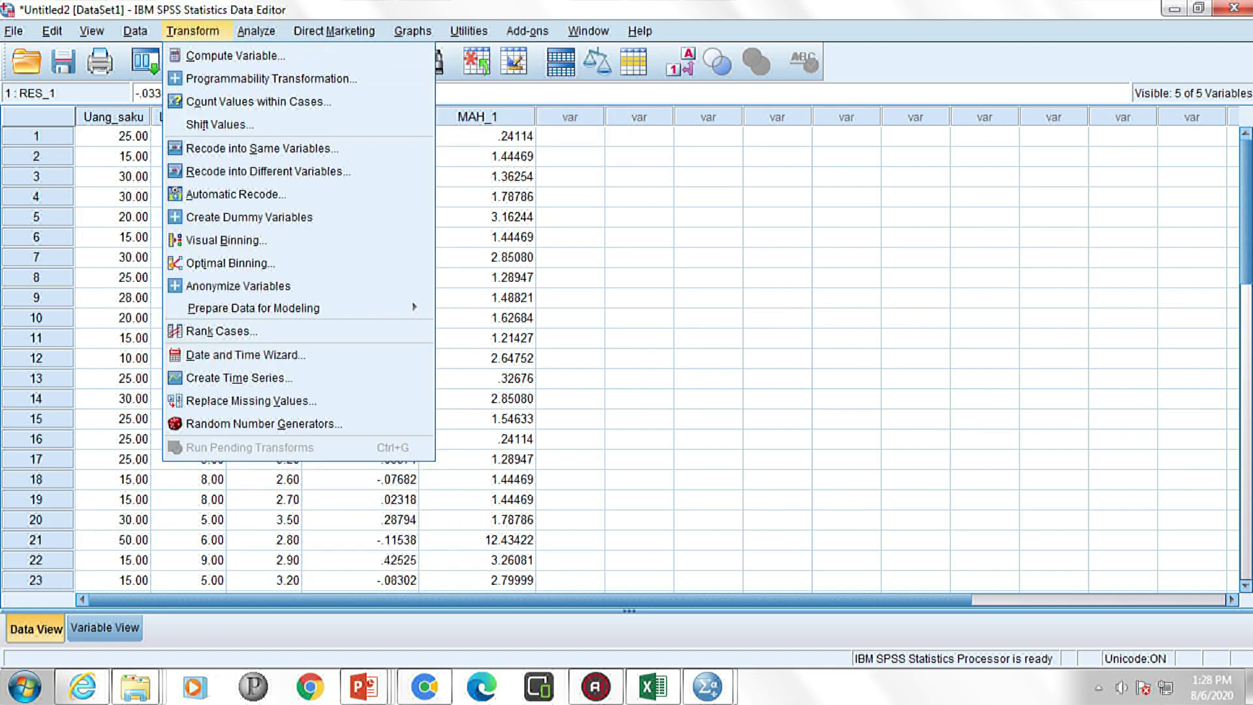
key(Right)
key(Down)
key(Down)
key(Down)
key(Down)
key(Down)
key(Down)
key(Down)
key(Down)
key(Down)
key(Down)
key(Down)
key(Down)
key(Down)
key(Down)
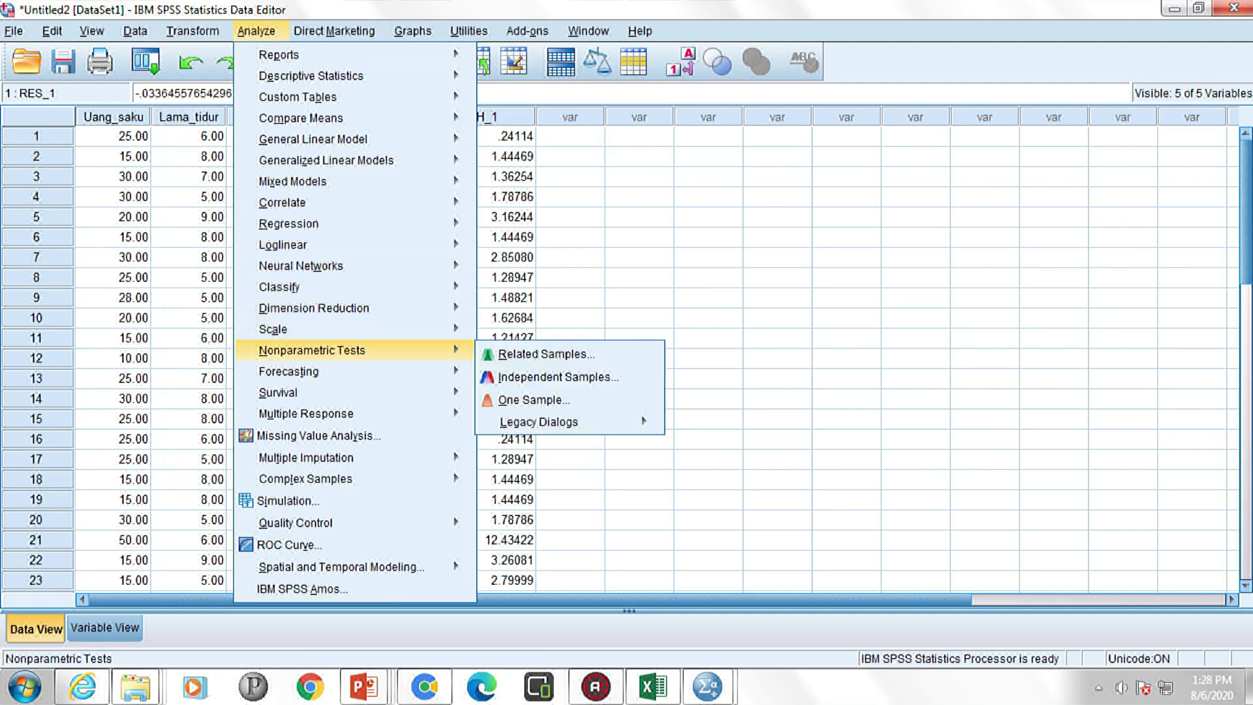
key(Right)
key(Down)
key(Down)
key(Down)
key(Right)
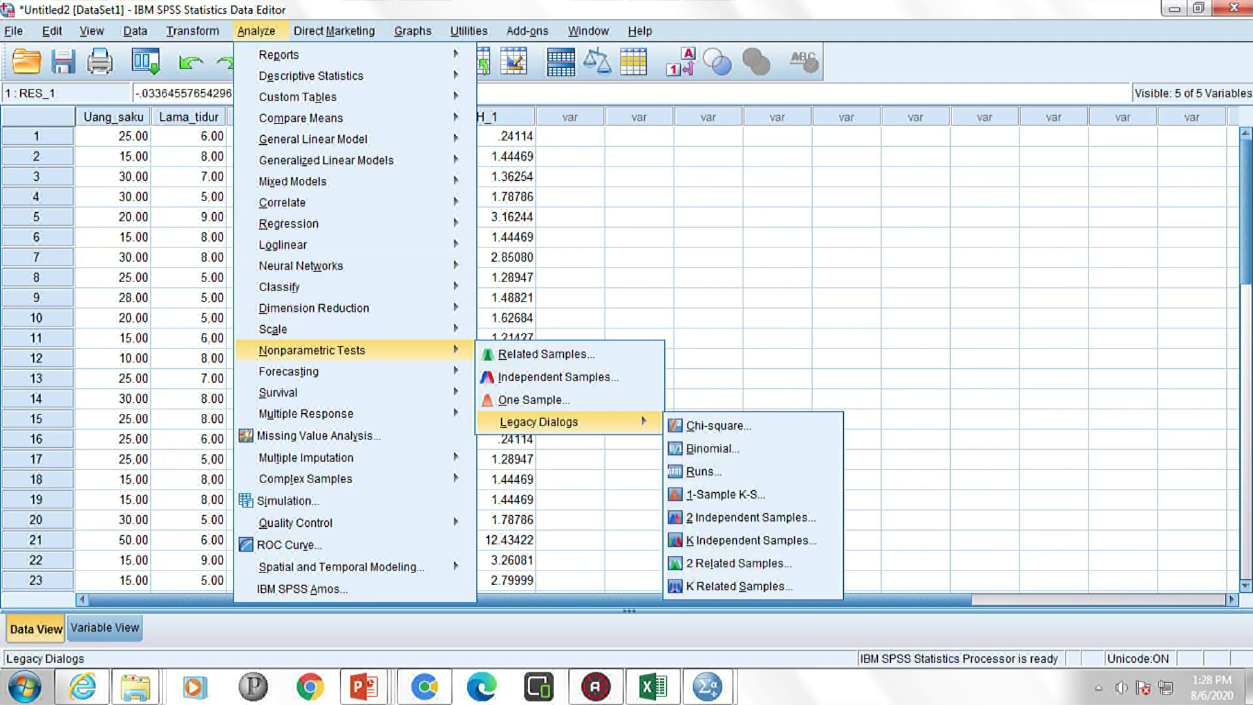
key(Right)
key(Down)
key(Down)
key(Down)
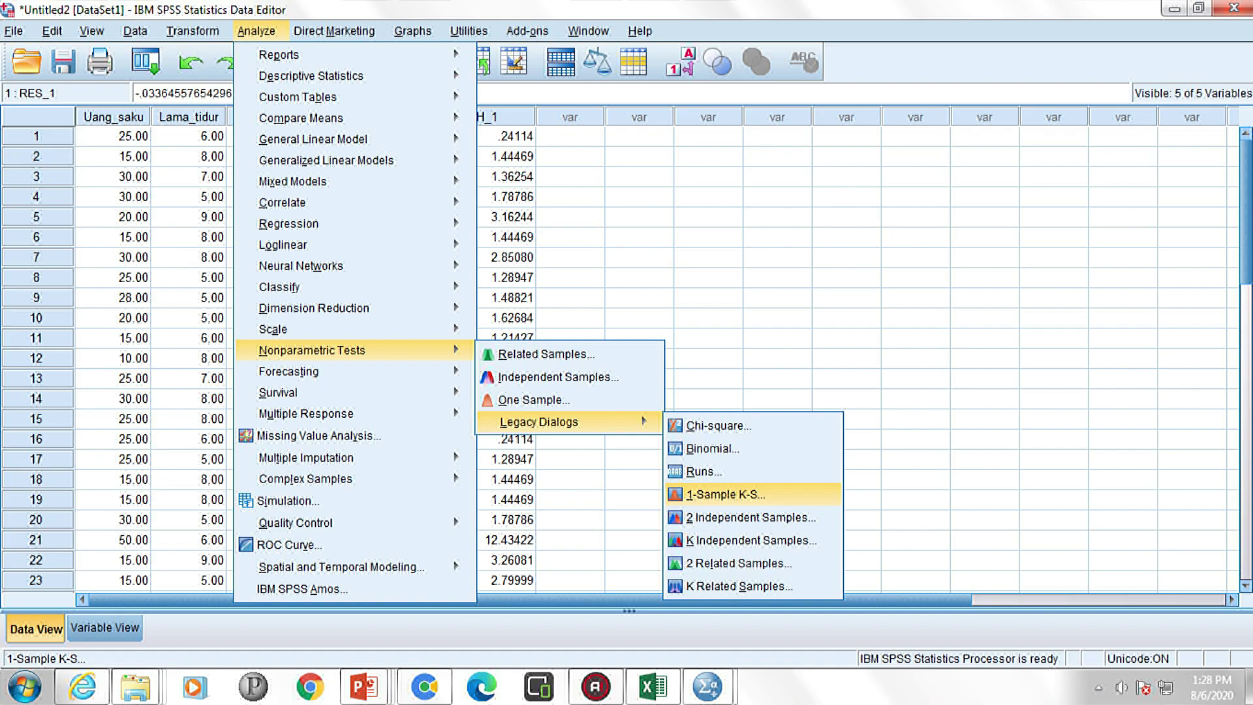
key(Return)
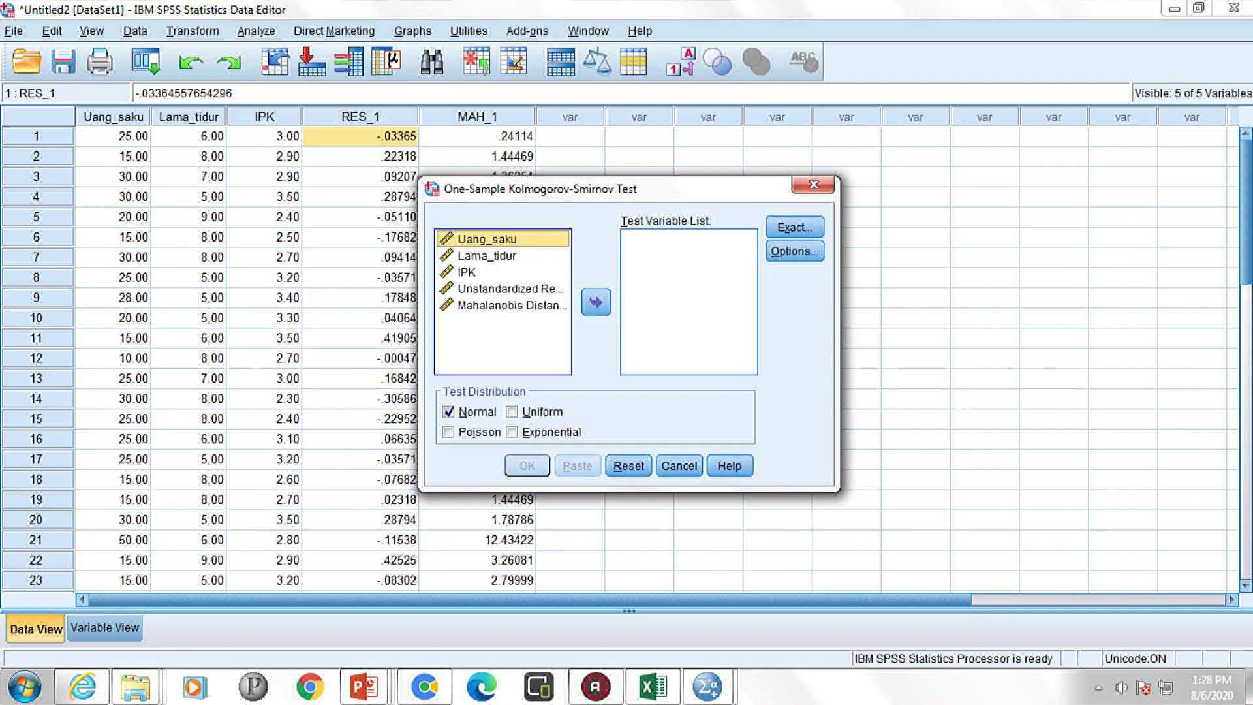
click(503, 288)
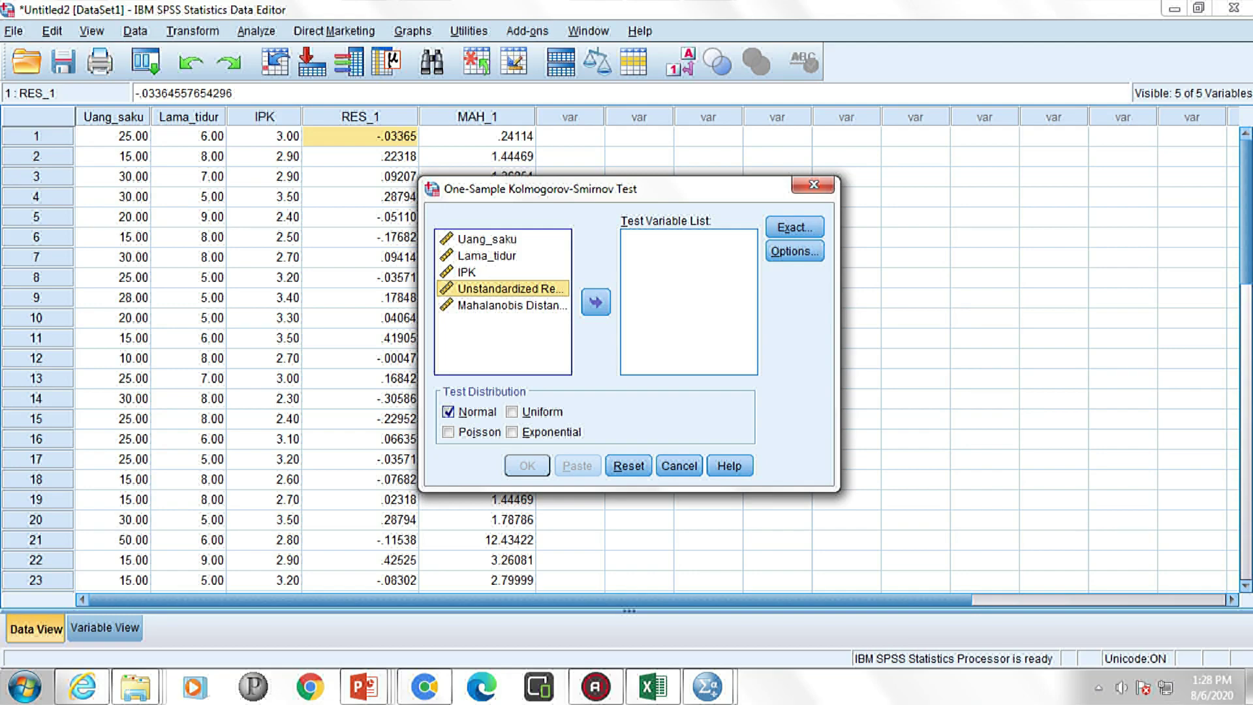
click(596, 301)
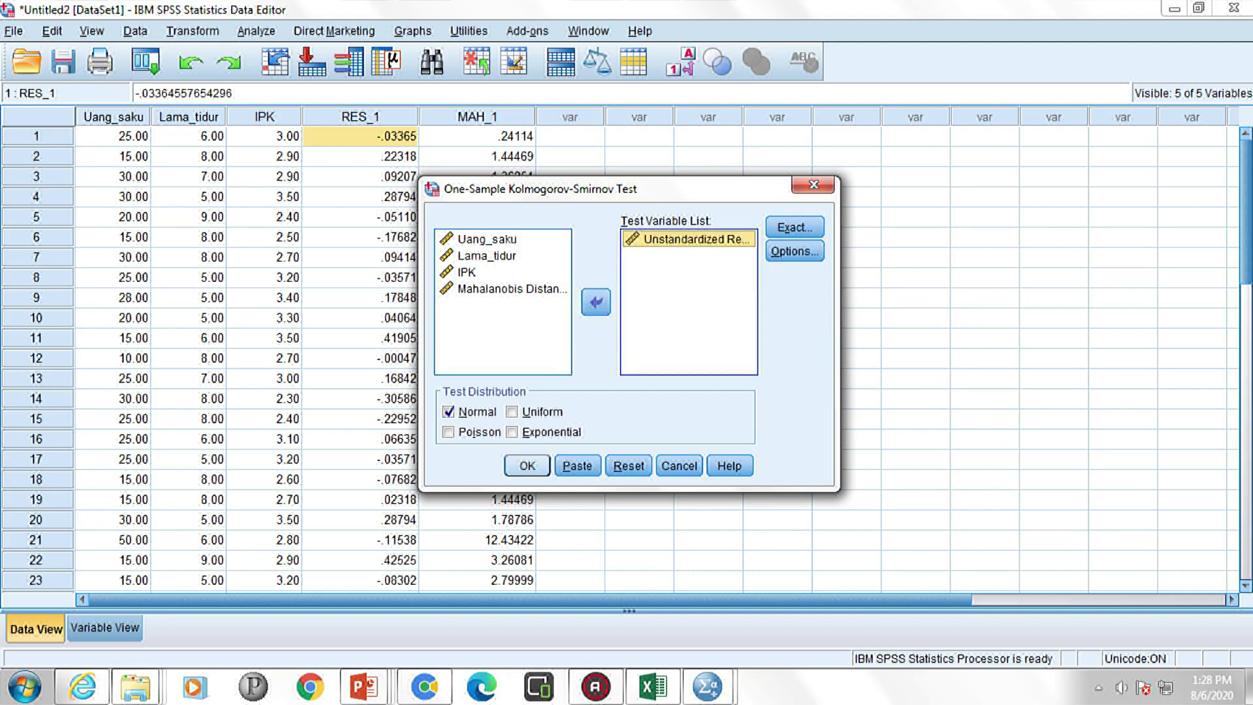
key(Return)
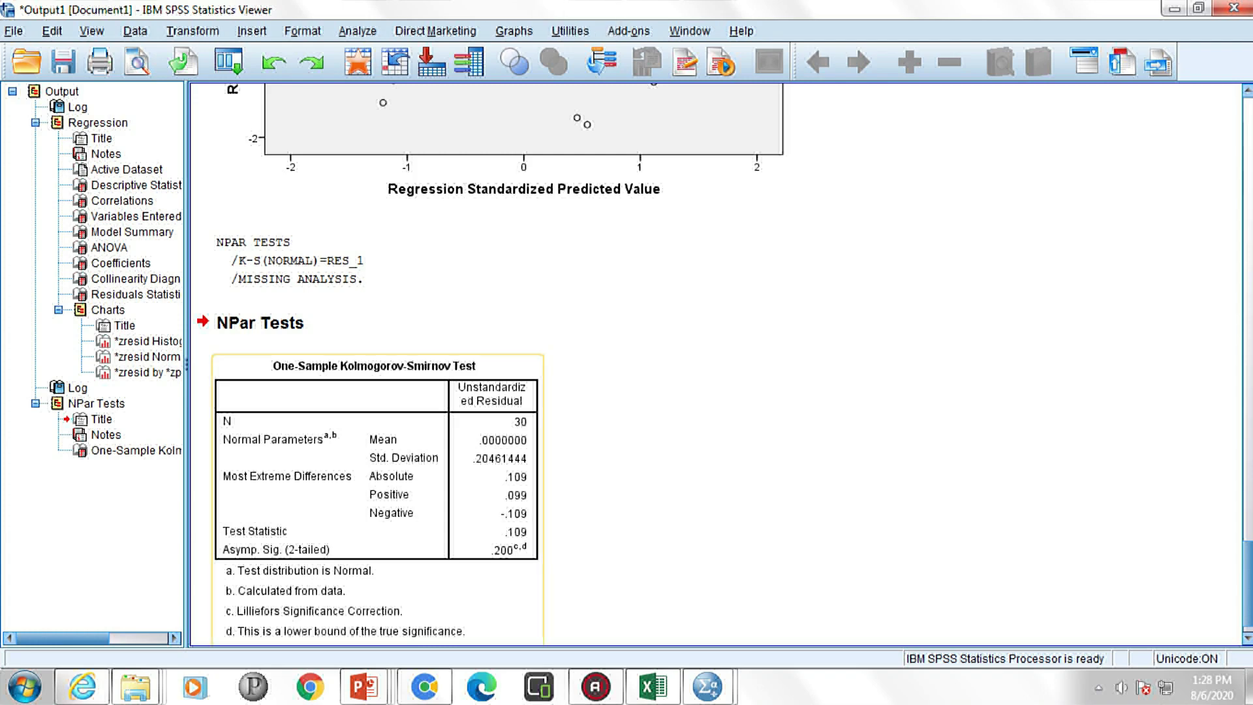
Review the One-Sample Kolmogorov-Smirnov table, the residual scatterplot and the normal P-P plot in the output.
click(377, 499)
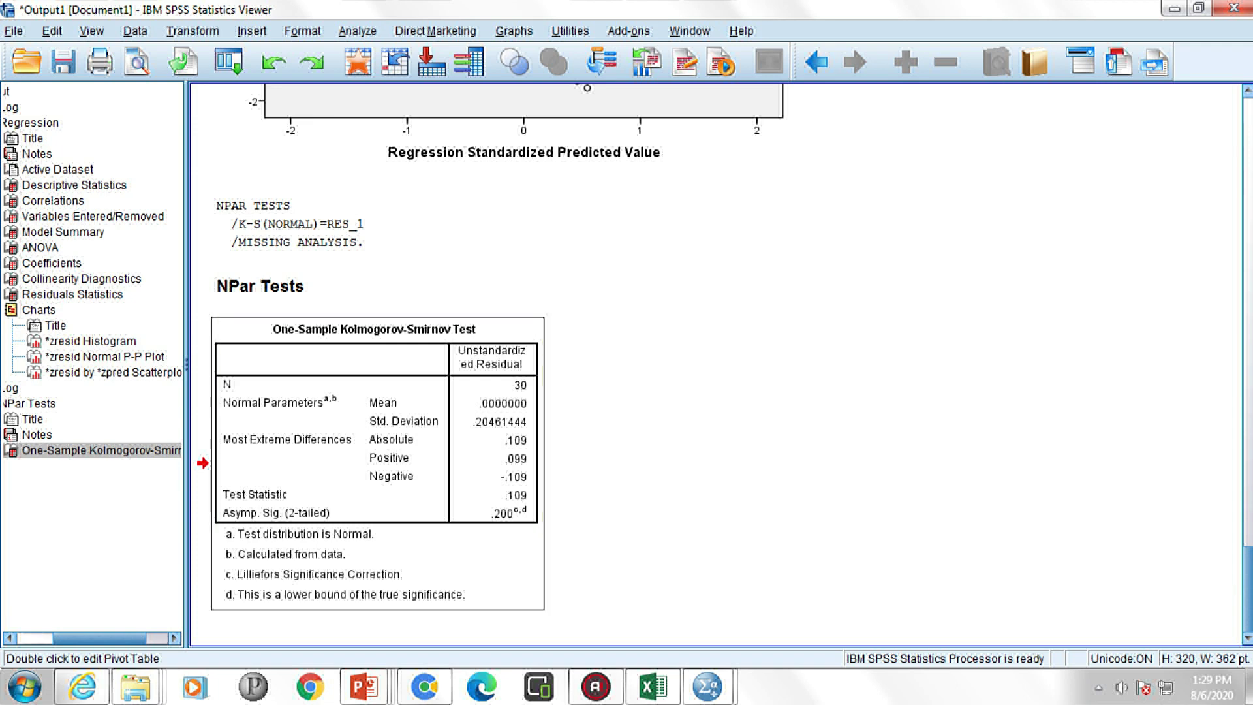
scroll(718, 365, up, 10)
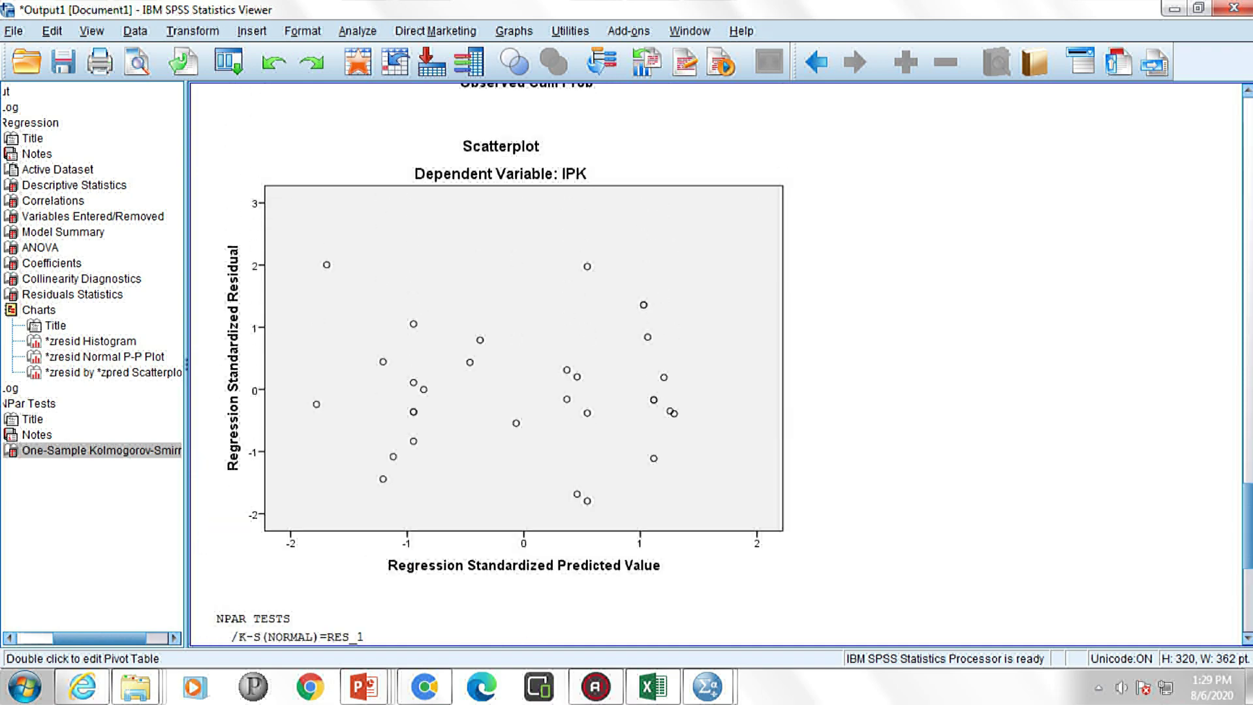
scroll(718, 366, up, 10)
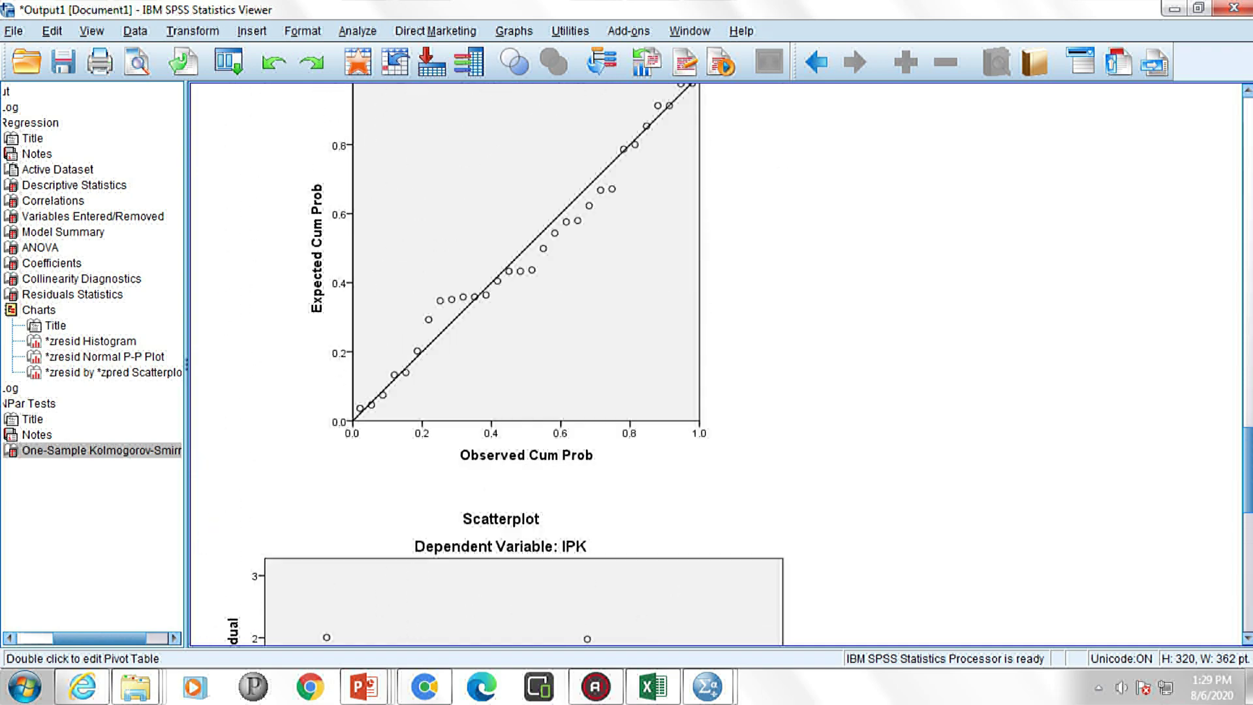
scroll(718, 365, up, 2)
scroll(718, 365, down, 10)
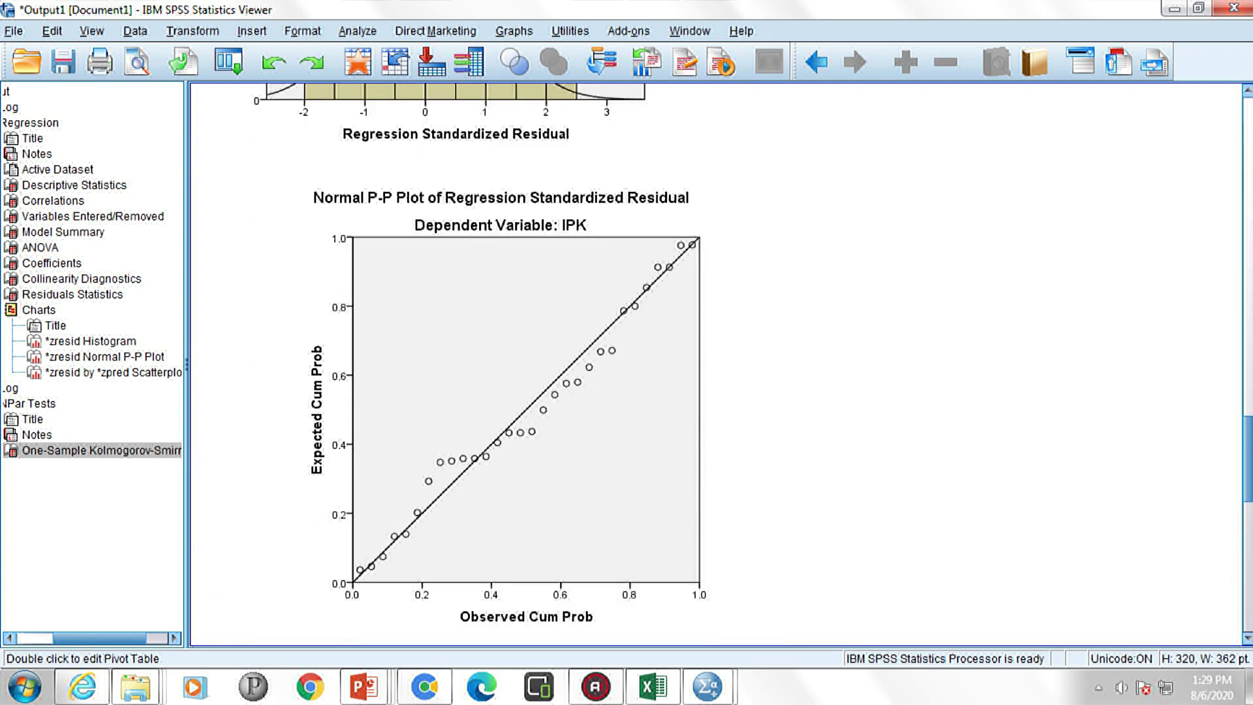
Examine the normal P-P plot and histogram of the standardized residuals, and recheck the One-Sample Kolmogorov-Smirnov Test table.
click(500, 353)
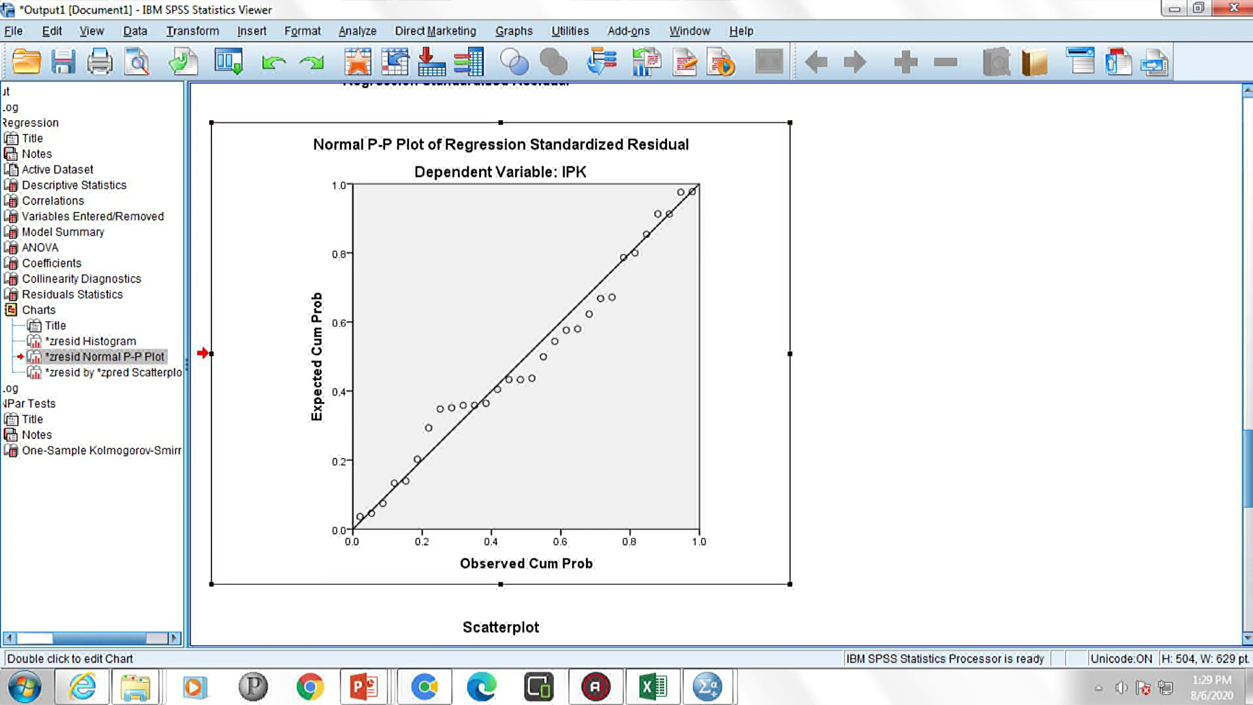
scroll(493, 366, up, 5)
scroll(493, 365, up, 3)
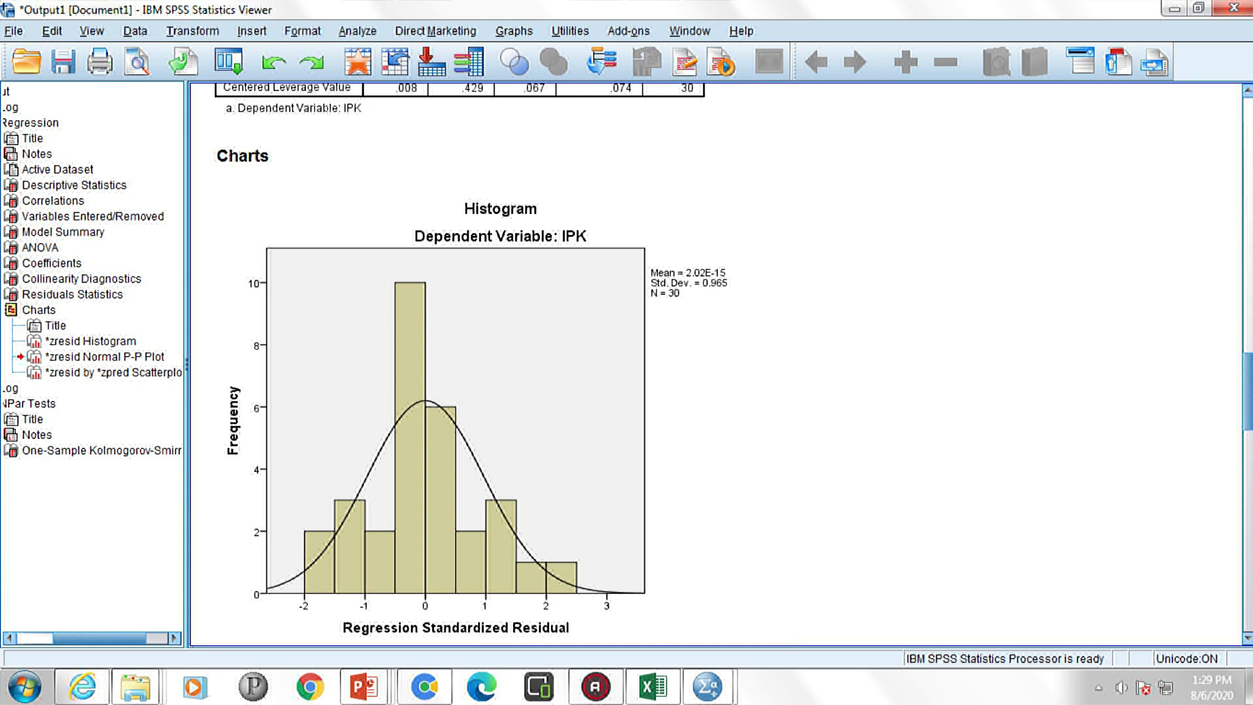
scroll(494, 366, down, 20)
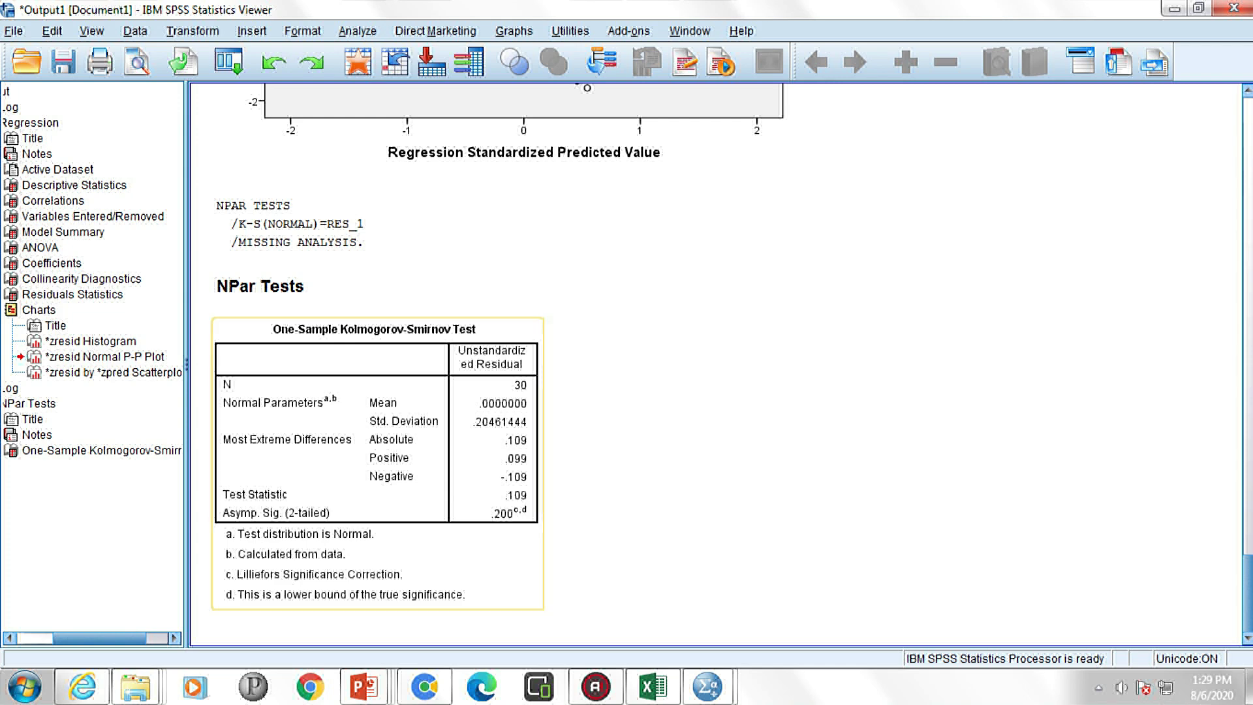
click(376, 463)
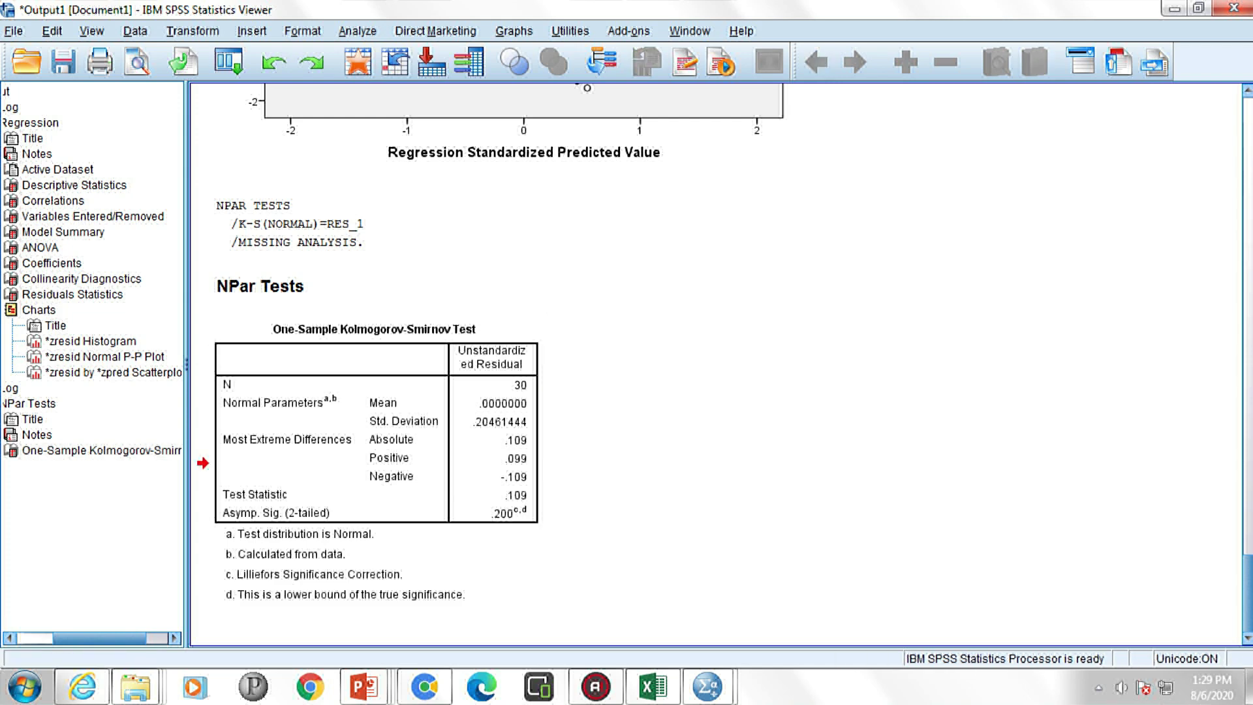
Switch to the PowerPoint slide show and review the slides on the classical assumption tests and the Linear Regression dialog settings.
mouse_move(364, 687)
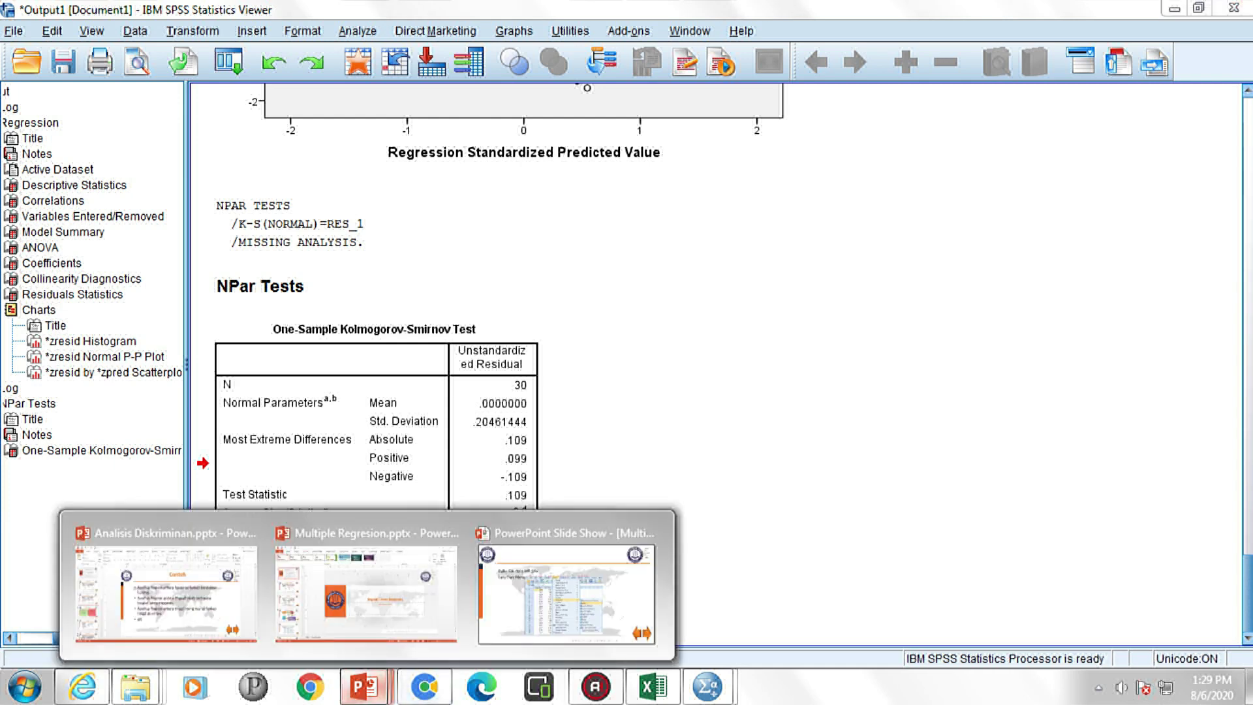
click(565, 591)
key(Right)
key(Right)
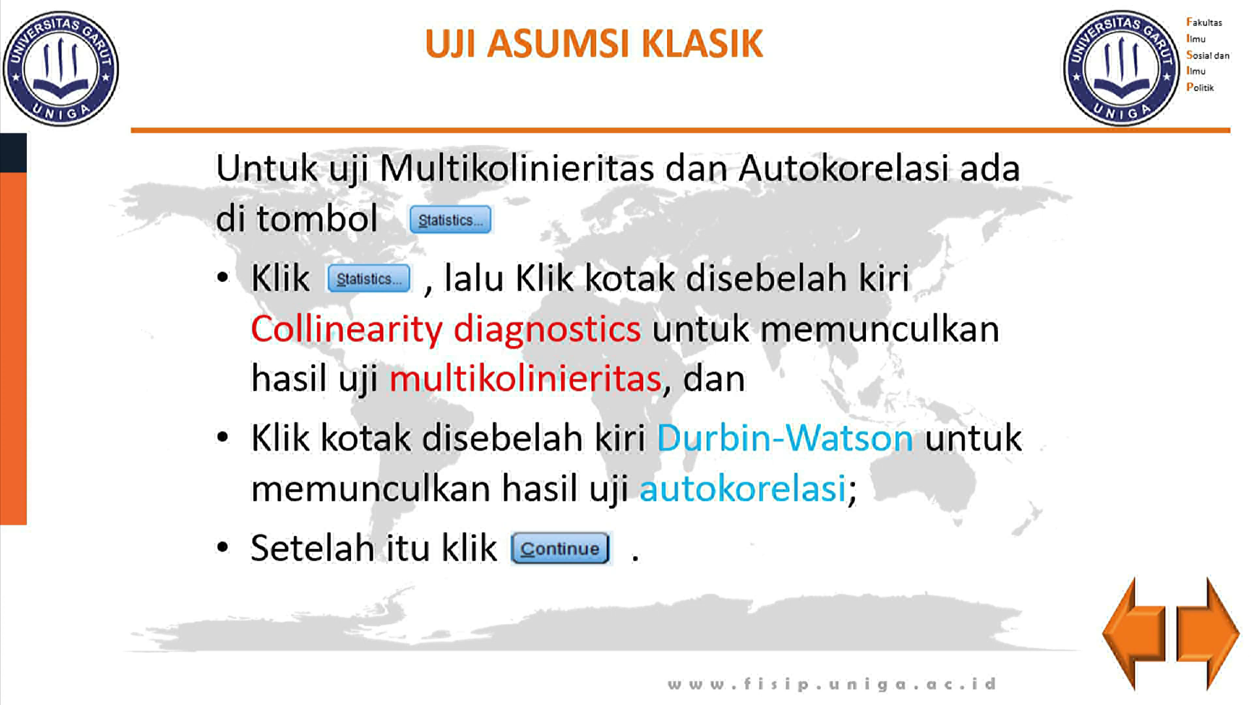
key(Right)
key(Right)
key(Left)
key(Left)
key(Left)
key(Left)
key(Right)
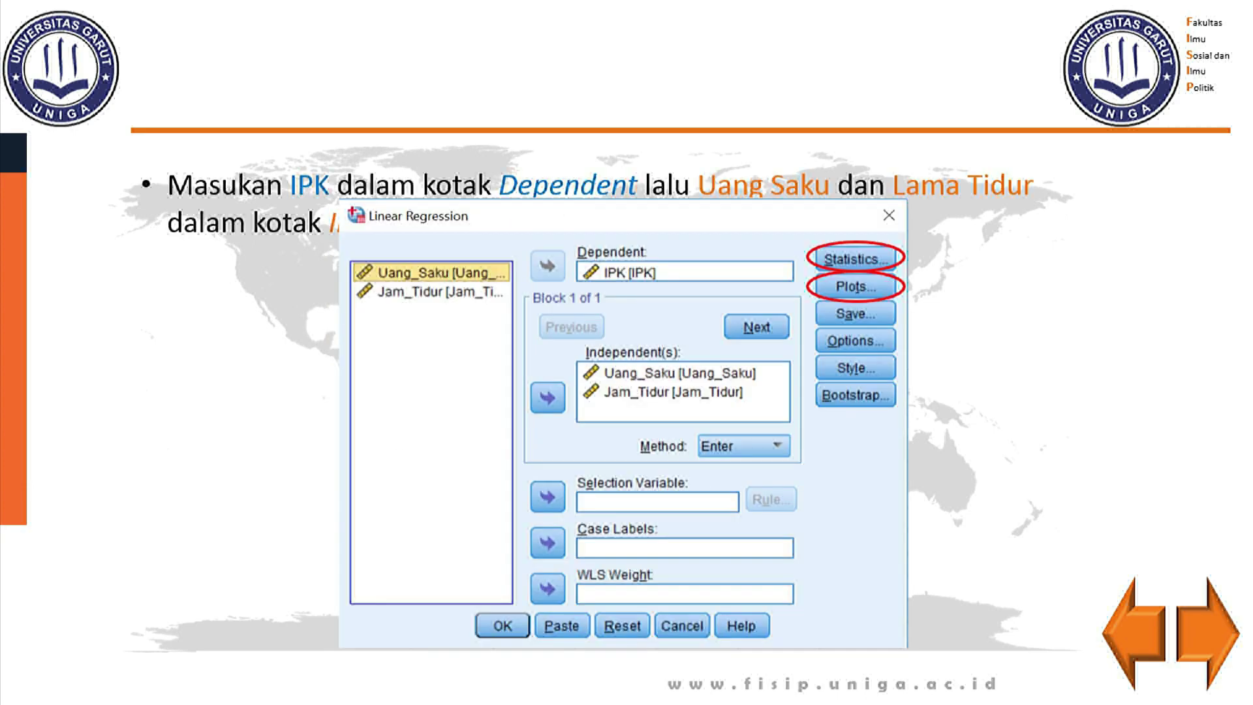
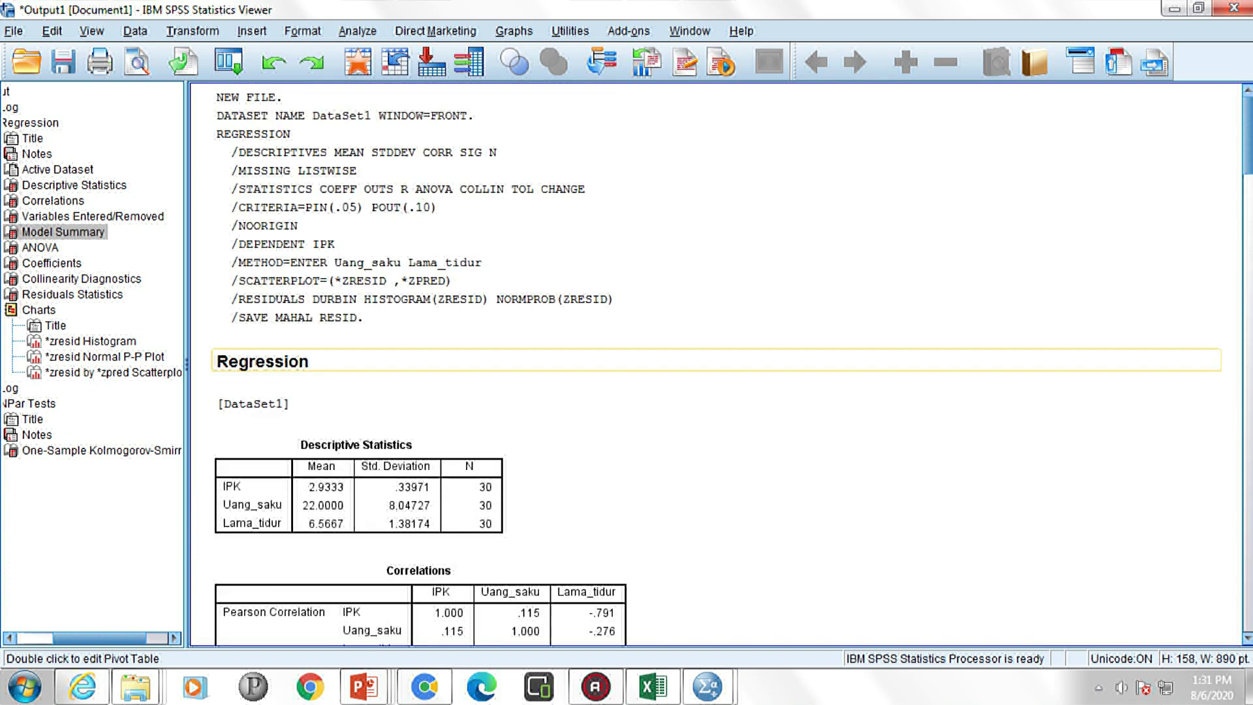
Review the Model Summary, ANOVA and Coefficients tables in the regression output, including the Tolerance and VIF columns.
scroll(715, 364, down, 2)
click(421, 254)
key(Down)
key(Down)
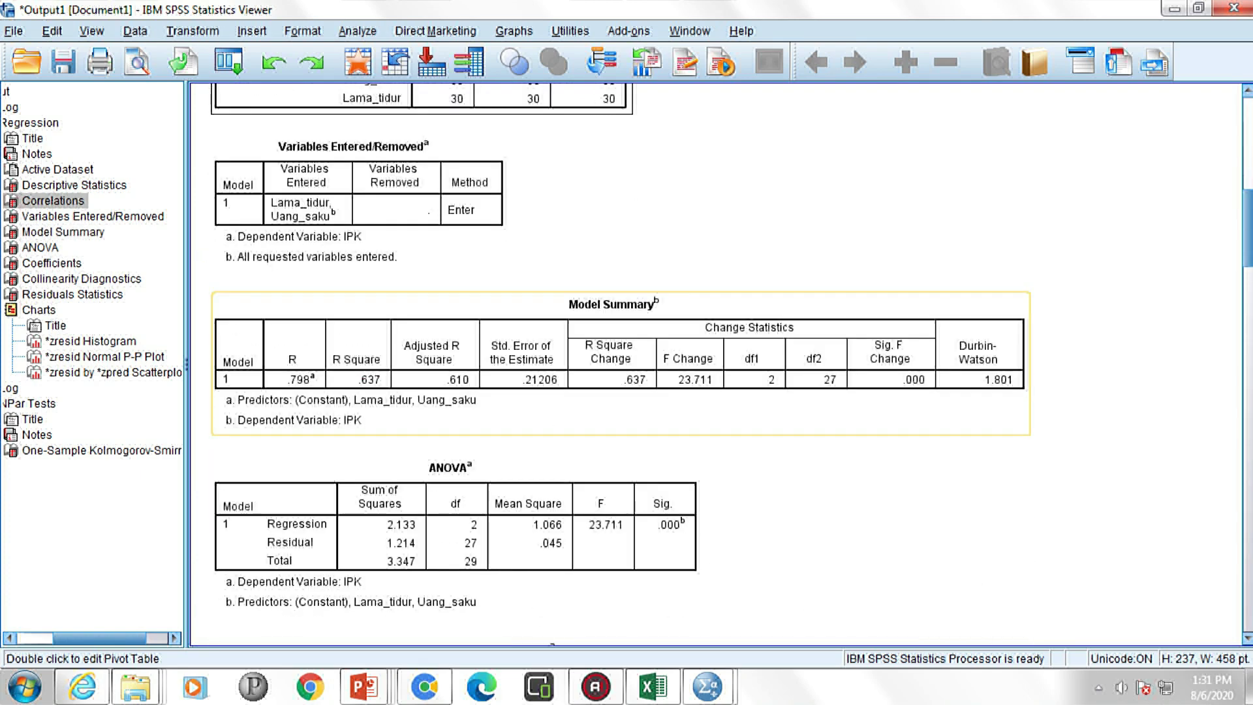
key(Down)
key(Down)
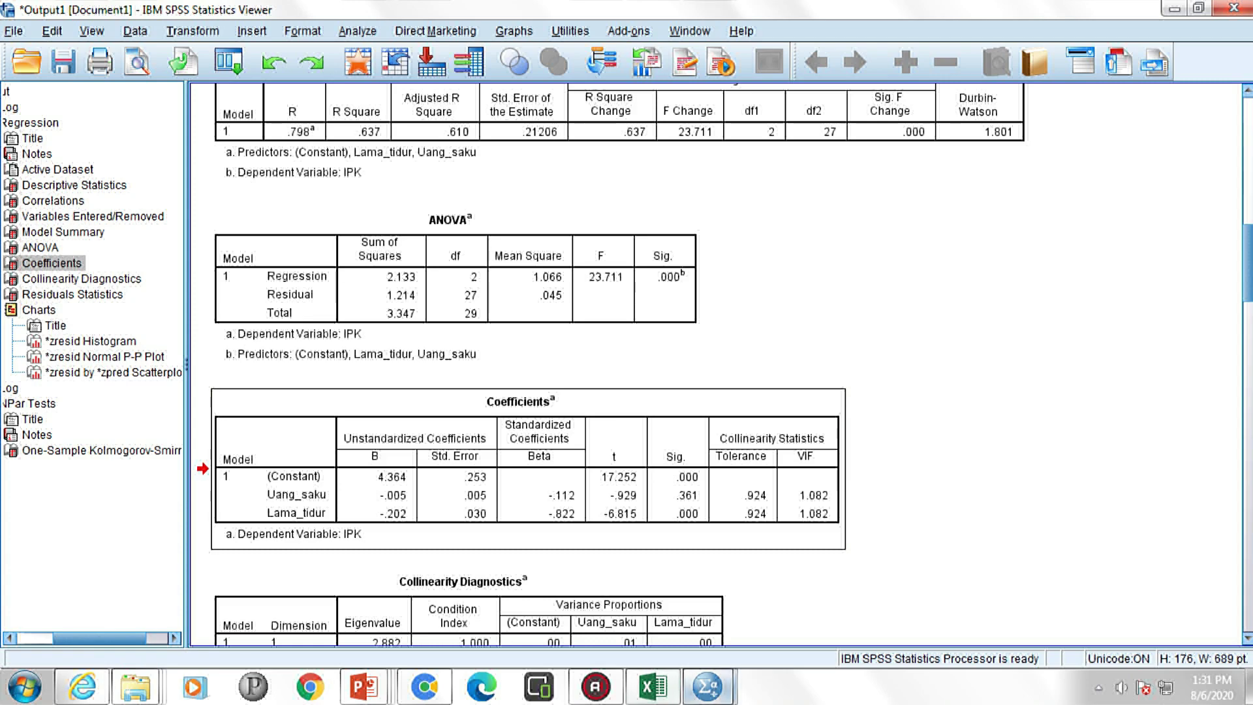
Consult the multicollinearity criteria slide in PowerPoint, and return through the SPSS dataset to the Coefficients table in the output.
mouse_move(364, 686)
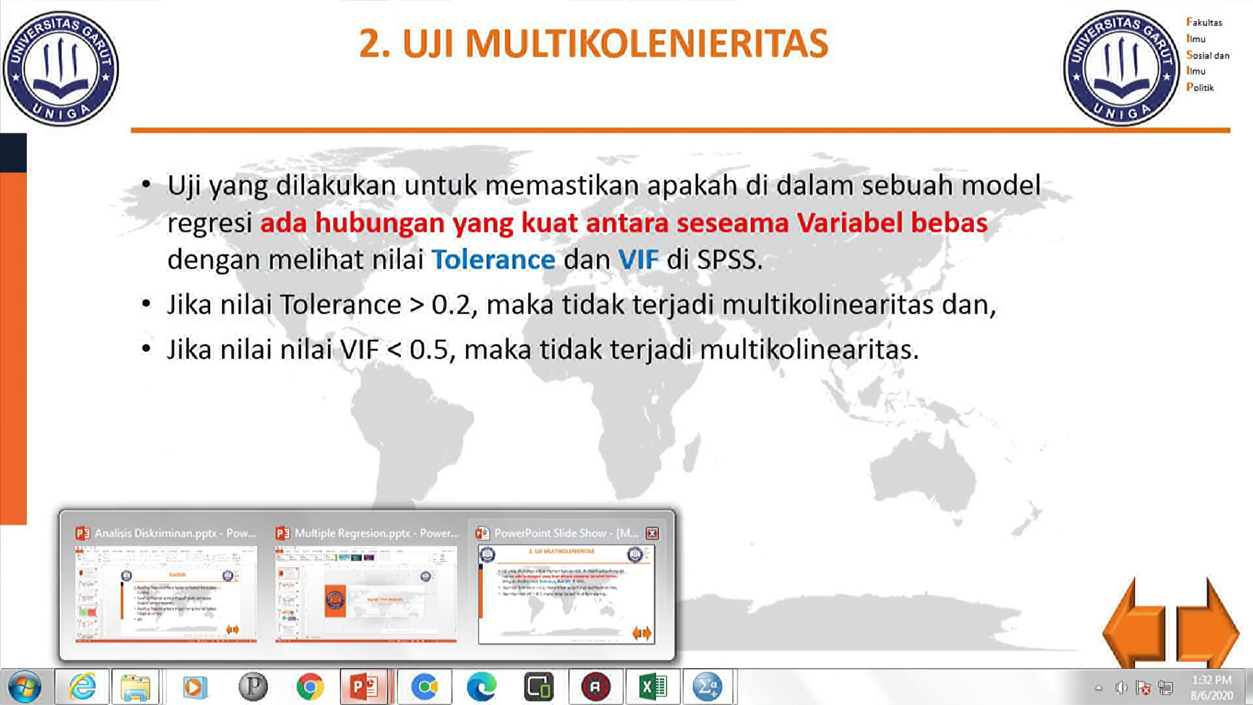
click(567, 591)
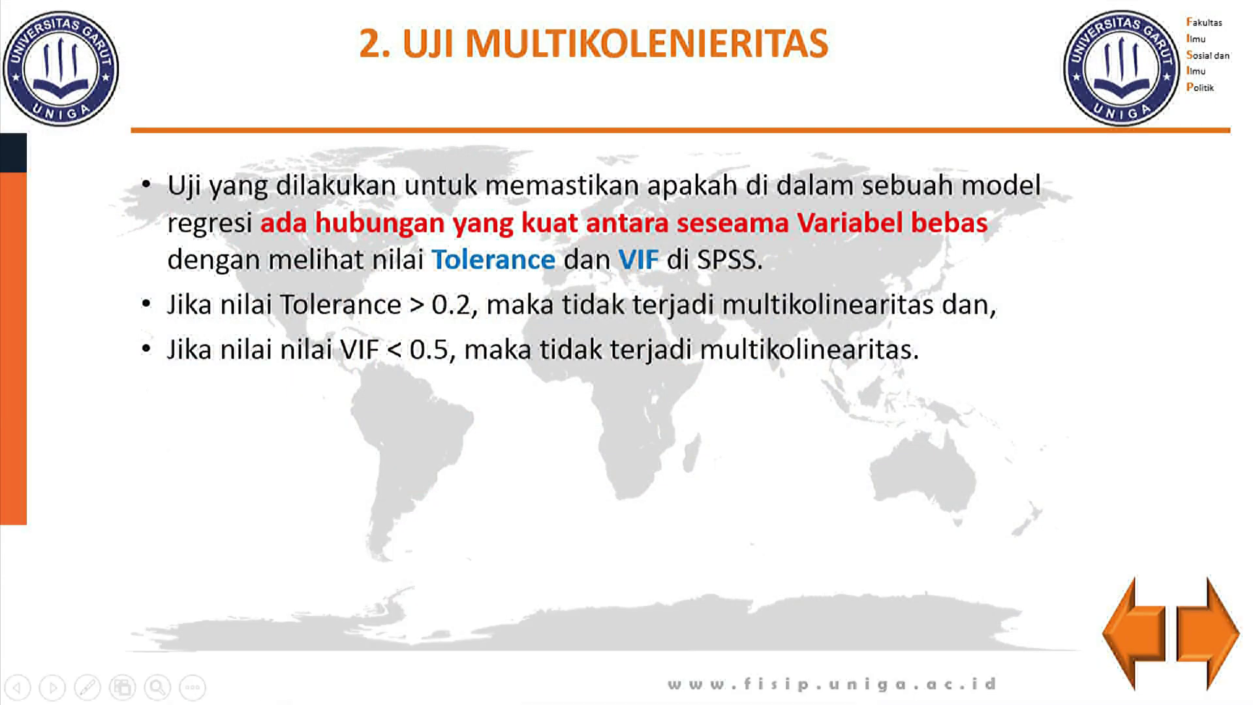
key(super)
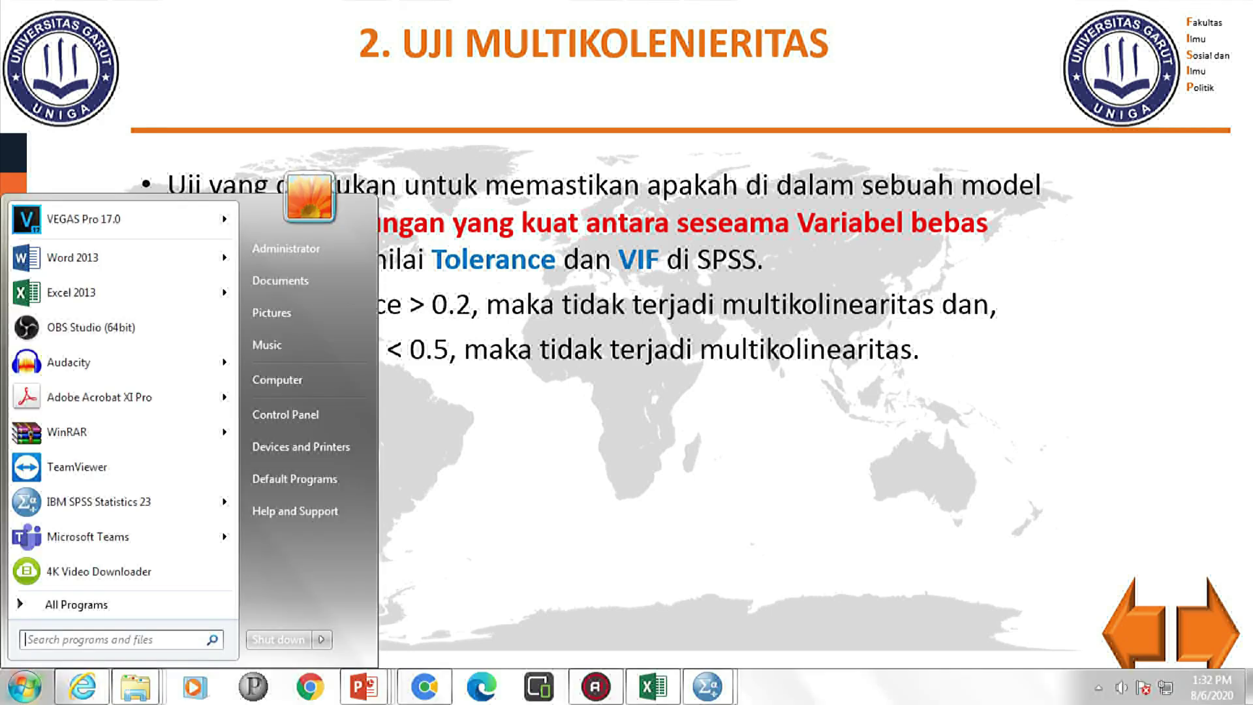
click(708, 687)
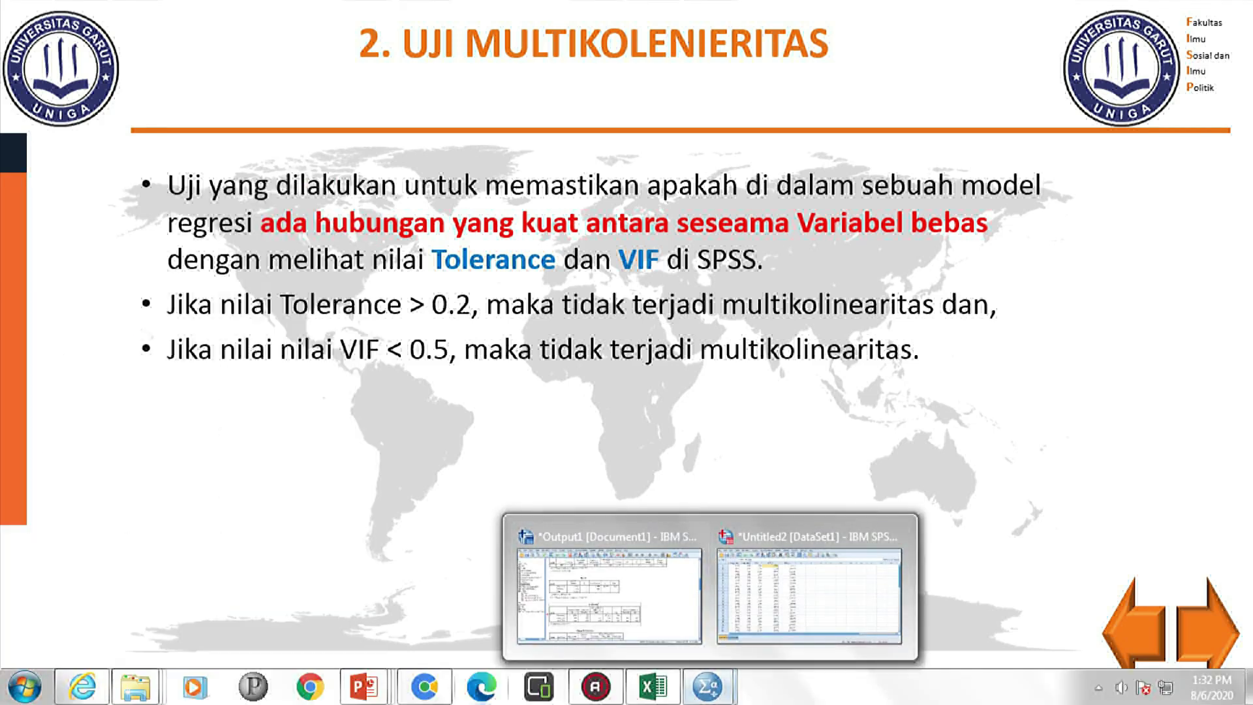
mouse_move(364, 686)
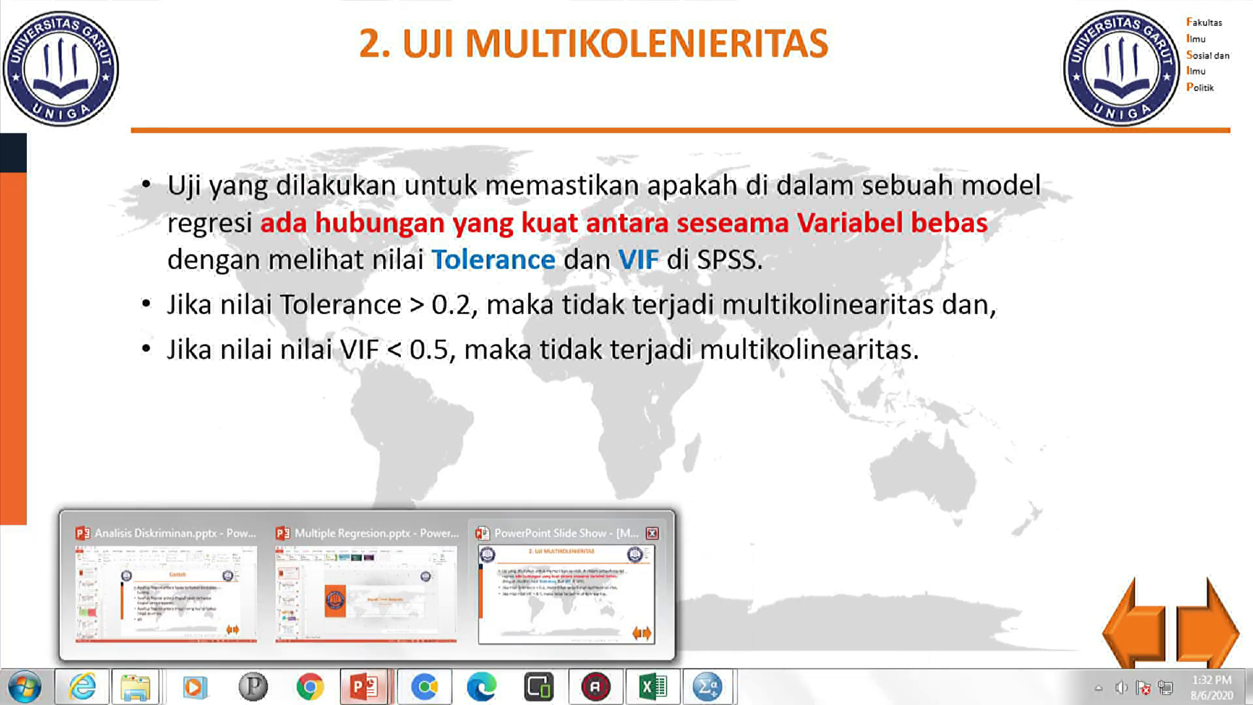
mouse_move(708, 687)
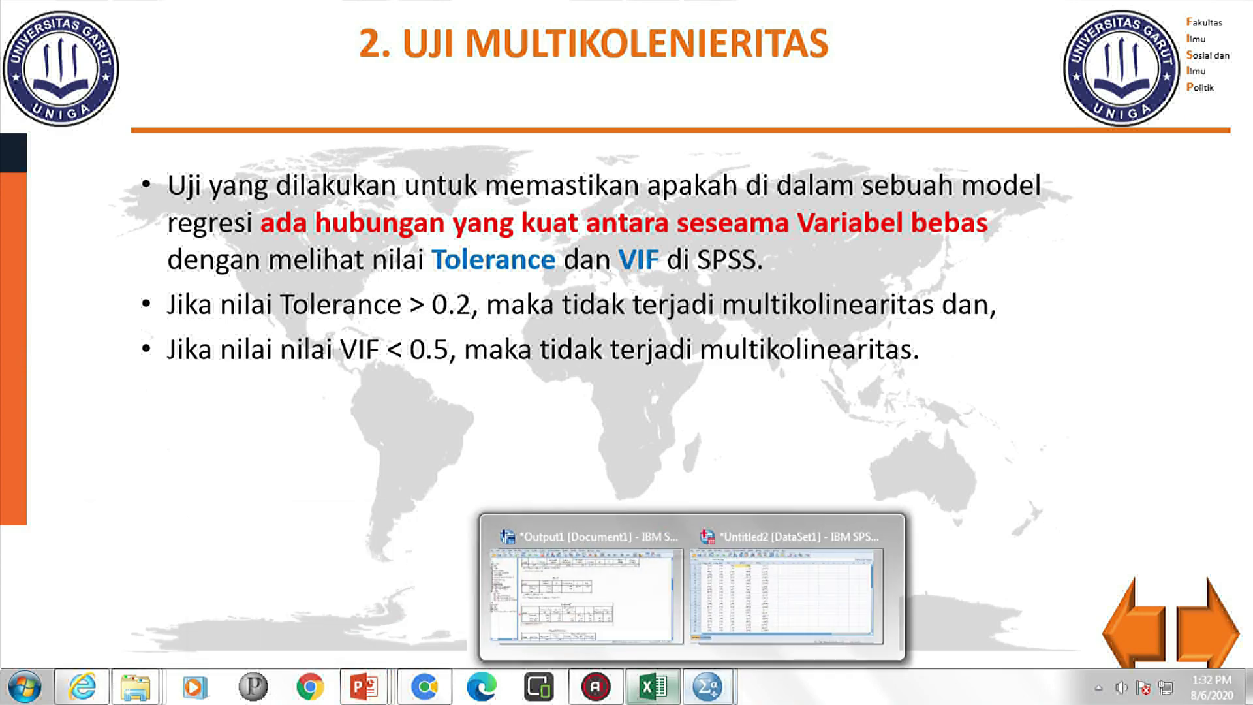
click(787, 594)
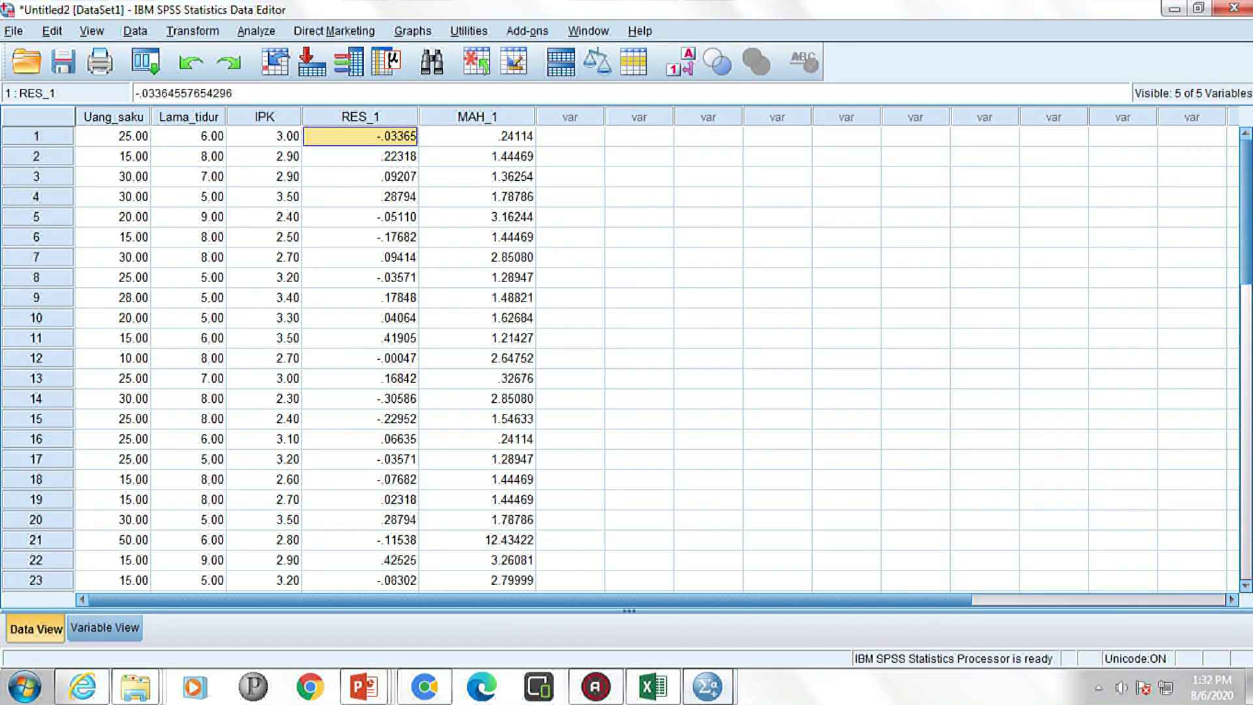
click(607, 593)
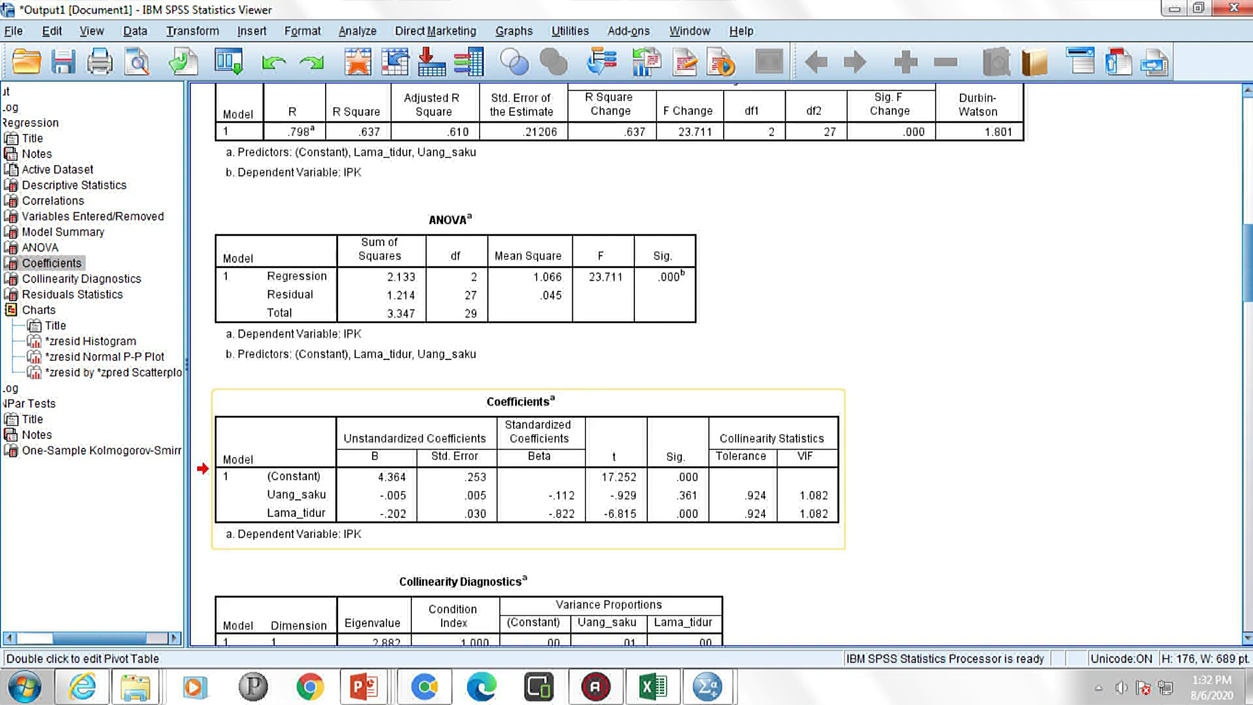
Switch to the PowerPoint slide show and read the multicollinearity result and heteroskedasticity slides, ending on the scatterplot example.
mouse_move(706, 686)
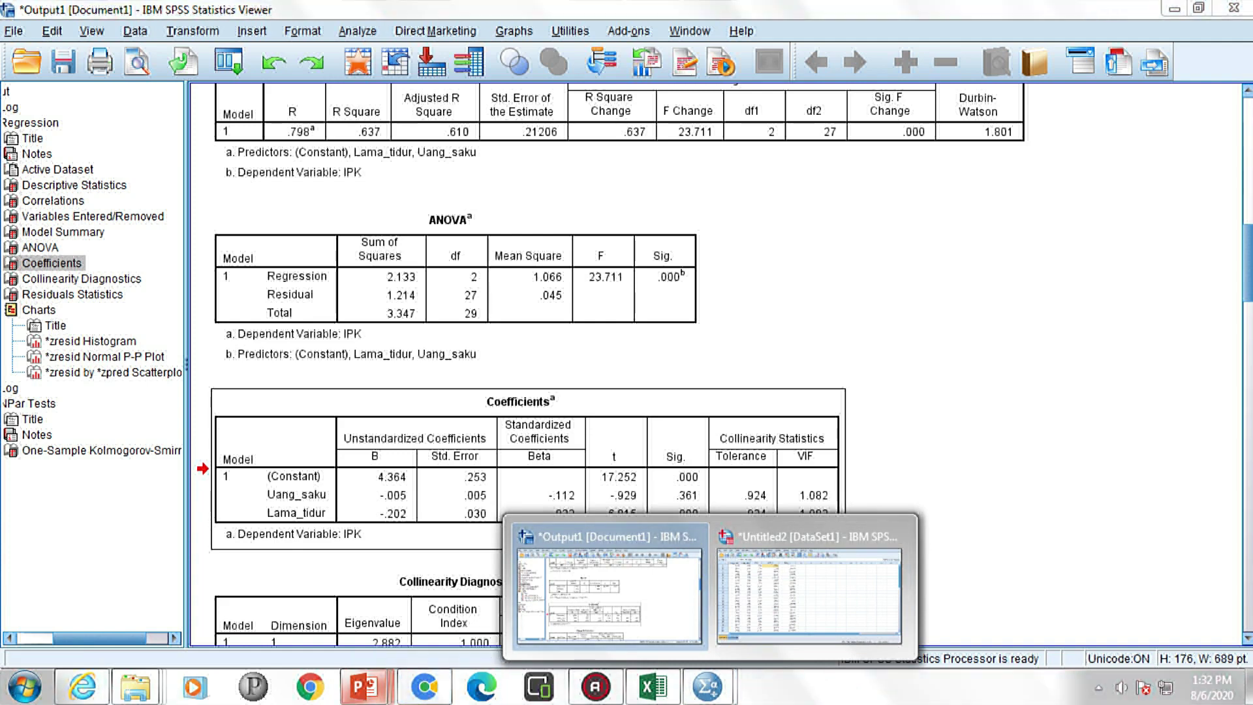
mouse_move(363, 686)
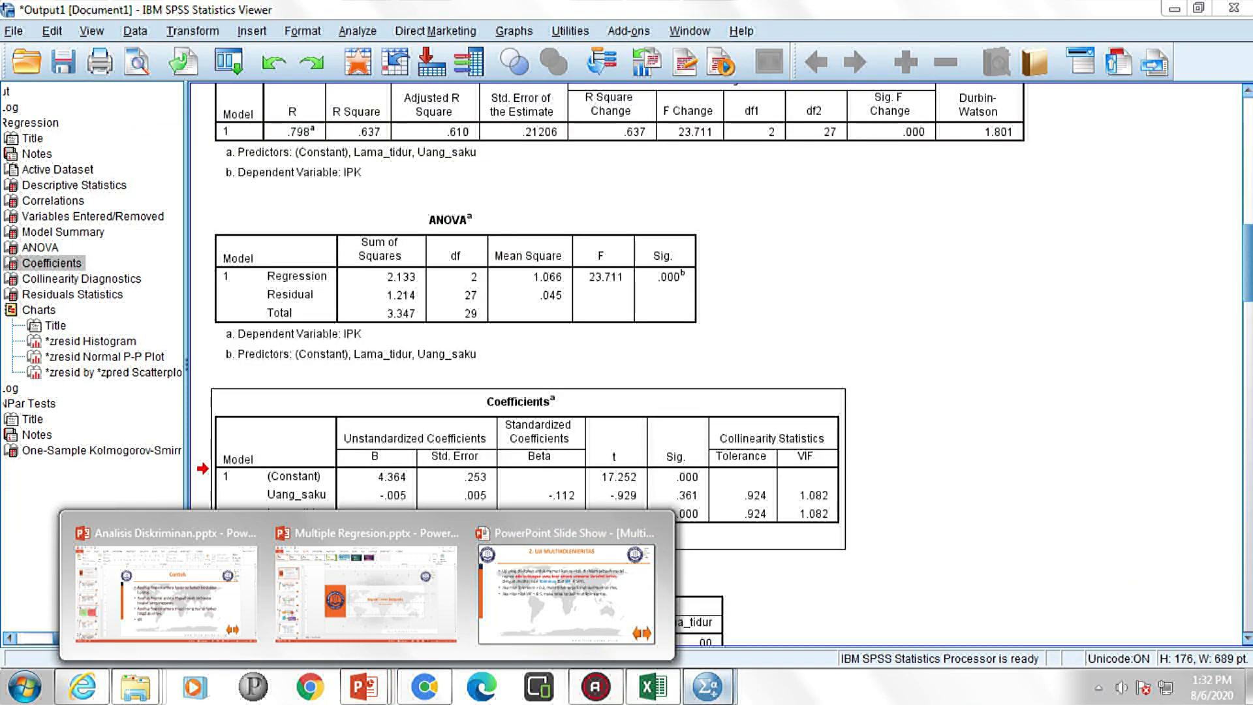
click(565, 574)
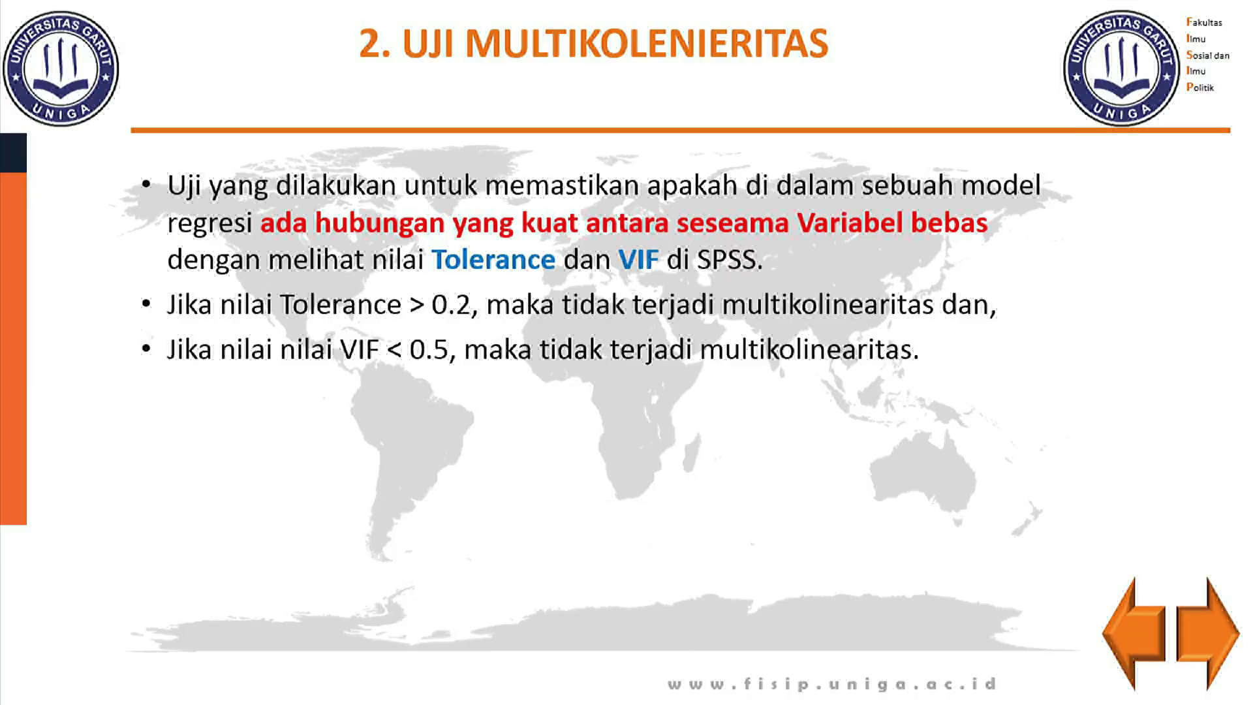
key(Right)
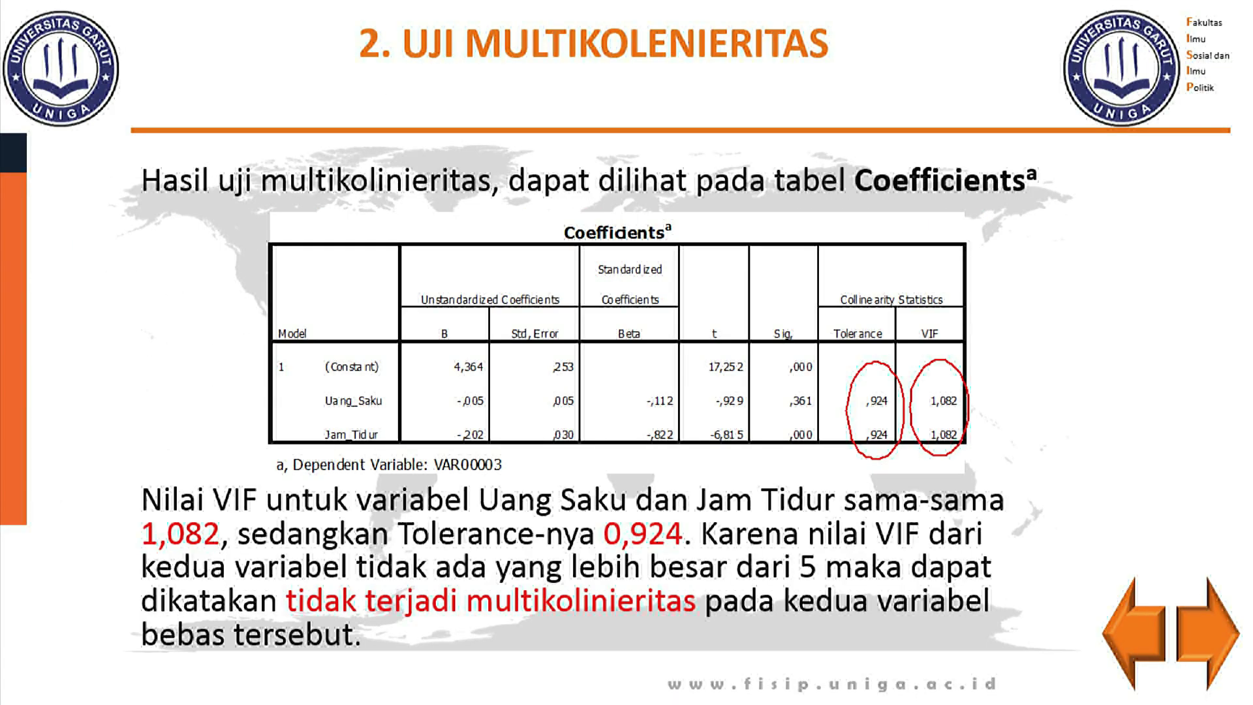
key(Right)
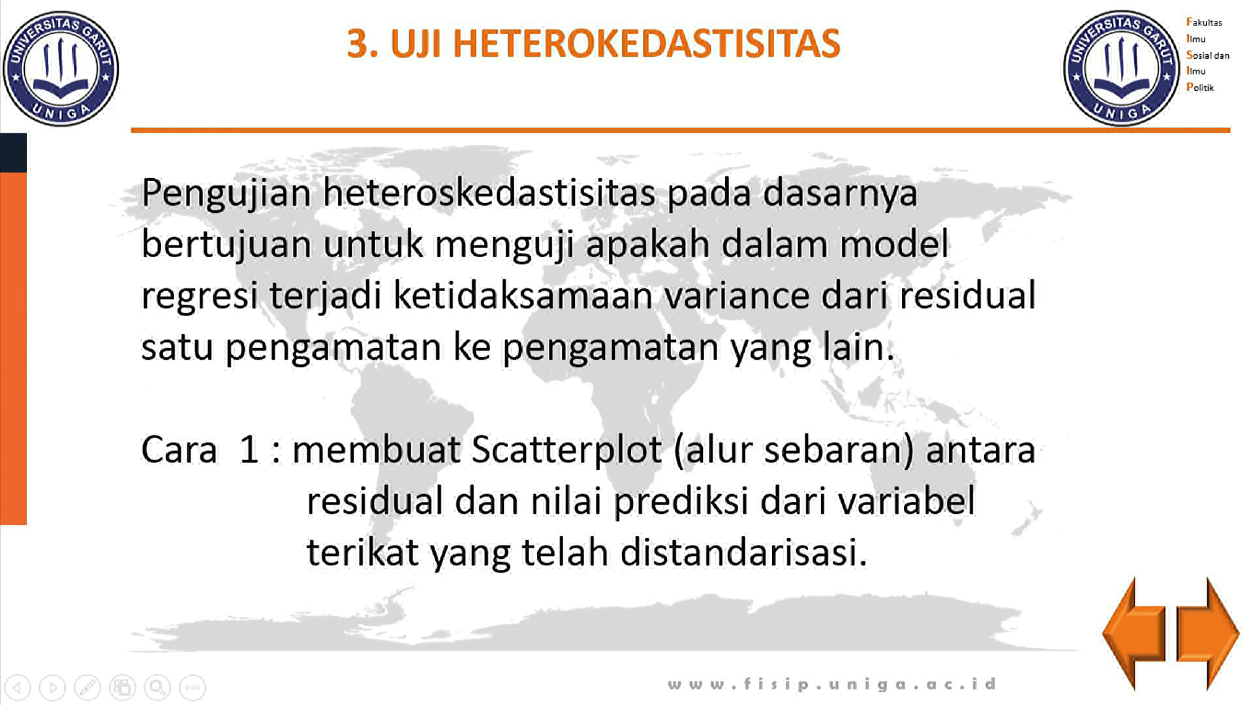
key(Right)
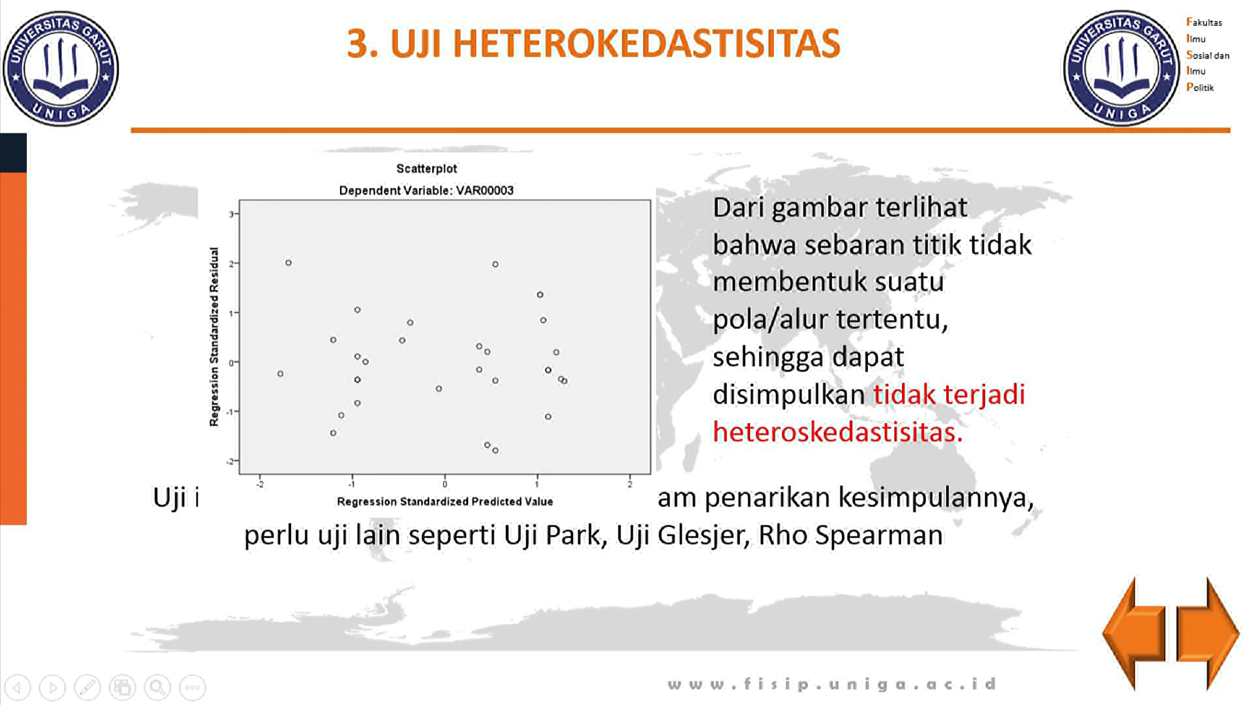
key(Right)
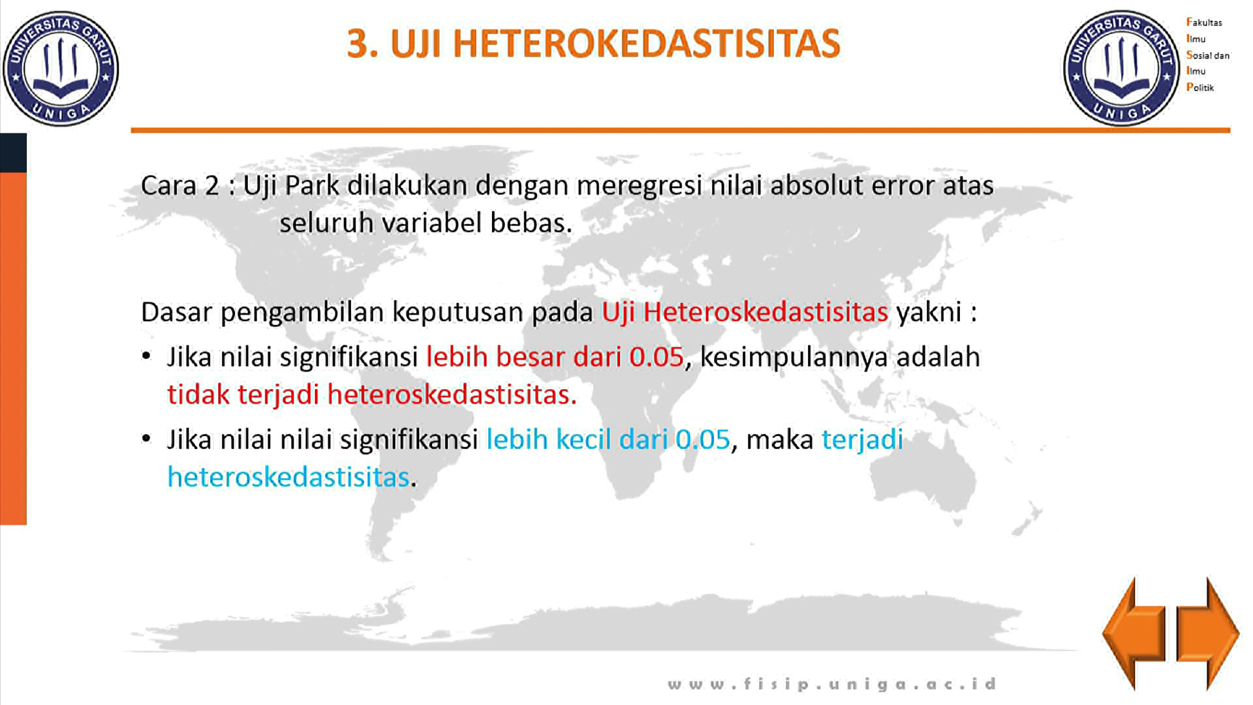
key(Left)
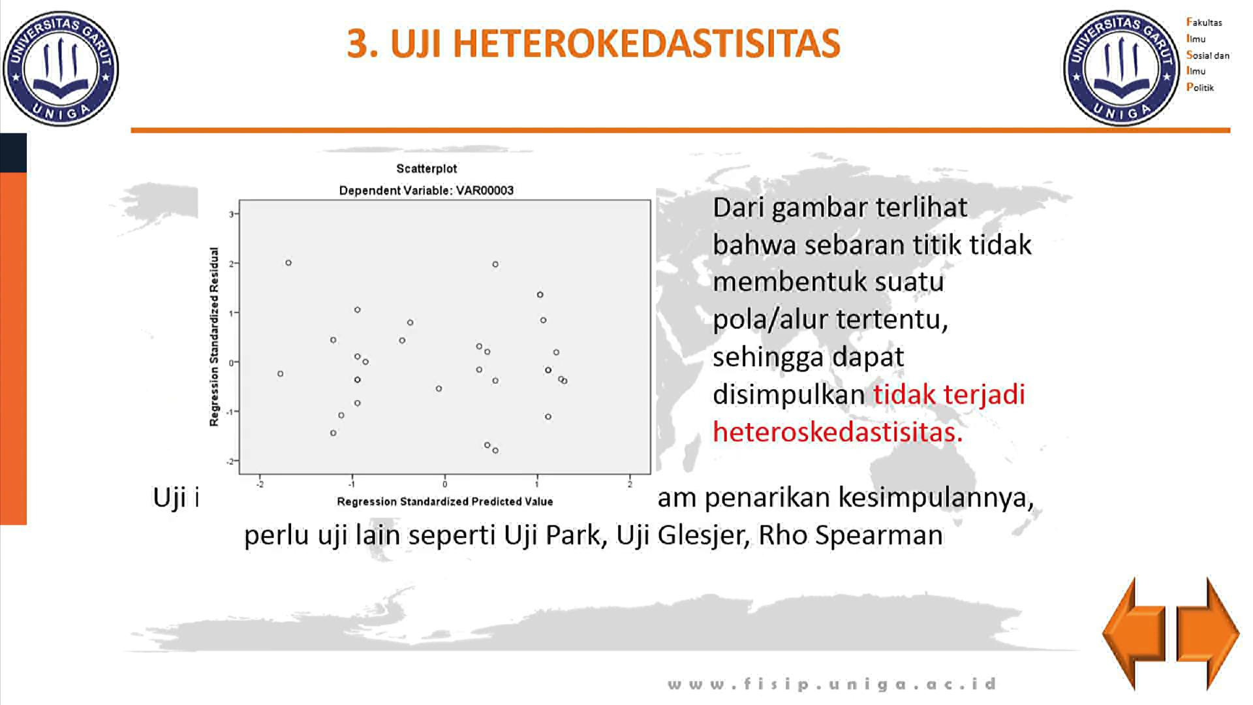
Return to the SPSS output and examine the scatterplot of standardized residuals against standardized predicted values for heteroskedasticity.
key(super)
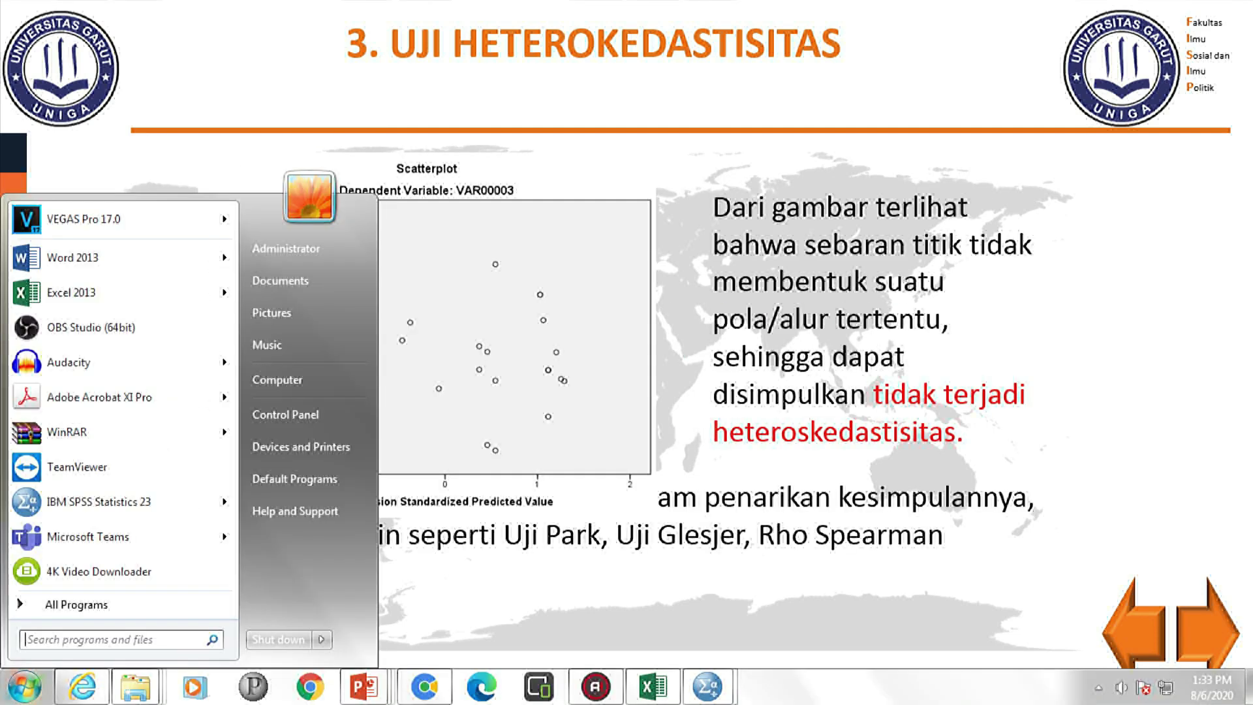
click(706, 686)
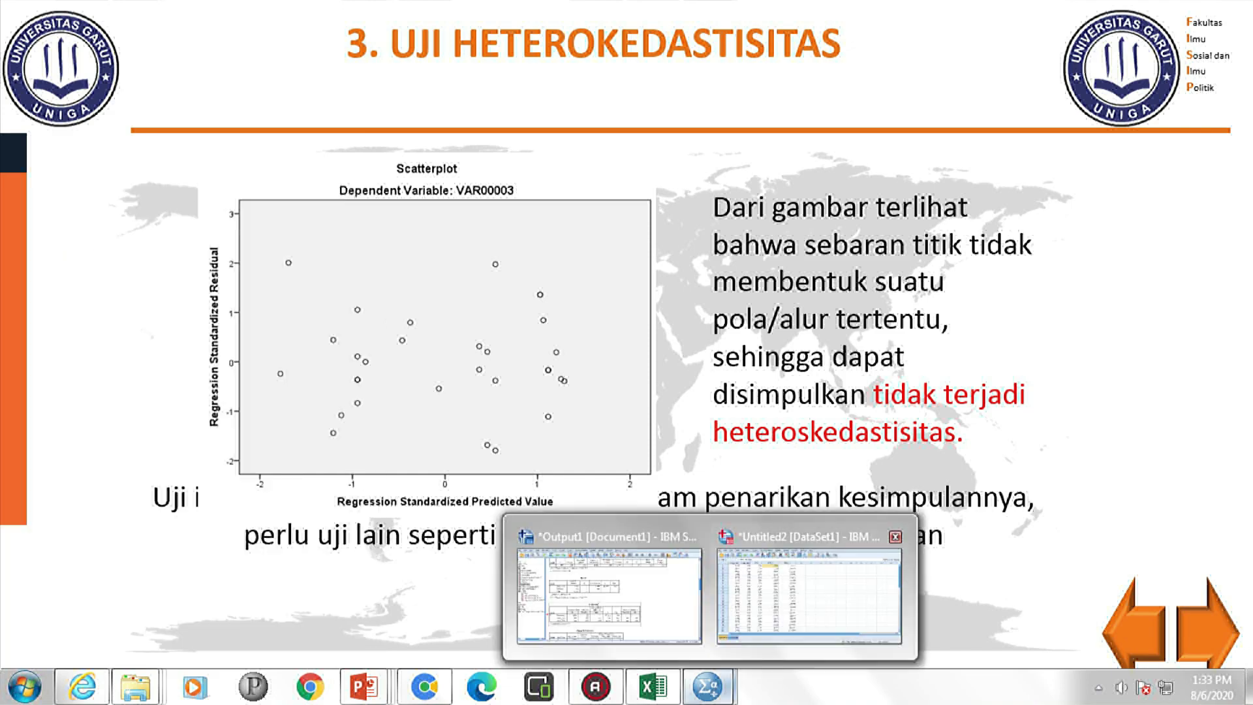
mouse_move(809, 594)
click(609, 593)
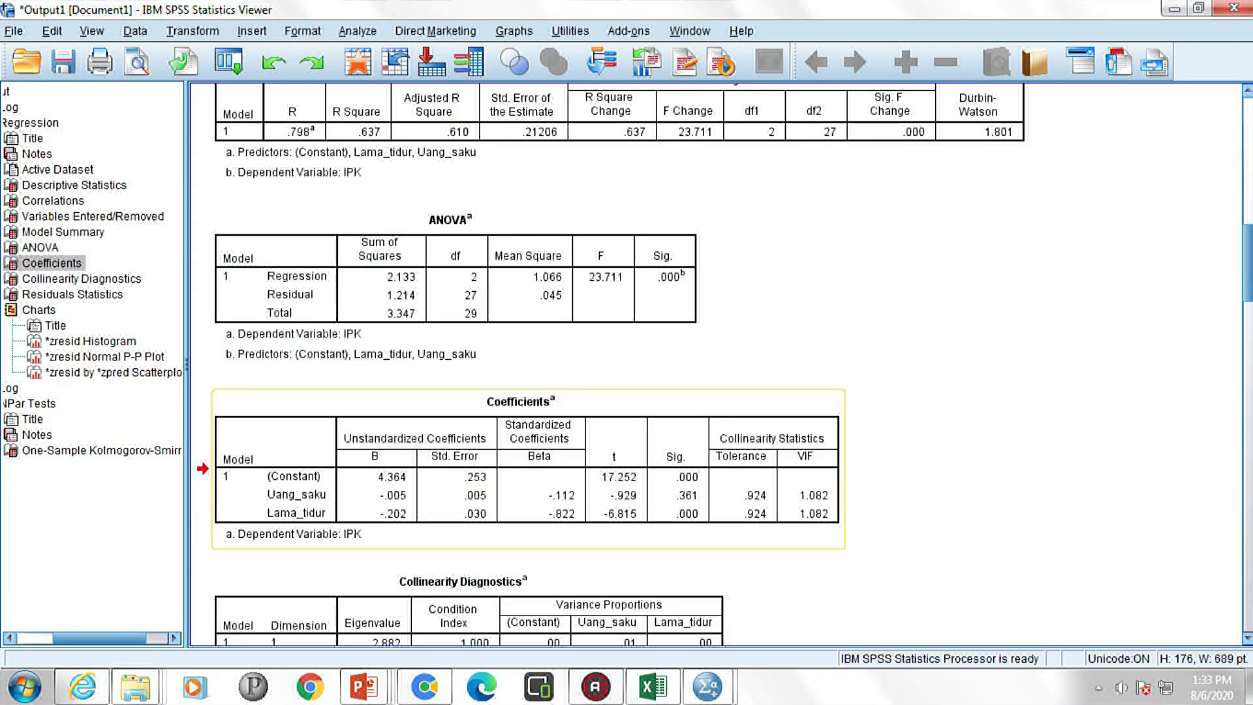
scroll(500, 364, down, 15)
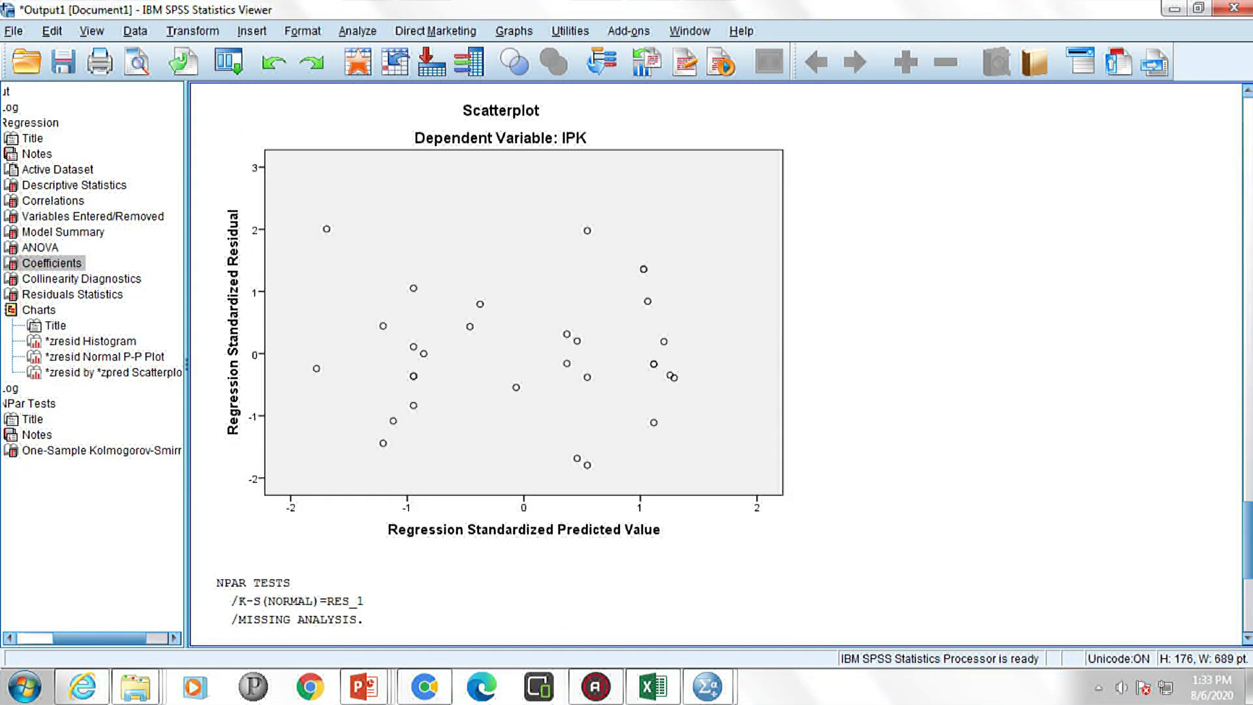
click(500, 320)
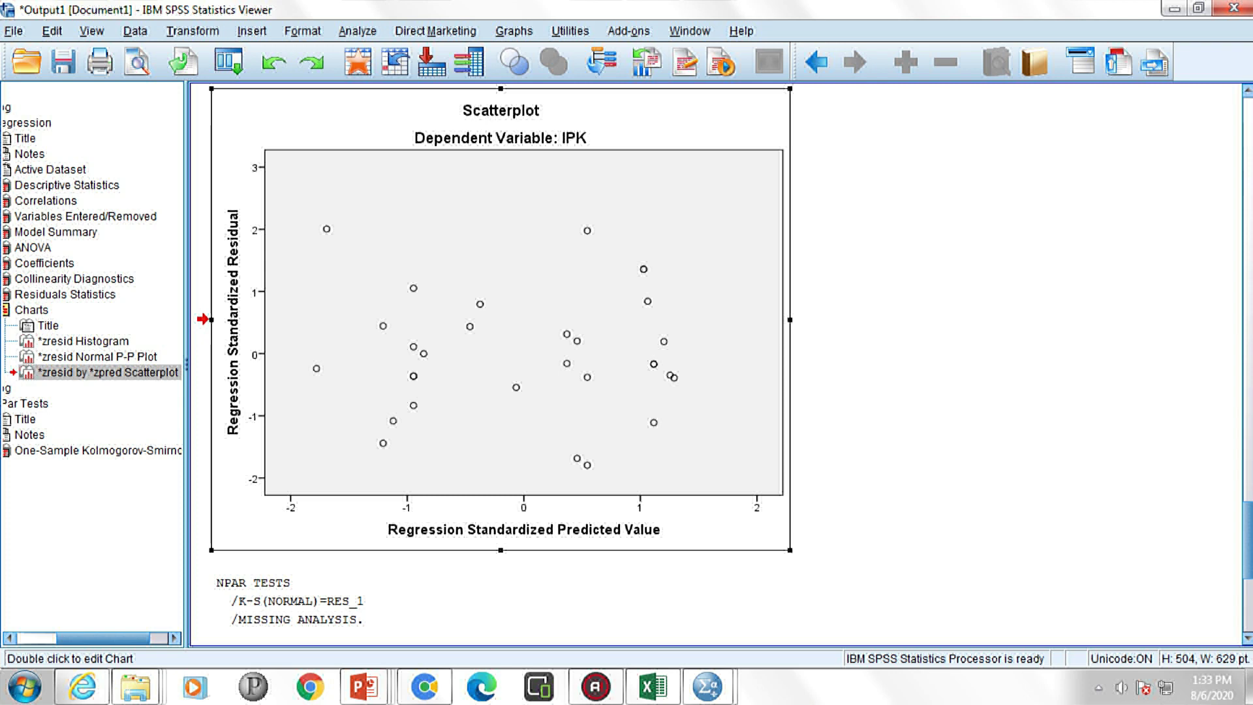
key(Escape)
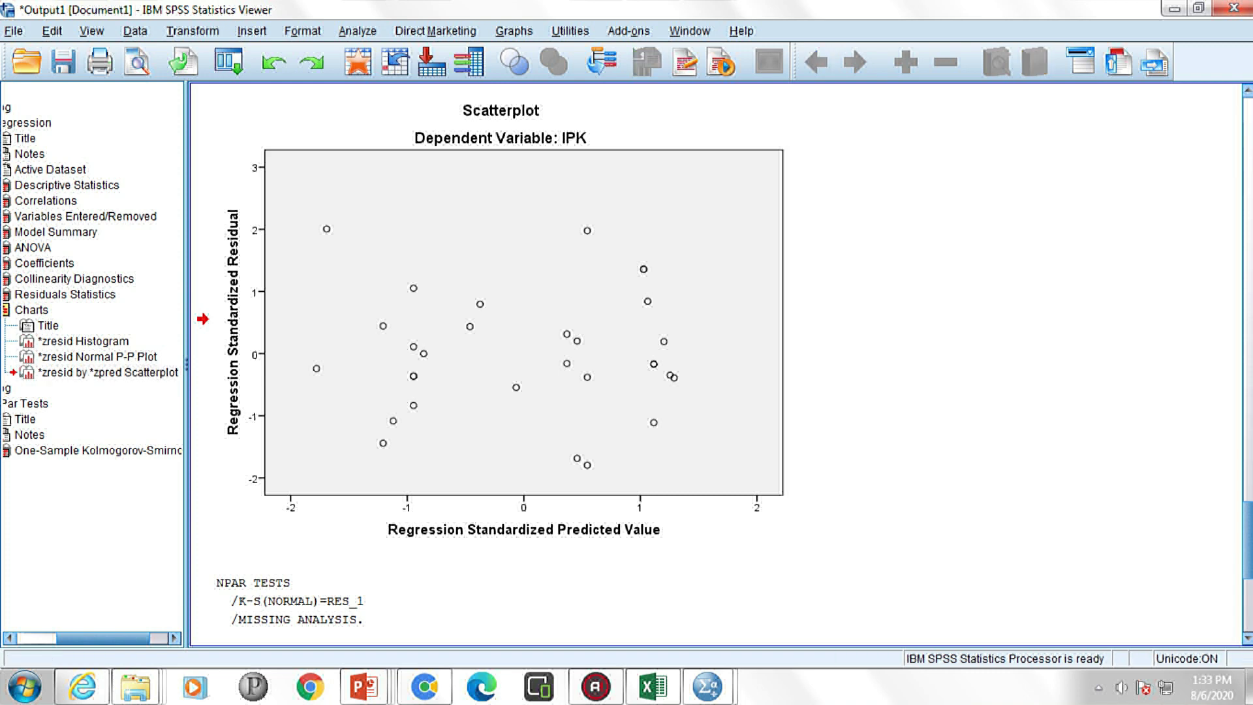
click(500, 319)
key(Escape)
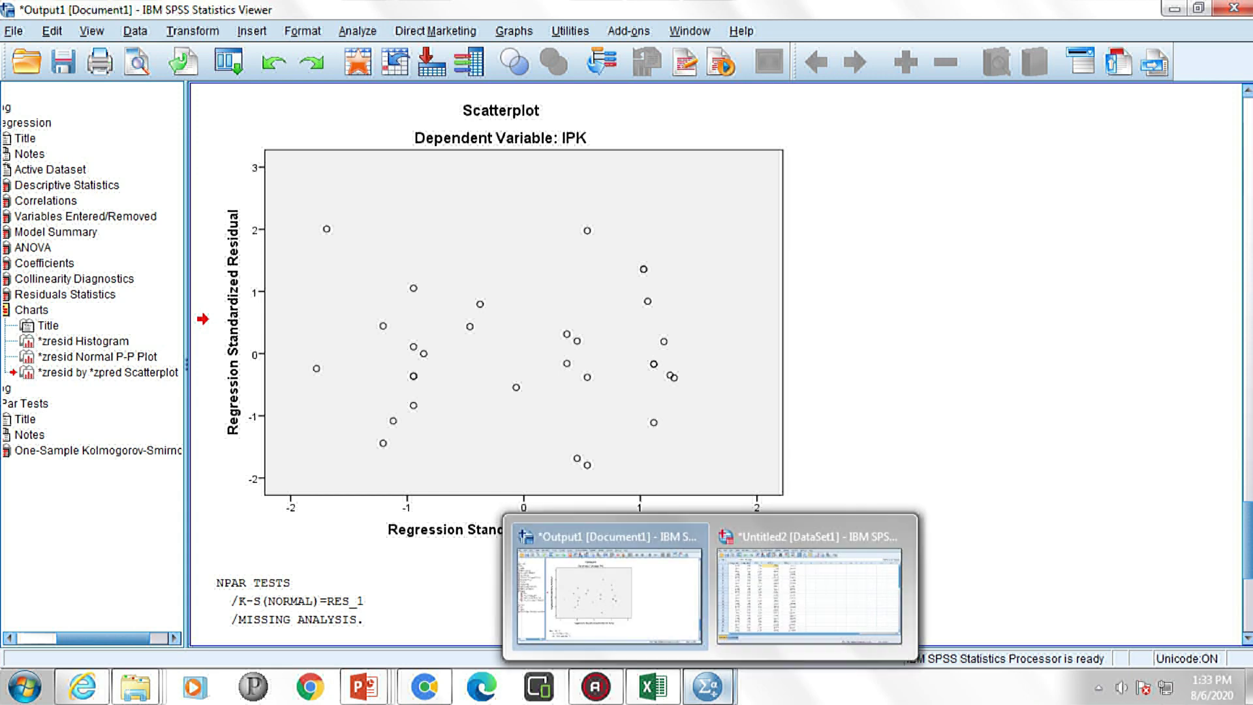
mouse_move(707, 687)
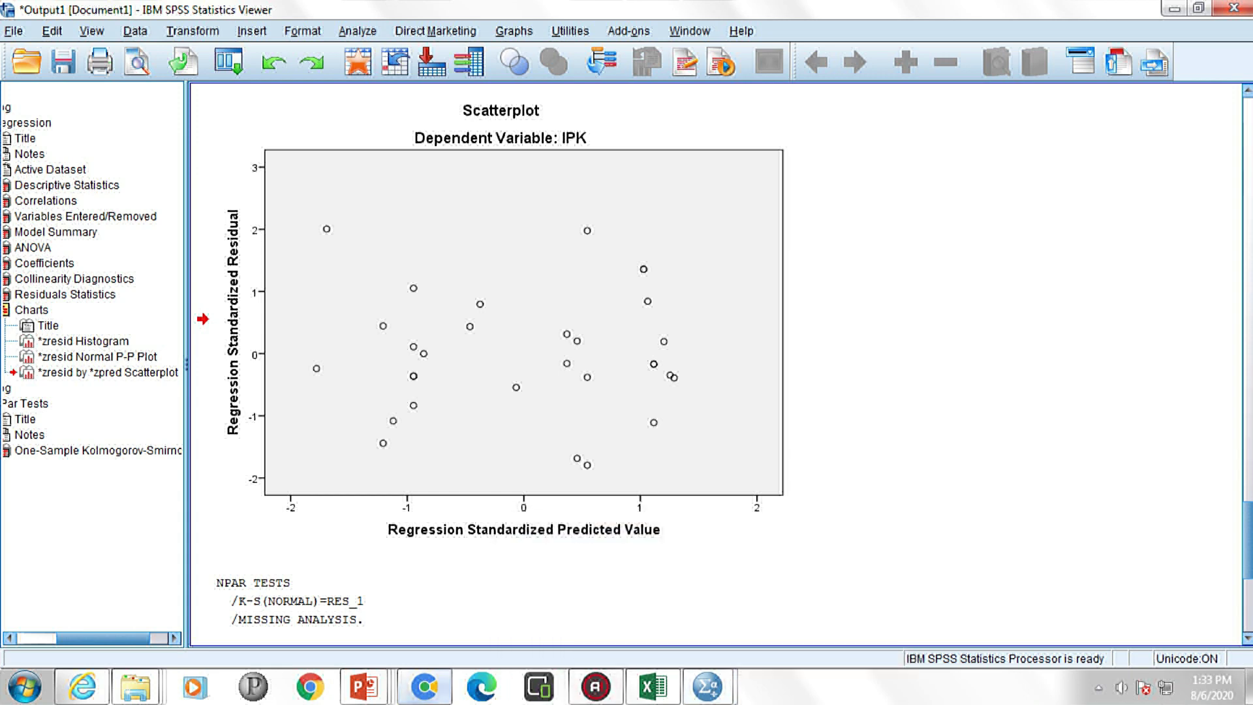
mouse_move(424, 686)
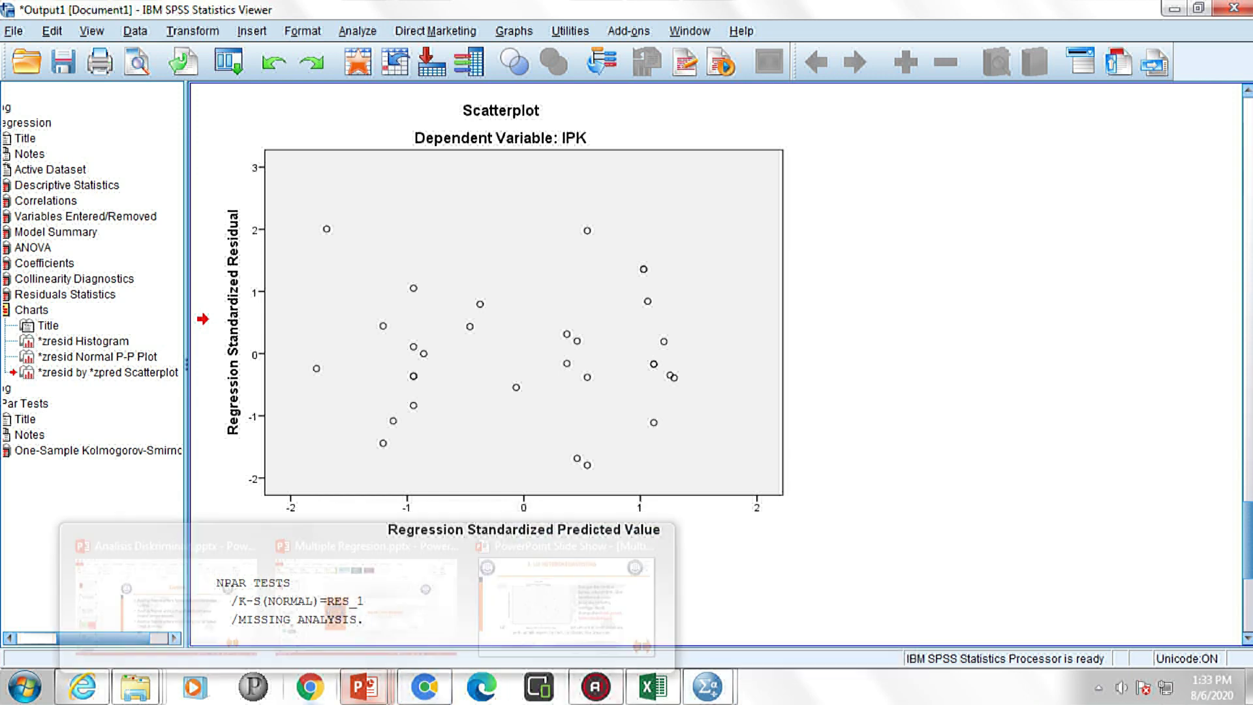
Read the heteroskedasticity scatterplot slide in PowerPoint, and return to the SPSS dataset to look through the RES_1 residuals.
click(567, 581)
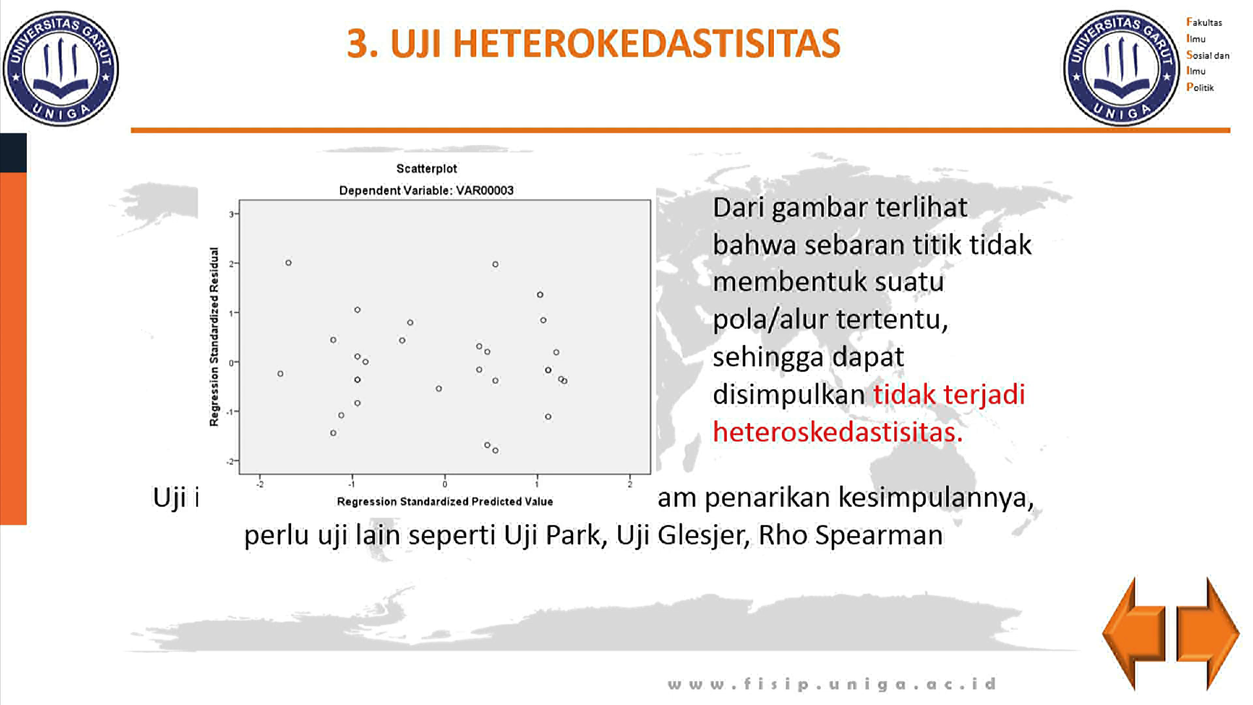
key(super)
click(708, 687)
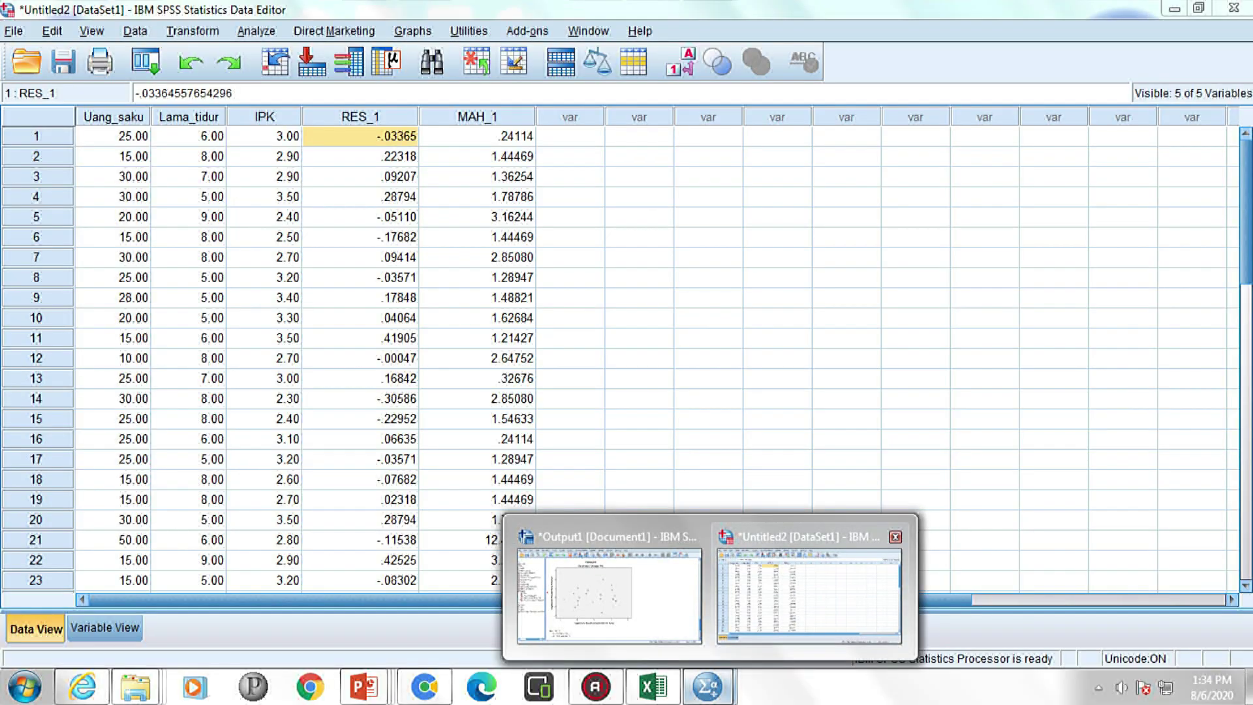
click(809, 595)
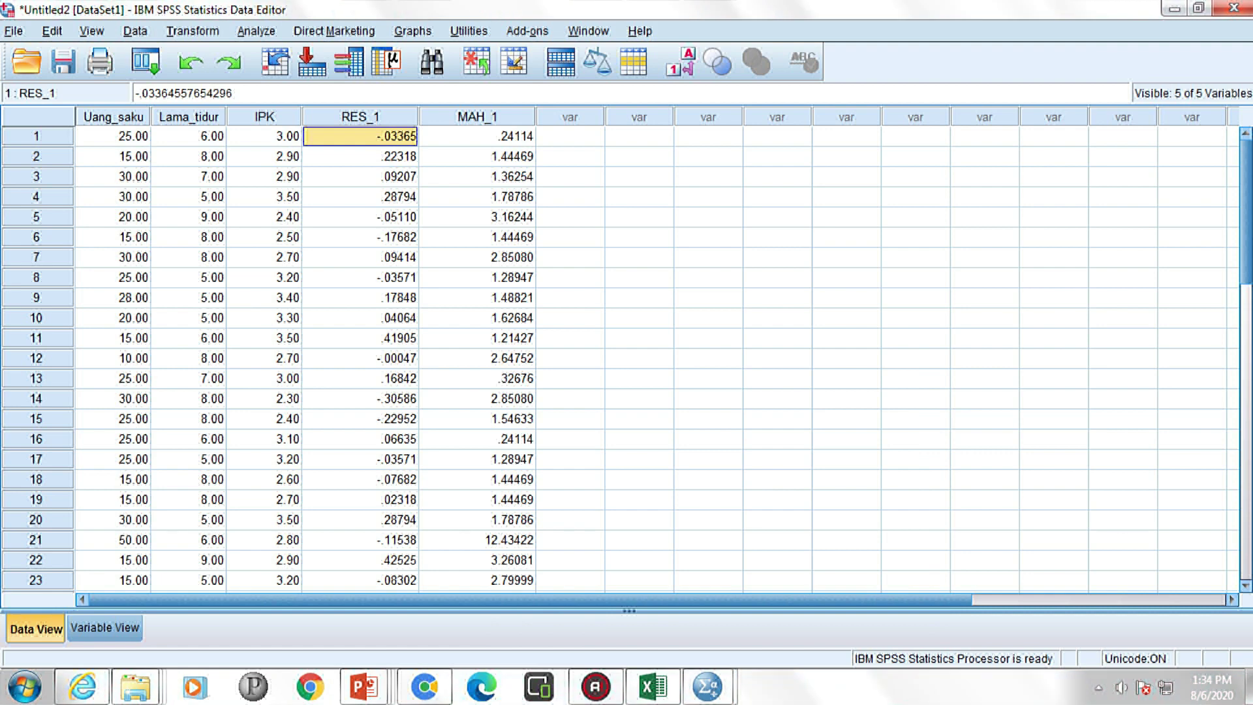
key(Down)
key(Down)
key(Down)
key(Down)
key(Down)
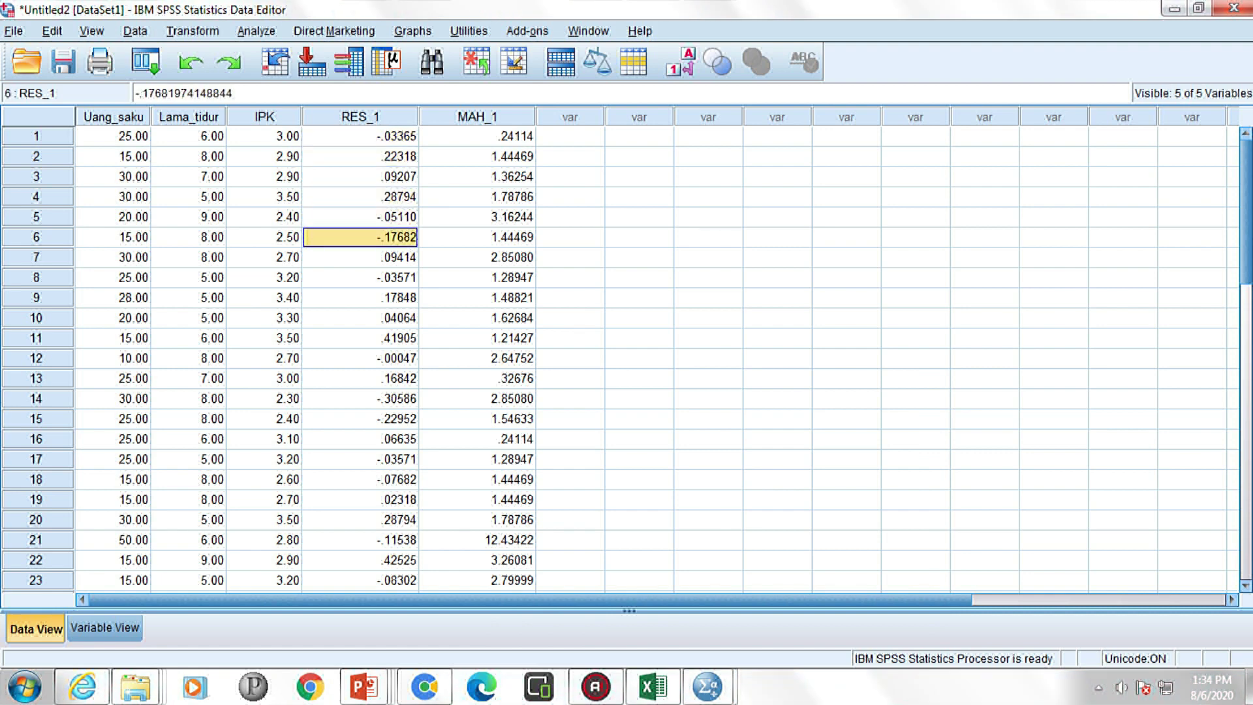
click(708, 277)
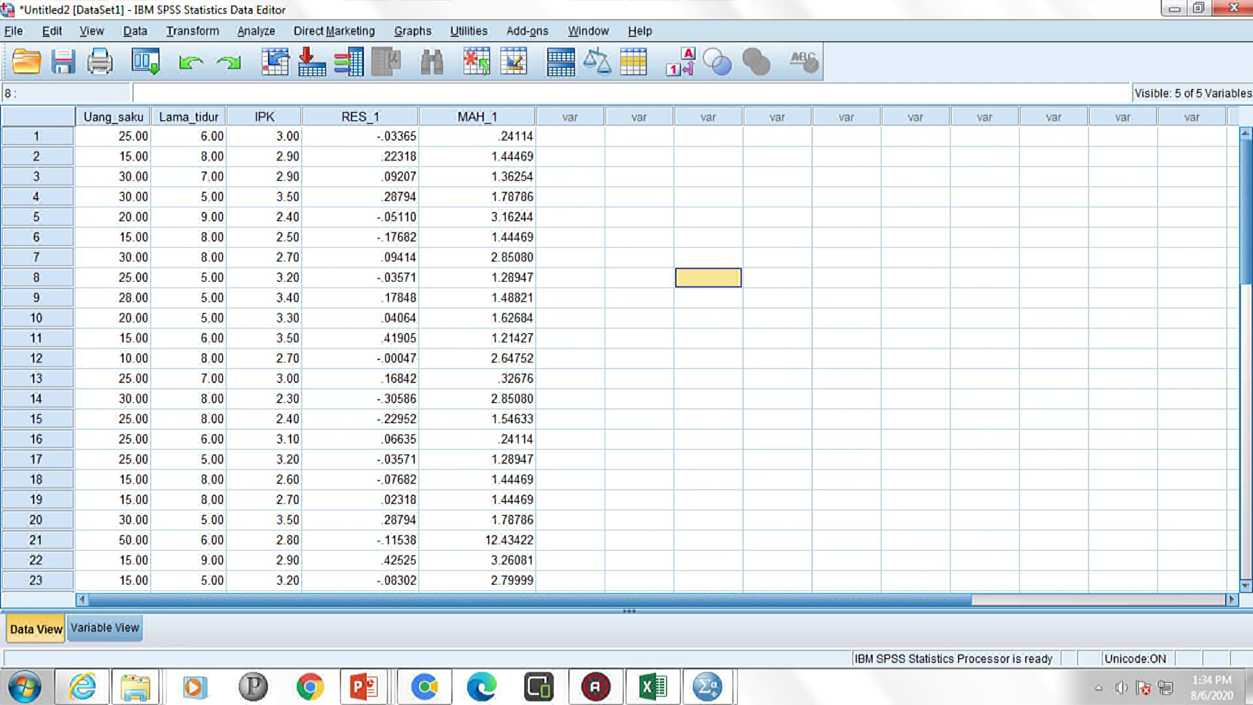
Start a Compute Variable transformation and insert the unstandardized residual RES_1 into the numeric expression.
click(639, 136)
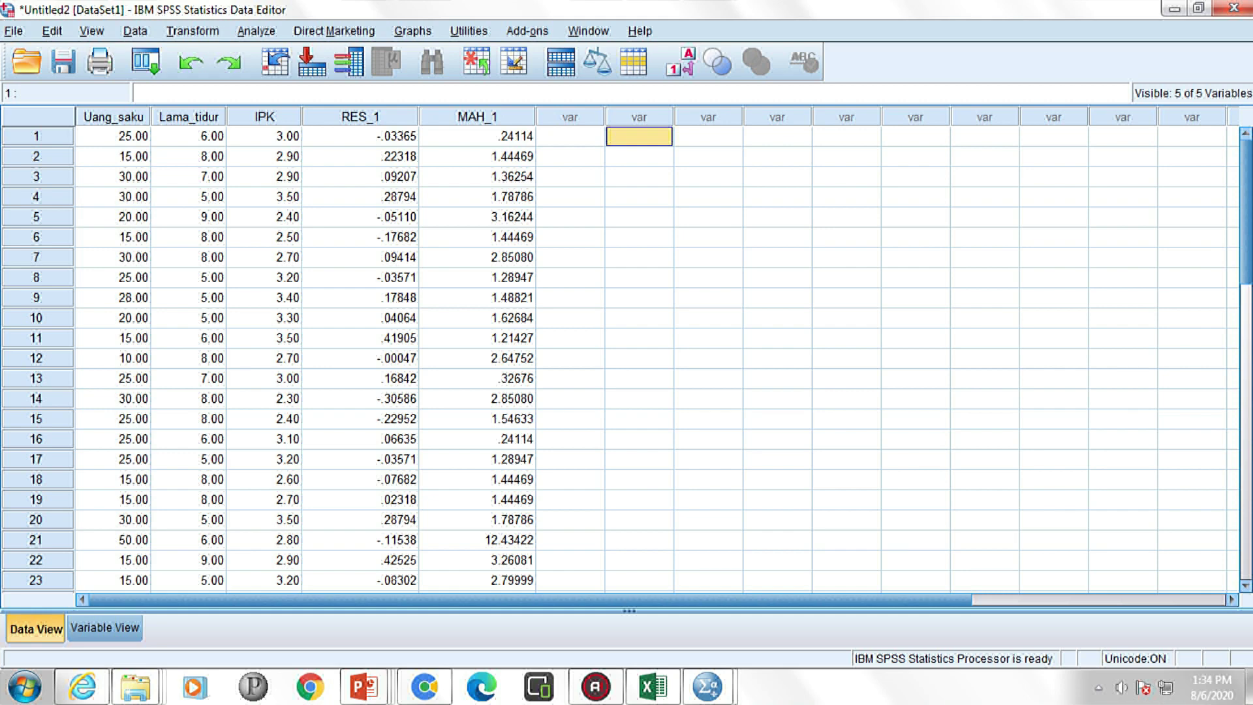
click(639, 156)
click(639, 136)
key(alt+t)
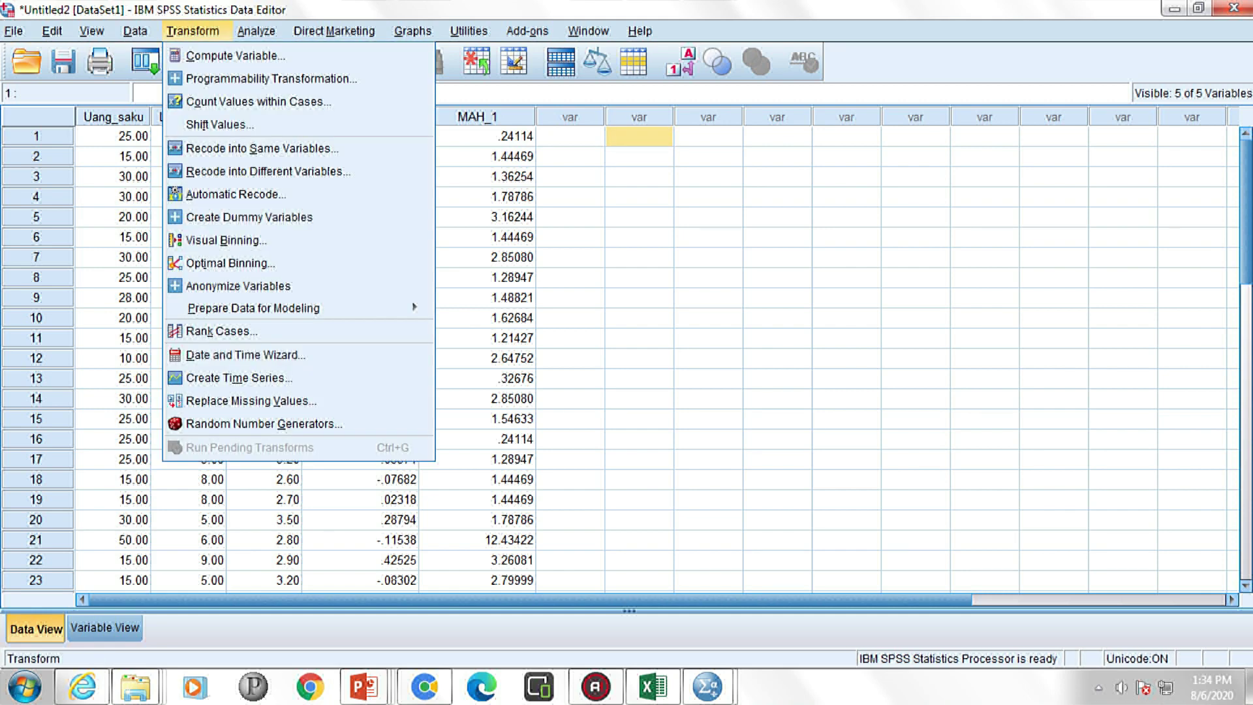
key(Down)
key(Return)
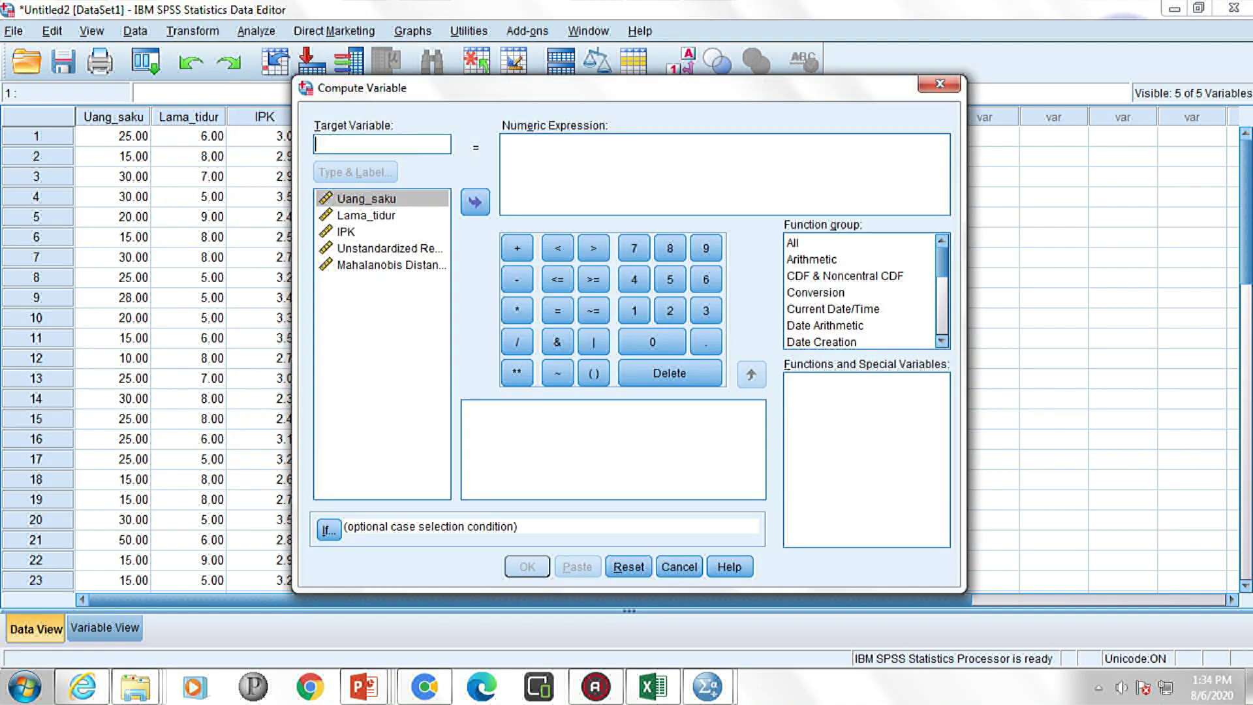
drag(493, 85, 733, 188)
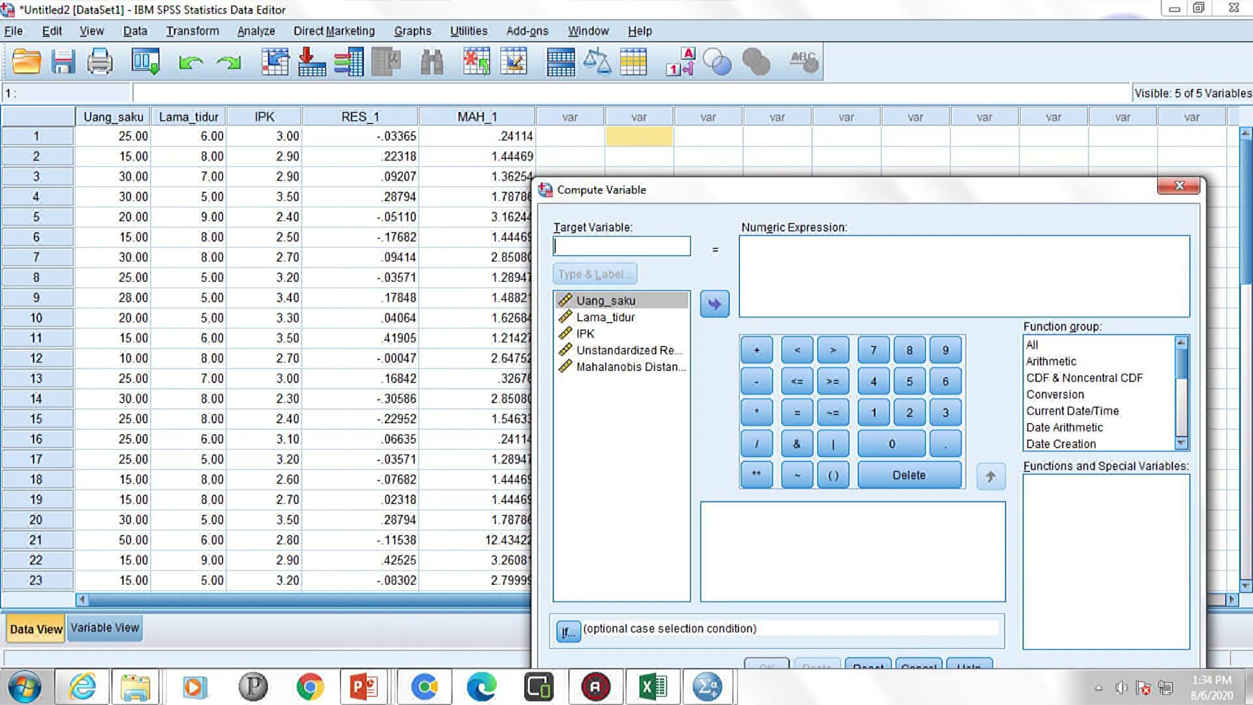
click(621, 300)
click(621, 350)
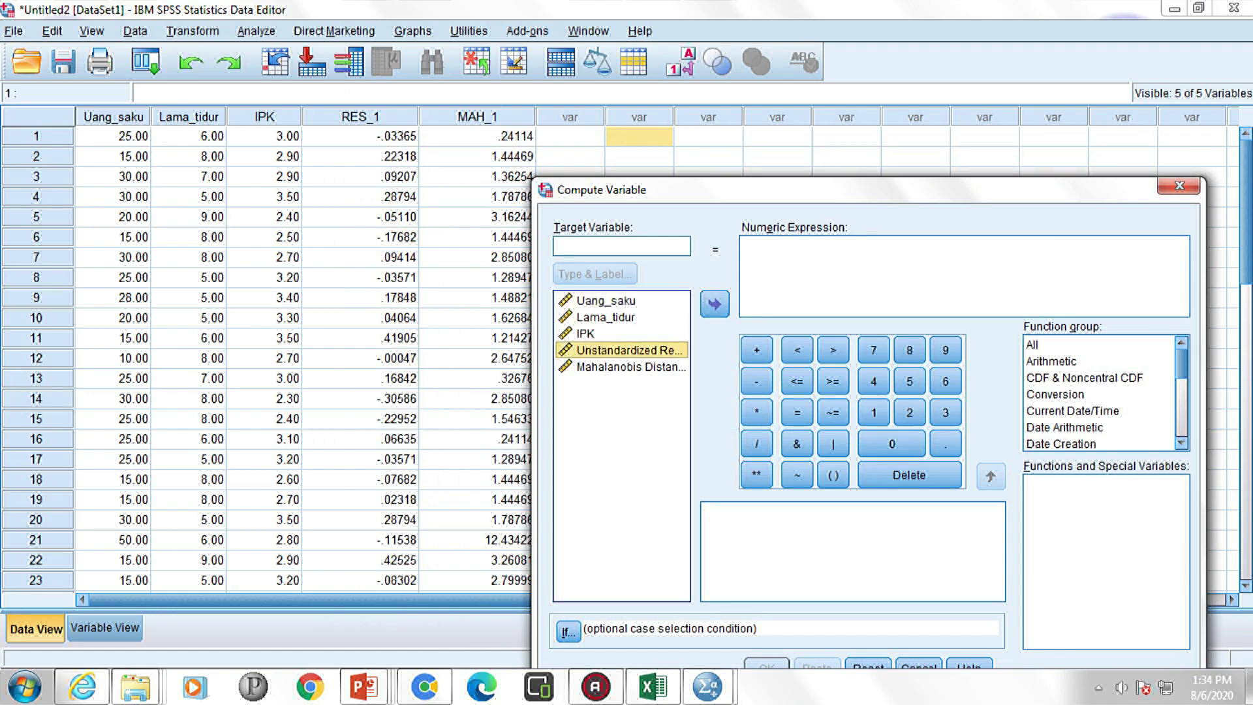
click(714, 304)
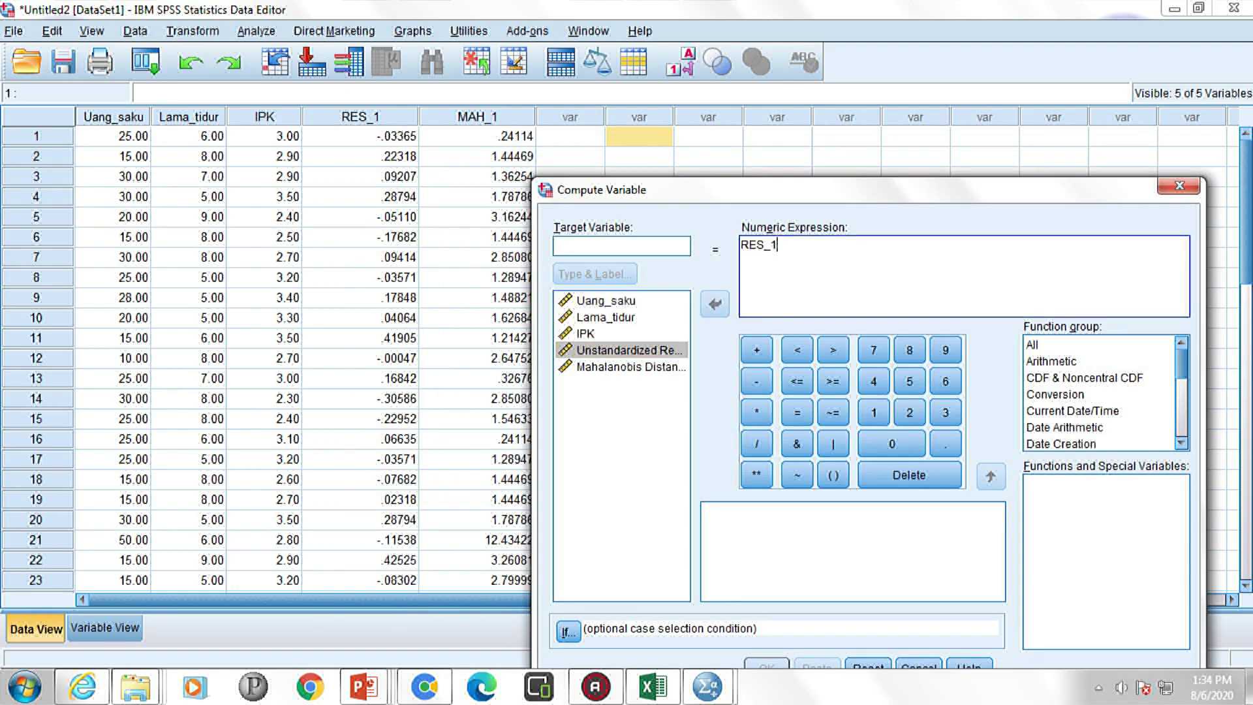
Browse the function groups, and complete the numeric expression as RES_1 * RES_1 to square the residual.
click(741, 245)
scroll(1102, 393, down, 6)
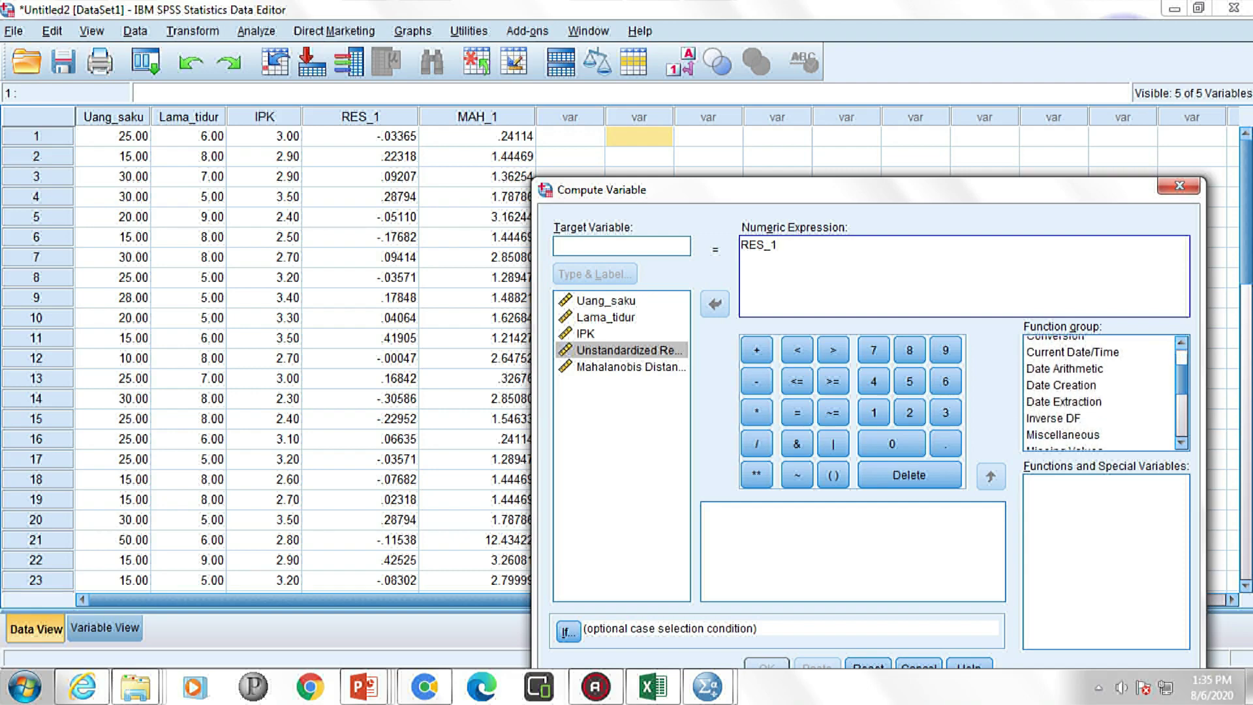
scroll(1102, 393, down, 3)
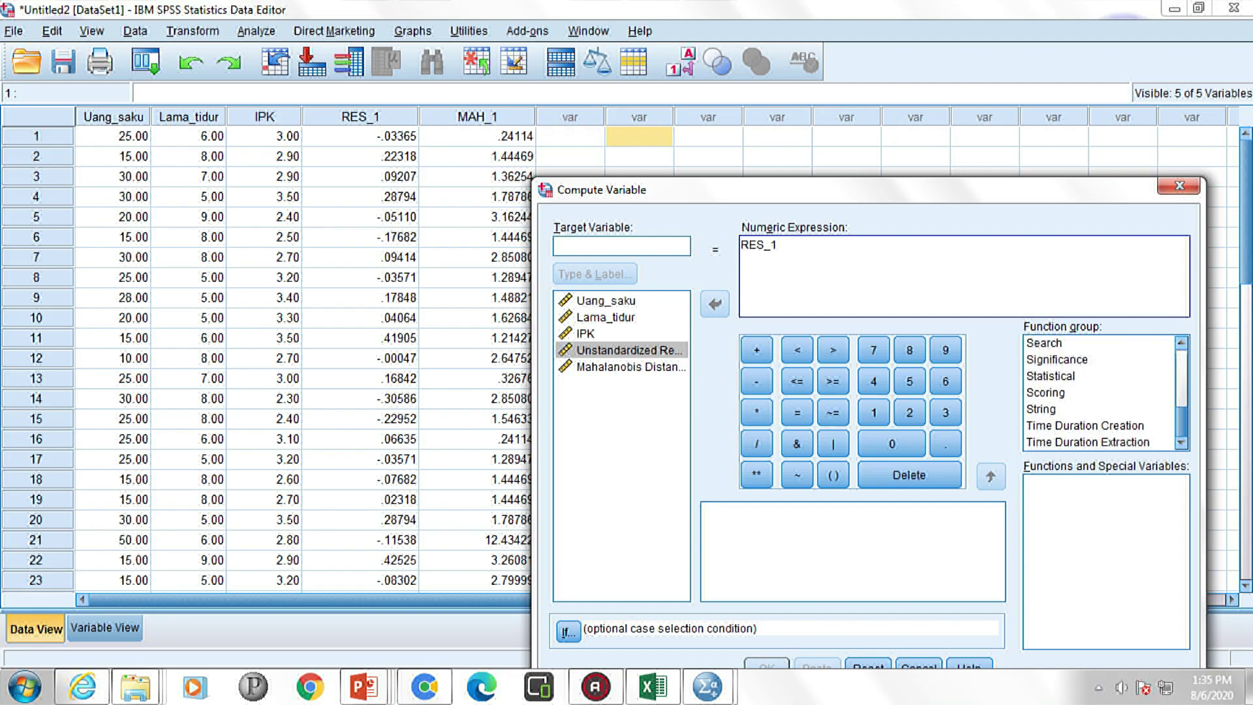
scroll(1103, 394, up, 10)
click(777, 245)
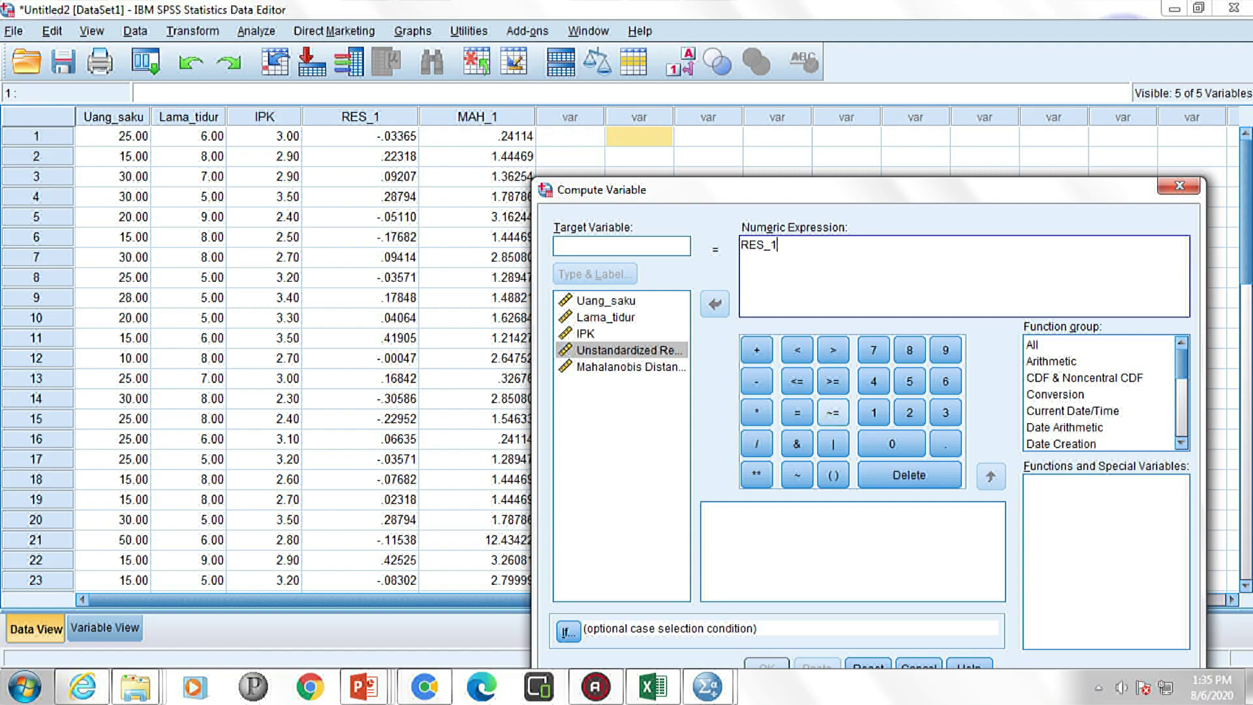
click(757, 411)
click(621, 350)
click(715, 303)
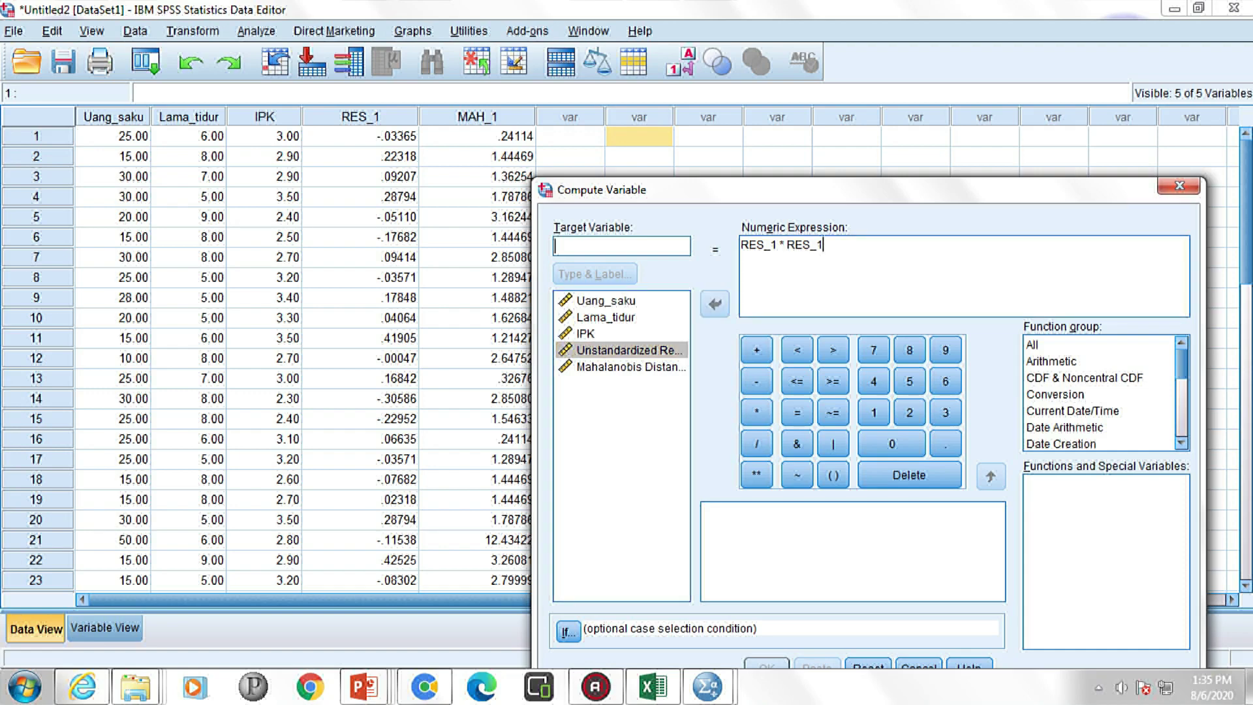
Name the target variable Kuadrat, run the computation, and return to the dataset to check the new column's first value.
text(Kuadr)
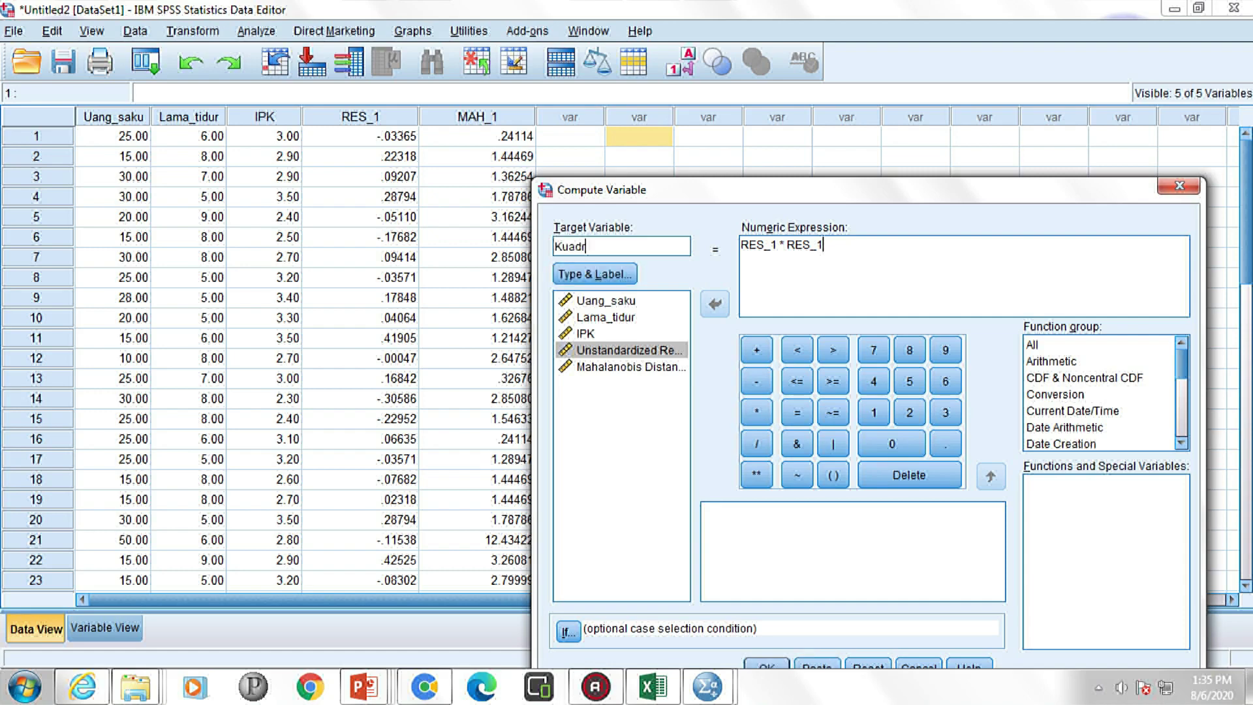
text(at)
drag(801, 190, 771, 63)
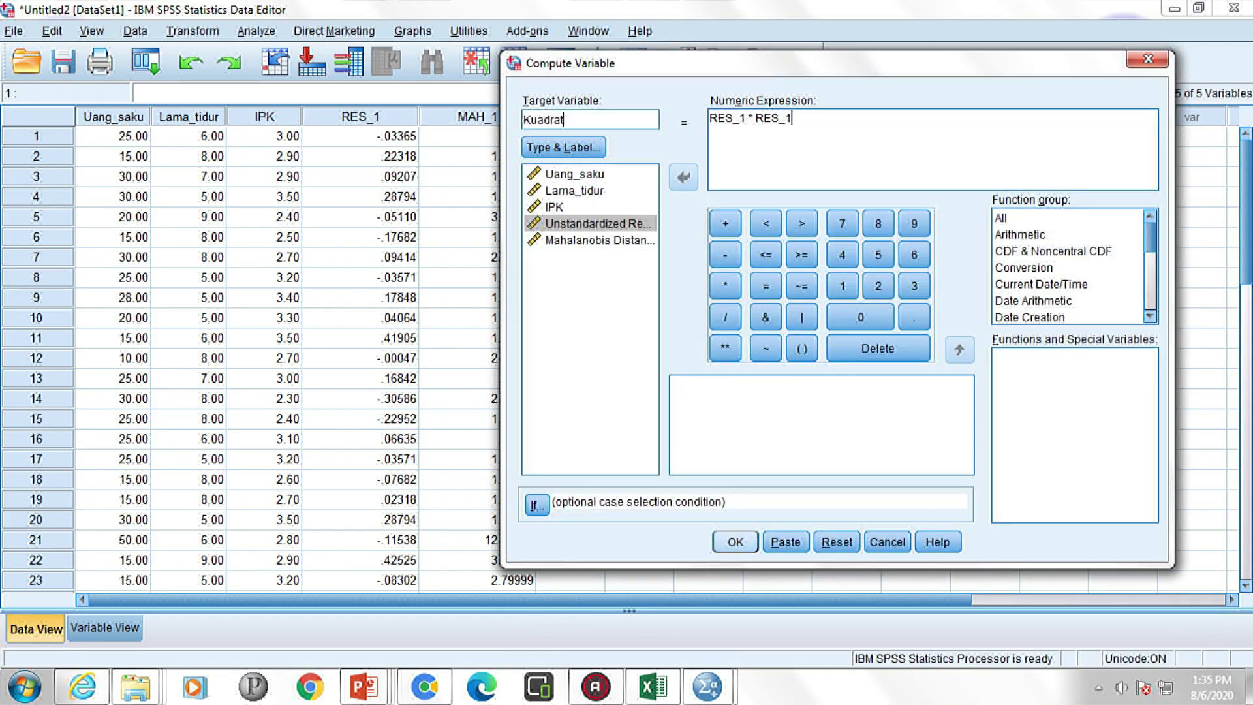
click(734, 541)
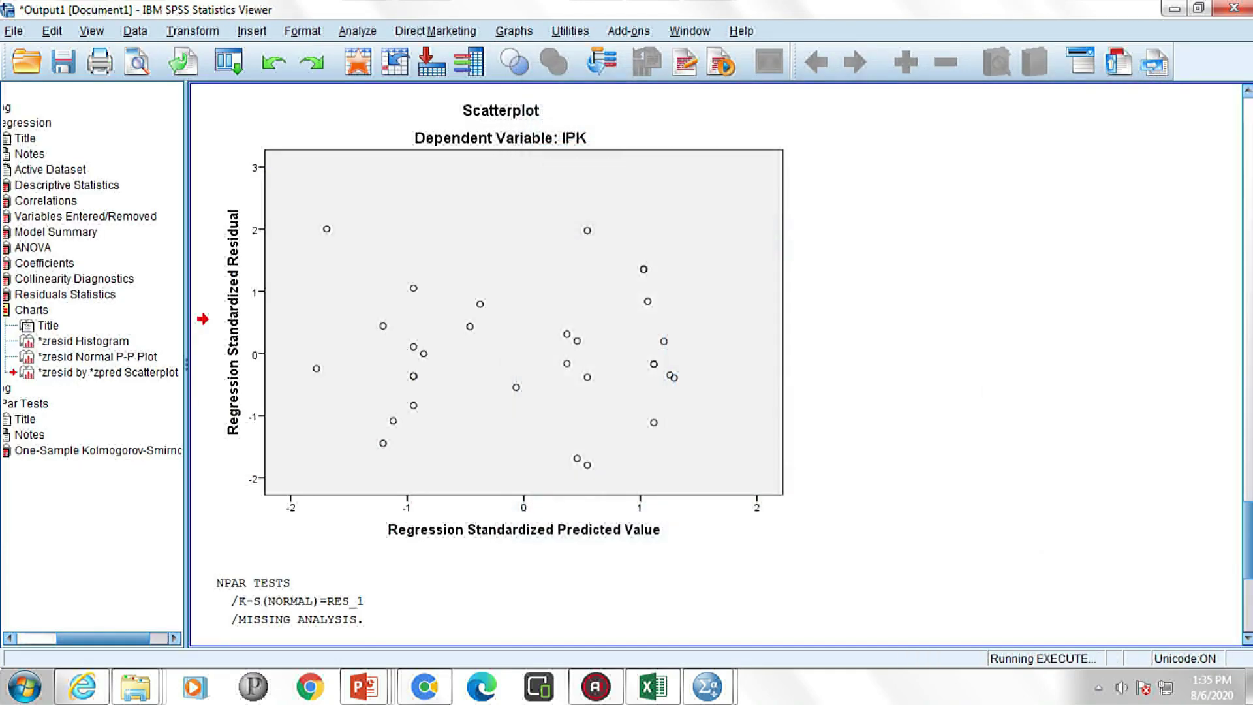
mouse_move(708, 685)
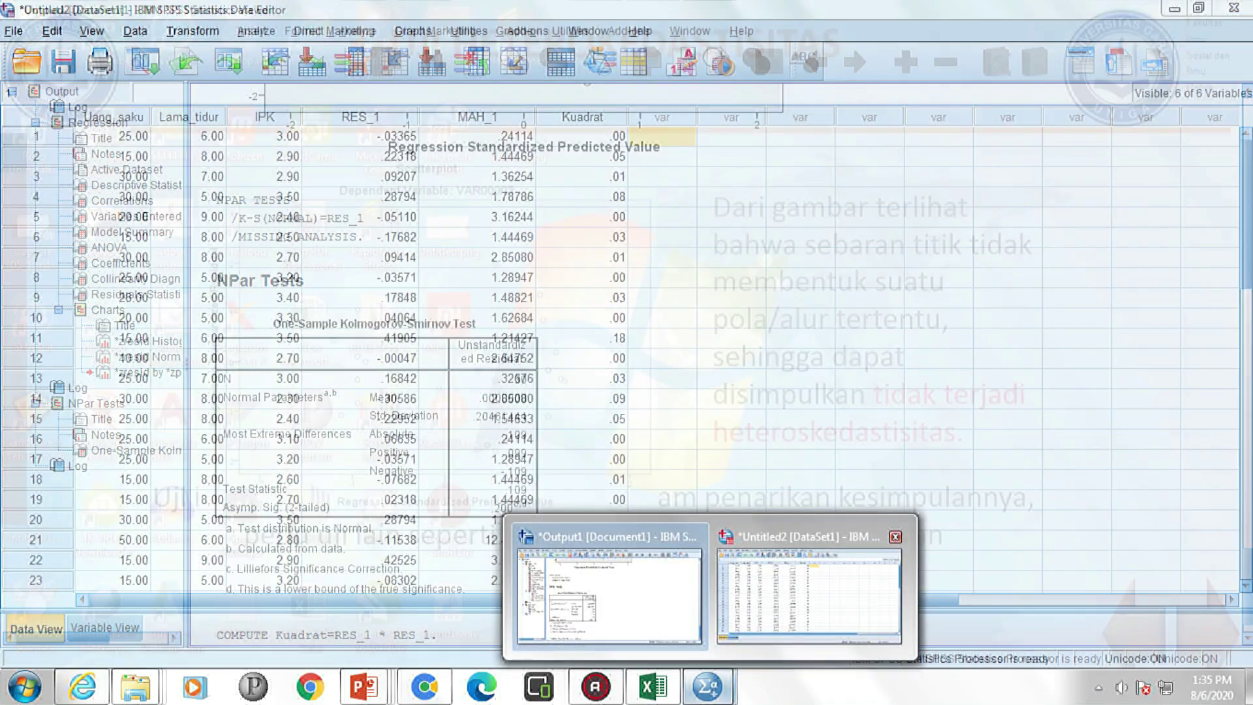
click(822, 568)
click(582, 136)
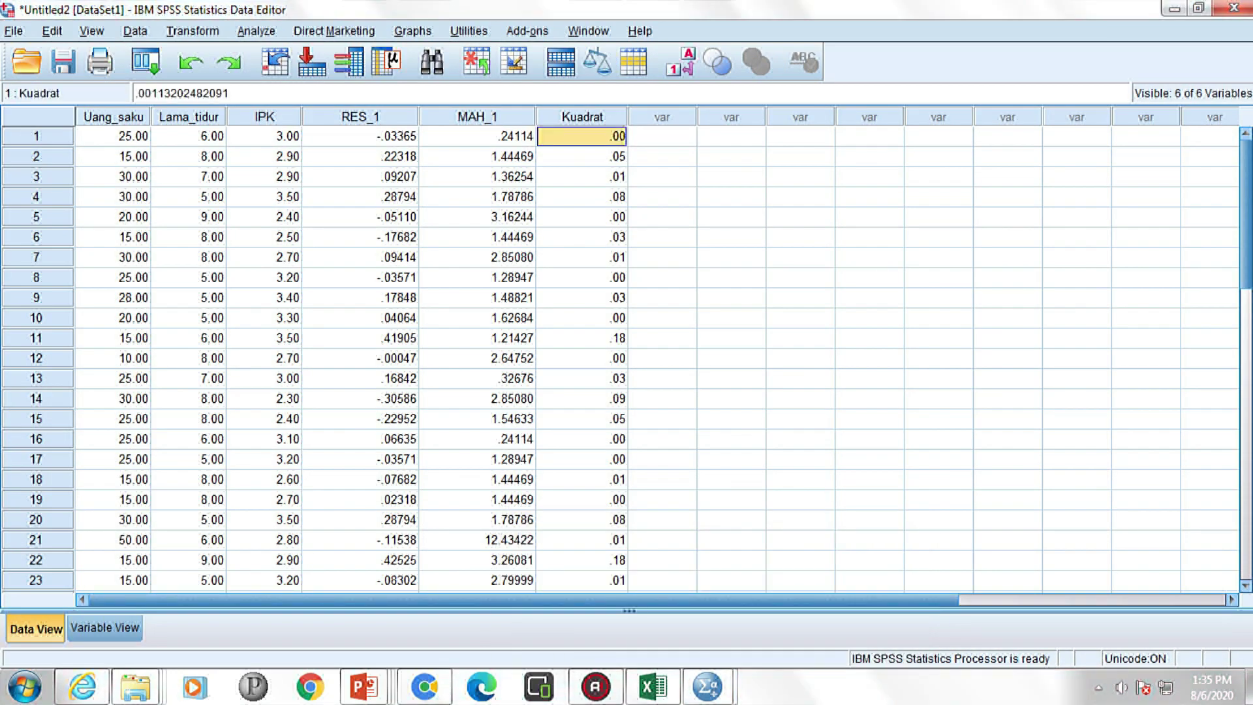
Reopen Compute Variable and replace the numeric expression with ABS(RES_1), using the Abs function from the All group.
click(662, 136)
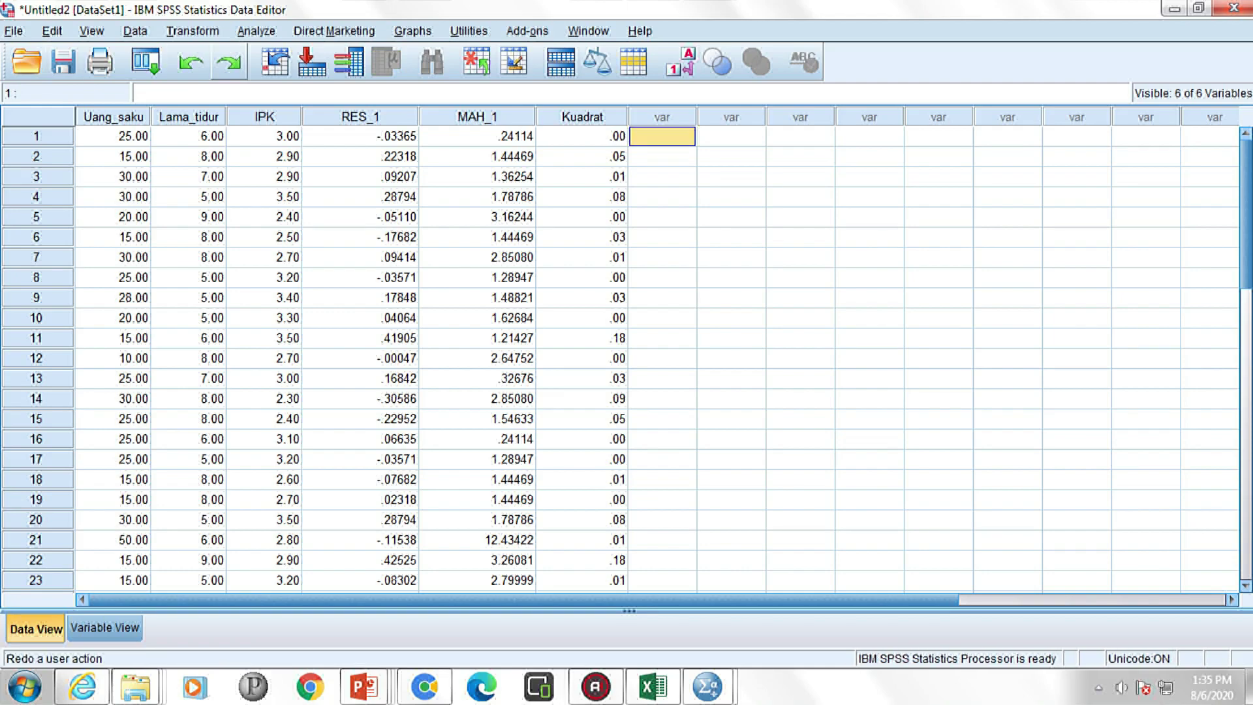
click(193, 31)
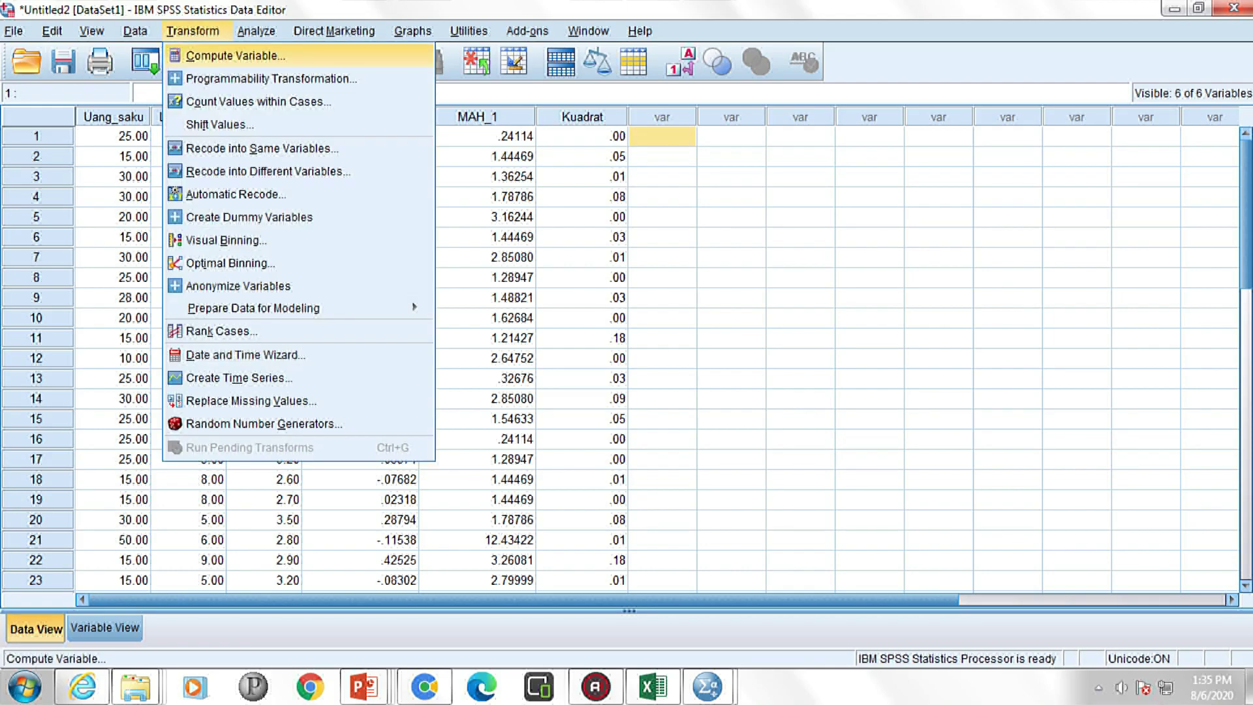
key(Return)
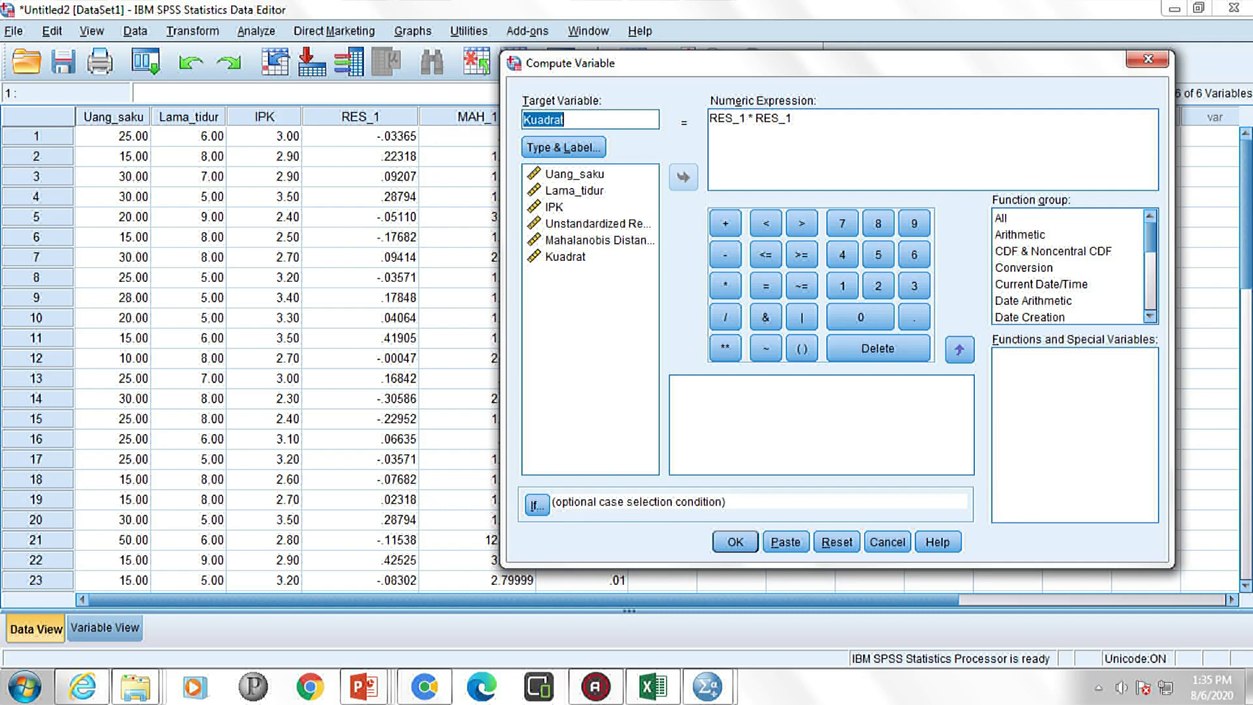
key(Tab)
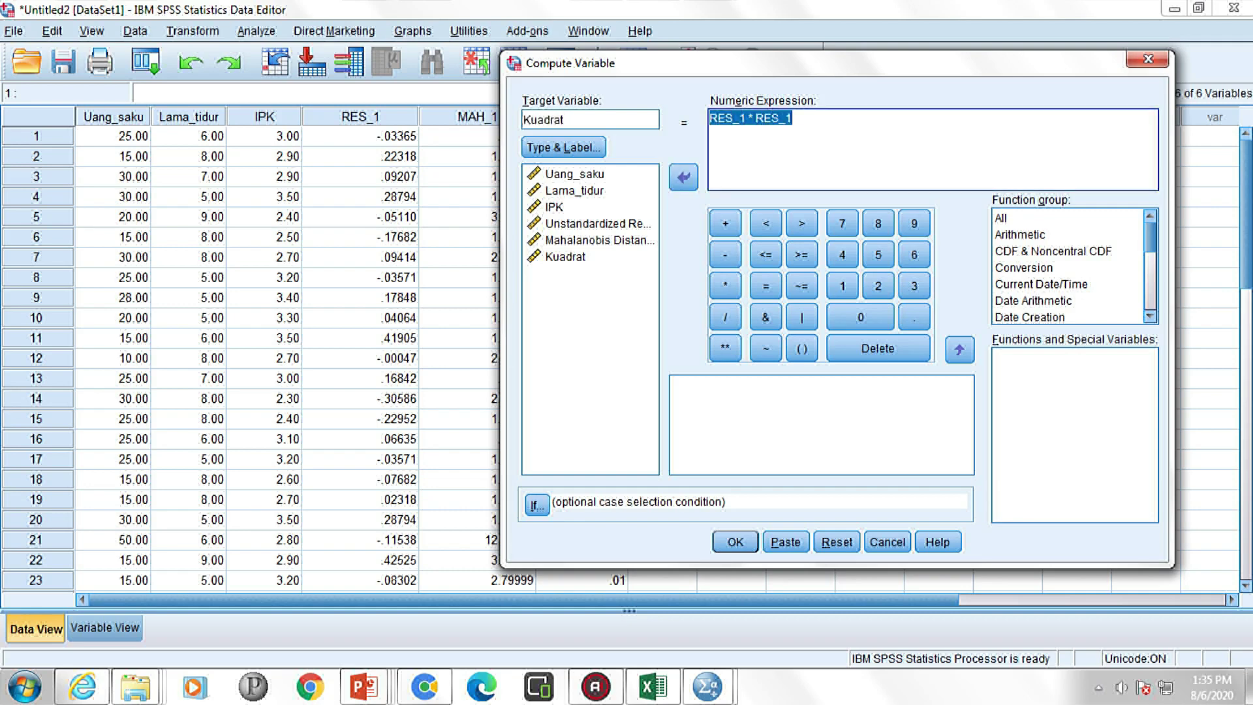
key(Delete)
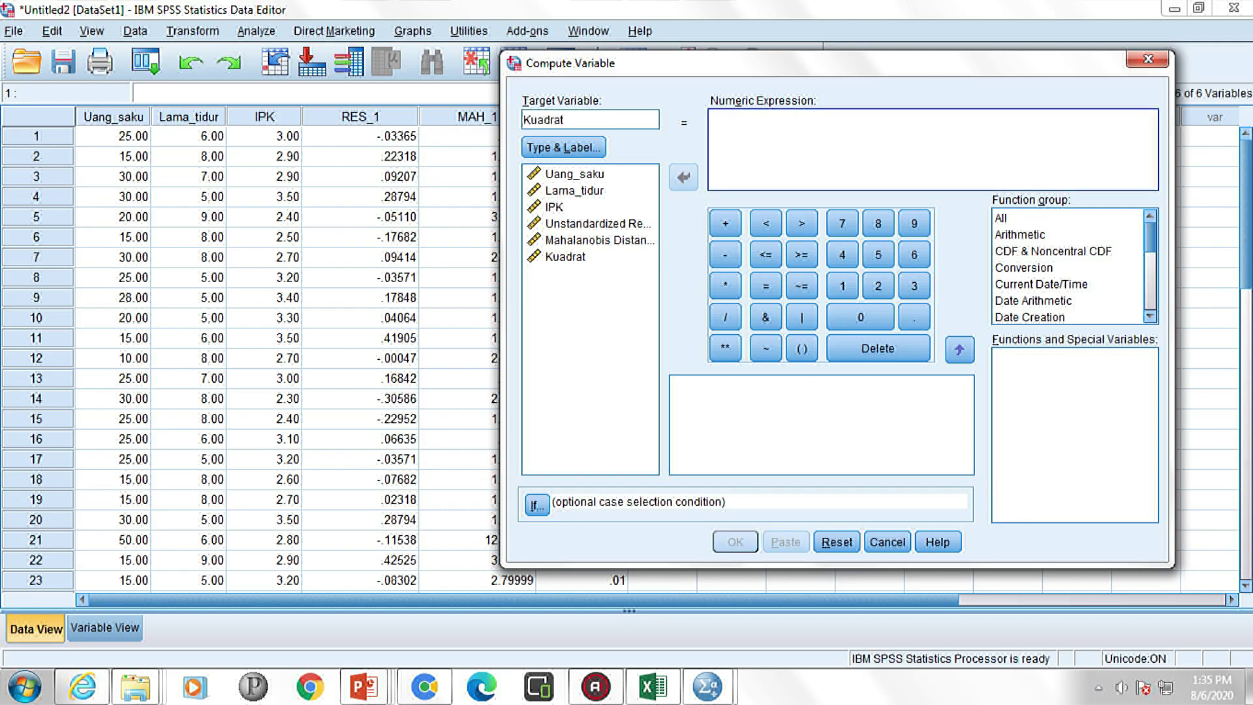
mouse_move(1150, 236)
mouse_down()
mouse_move(1149, 275)
mouse_move(1150, 237)
mouse_up()
click(1066, 218)
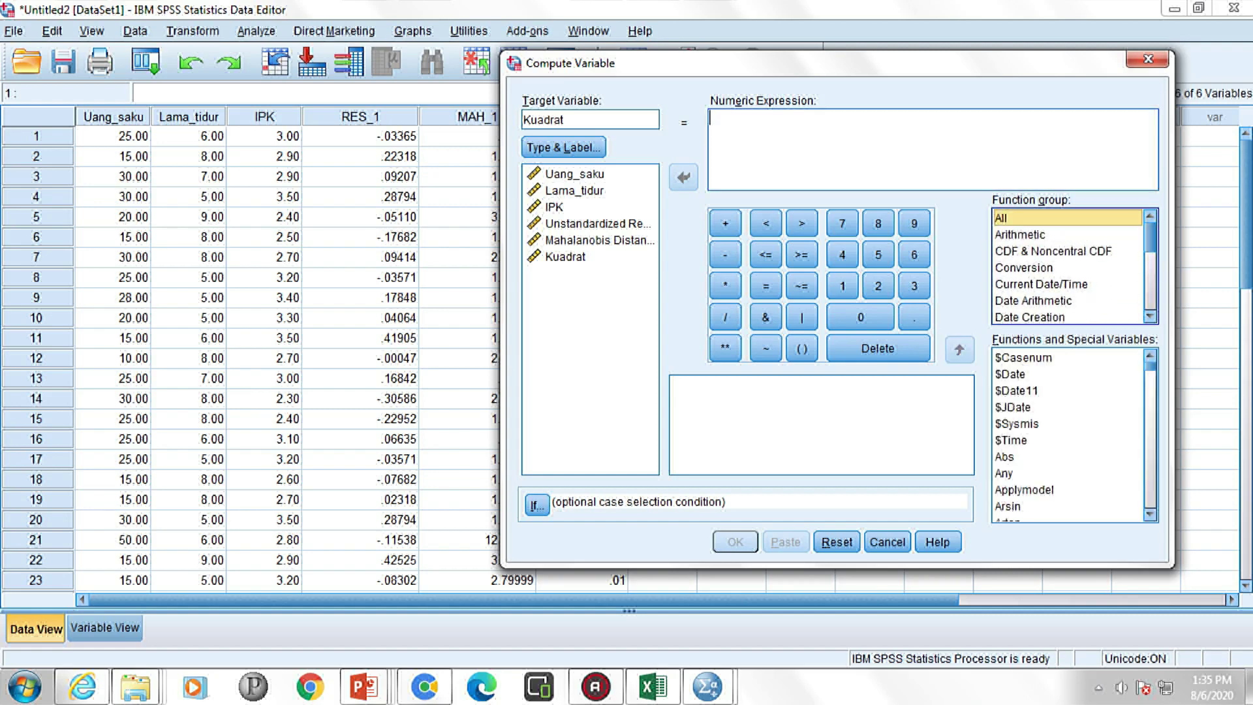
click(1066, 440)
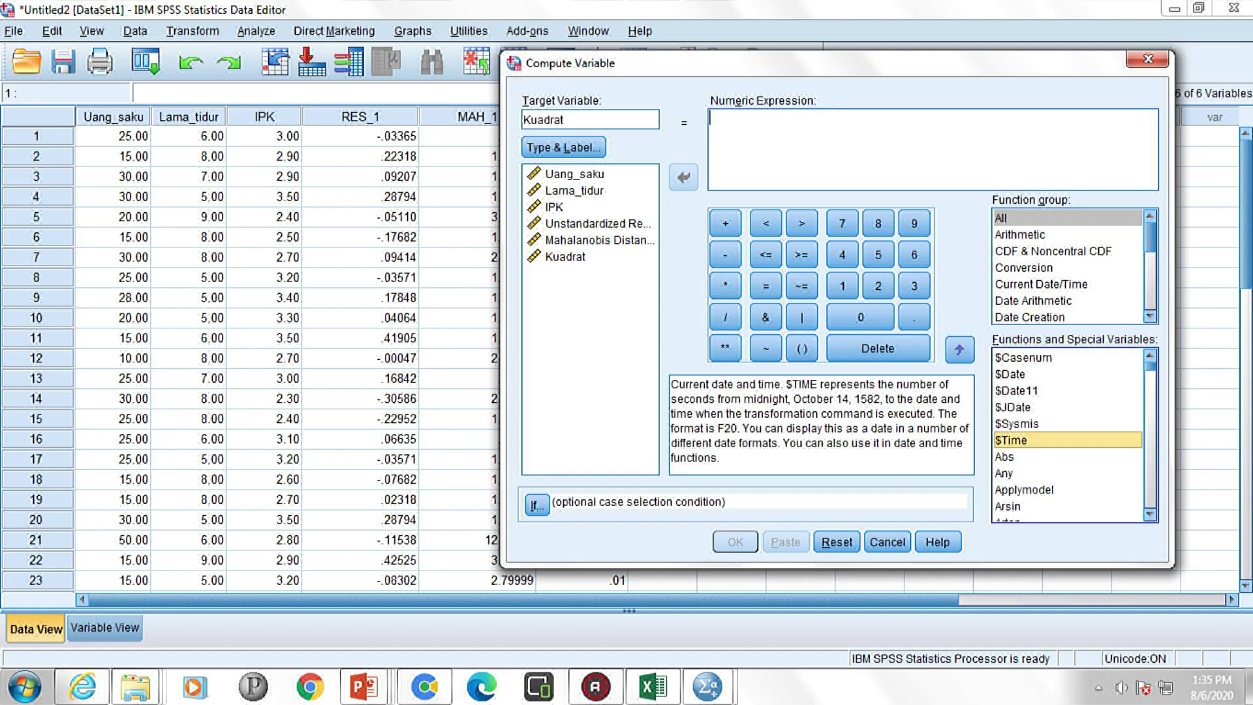
double_click(1066, 456)
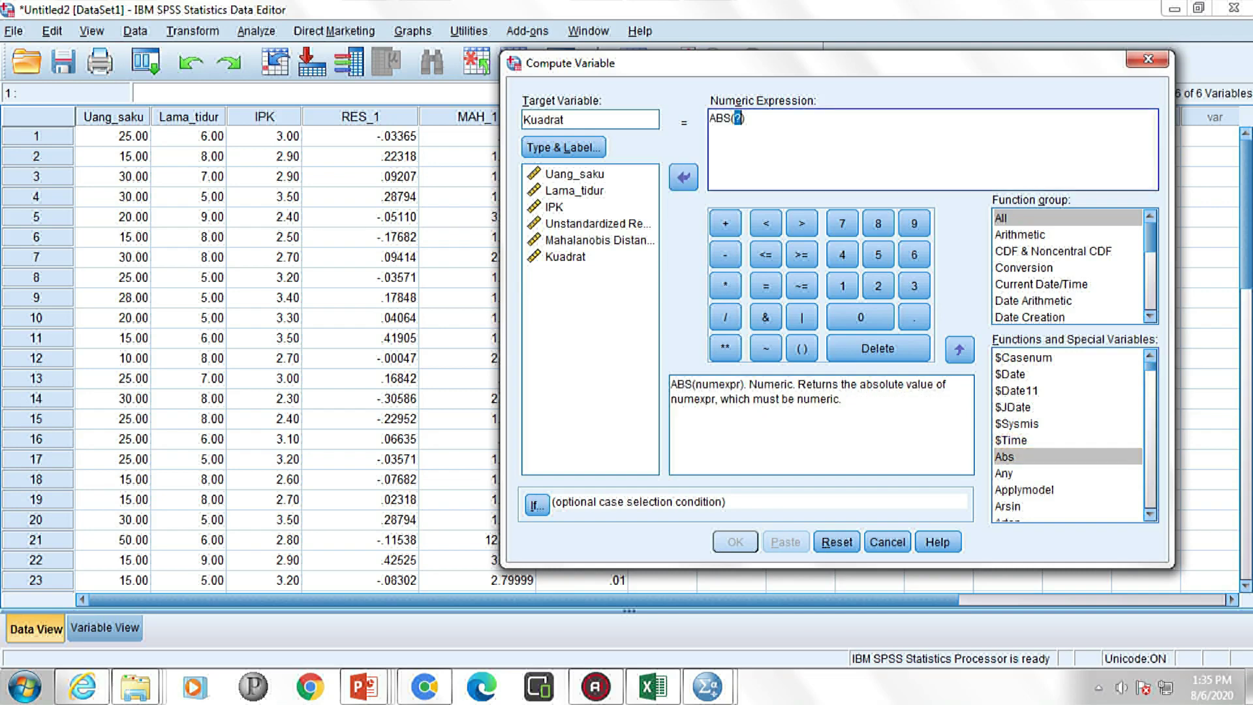
double_click(589, 223)
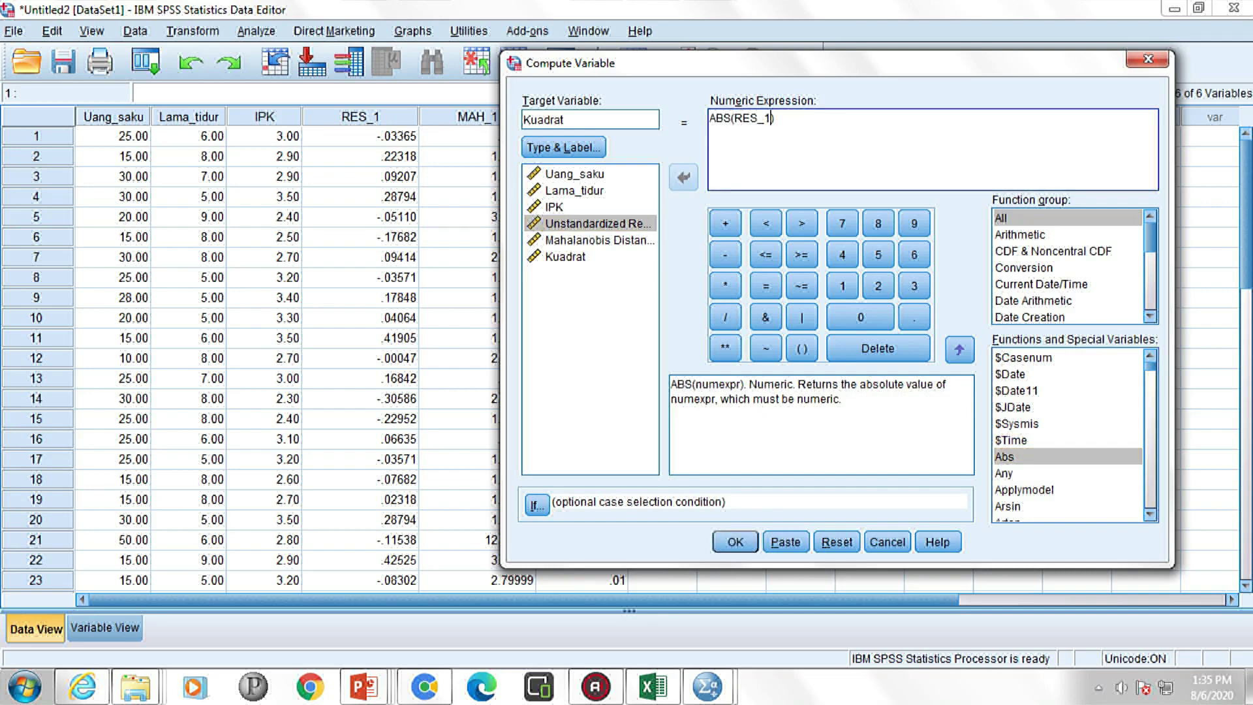
Name the target variable abs, run the computation, and return to the dataset to view the new column.
double_click(561, 119)
text(abs)
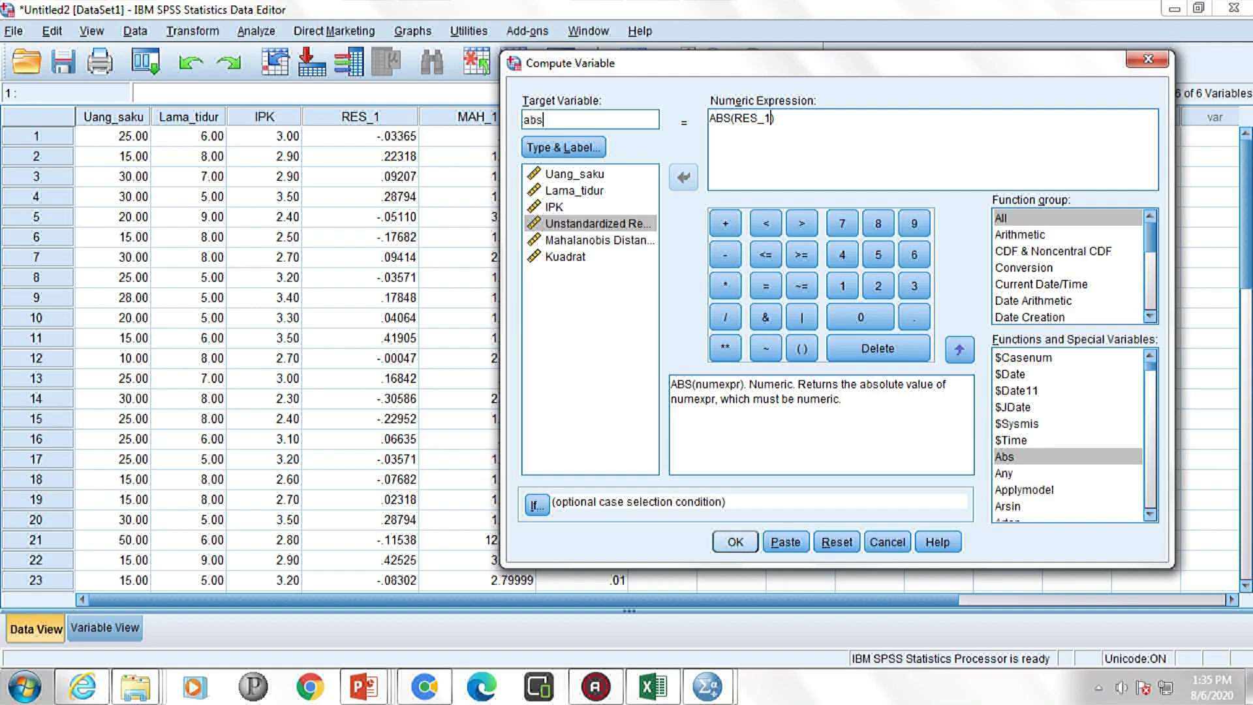
click(735, 542)
mouse_move(708, 686)
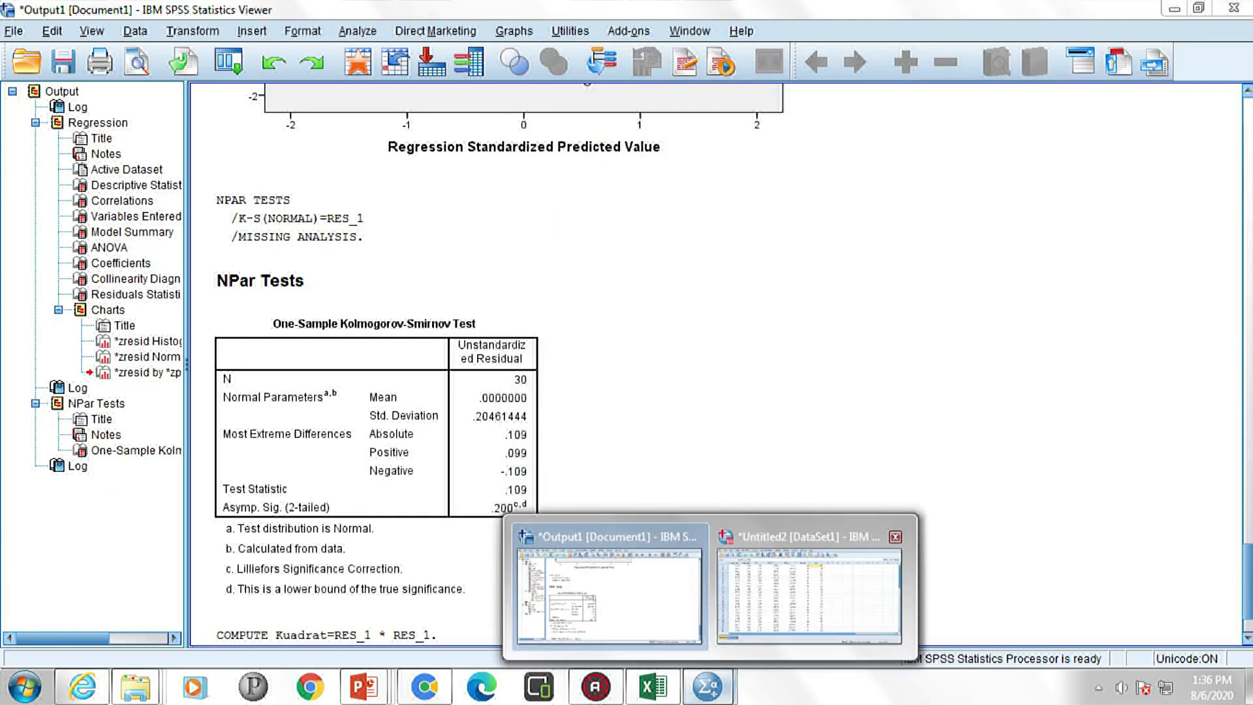
click(809, 548)
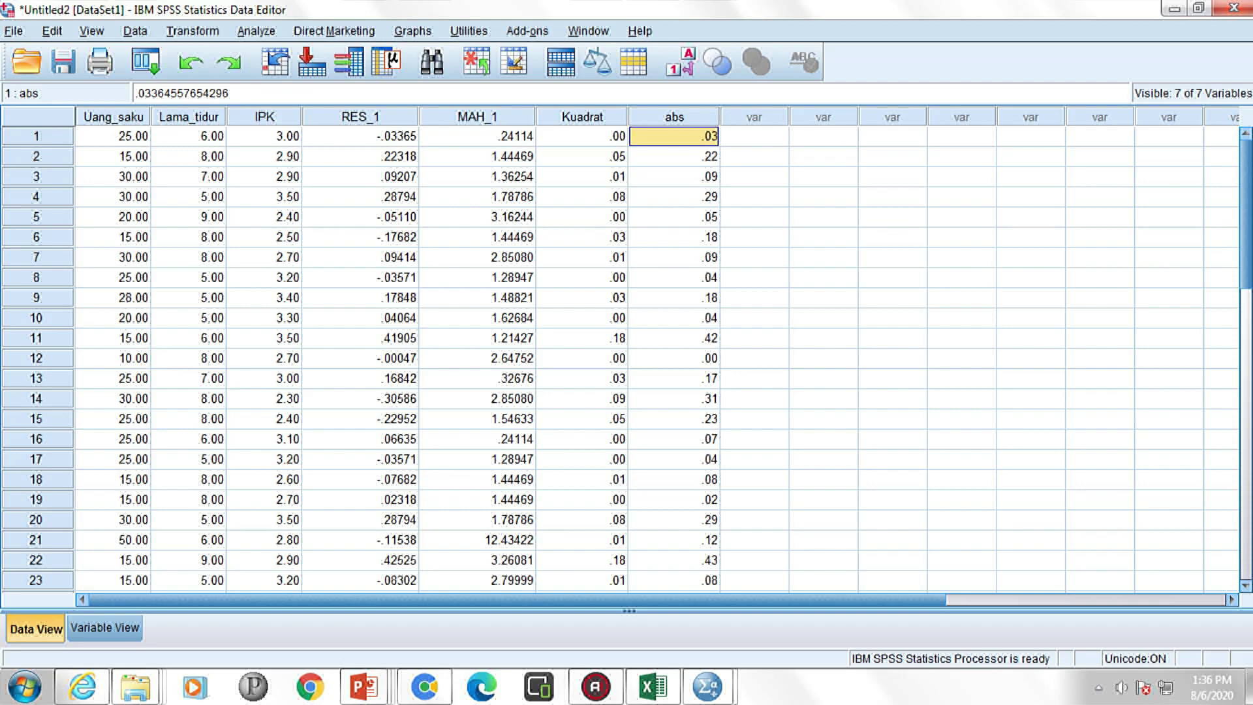
click(754, 117)
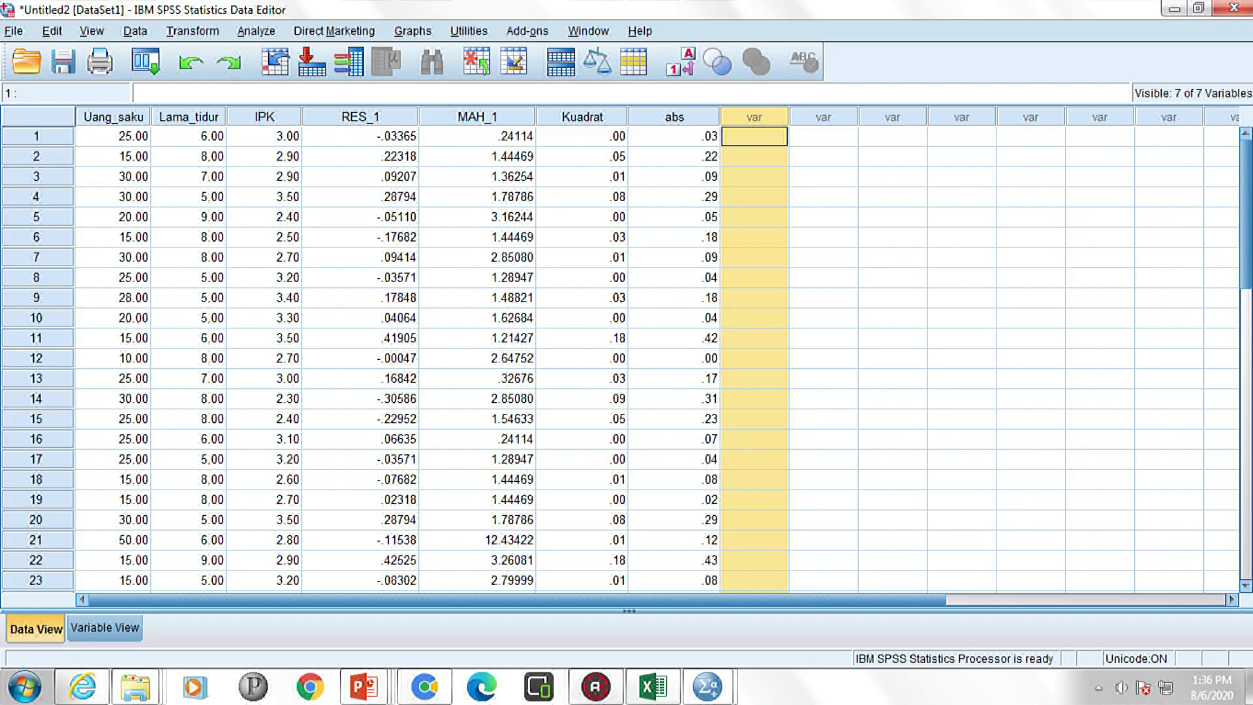
Switch to the PowerPoint slide show and advance to the Uji Park slide with its 0.05 significance criteria.
mouse_move(365, 685)
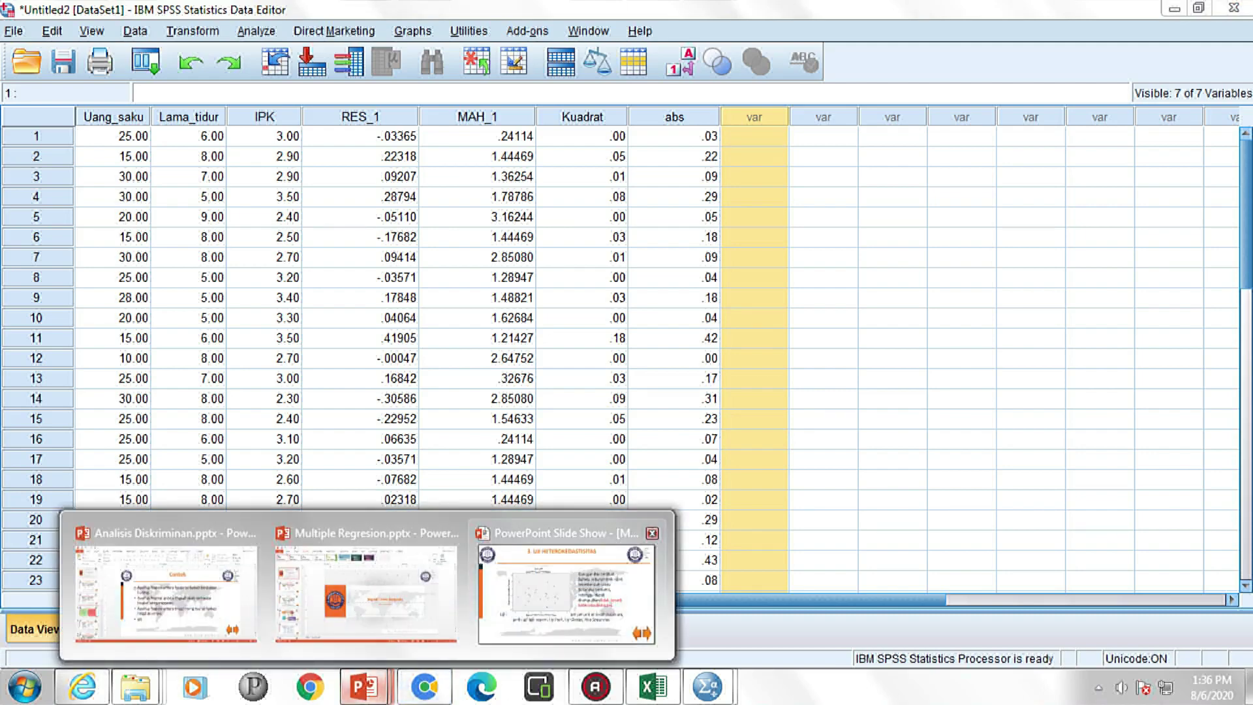
click(607, 587)
key(Right)
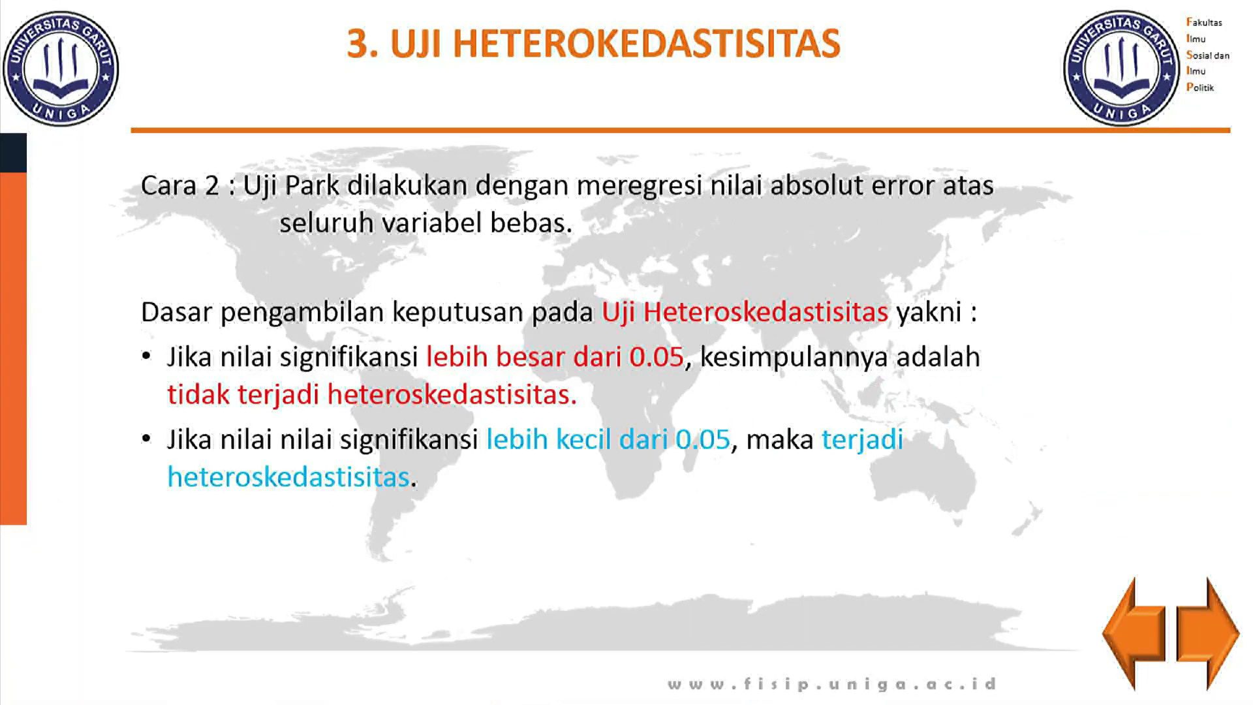
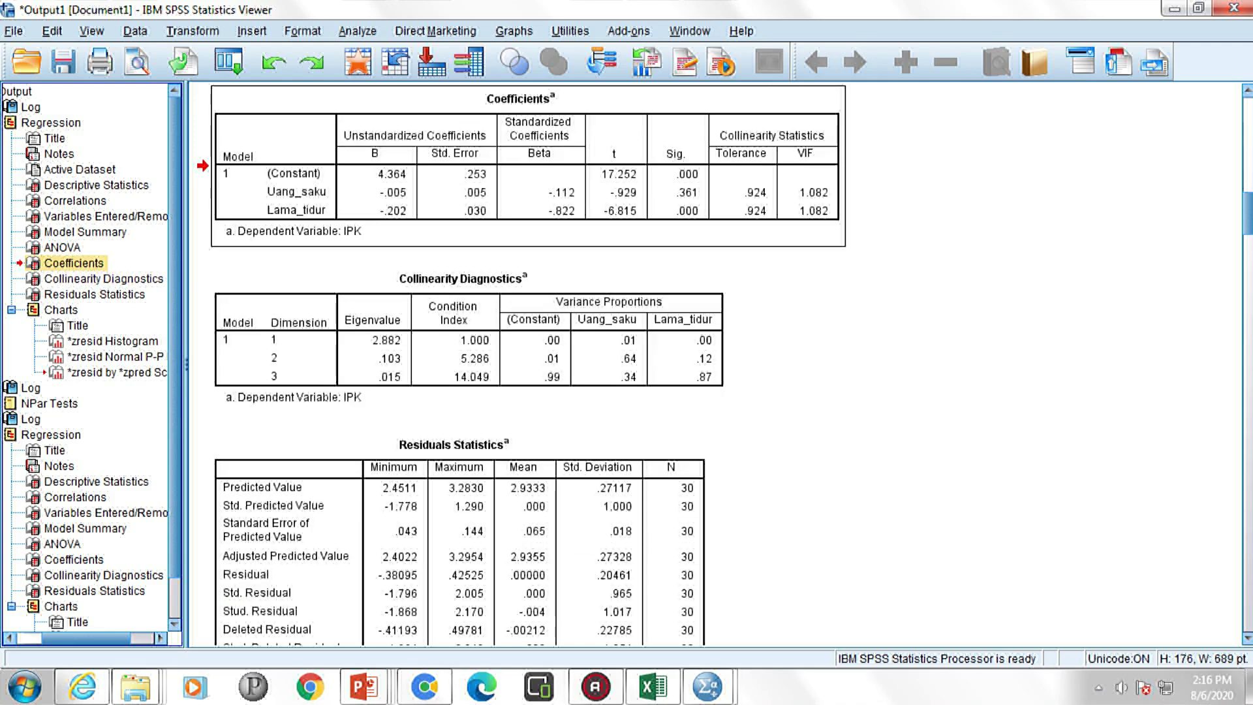
Go back through the regression output and select the Model Summary table to read its Durbin-Watson statistic.
scroll(718, 365, down, 5)
scroll(718, 365, down, 3)
scroll(717, 365, up, 8)
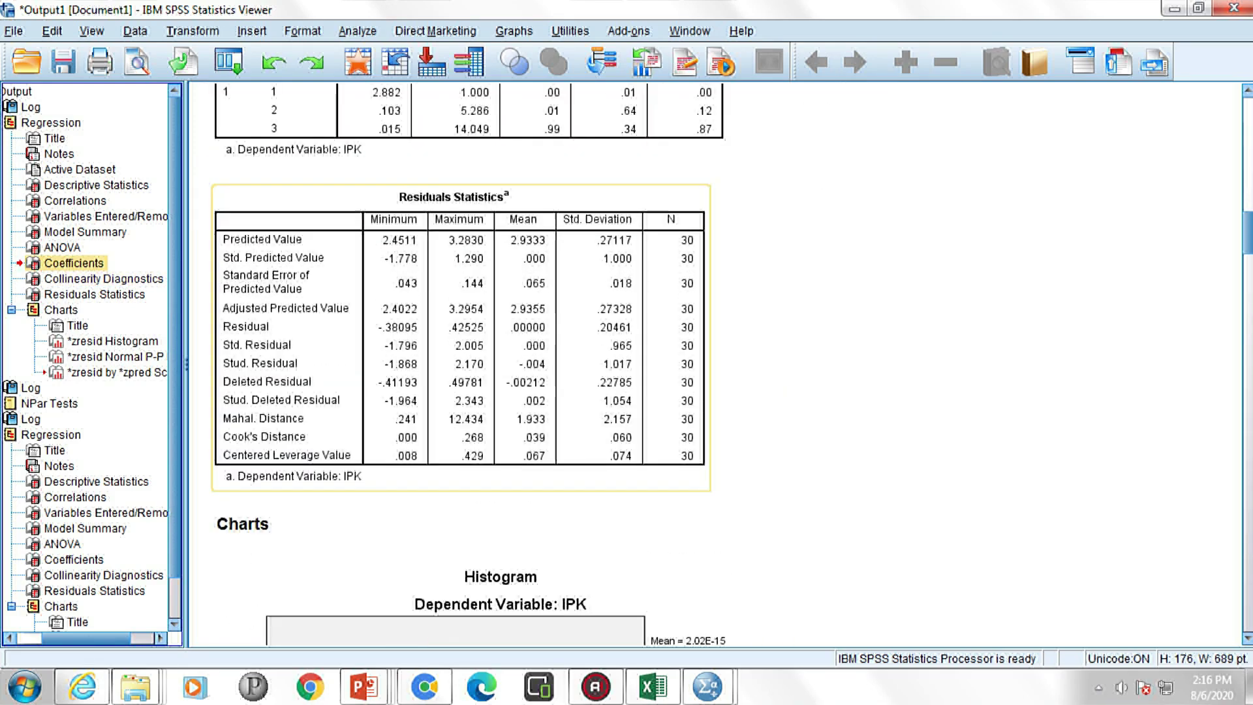
scroll(718, 365, up, 5)
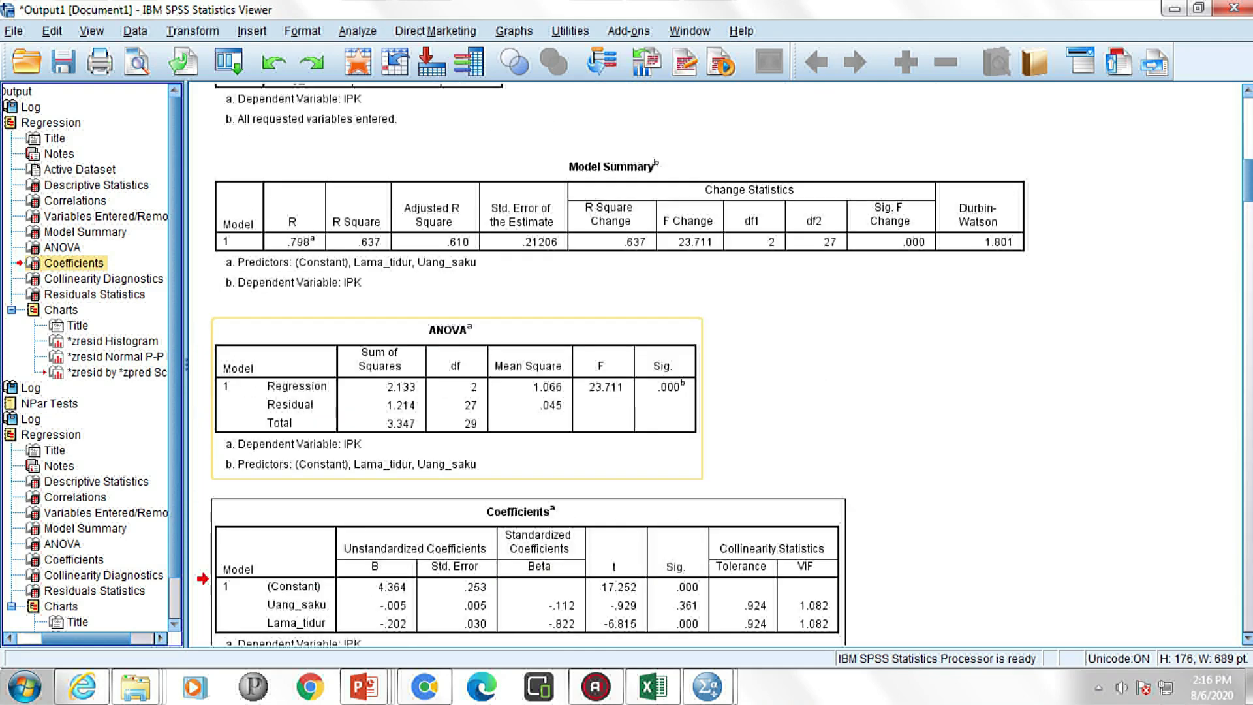
click(620, 308)
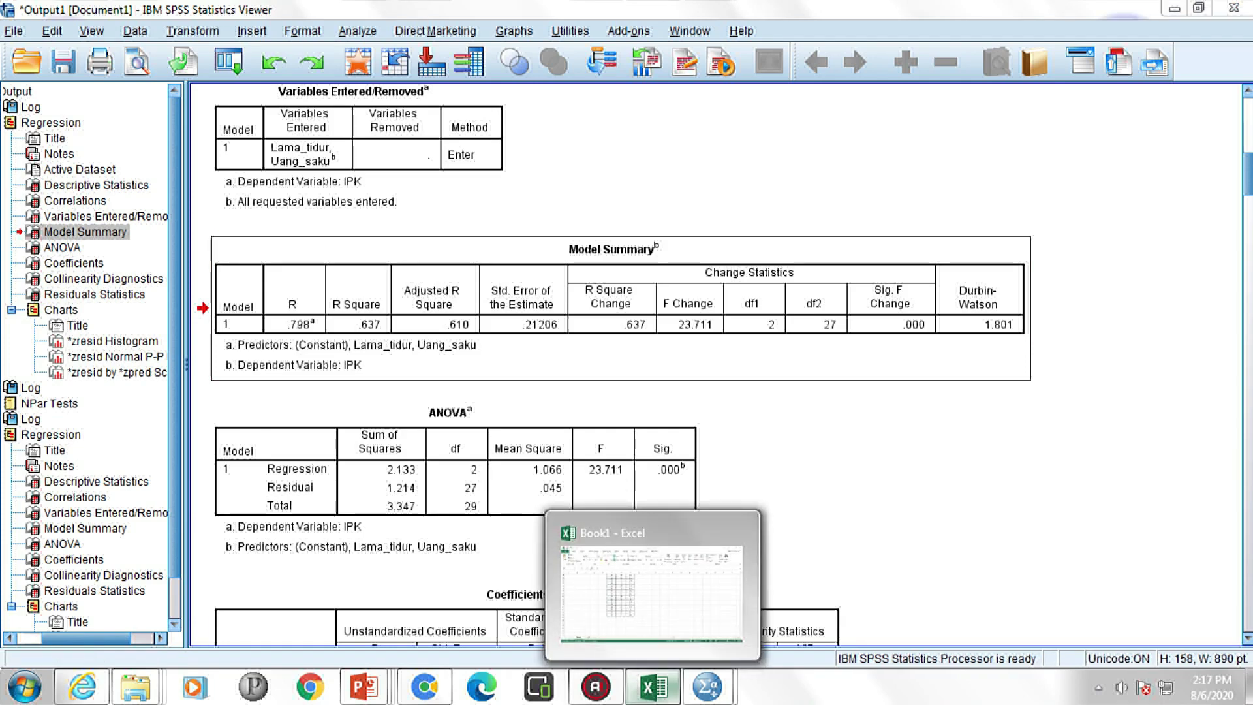
click(652, 685)
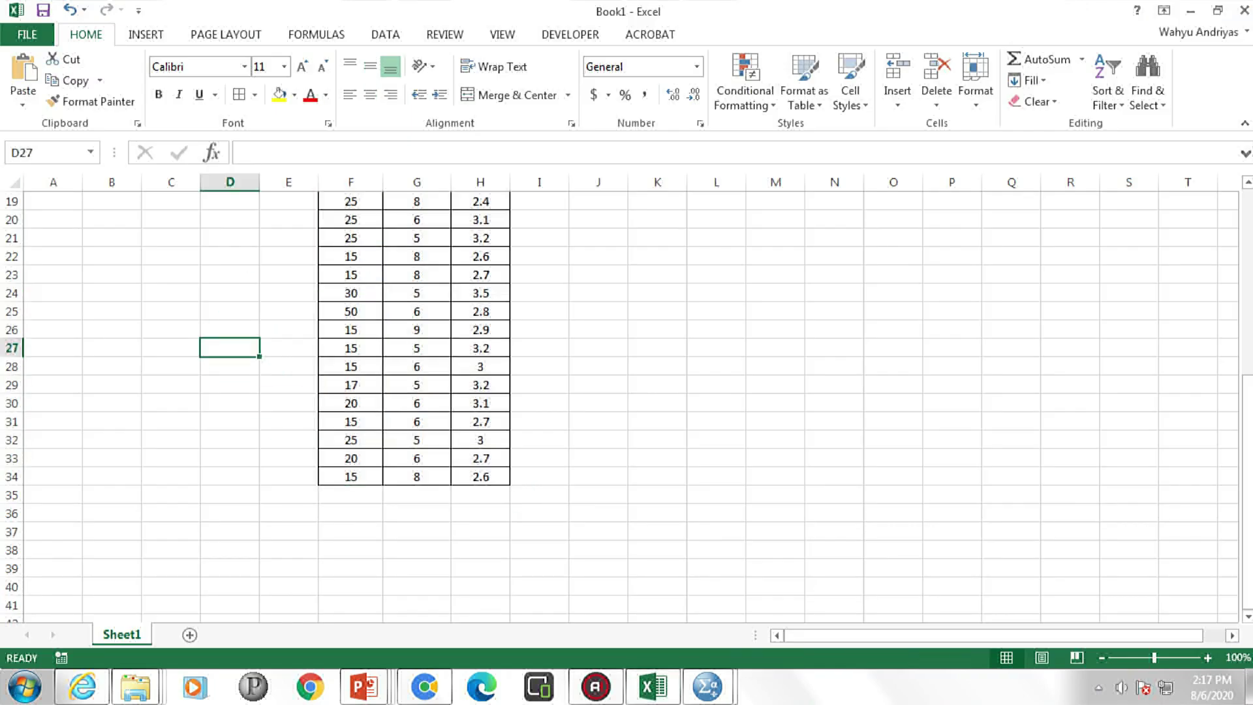
key(alt+f)
key(o)
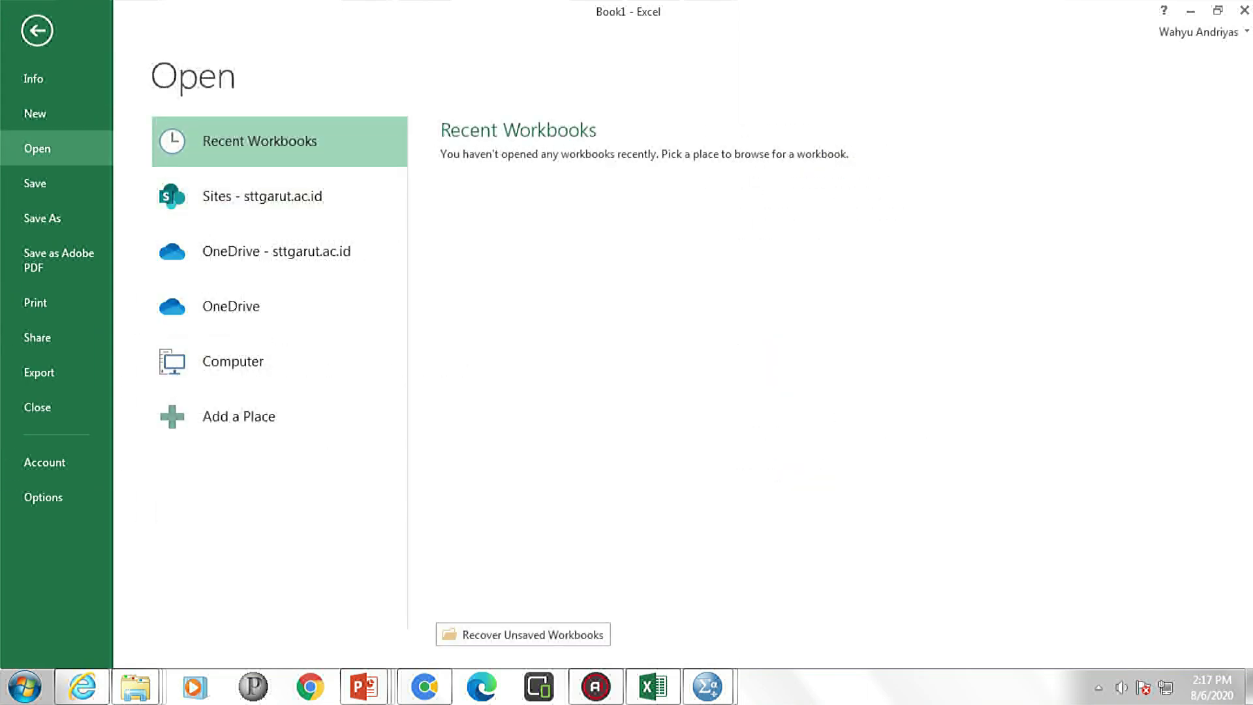
key(Escape)
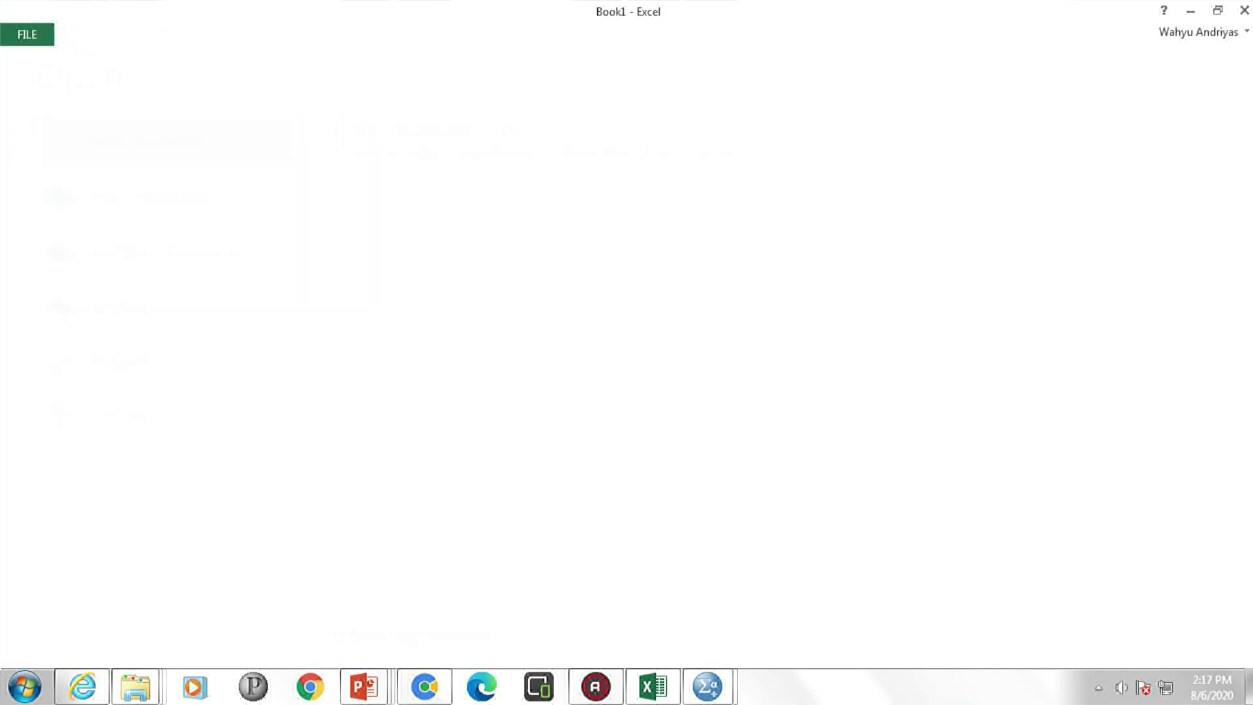
Switch to tabel-dw.pdf in Chrome and examine the 5% Durbin-Watson table's k columns and its n rows up to 30.
key(alt+Tab)
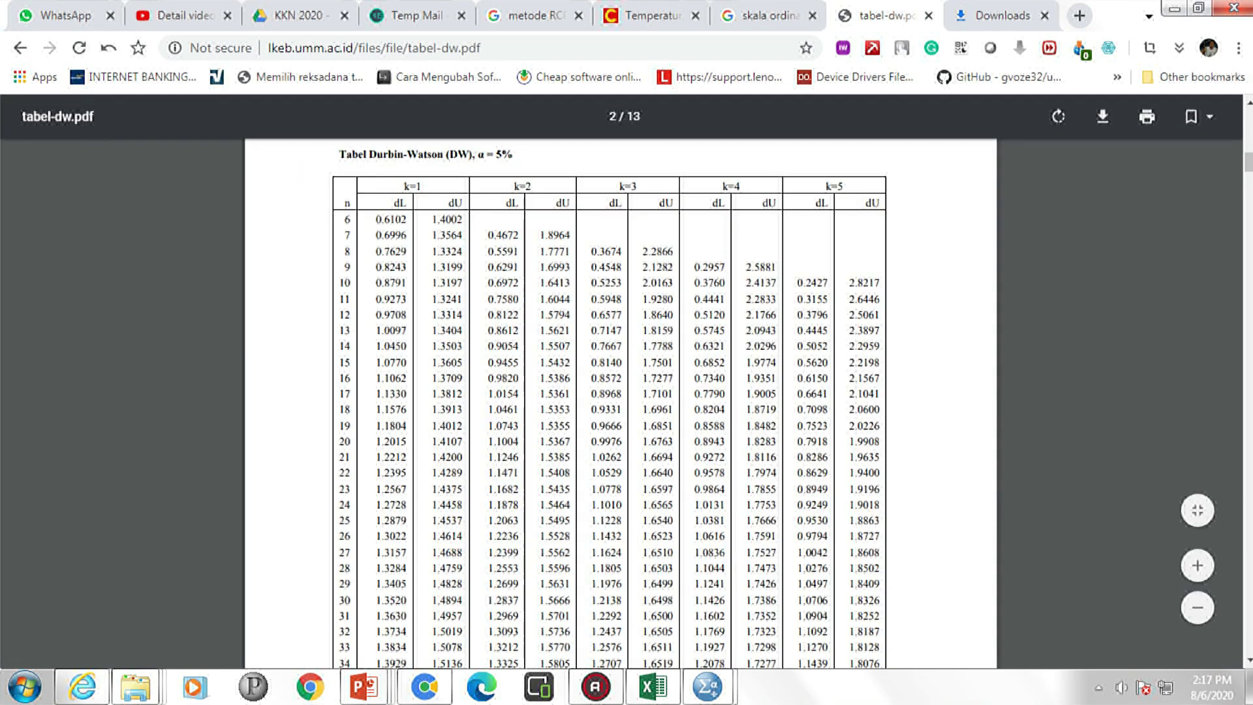
scroll(620, 404, down, 1)
scroll(620, 405, up, 2)
scroll(620, 404, down, 3)
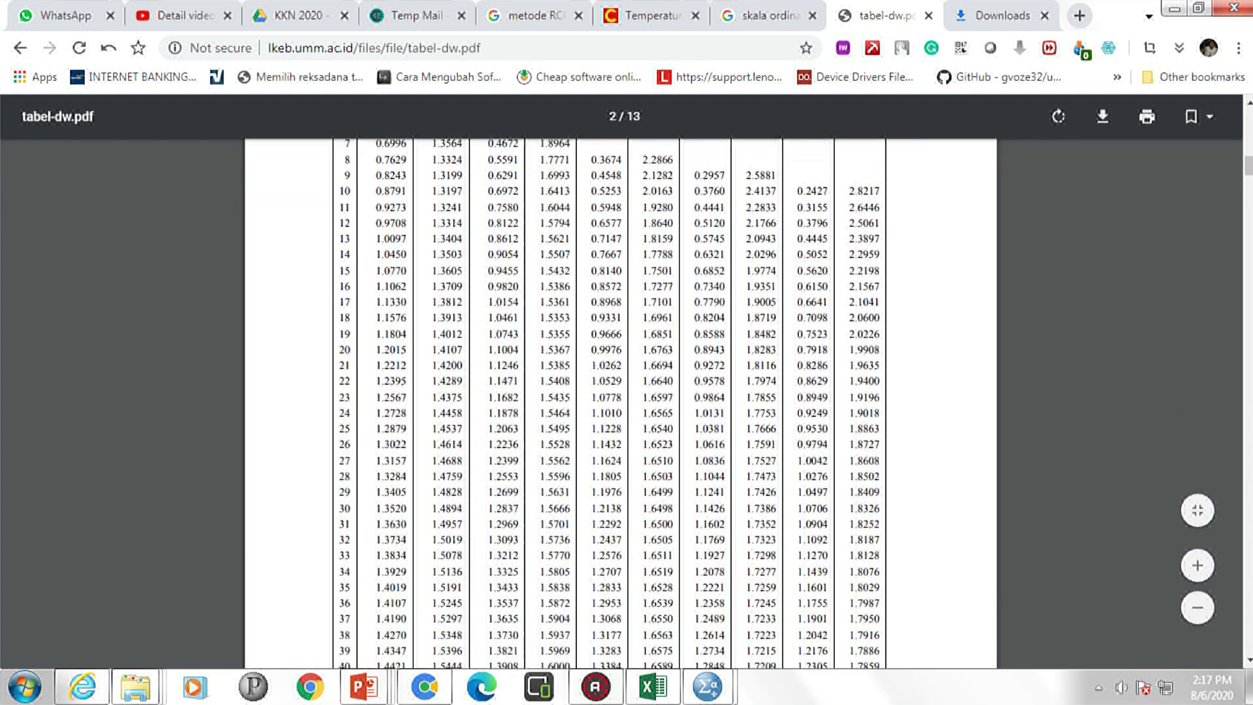
scroll(620, 405, up, 3)
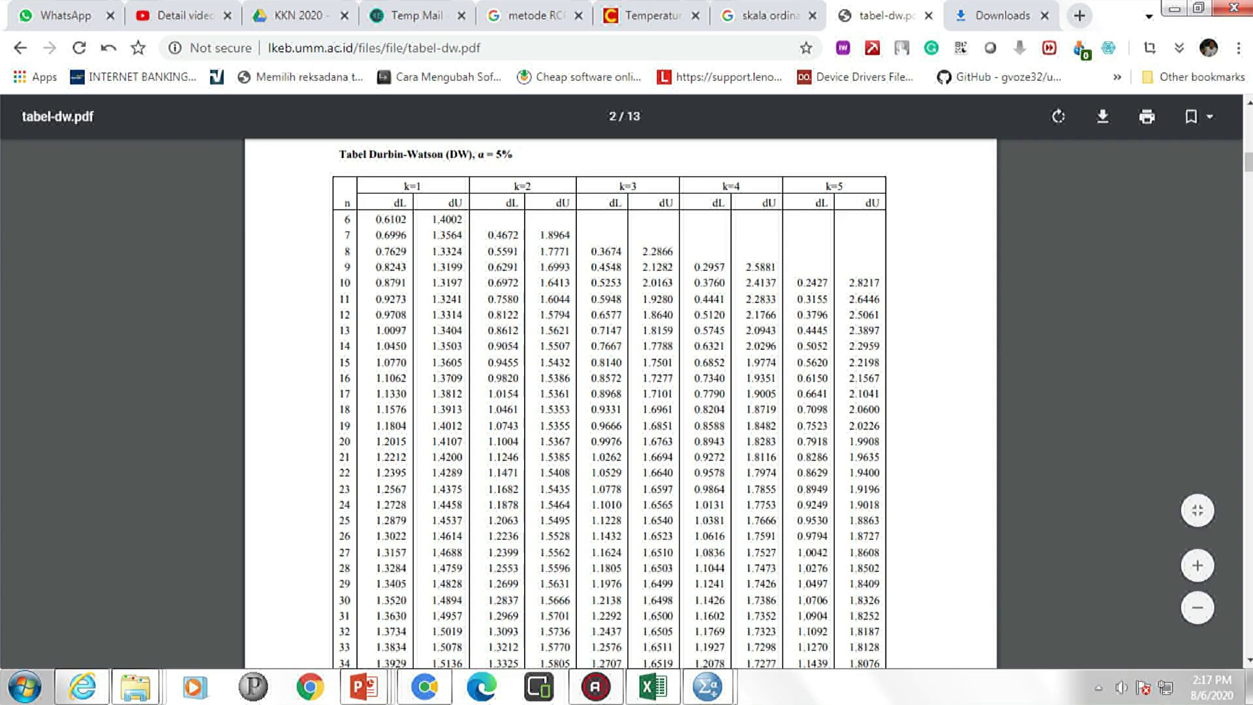
drag(404, 186, 843, 187)
drag(344, 219, 345, 600)
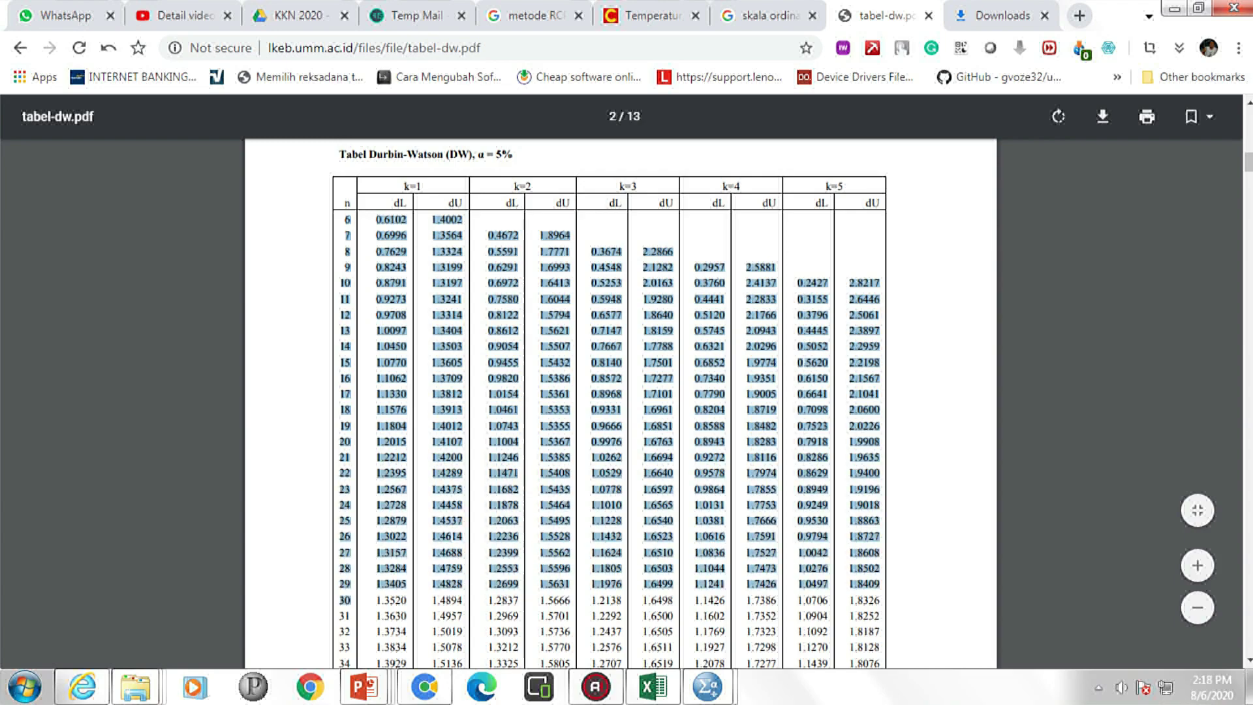
key(Escape)
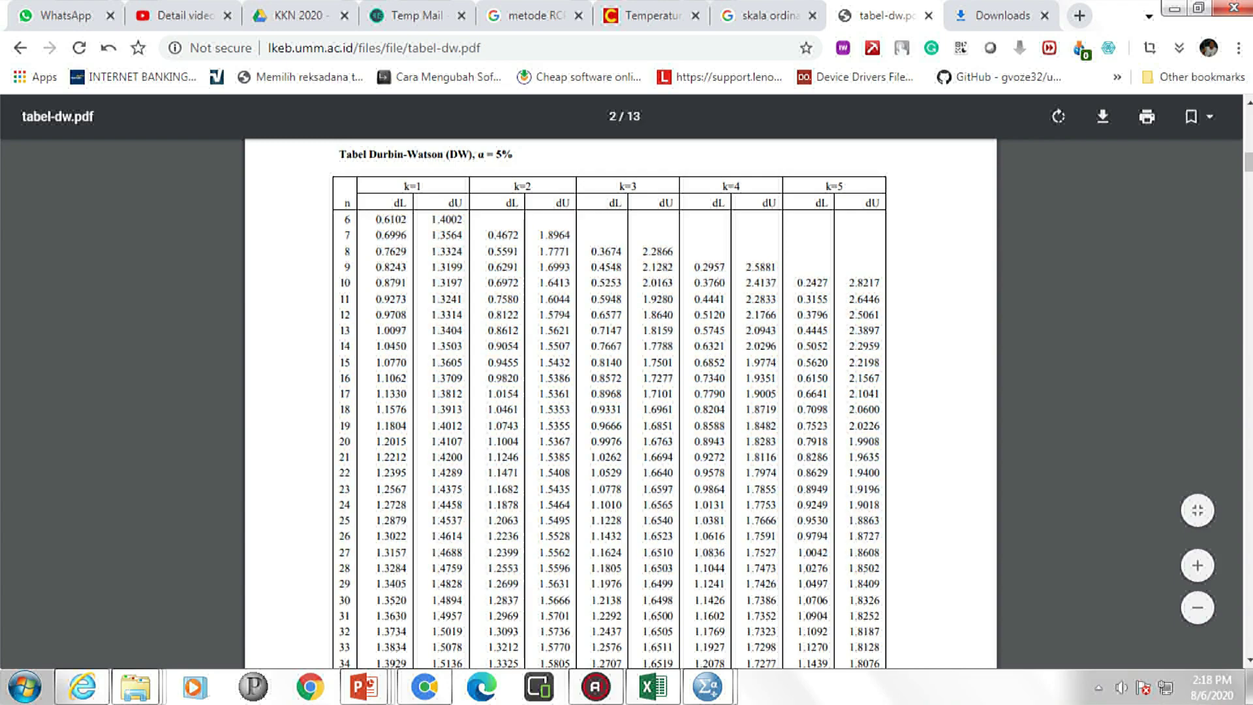
drag(403, 186, 526, 186)
click(524, 186)
Return to the SPSS output and check the number of cases, the predictors entered and the Model Summary.
mouse_move(707, 685)
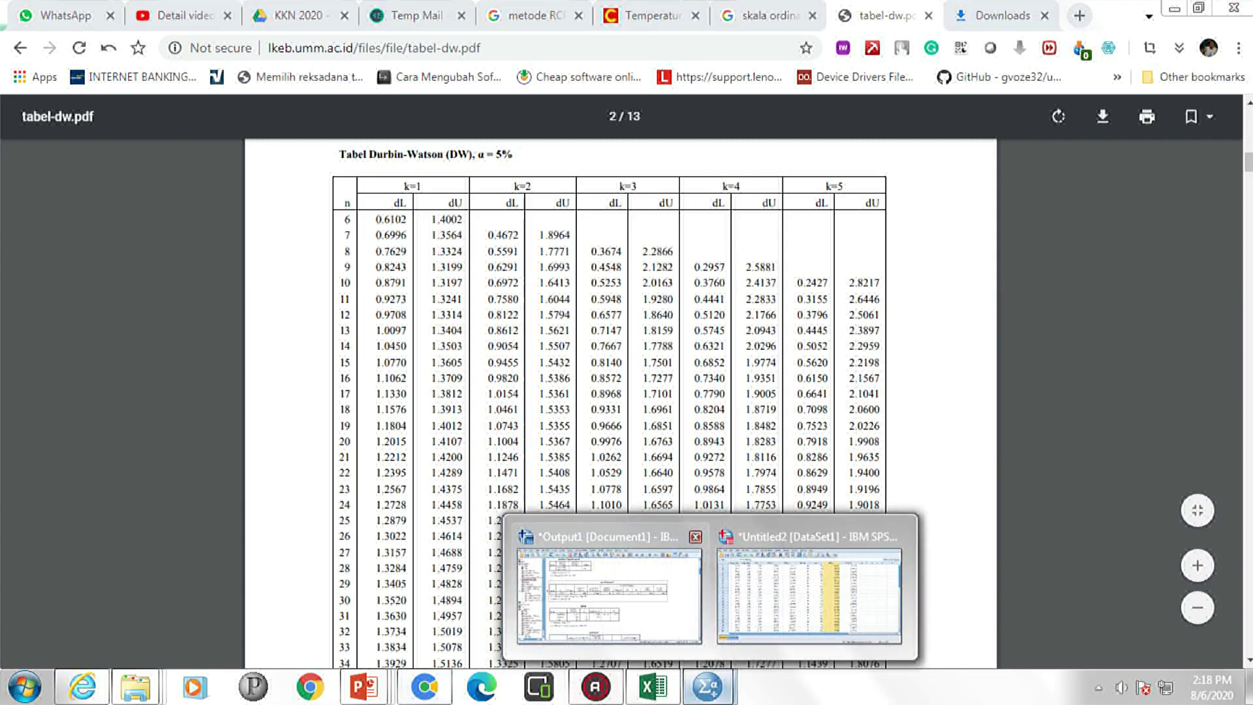
click(597, 587)
scroll(613, 358, up, 10)
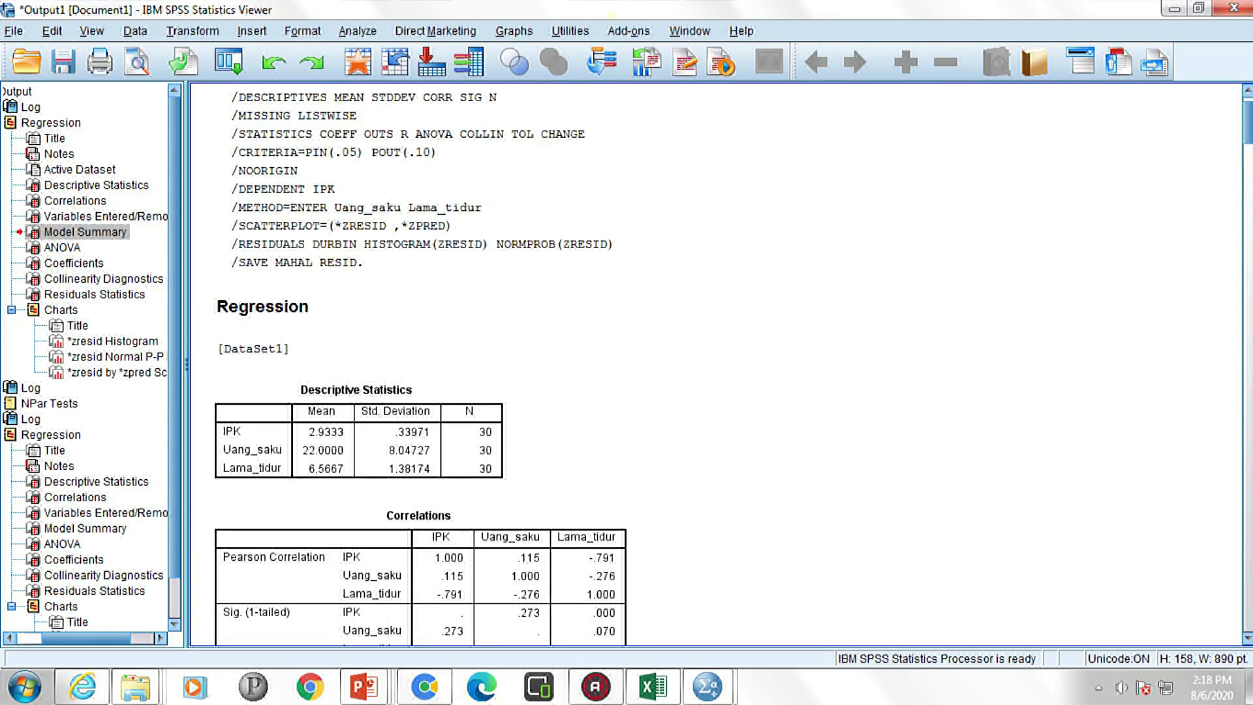
scroll(613, 359, down, 10)
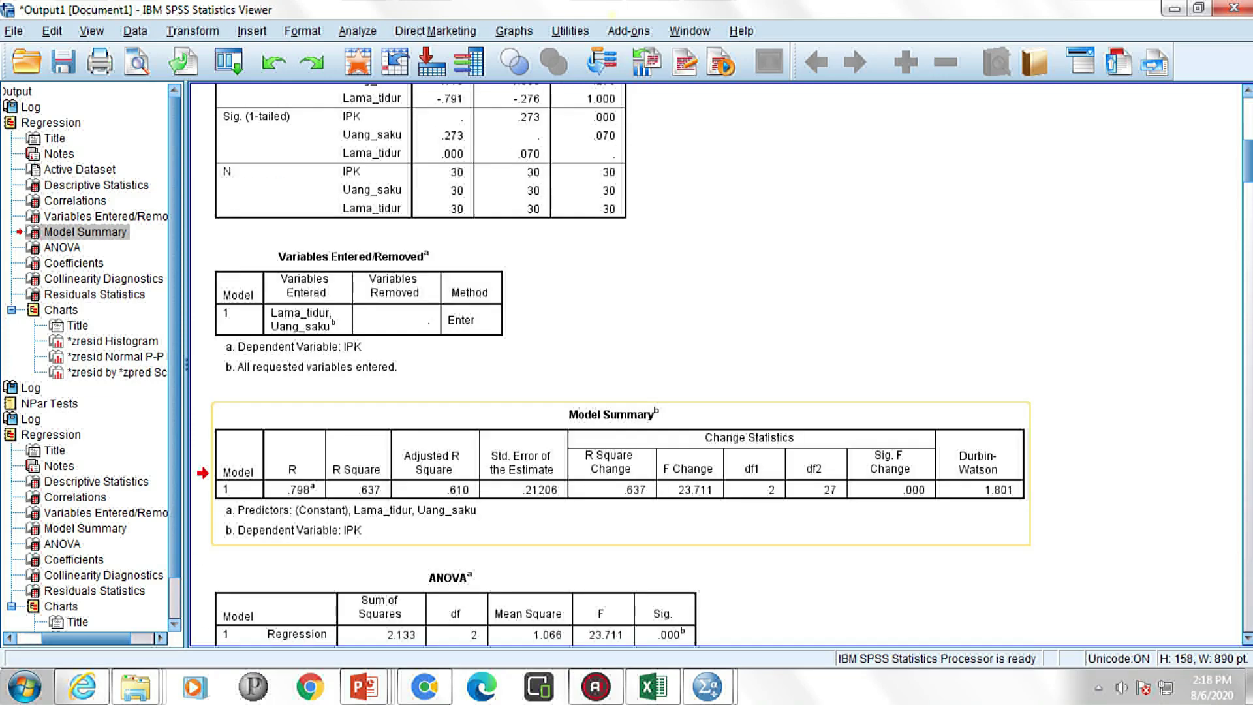
click(708, 687)
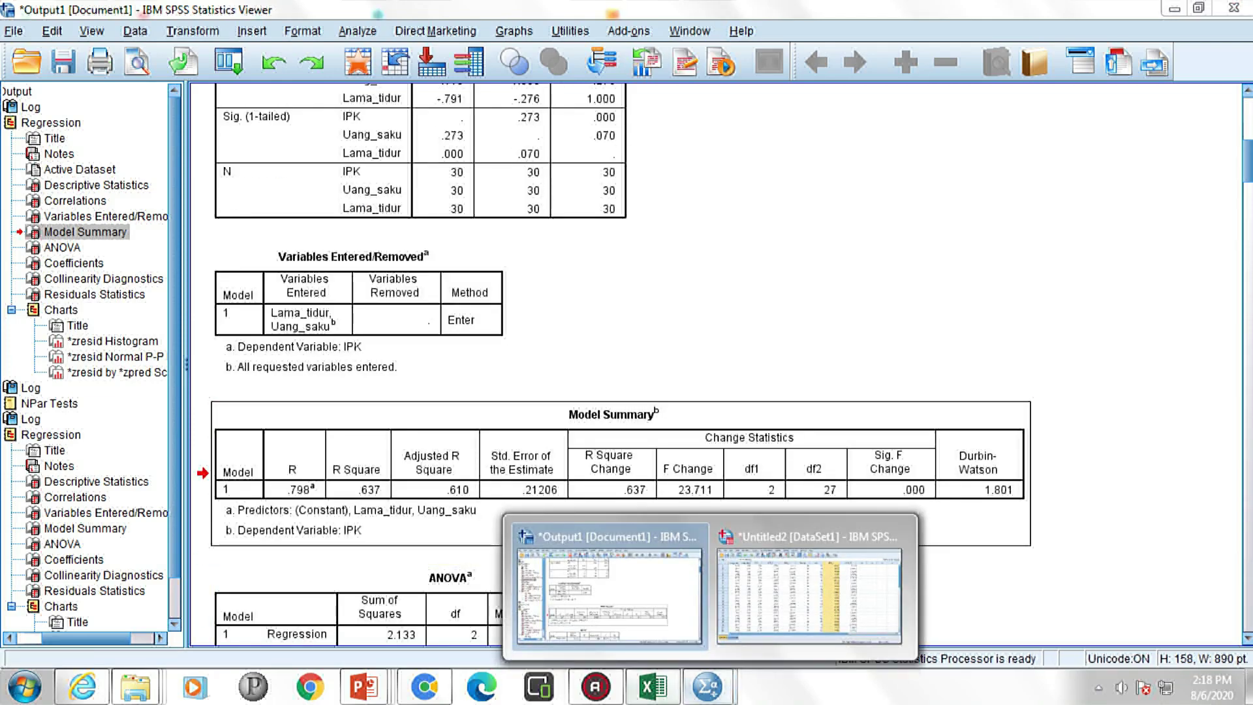
Copy the dL and dU values for n=30, k=2 from the Durbin-Watson table, and add a new worksheet in Excel.
click(424, 686)
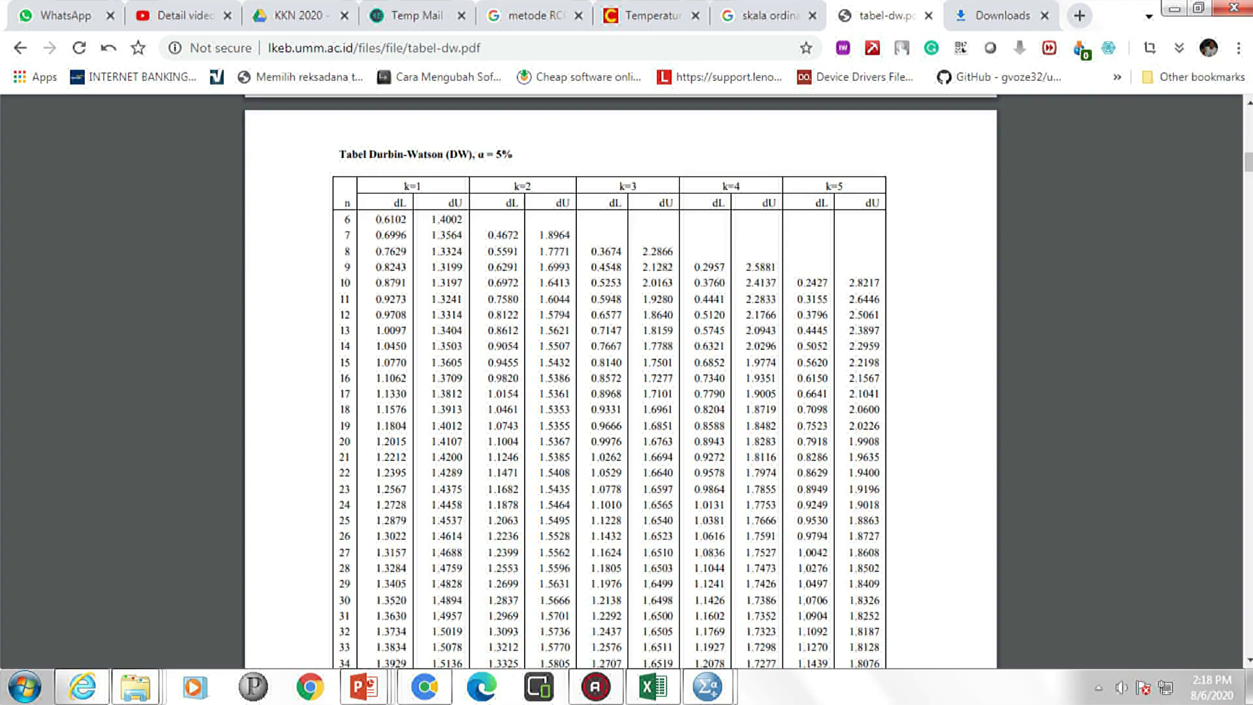
scroll(613, 378, down, 1)
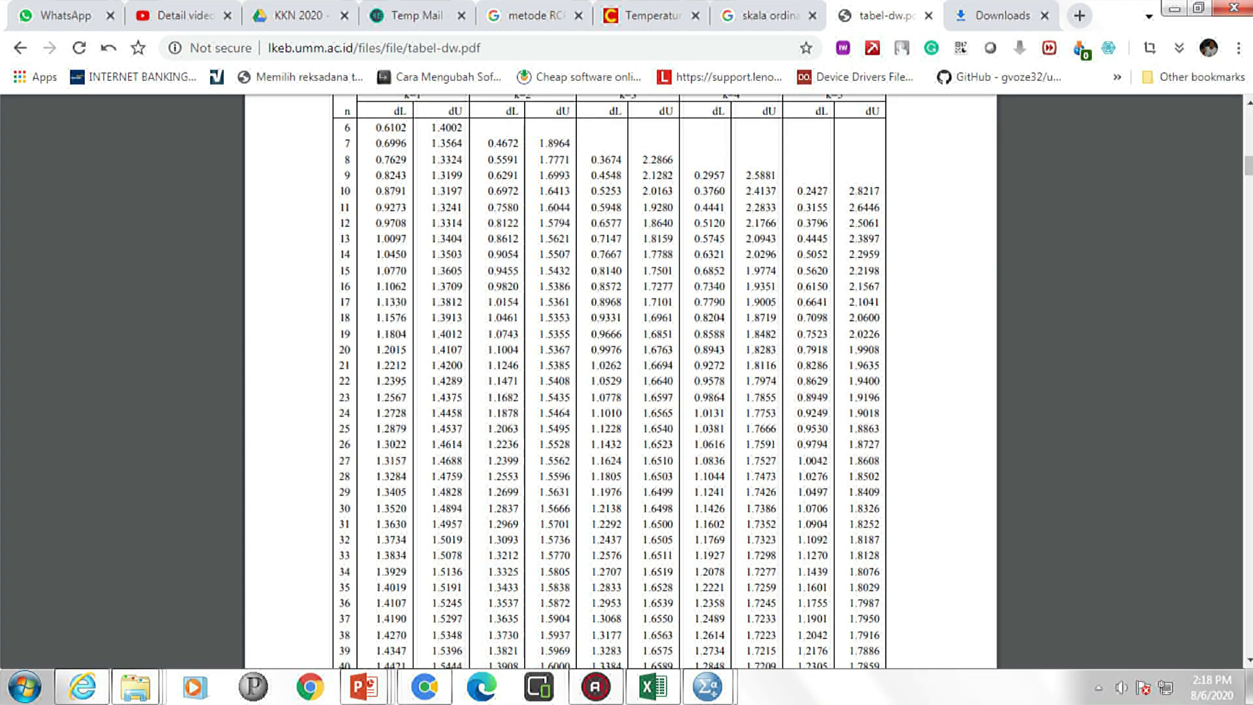
scroll(620, 405, up, 3)
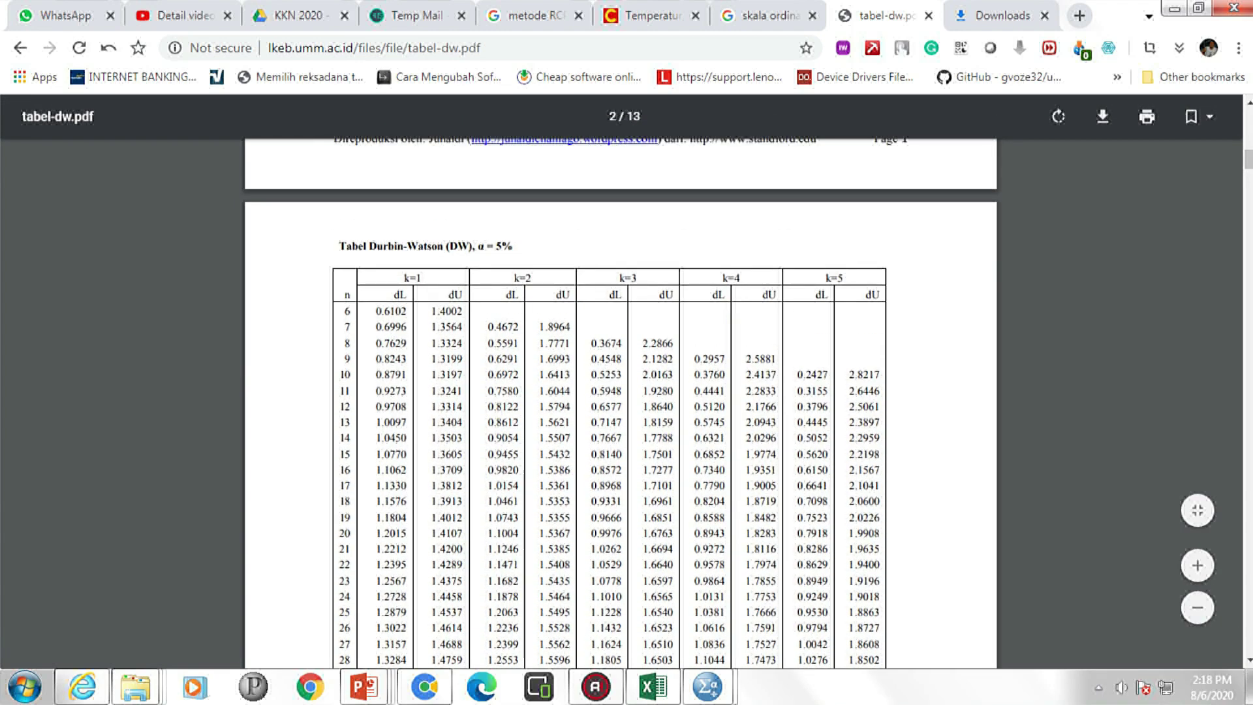
scroll(620, 402, down, 1)
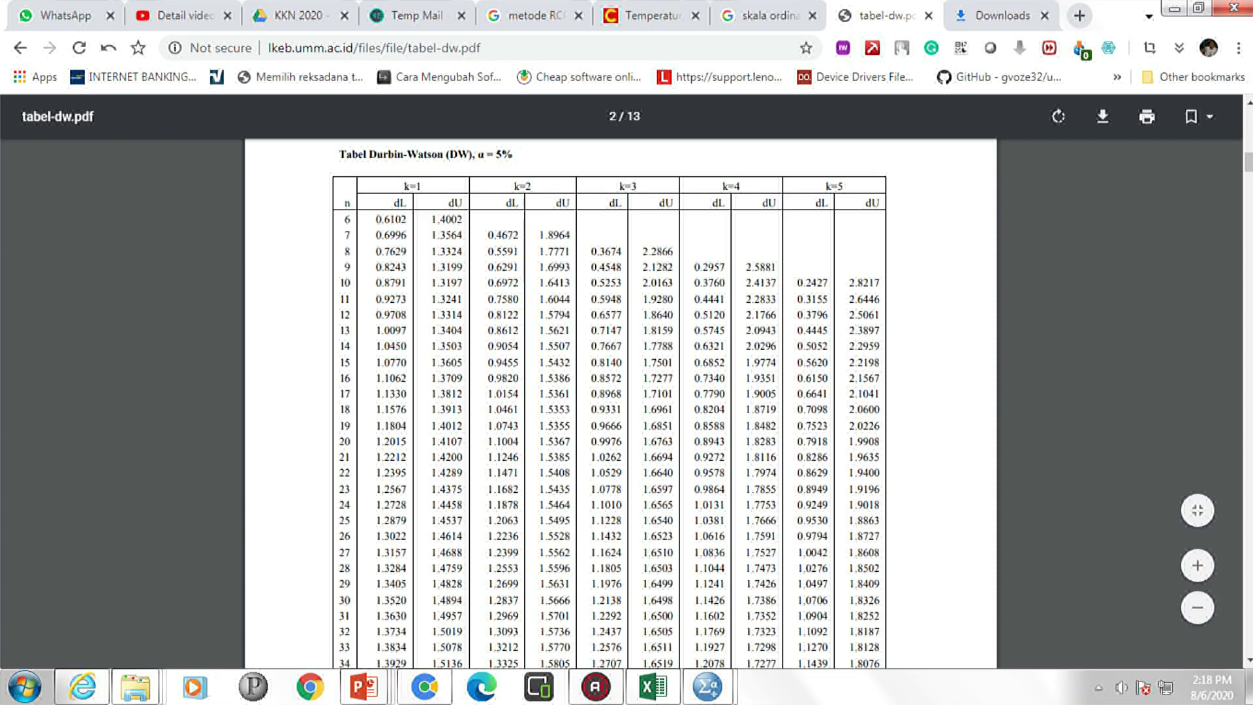
drag(488, 599, 571, 599)
key(ctrl+c)
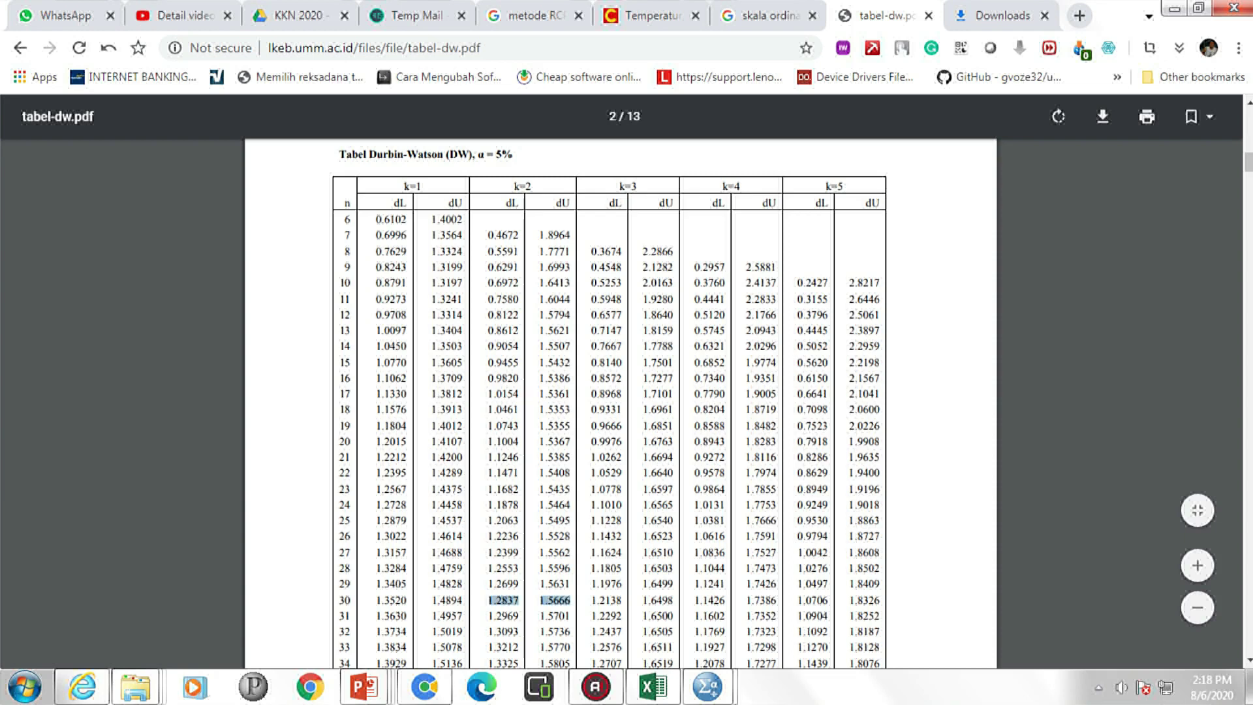
click(652, 686)
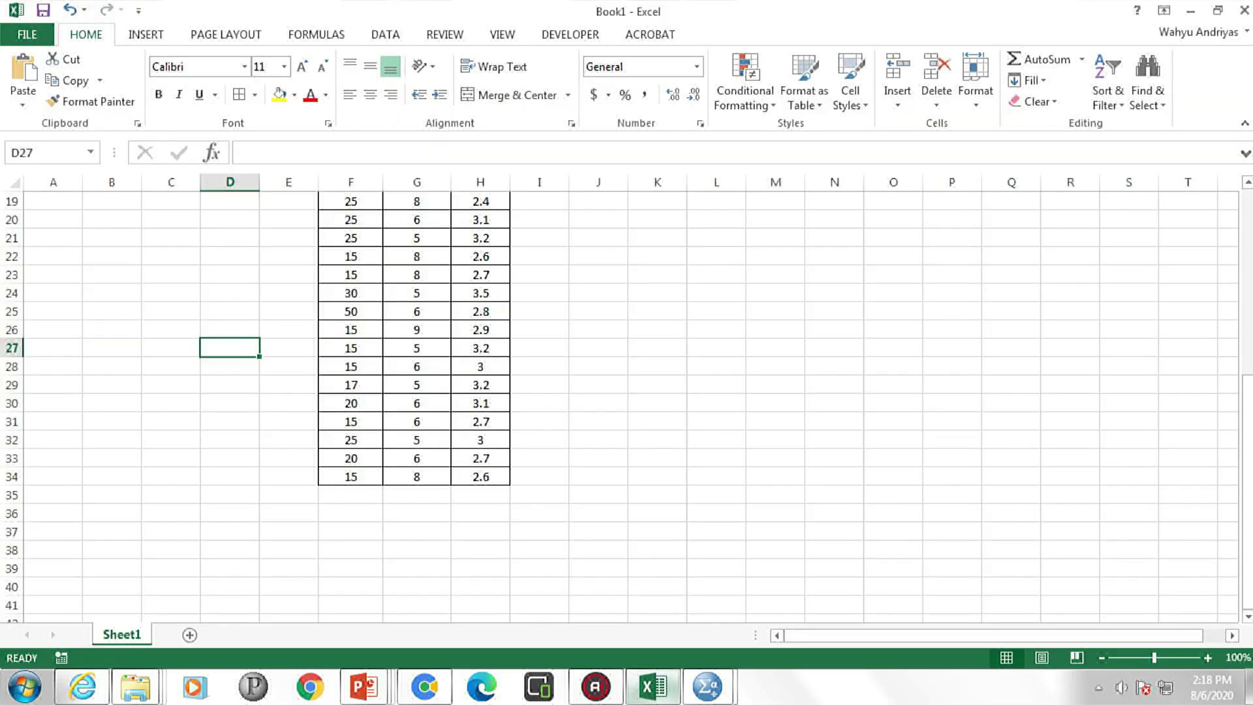
click(189, 634)
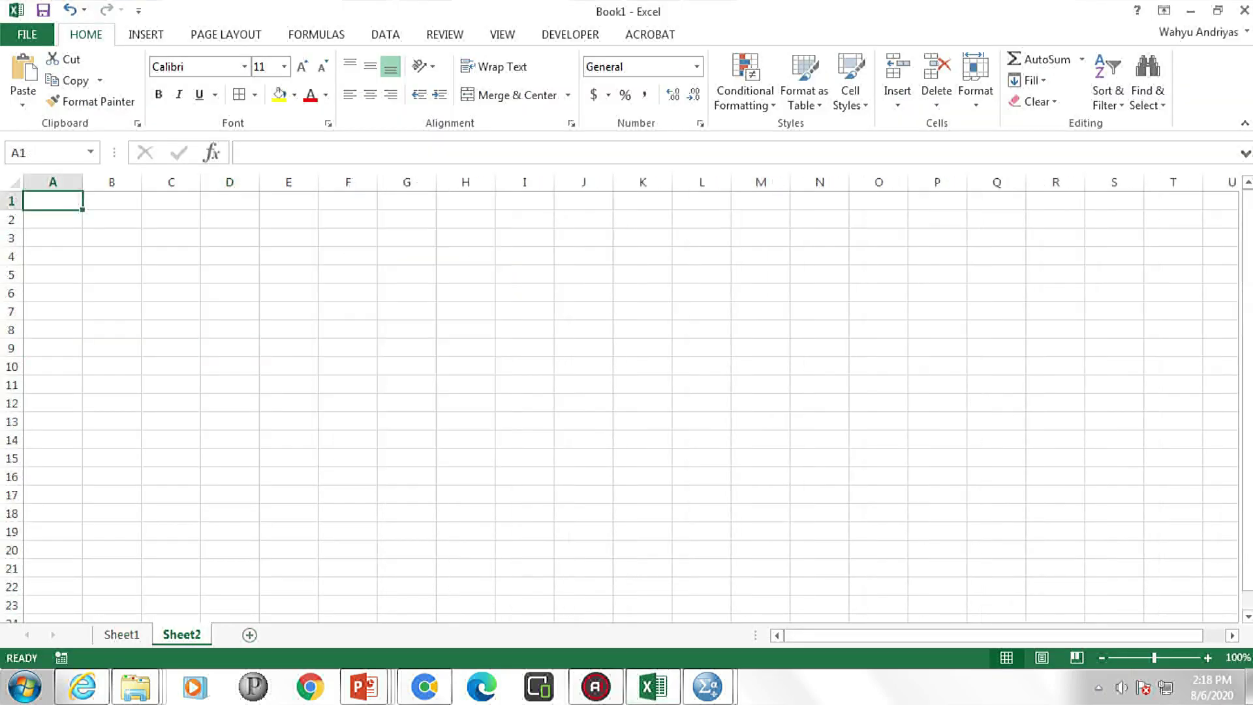
Try pasting both copied values together into cell F5, and undo the paste.
click(347, 274)
key(ctrl+v)
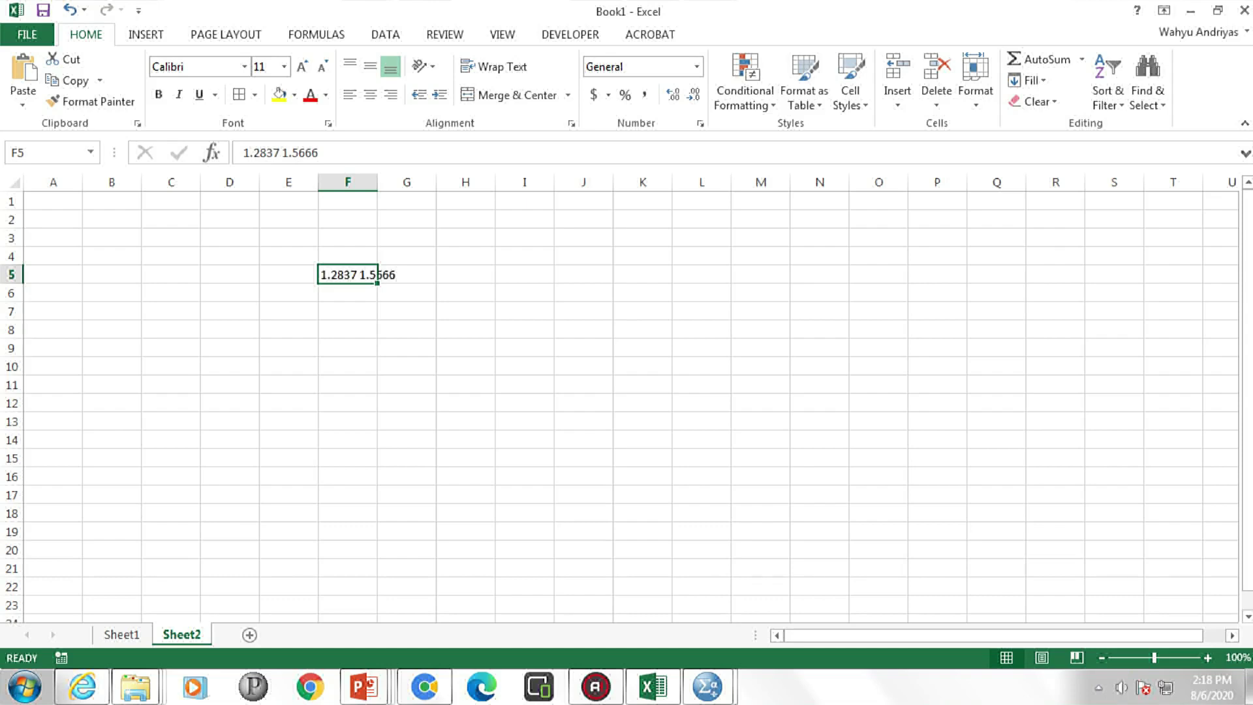
click(348, 330)
key(ctrl+z)
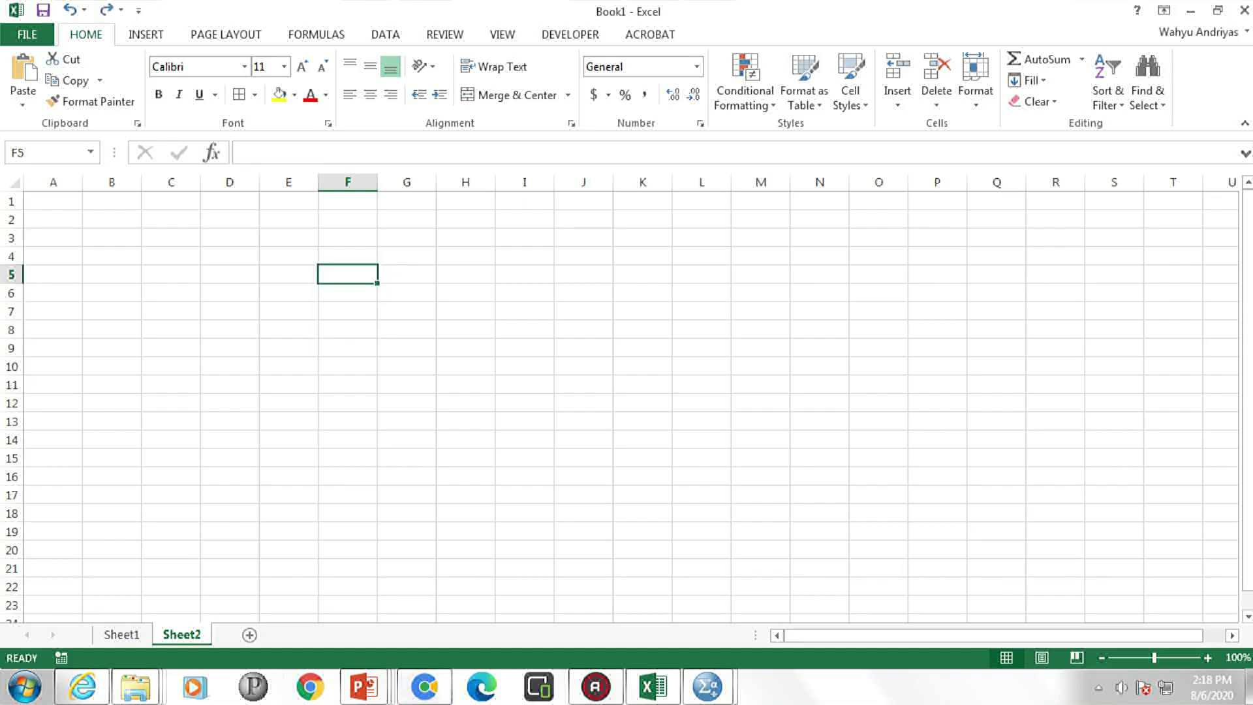
Copy only the dL value 1.2837 for n=30, k=2 from the PDF table into cell F5 of Sheet2.
key(alt+Tab)
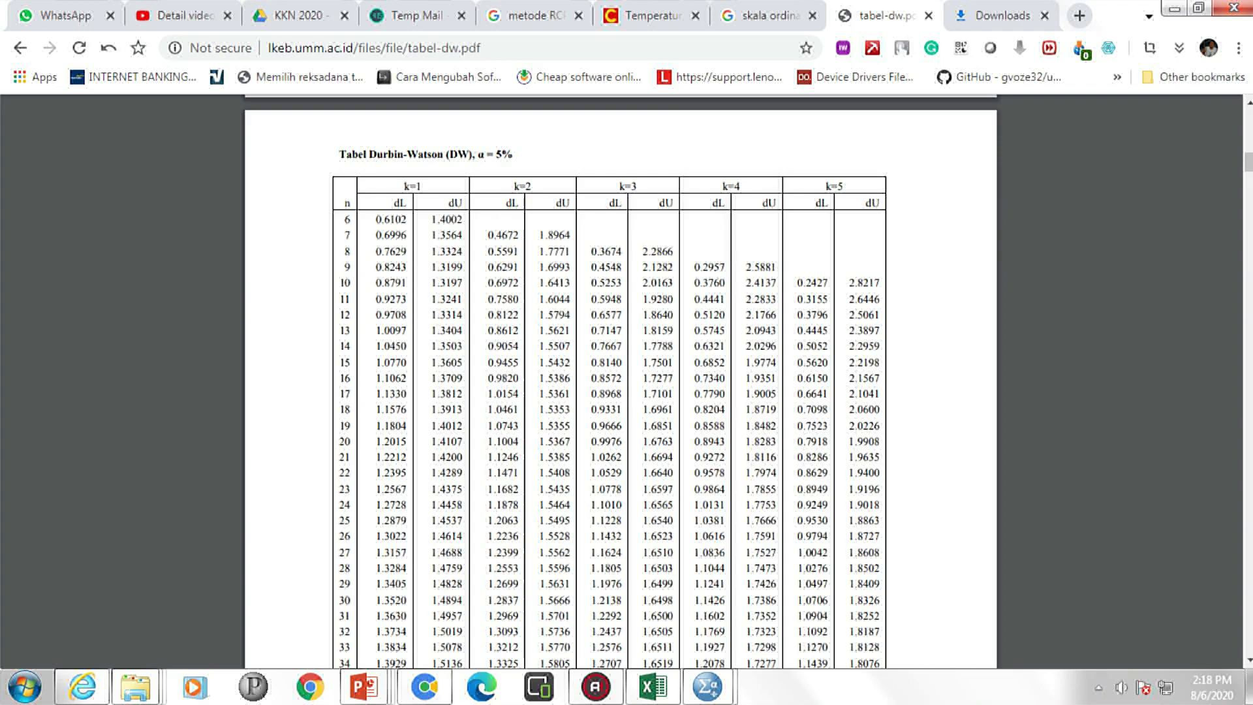
drag(519, 600, 488, 600)
key(ctrl+c)
key(alt+Tab)
key(ctrl+v)
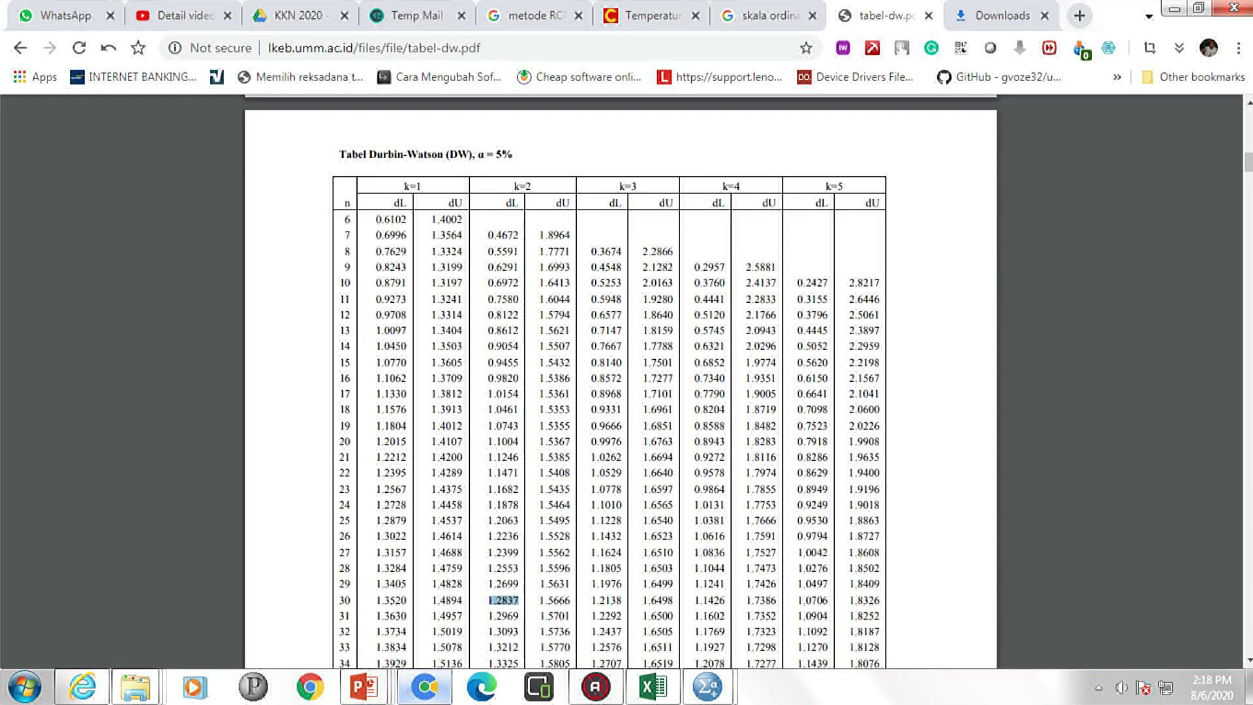
Copy the dU value 1.5666 for n=30, k=2 from the PDF table into cell G5.
key(alt+Tab)
drag(540, 599, 571, 600)
key(ctrl+c)
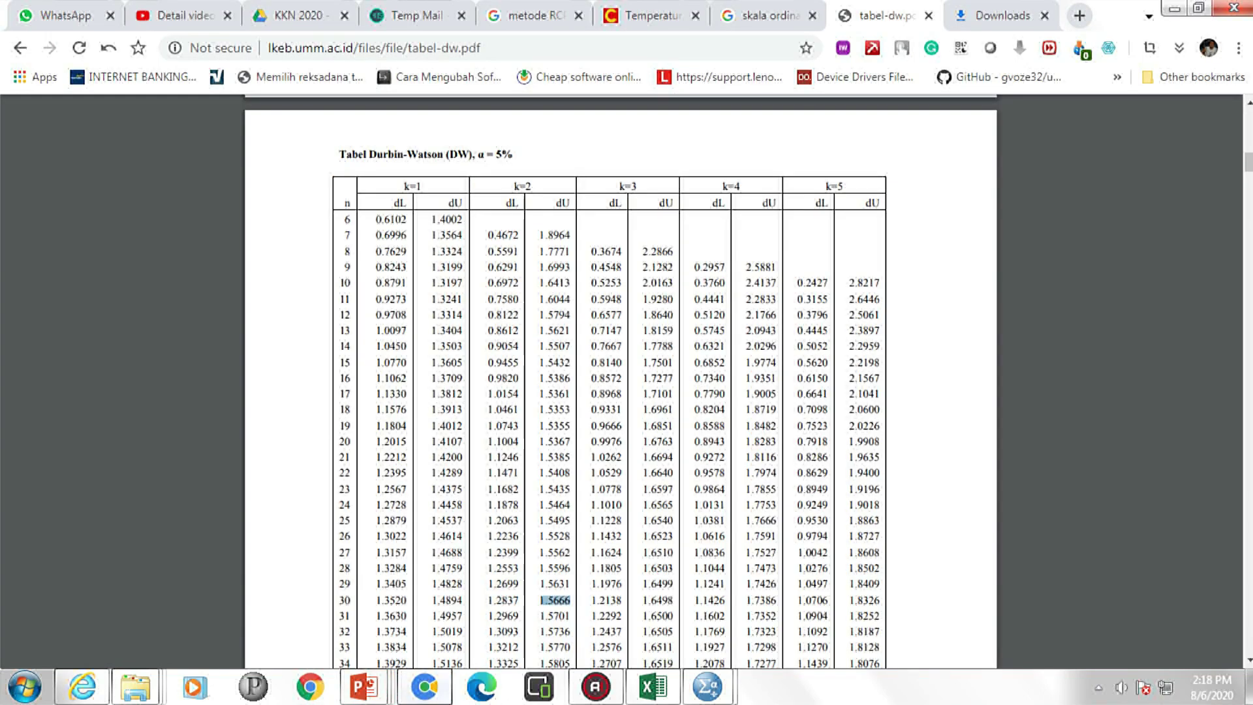
key(alt+Tab)
click(405, 274)
key(ctrl+v)
key(Return)
Label the two values by entering the headings DL in F4 and DU in G4.
click(347, 256)
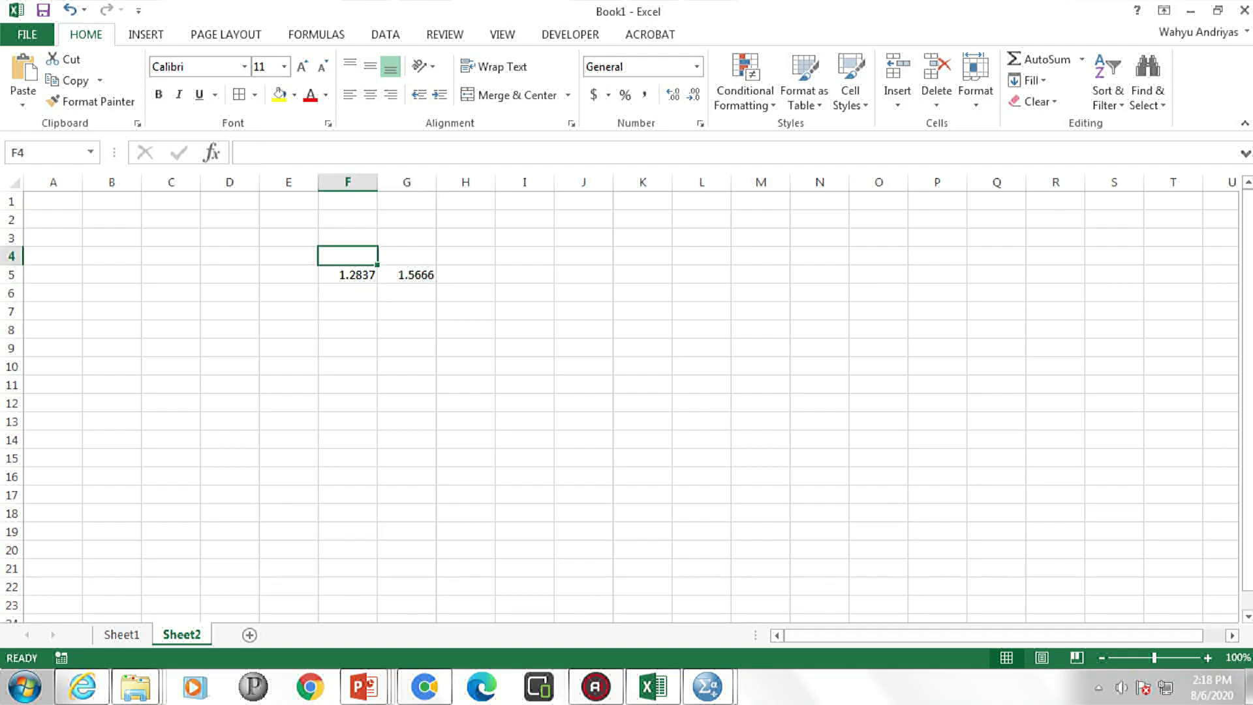
text(DL)
key(Tab)
text(D)
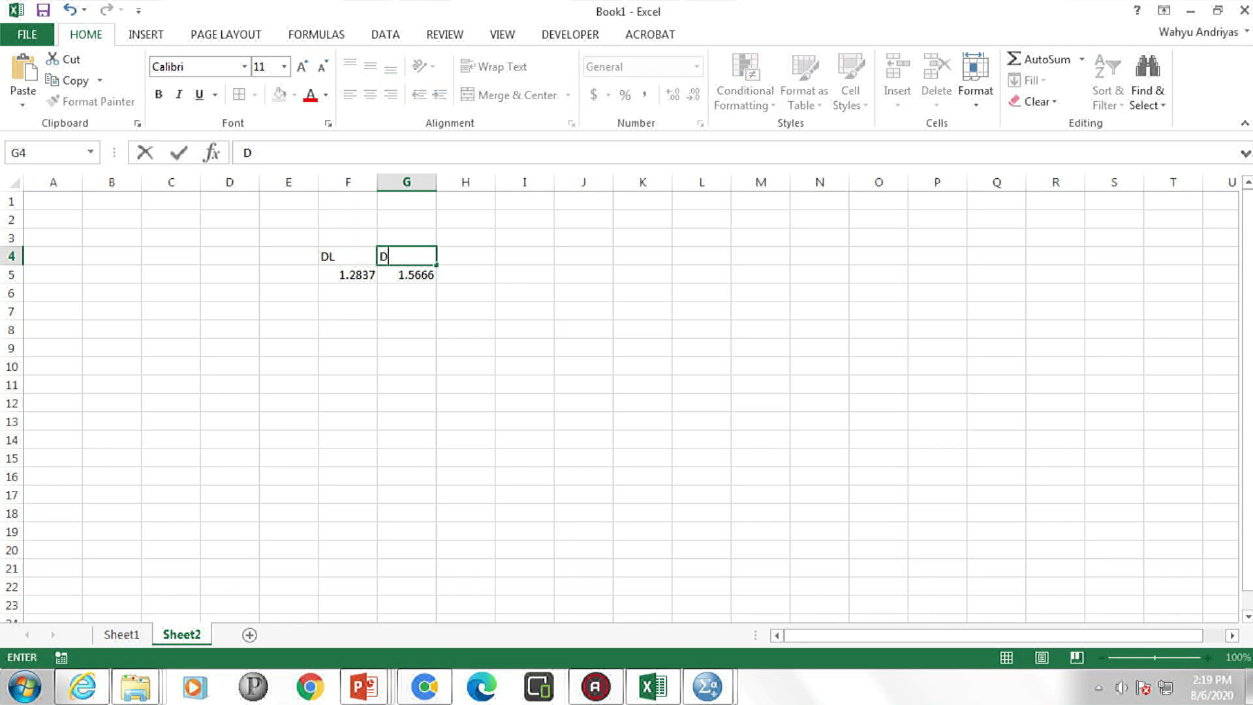
text(U)
key(Tab)
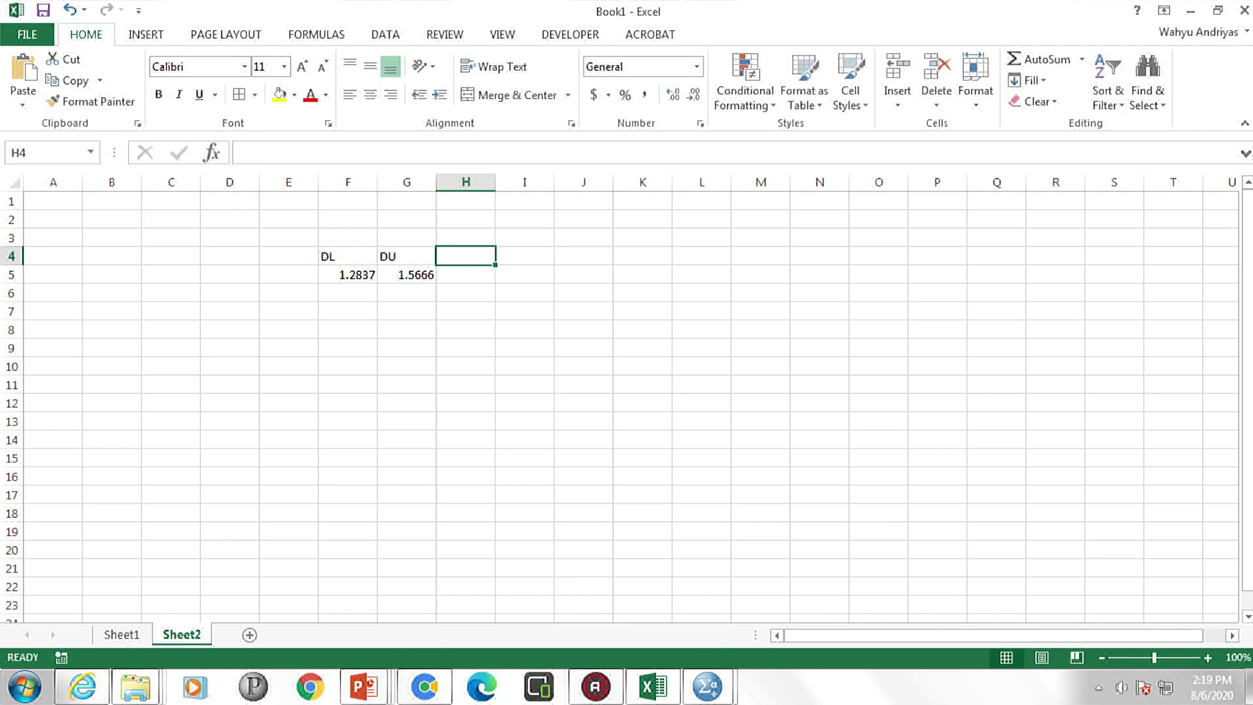
Enter the headings 4-DU in cell I4 and 4-DL in cell J4.
key(Tab)
key(Down)
key(Up)
text(4-)
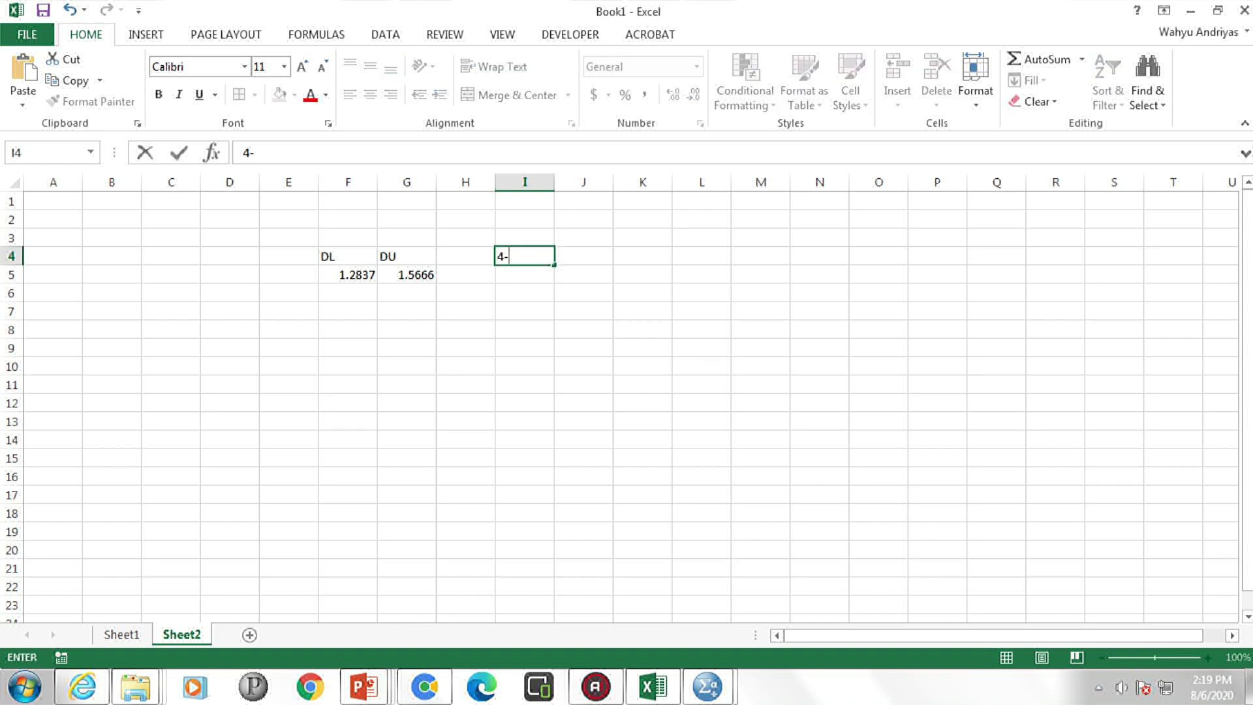
text(DU)
key(Tab)
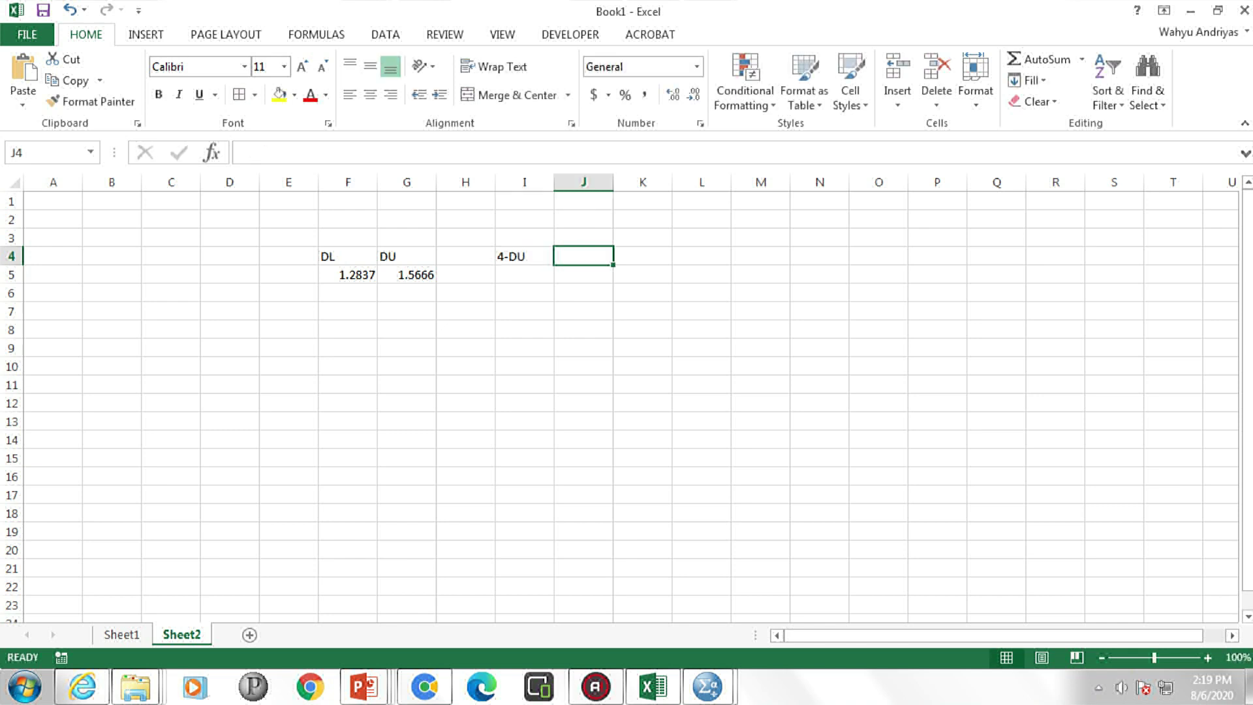
text(4)
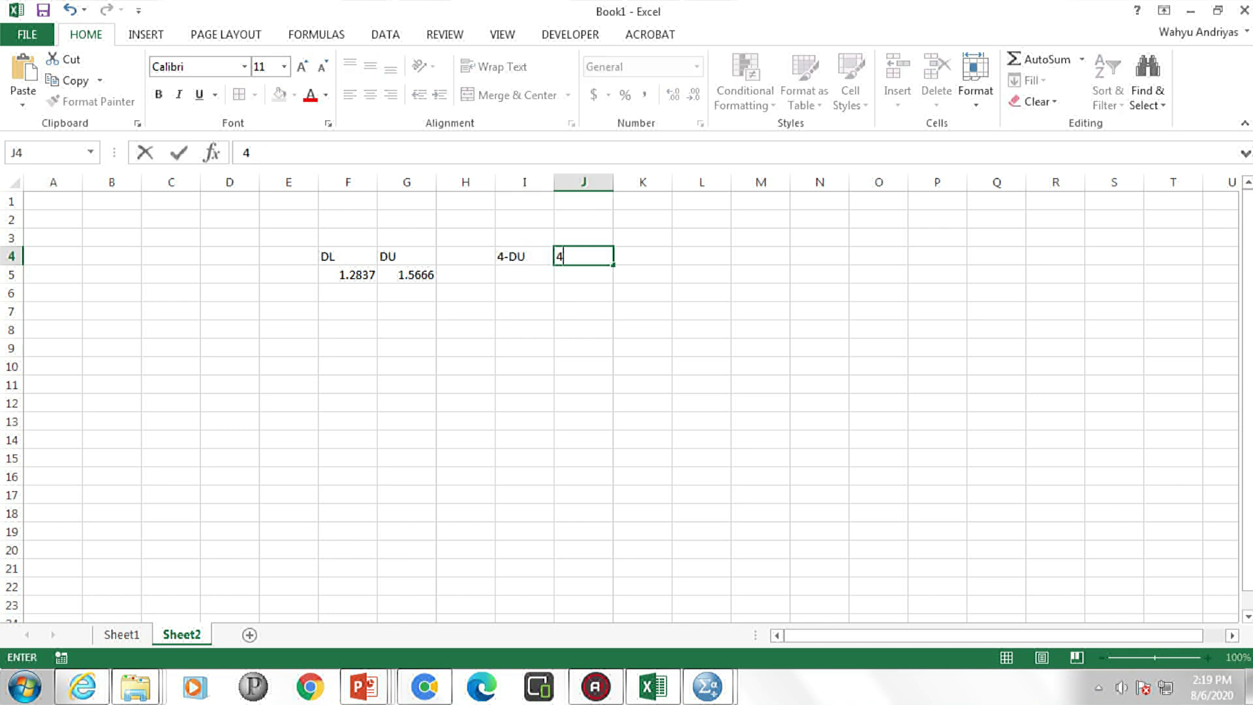
text(-DL)
key(Return)
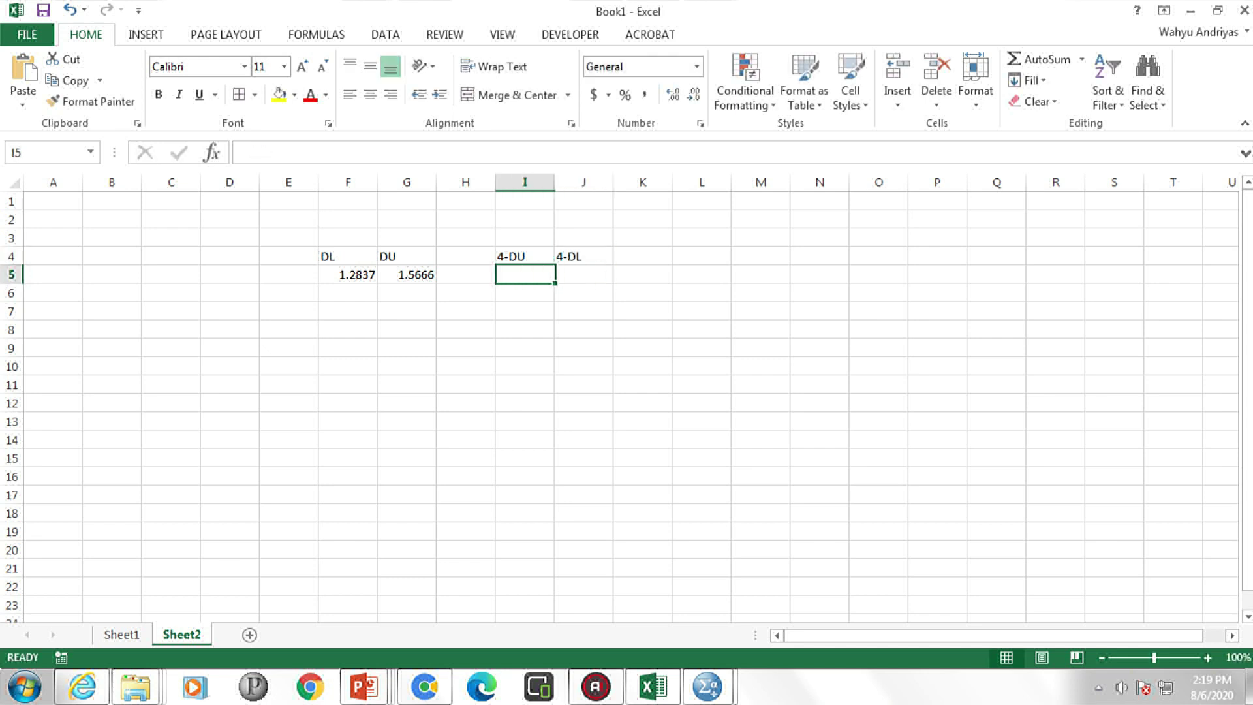
Calculate 4-DU in cell I5 with the formula =4-G5 and 4-DL in cell J5 with =4-F5.
text(=4-)
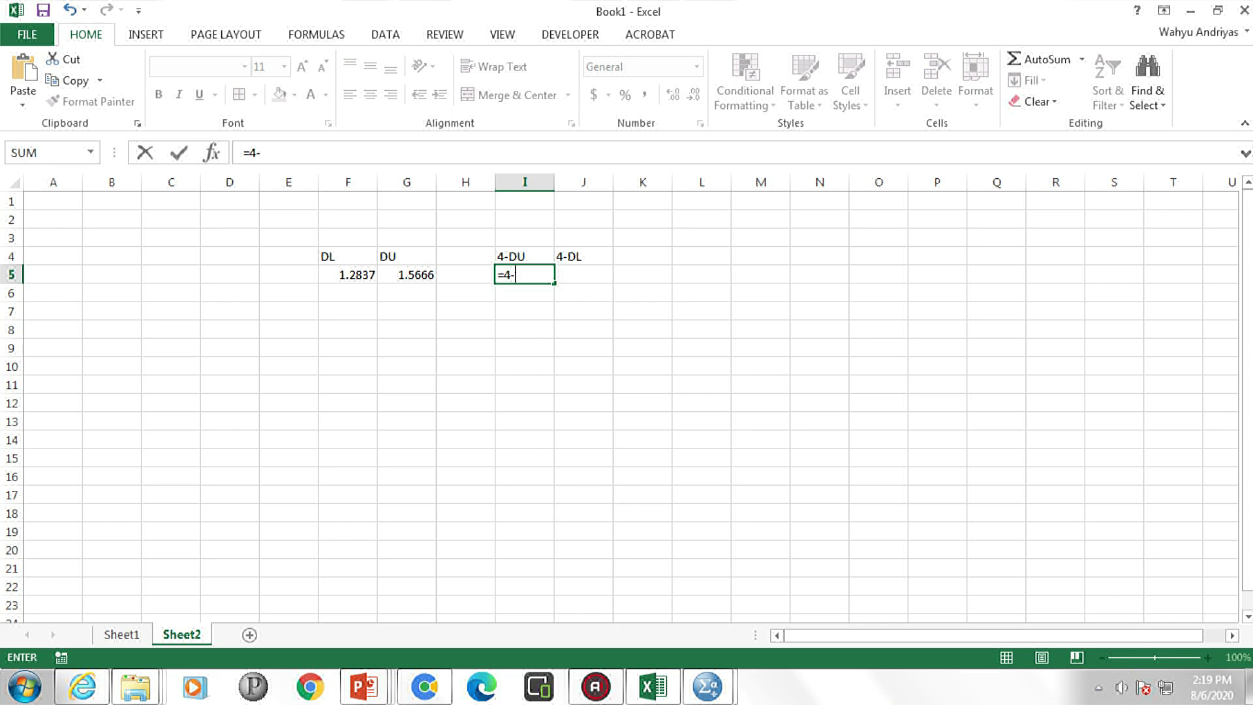
click(406, 274)
key(Return)
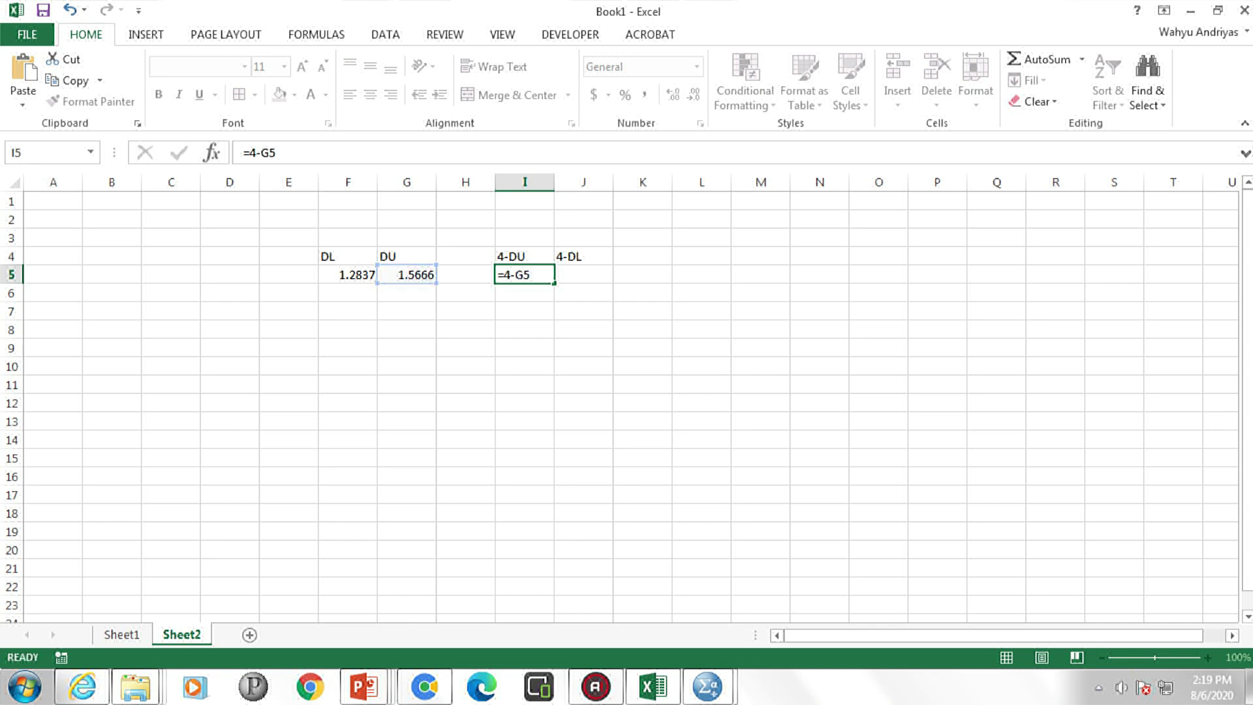
click(583, 274)
text(=)
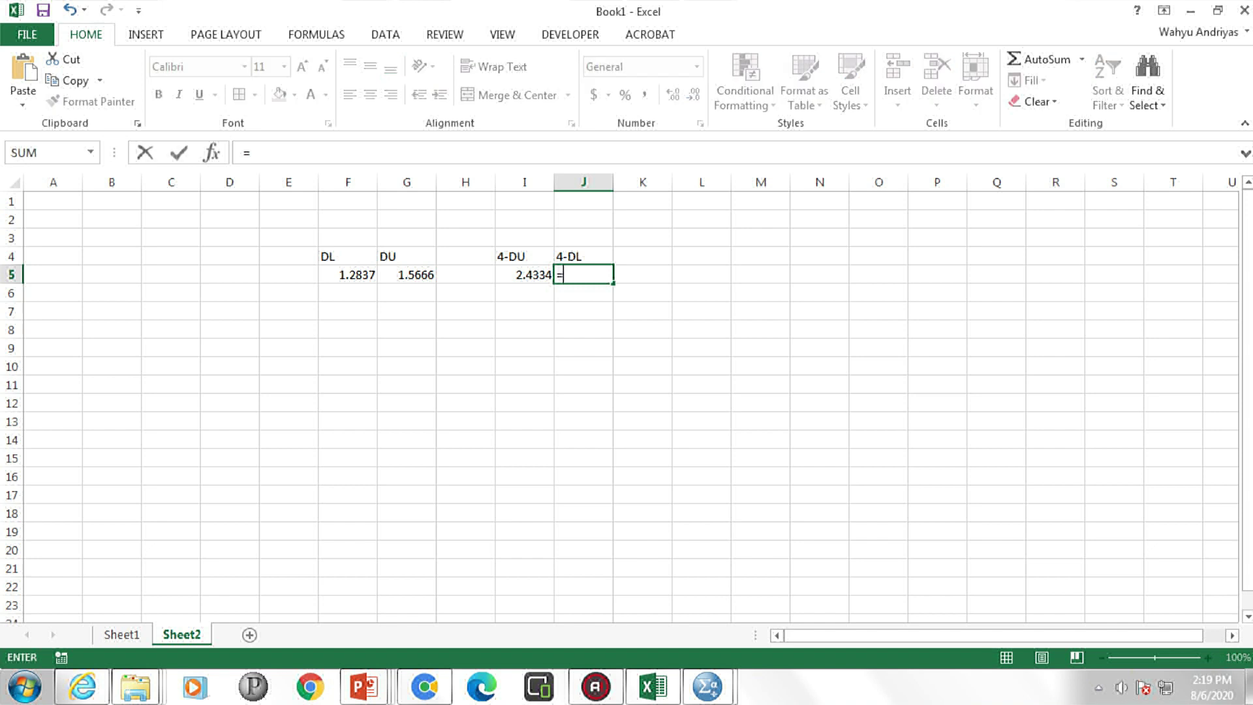
text(4-)
click(356, 275)
key(Return)
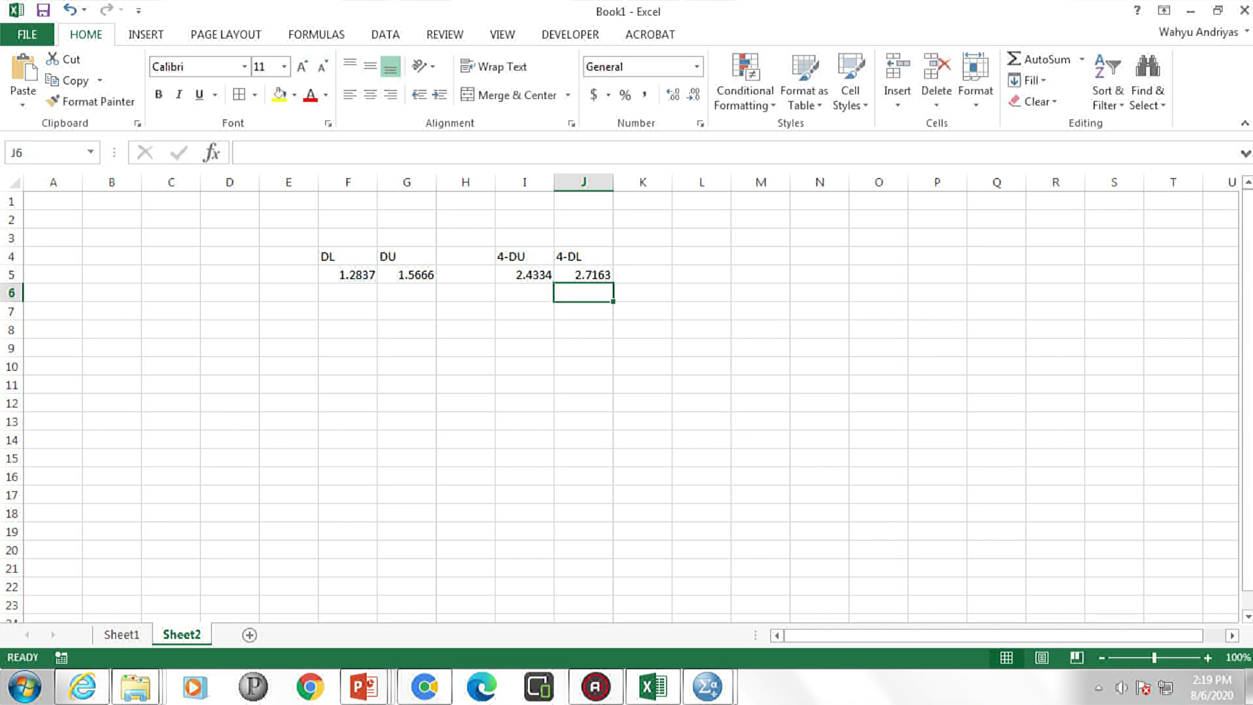
click(465, 329)
click(524, 274)
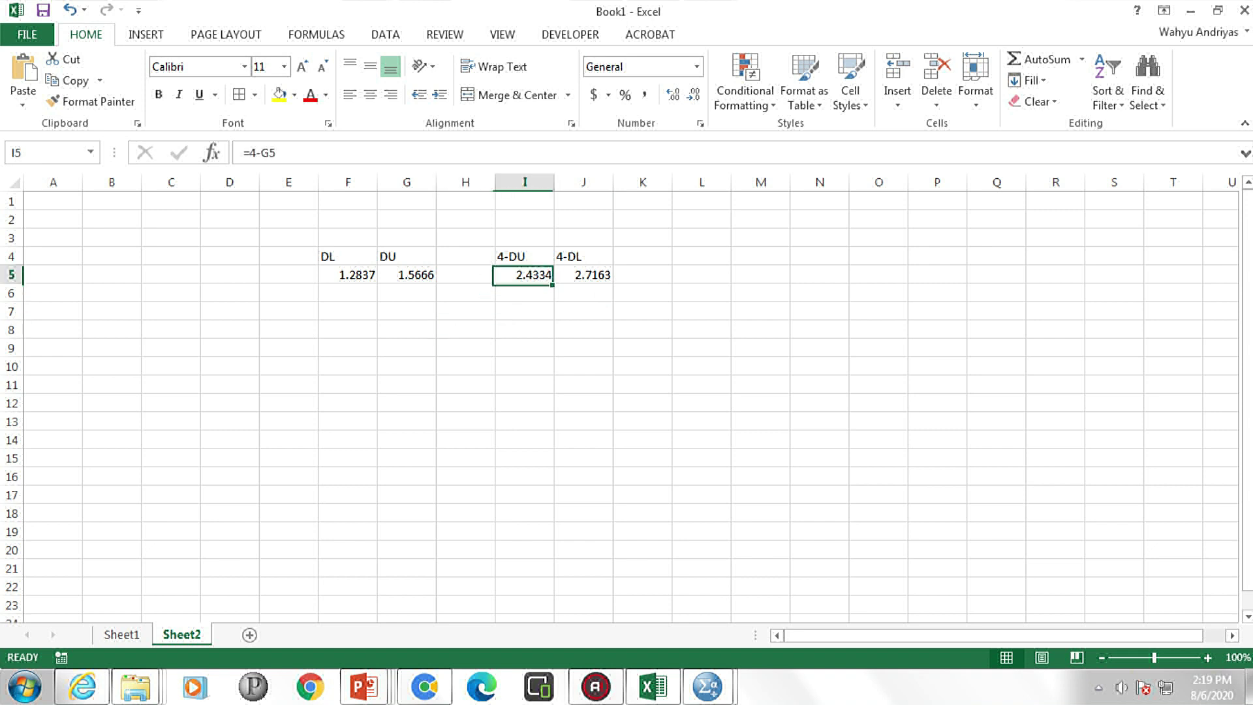
click(466, 310)
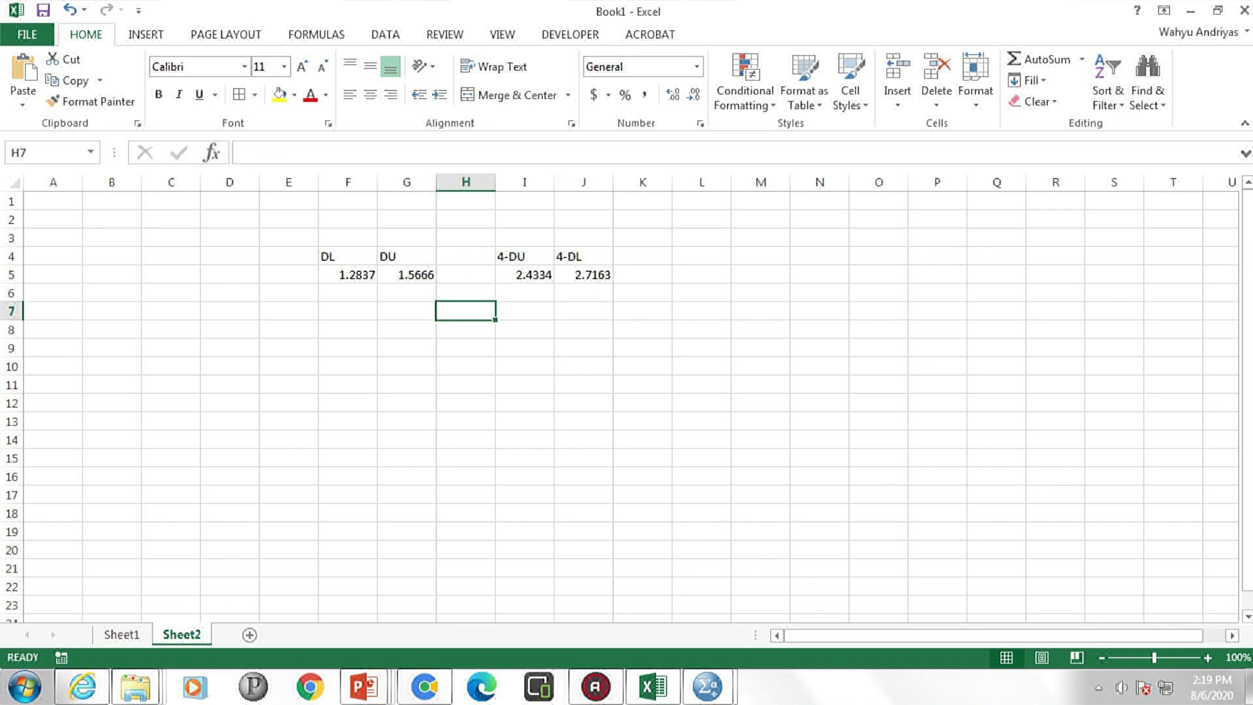
click(347, 255)
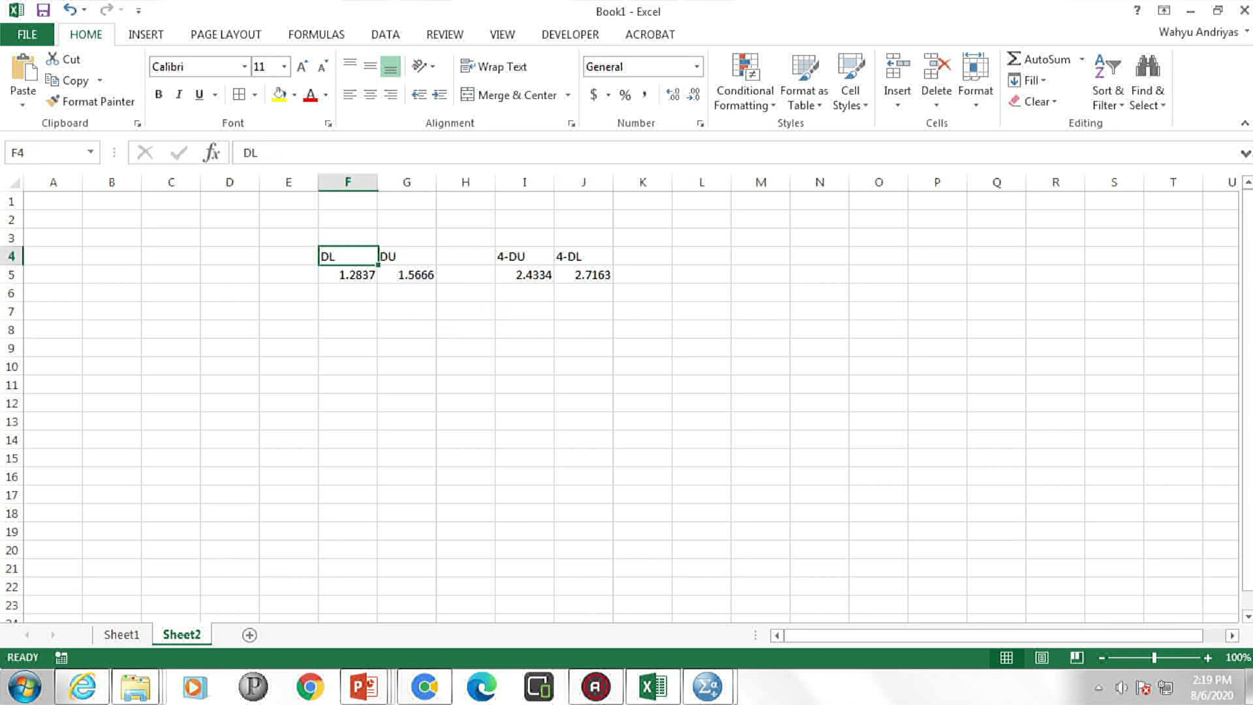
key(shift+Right)
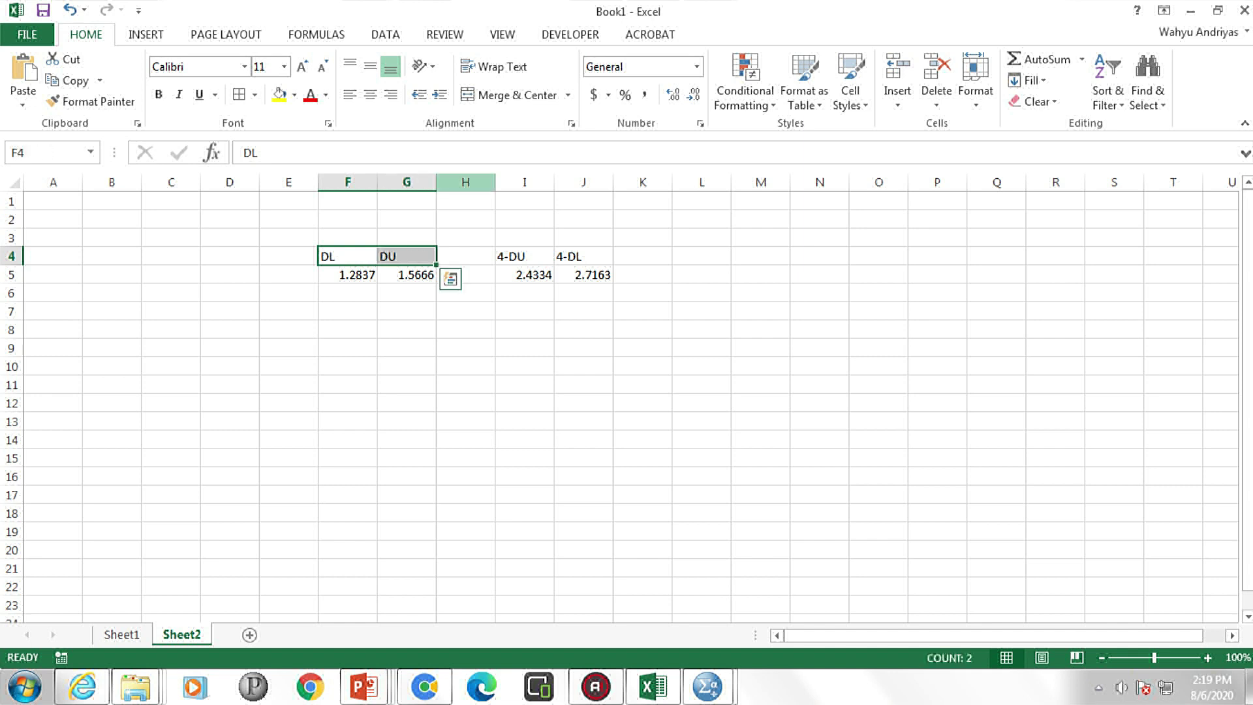
click(466, 311)
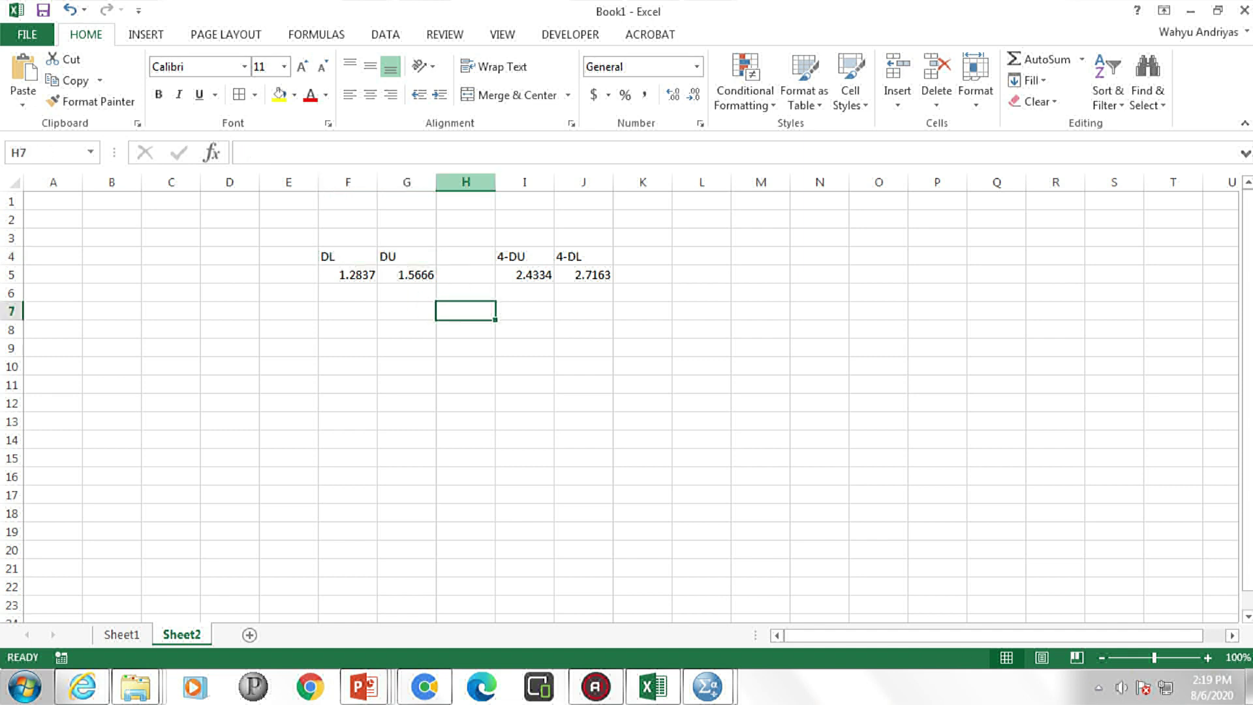
Enter the heading "Tidak ada auto korelasi" in cell H4 and fit column H's width to the text.
click(465, 256)
text(T)
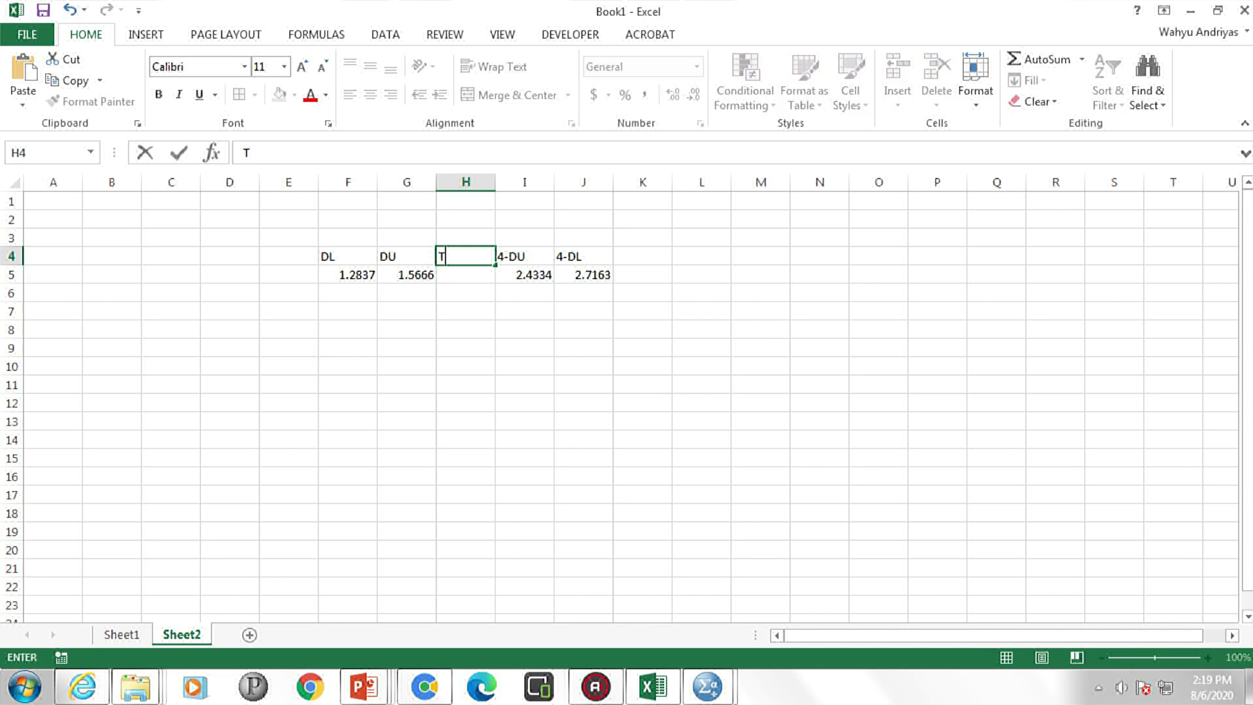
text(idak ada)
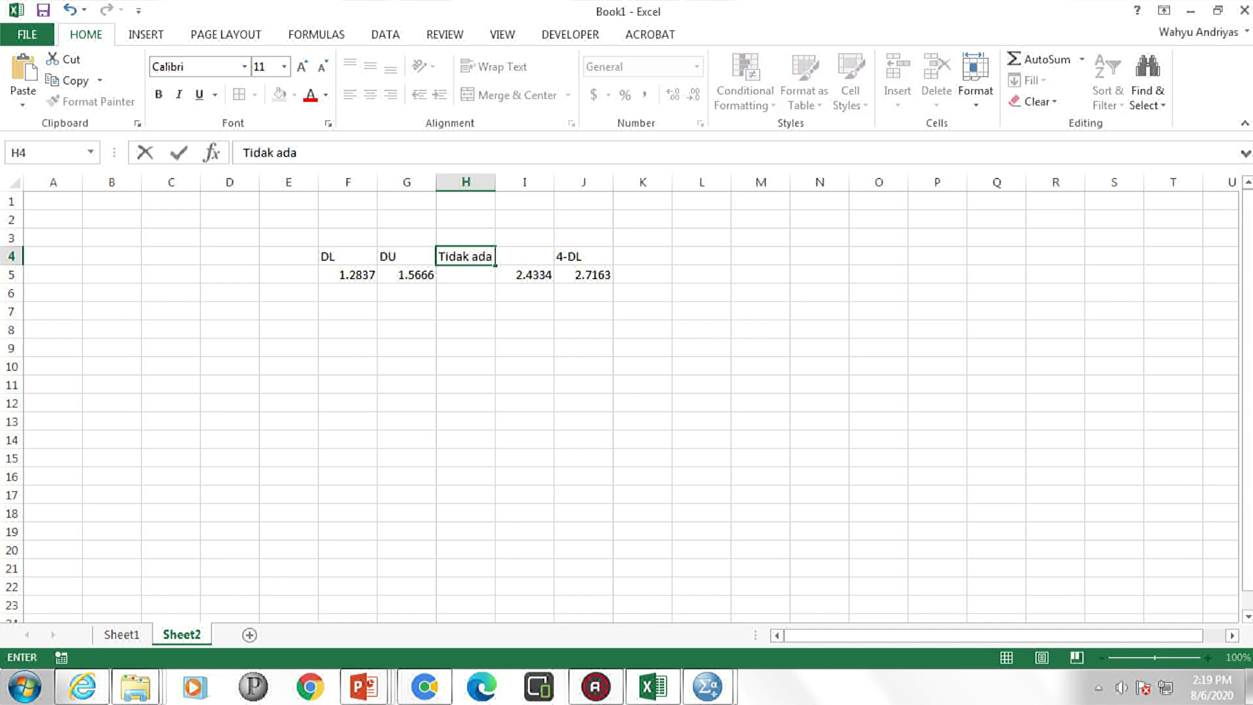
text( auto korelasi)
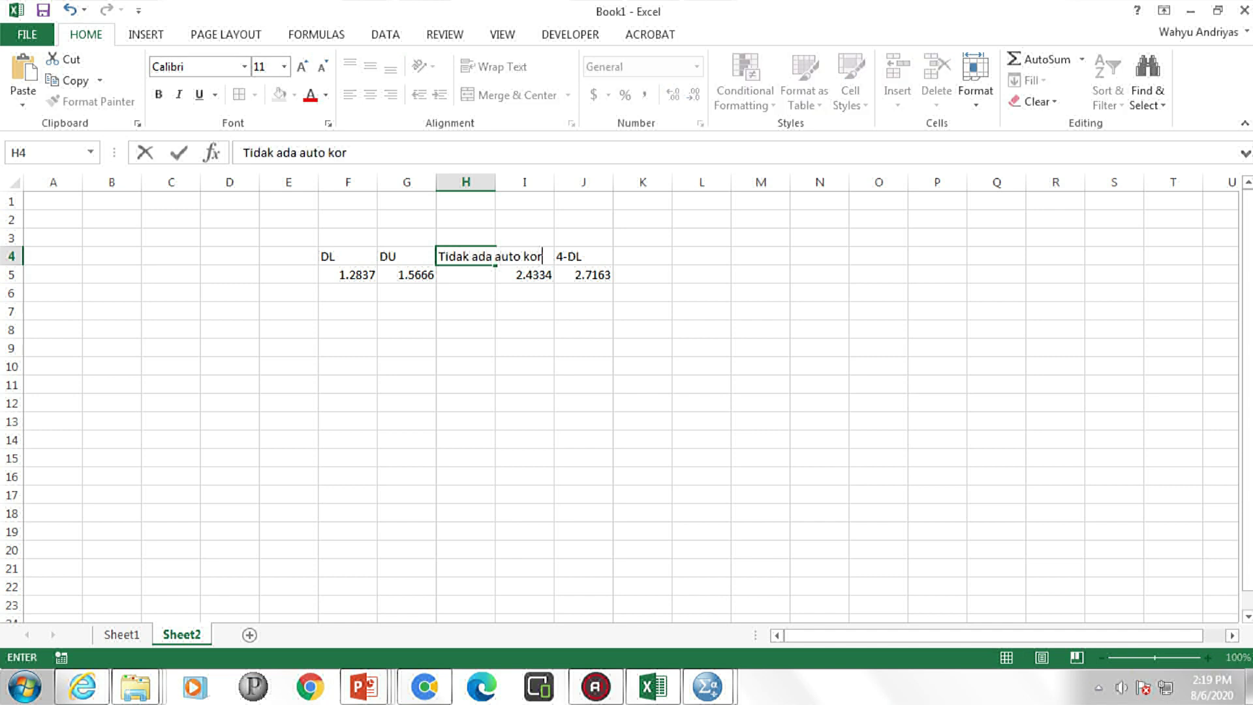
key(Return)
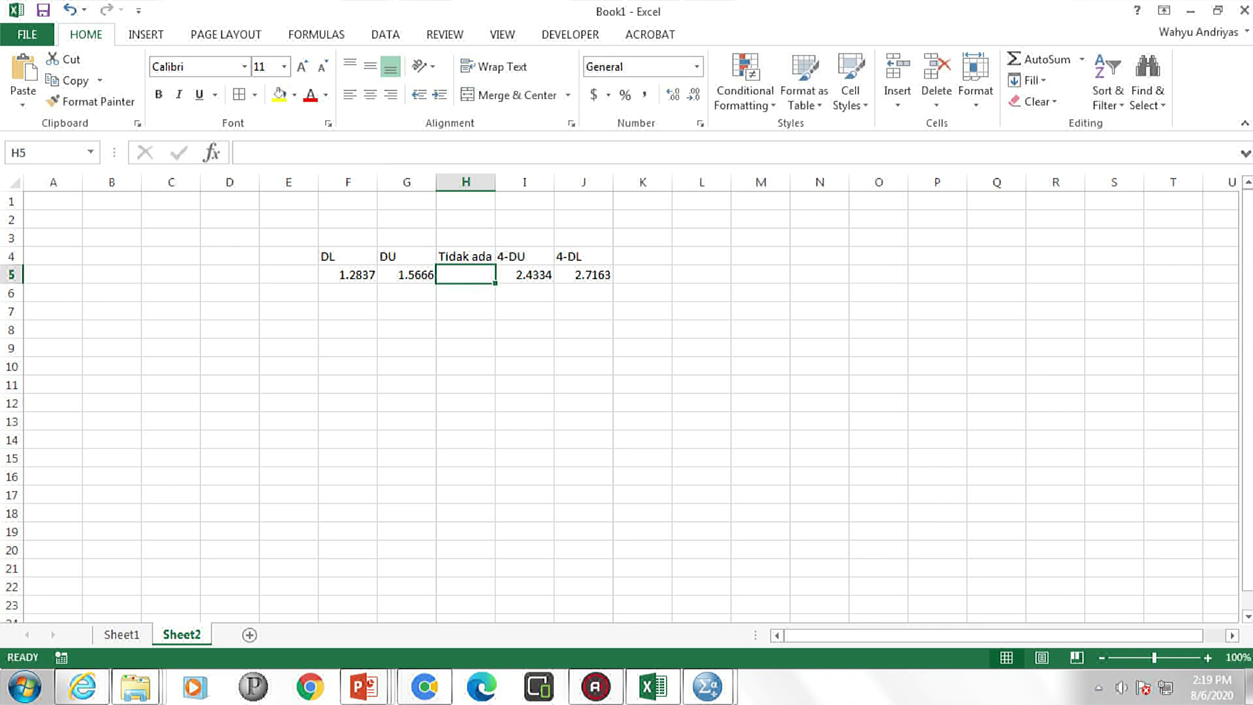
double_click(495, 182)
click(505, 311)
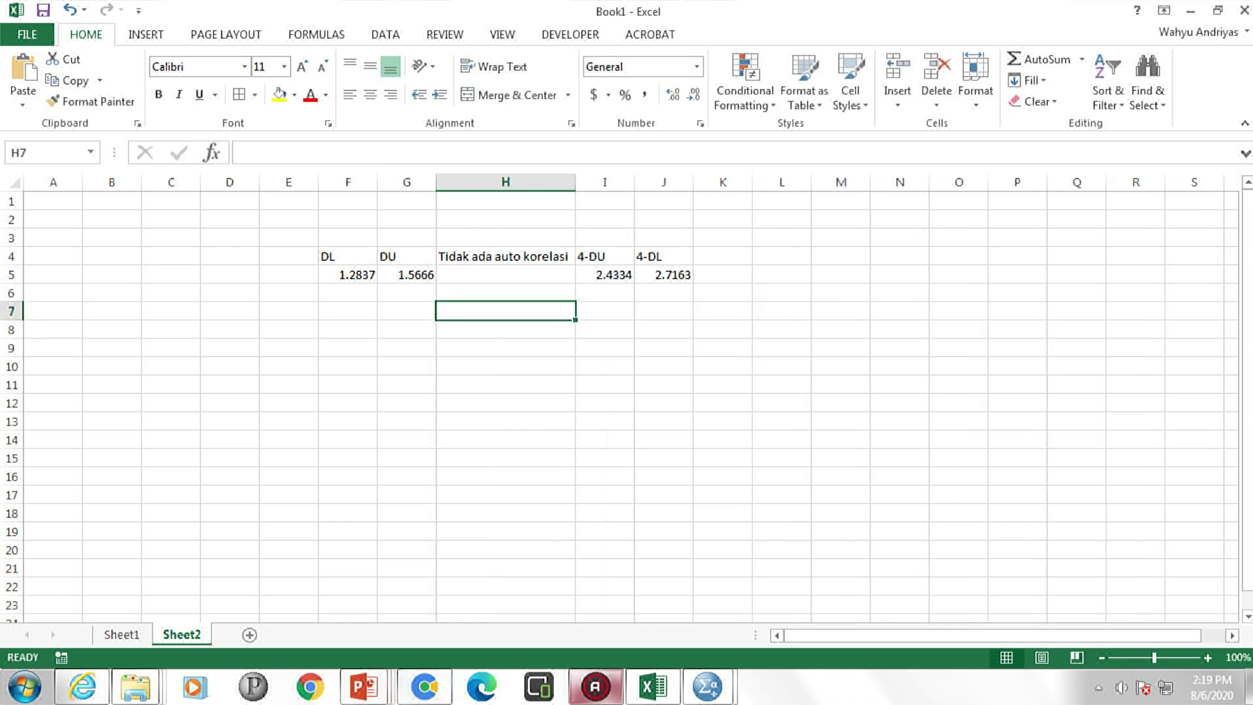
Check the Durbin-Watson value in the Model Summary table of the SPSS output and return to the Excel workbook.
click(707, 687)
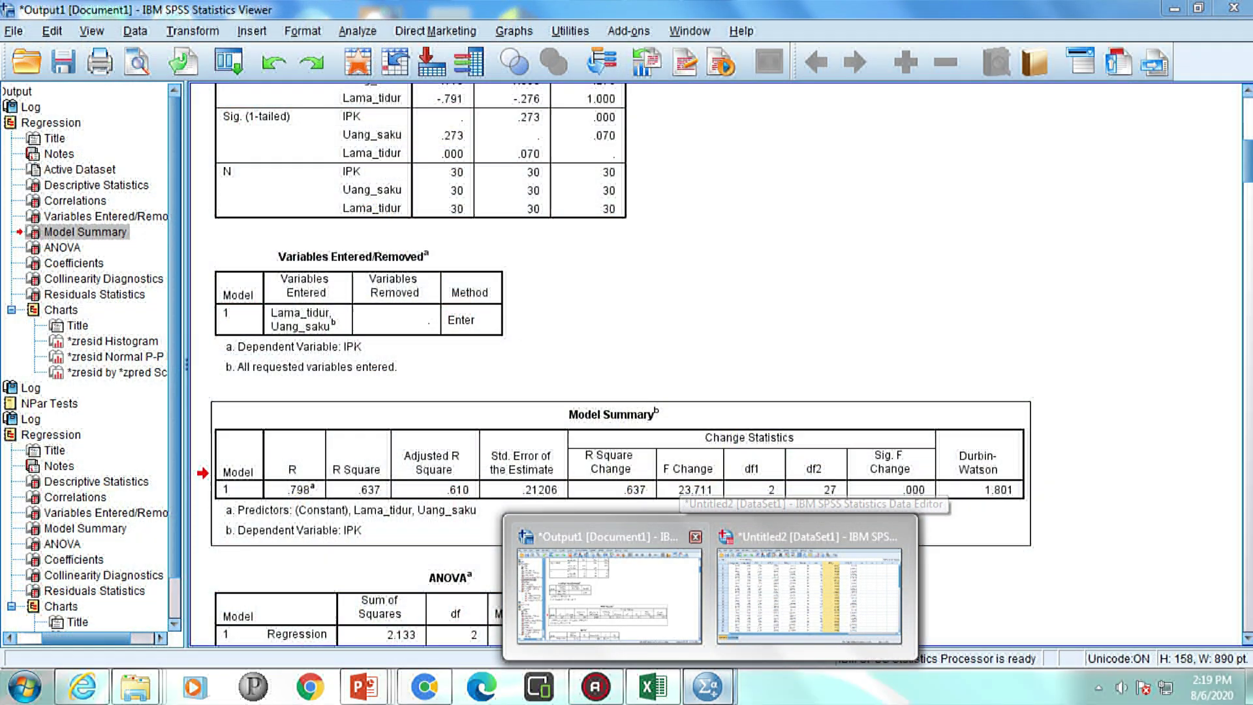
click(609, 594)
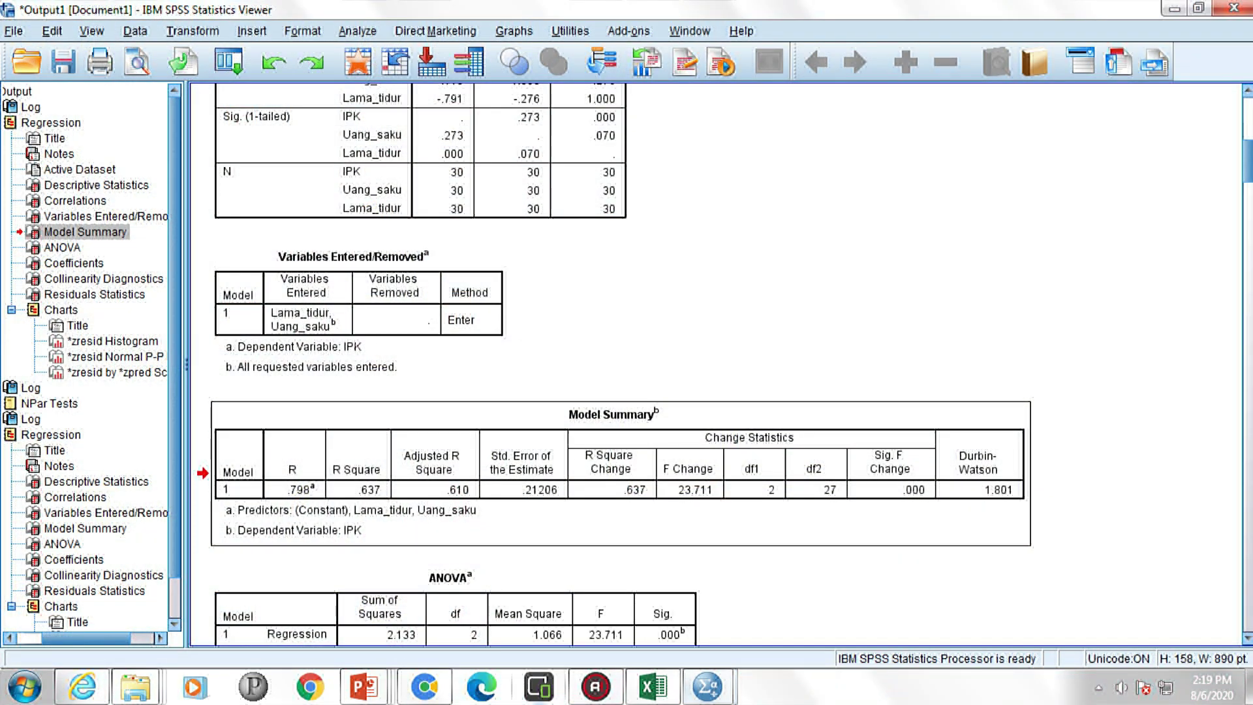
click(653, 686)
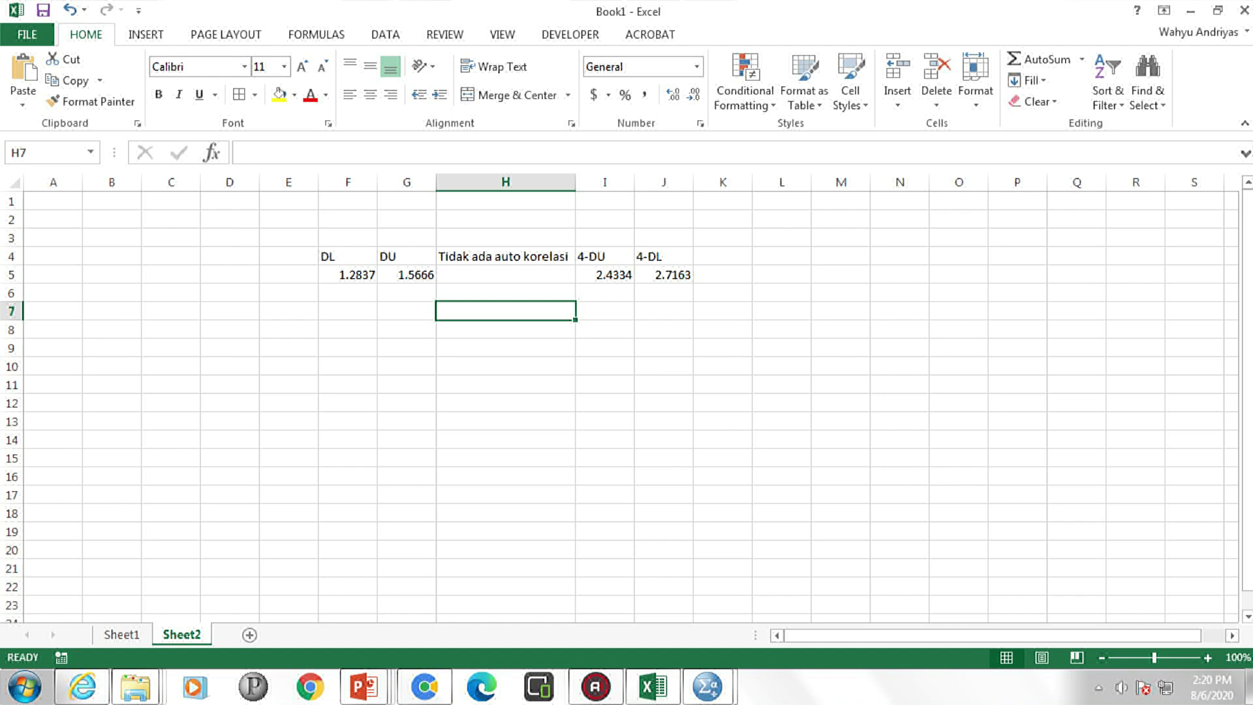
click(406, 365)
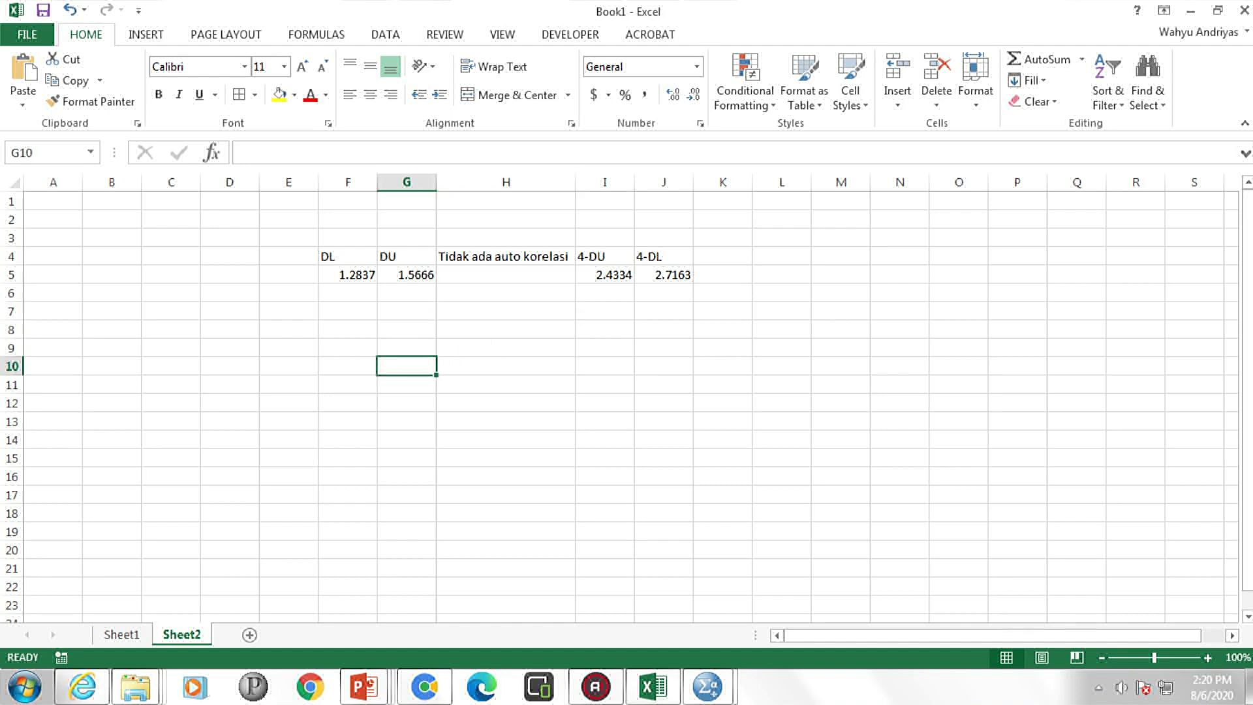
key(Up)
key(Up)
key(Up)
key(Up)
key(Up)
key(Right)
key(Right)
key(Right)
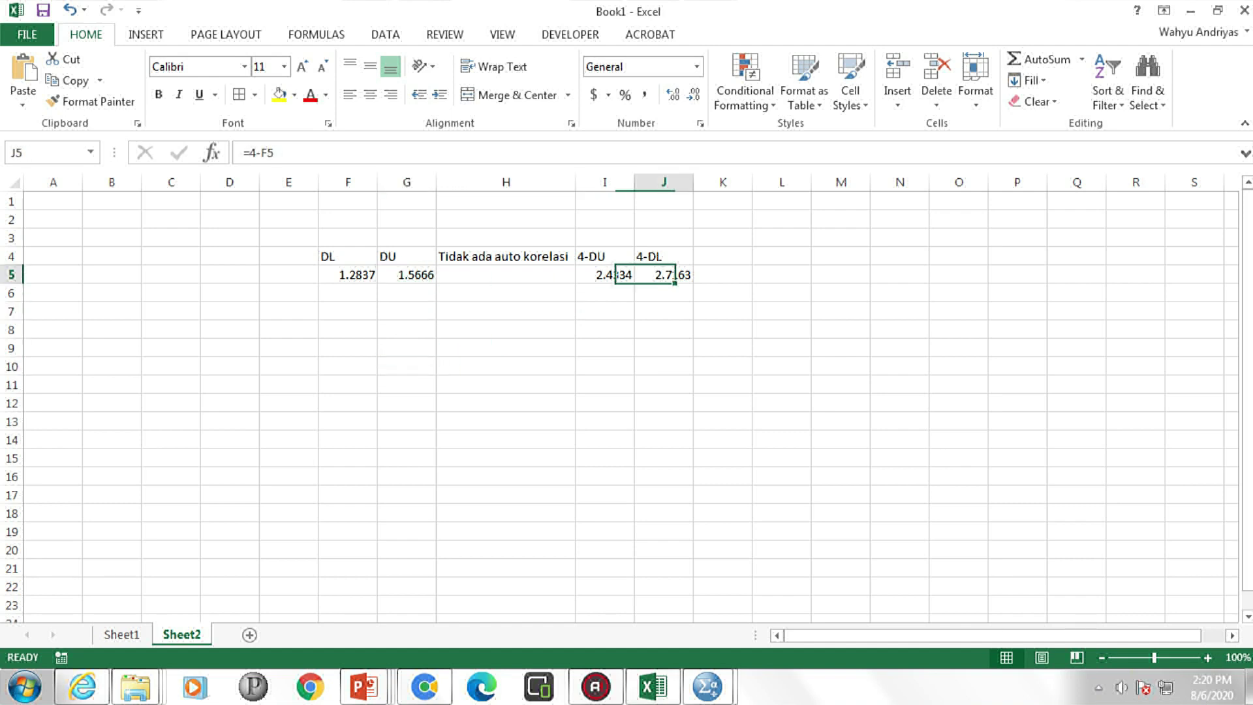
Enter the rounded Durbin-Watson value 1.8 in cell H5 and select it together with its heading in H4.
click(505, 274)
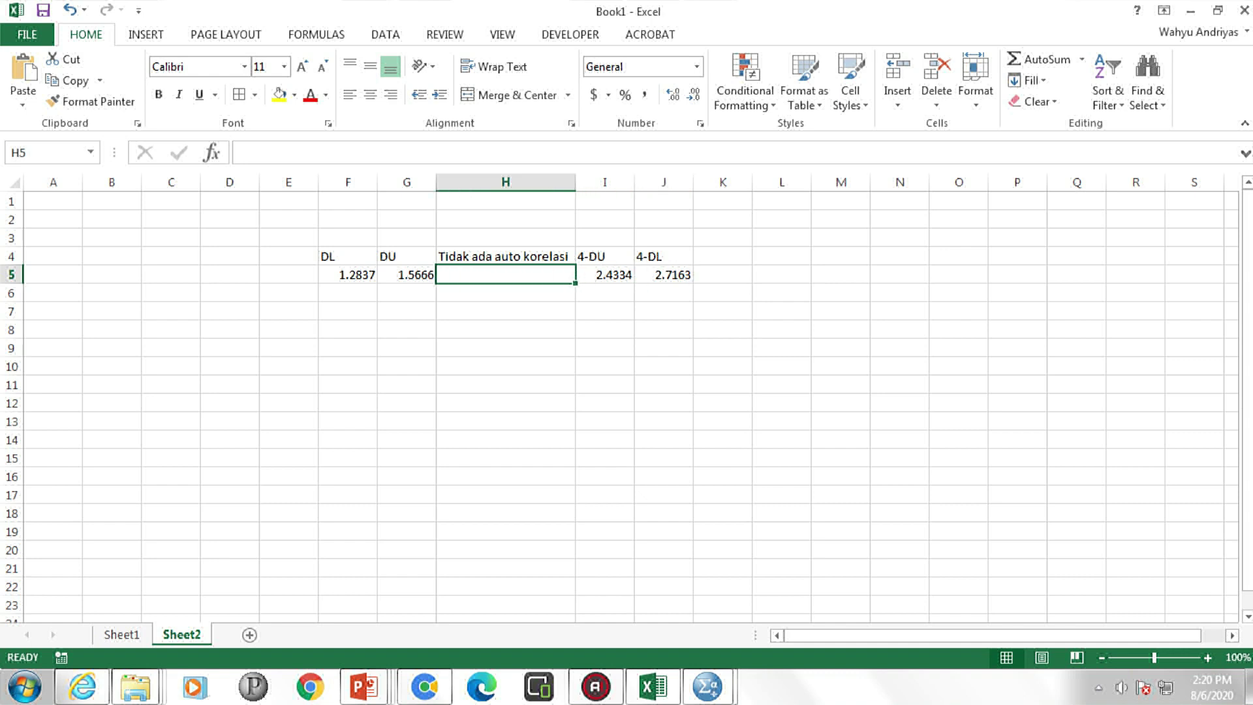
text(1)
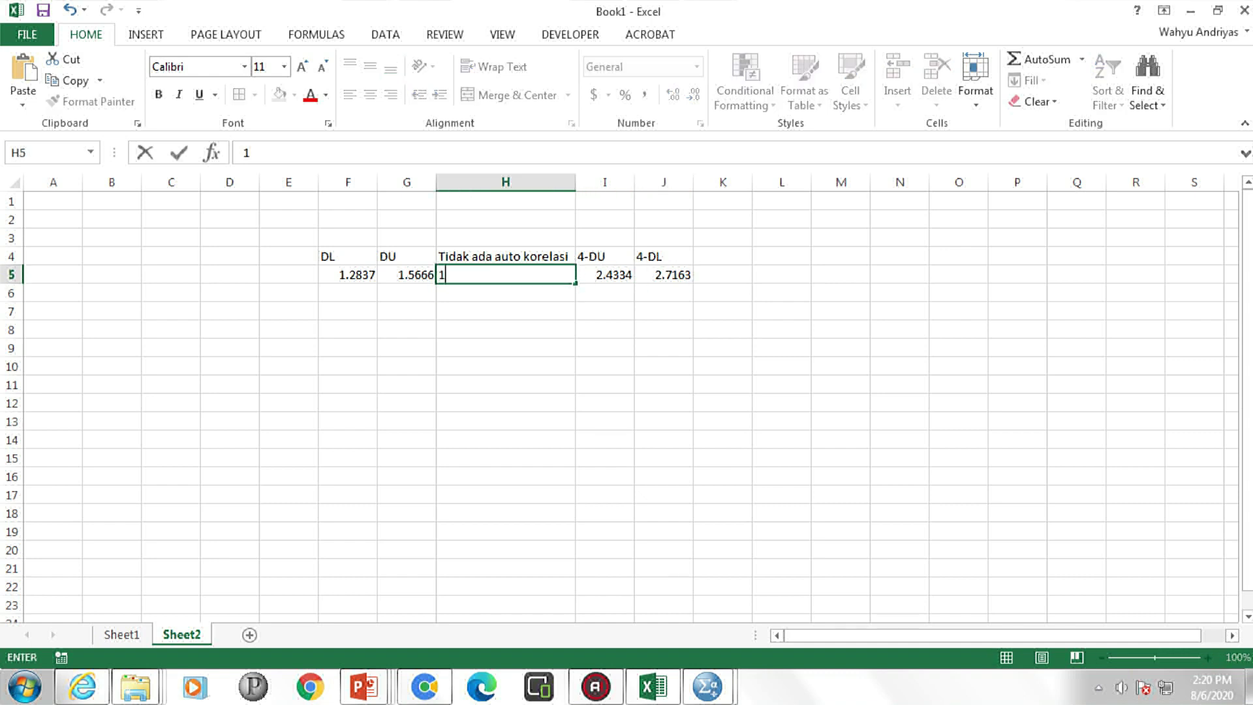
text(.8)
key(Return)
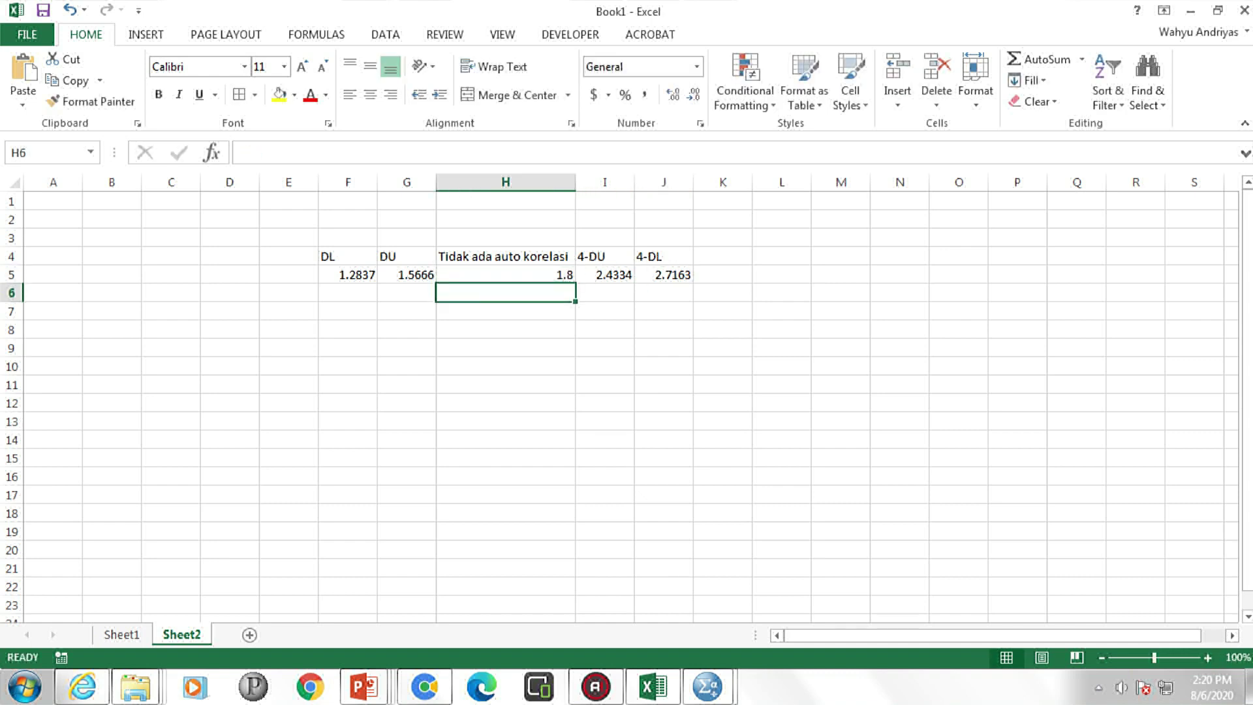
mouse_move(505, 256)
mouse_down()
mouse_move(505, 292)
mouse_move(505, 274)
mouse_up()
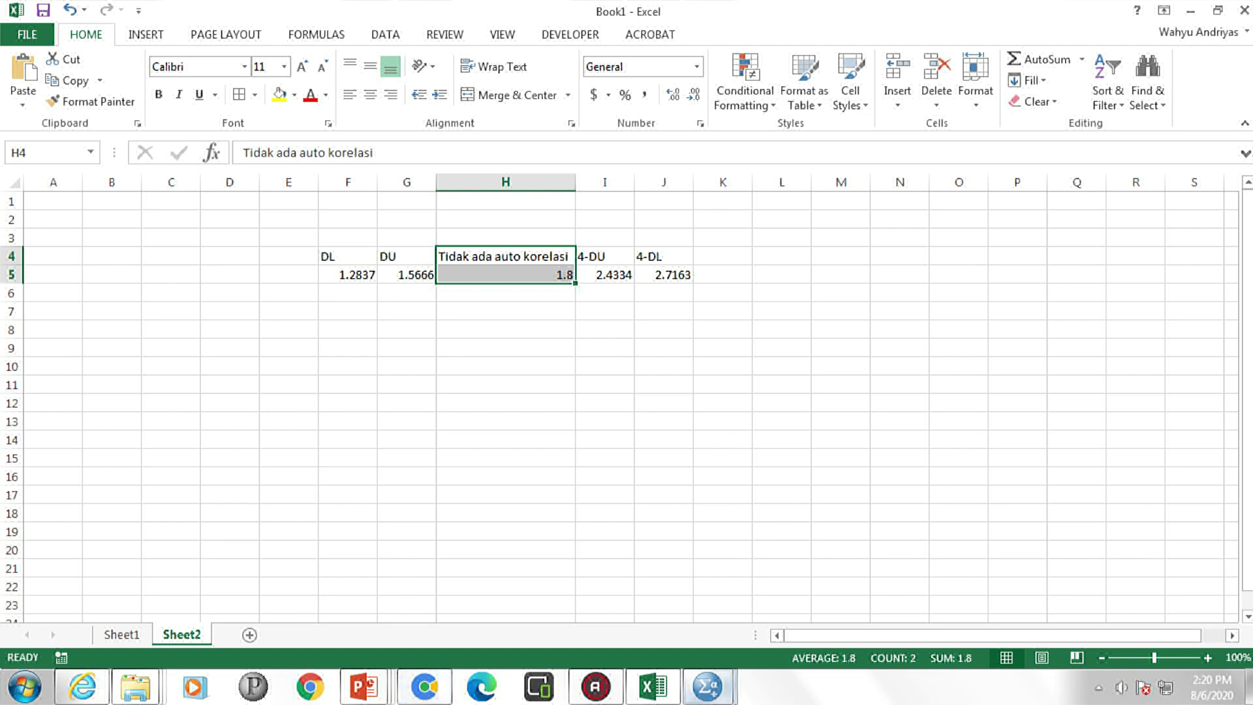
Switch to the SPSS output and examine the Model Summary, ANOVA, Coefficients and Collinearity Diagnostics tables of the regression.
mouse_move(708, 686)
click(653, 588)
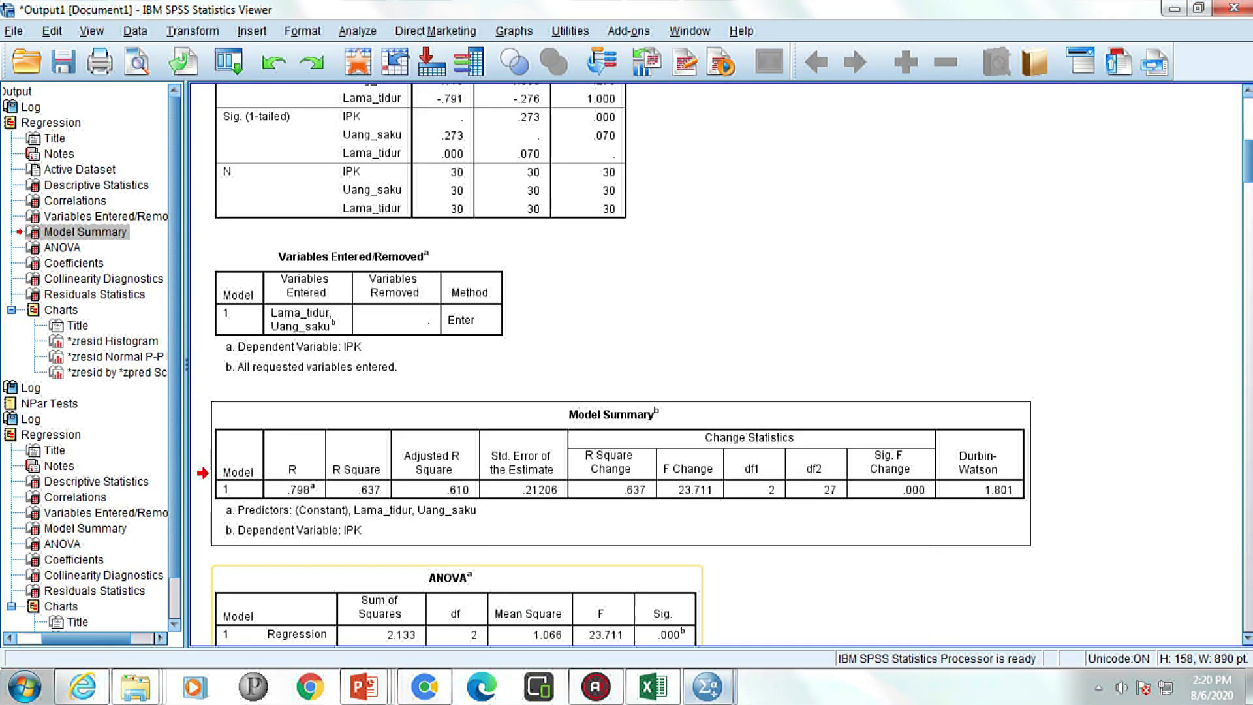
scroll(718, 365, down, 3)
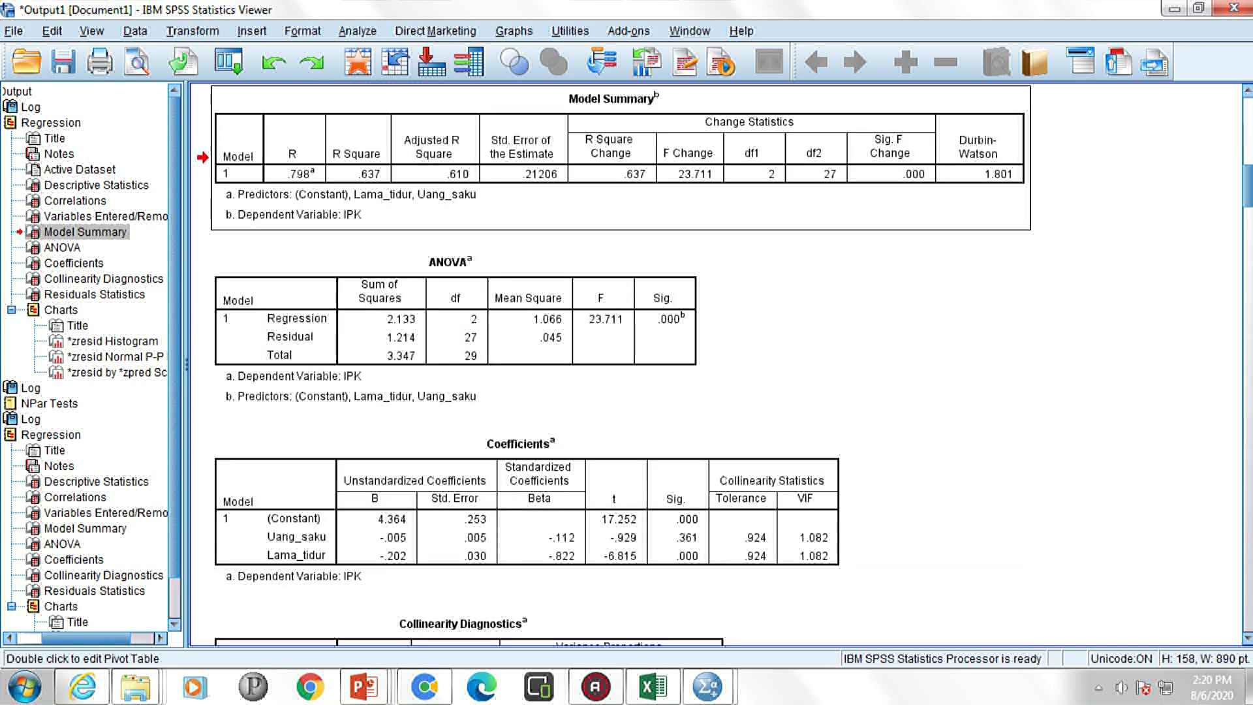
key(Down)
scroll(718, 365, down, 5)
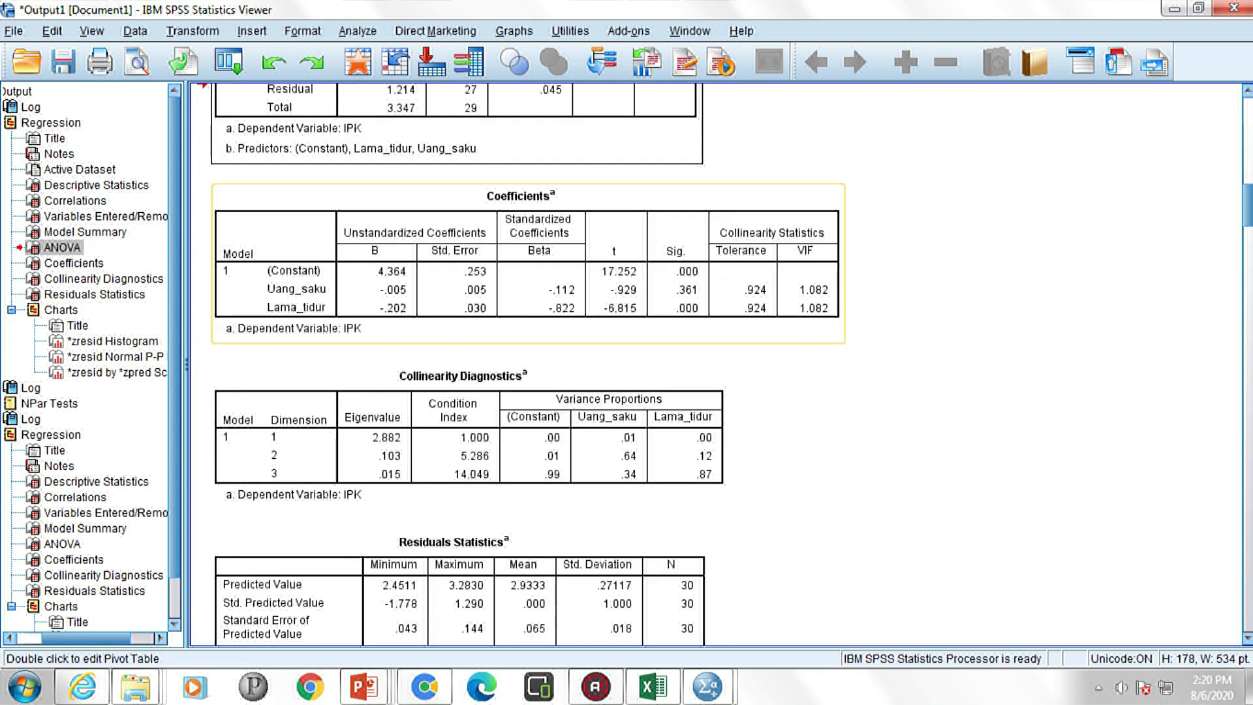
scroll(718, 365, down, 1)
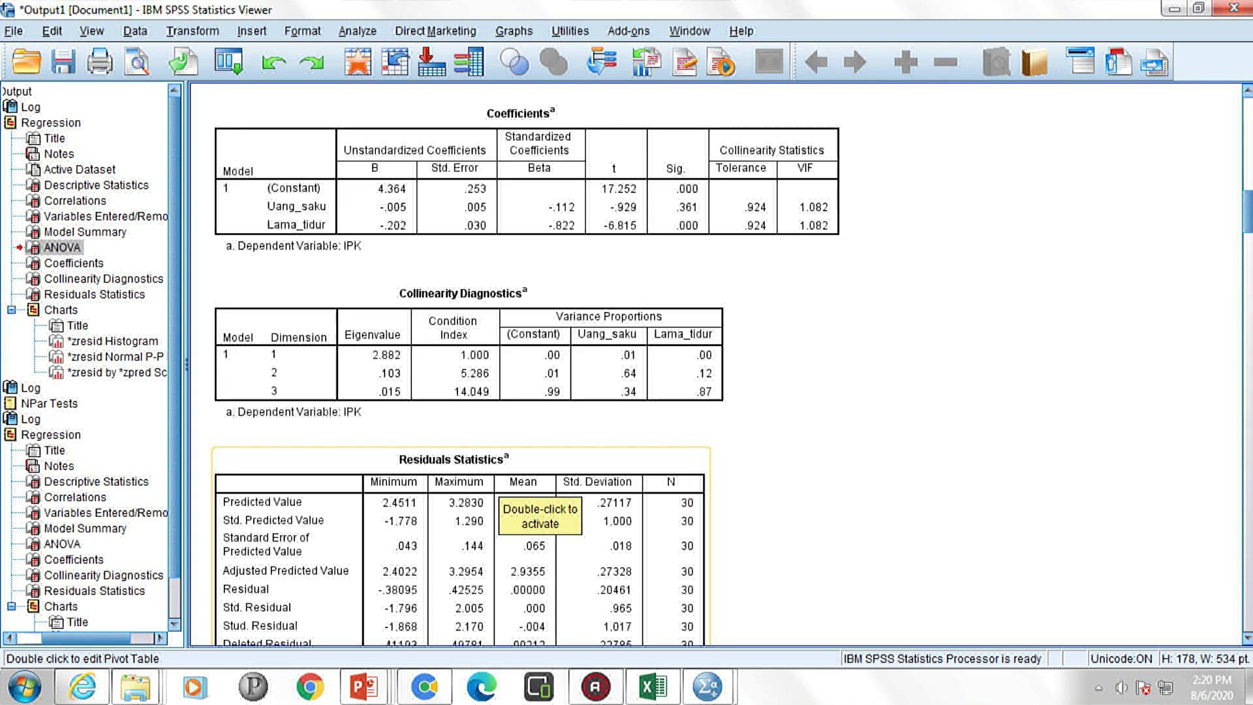
click(610, 421)
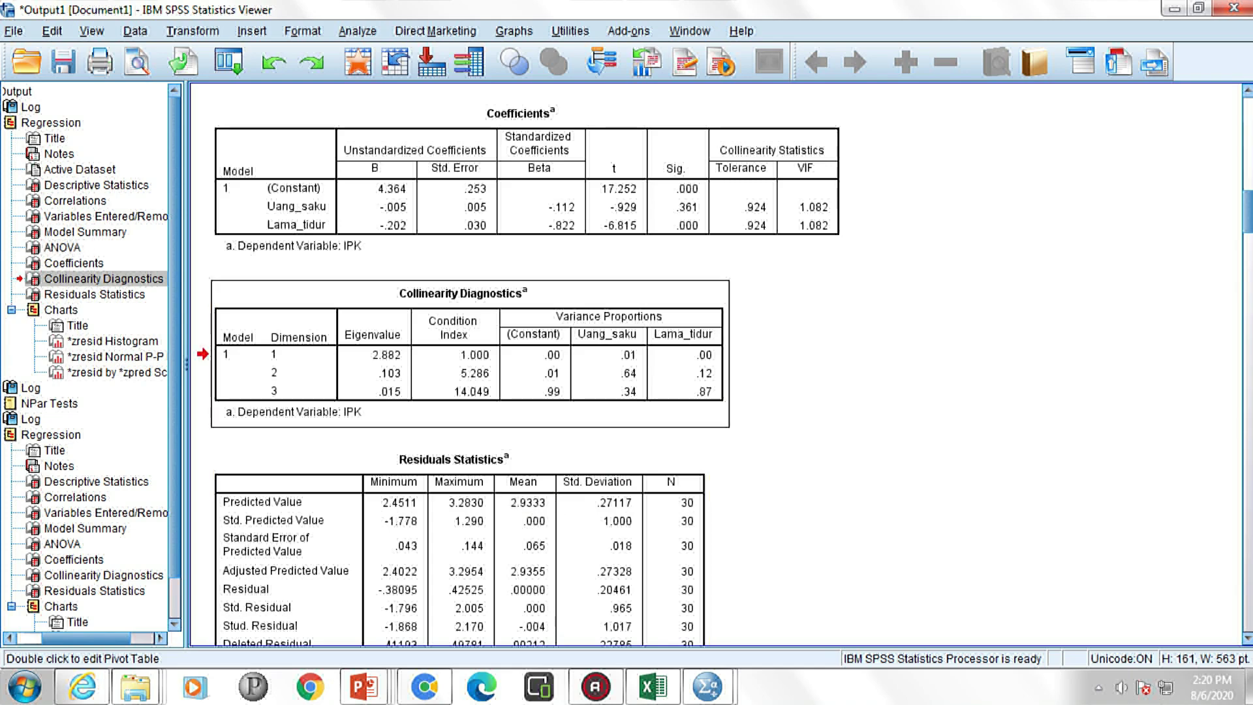
scroll(611, 421, down, 3)
scroll(610, 421, down, 1)
scroll(611, 421, up, 10)
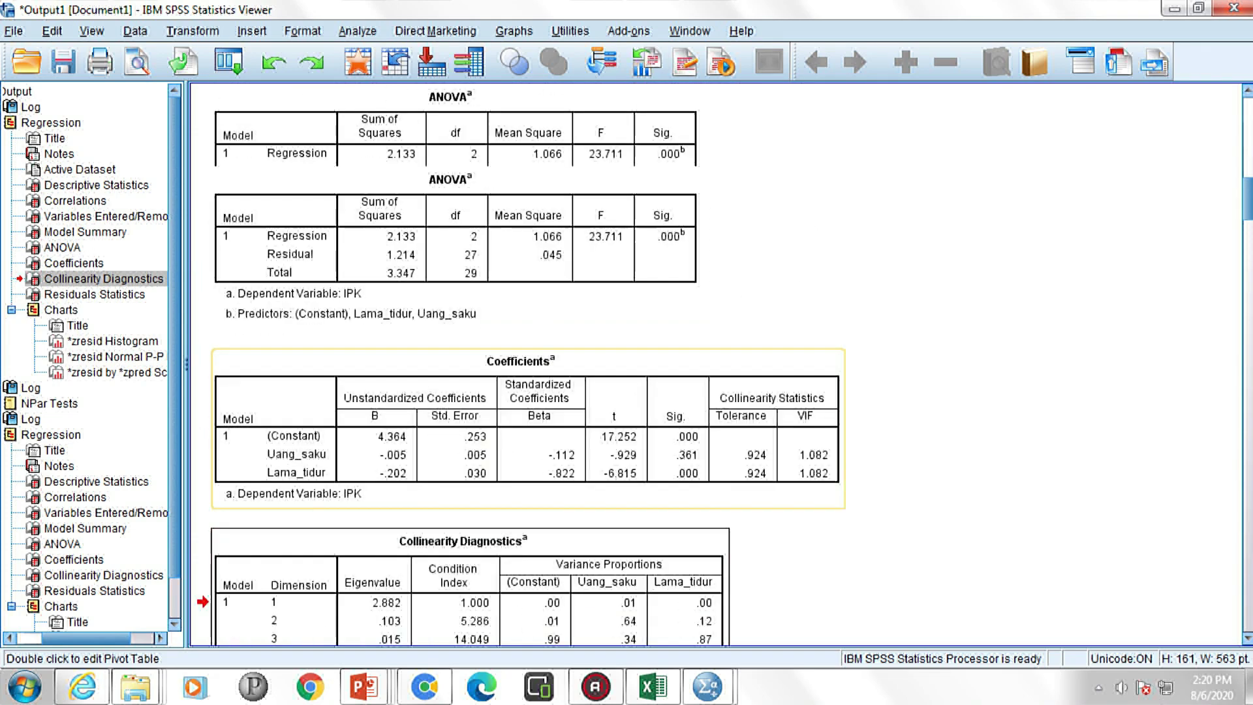
scroll(718, 365, up, 5)
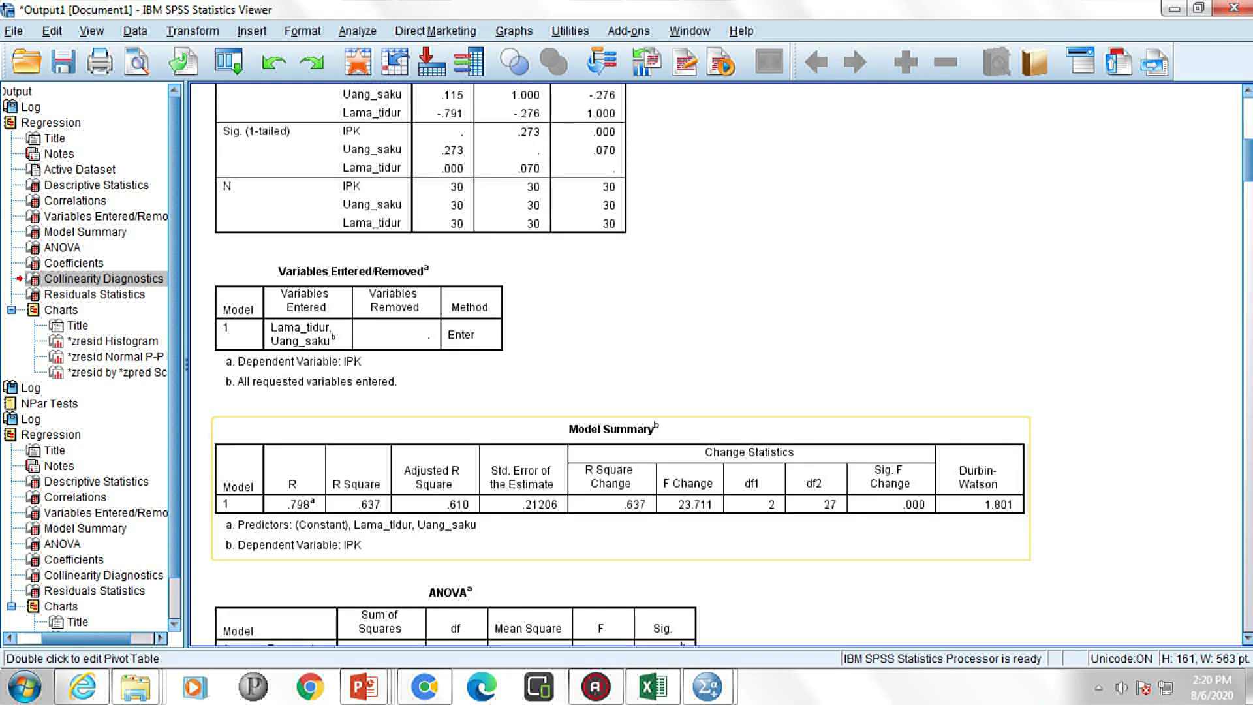
scroll(717, 366, down, 5)
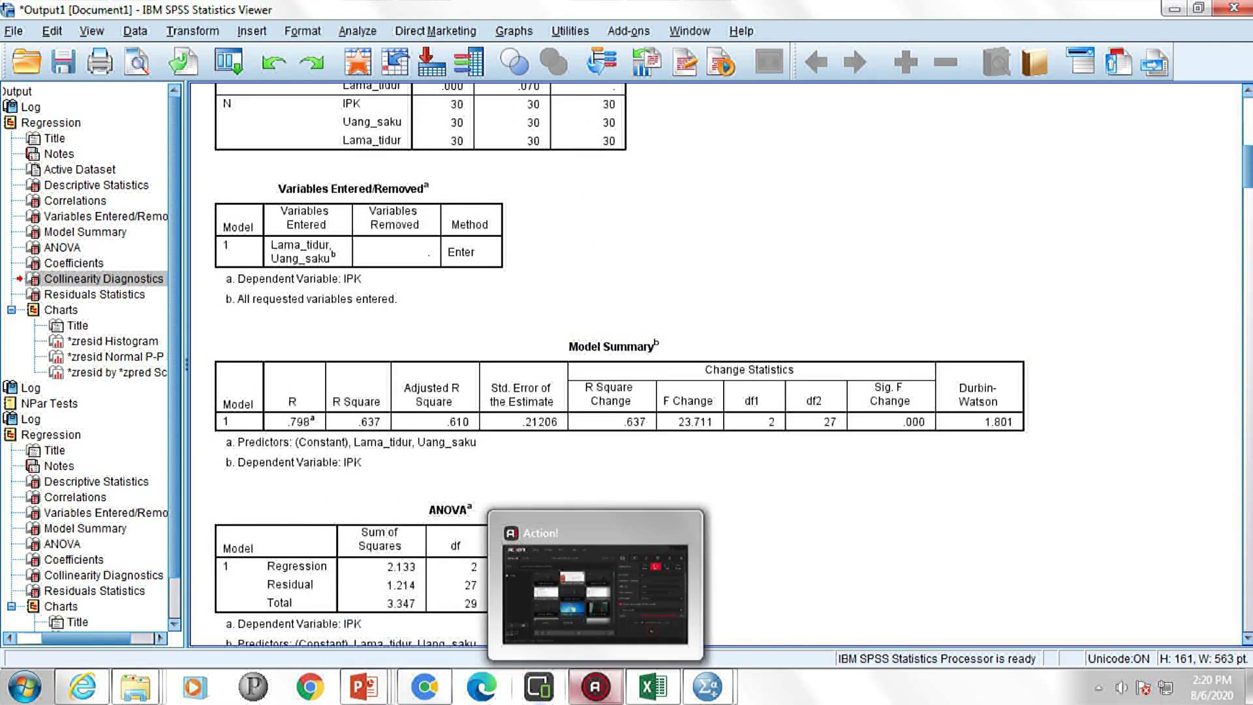
Switch to the PowerPoint slide show and advance past the autocorrelation and run test slides to the model feasibility slide with the ANOVA table.
mouse_move(364, 686)
click(564, 587)
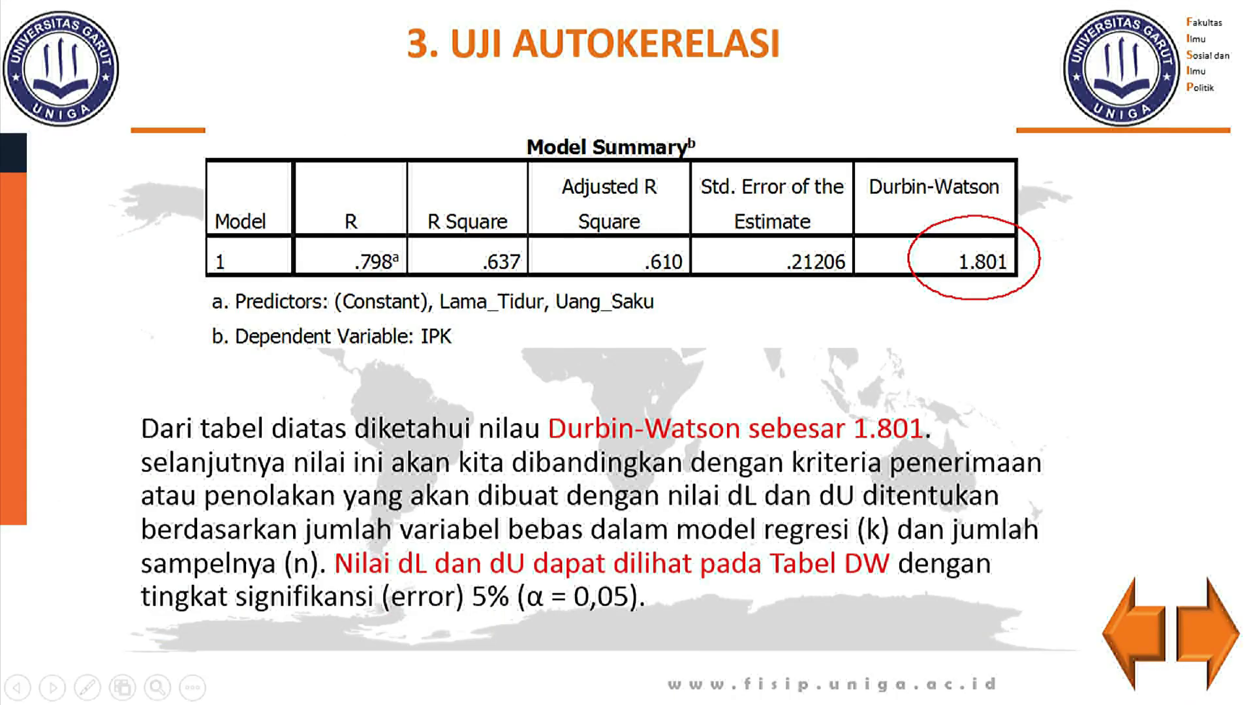
key(Right)
key(Right)
key(Right)
key(Right)
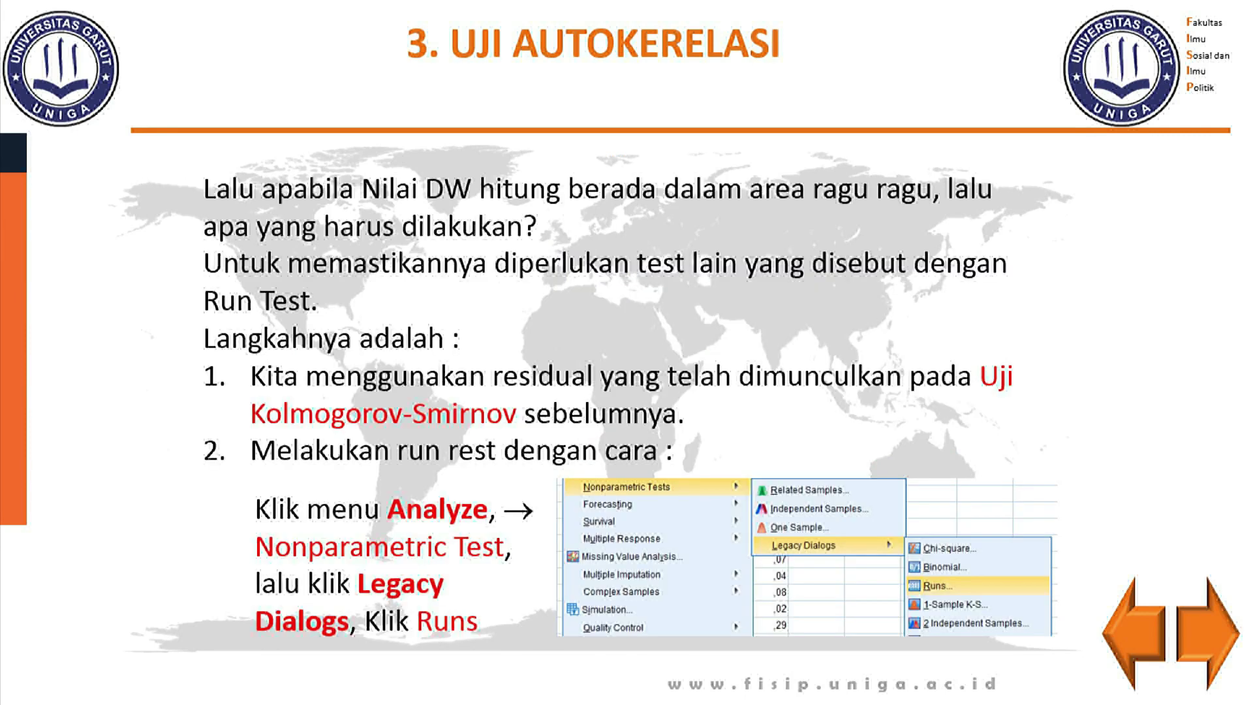
key(Right)
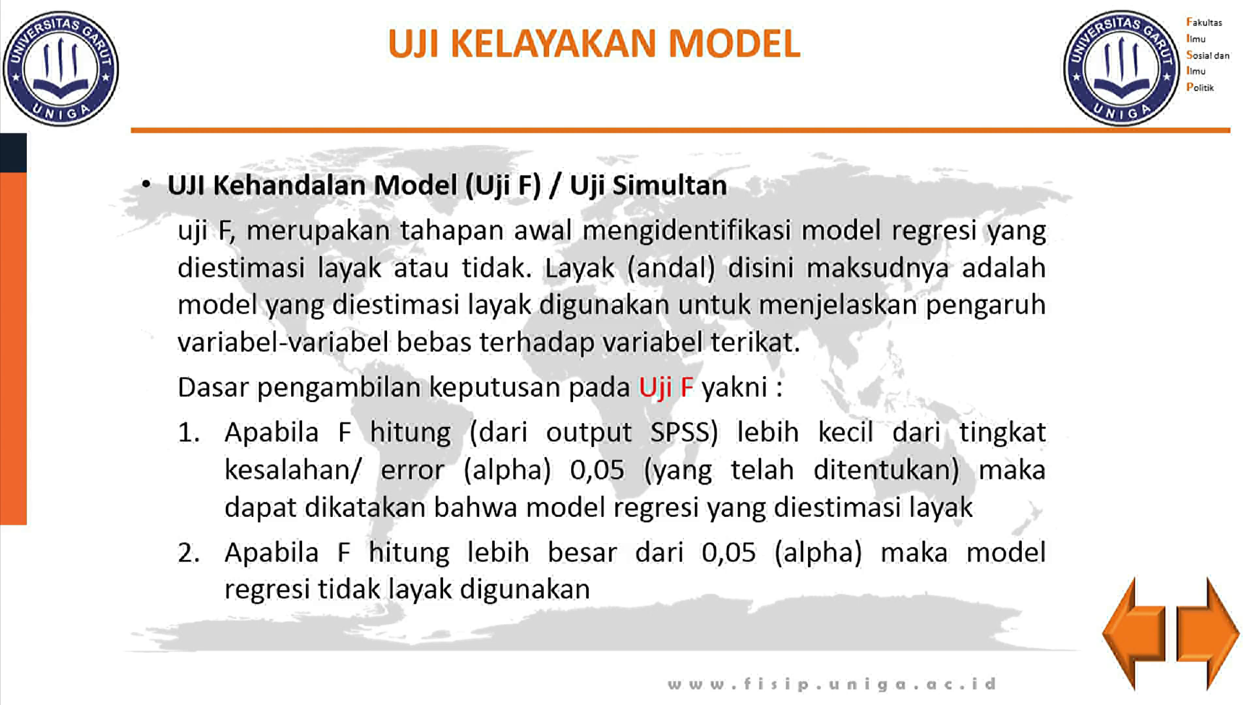
key(Right)
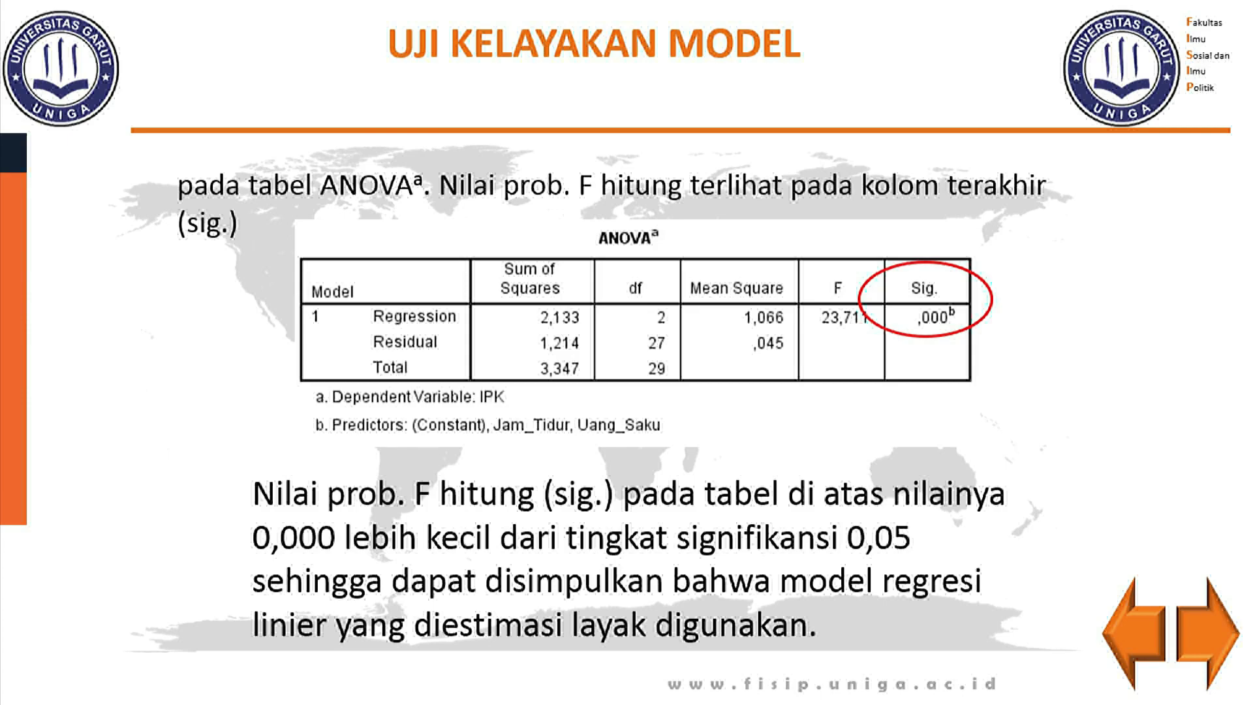
Go back to the model feasibility slide that explains the F test and read its decision criteria.
key(Left)
key(Right)
key(Left)
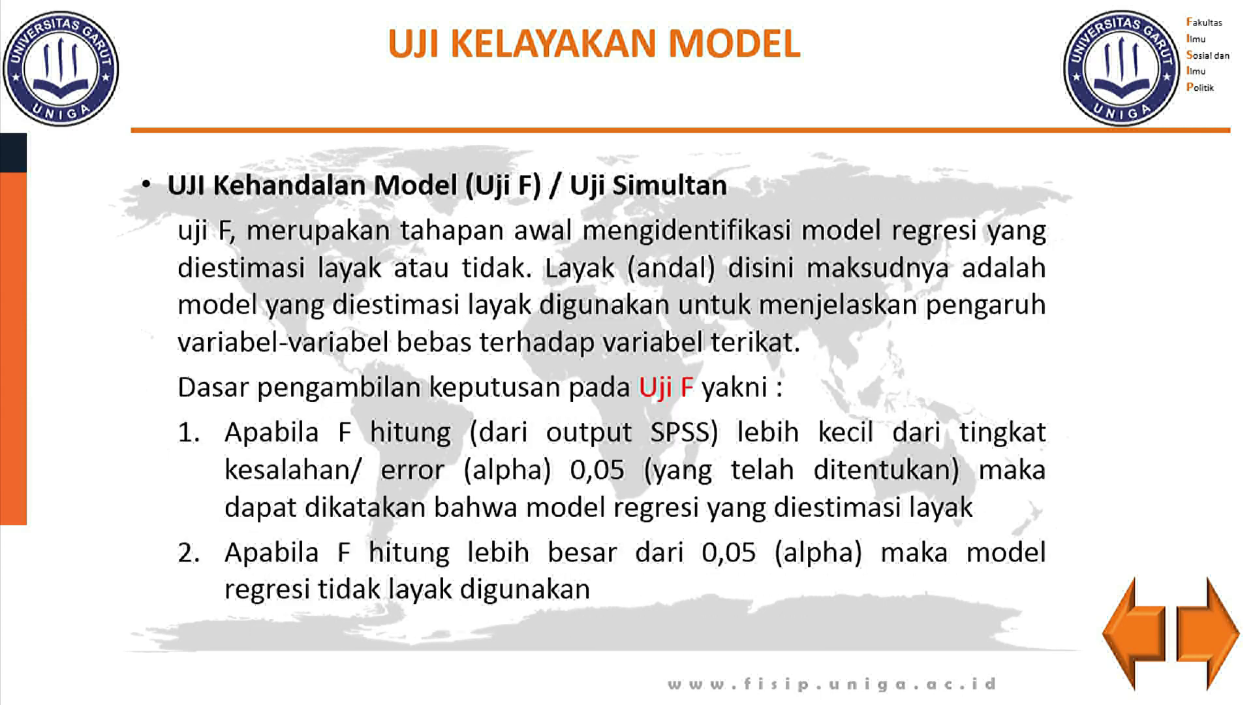
key(Right)
key(Left)
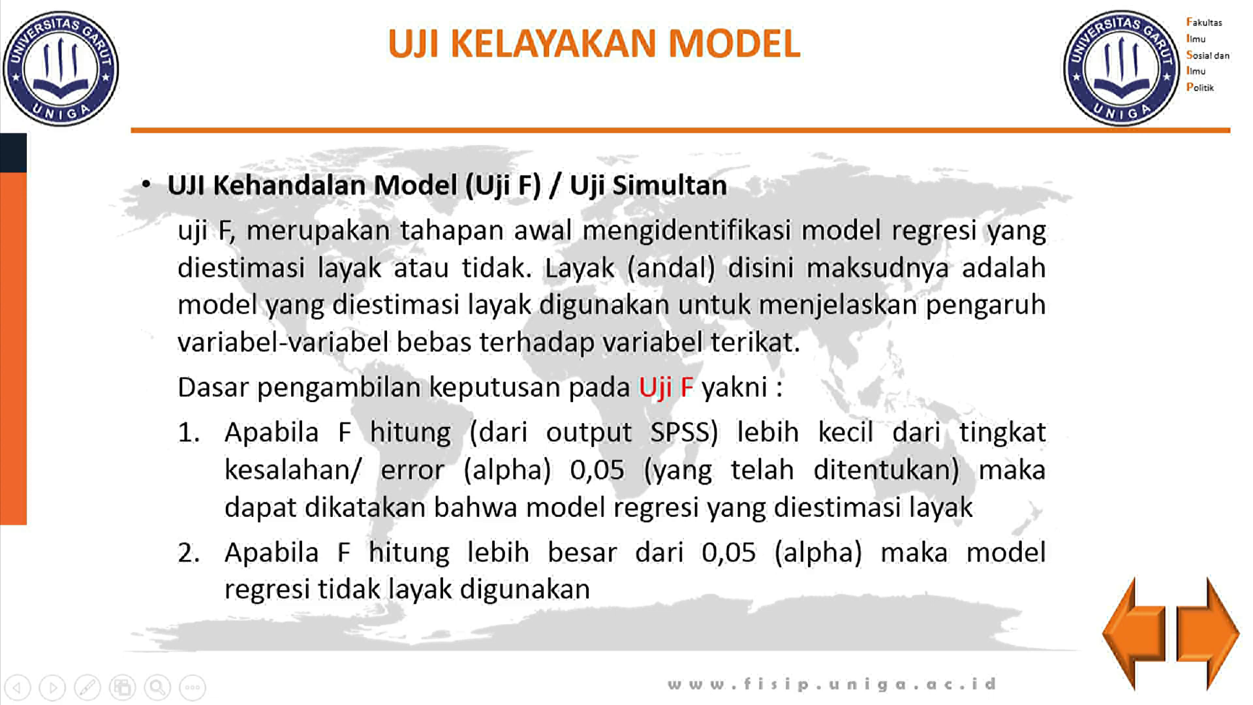
Switch to the SPSS output and examine the Model Summary, ANOVA and following tables and charts of the IPK regression.
key(super)
click(708, 687)
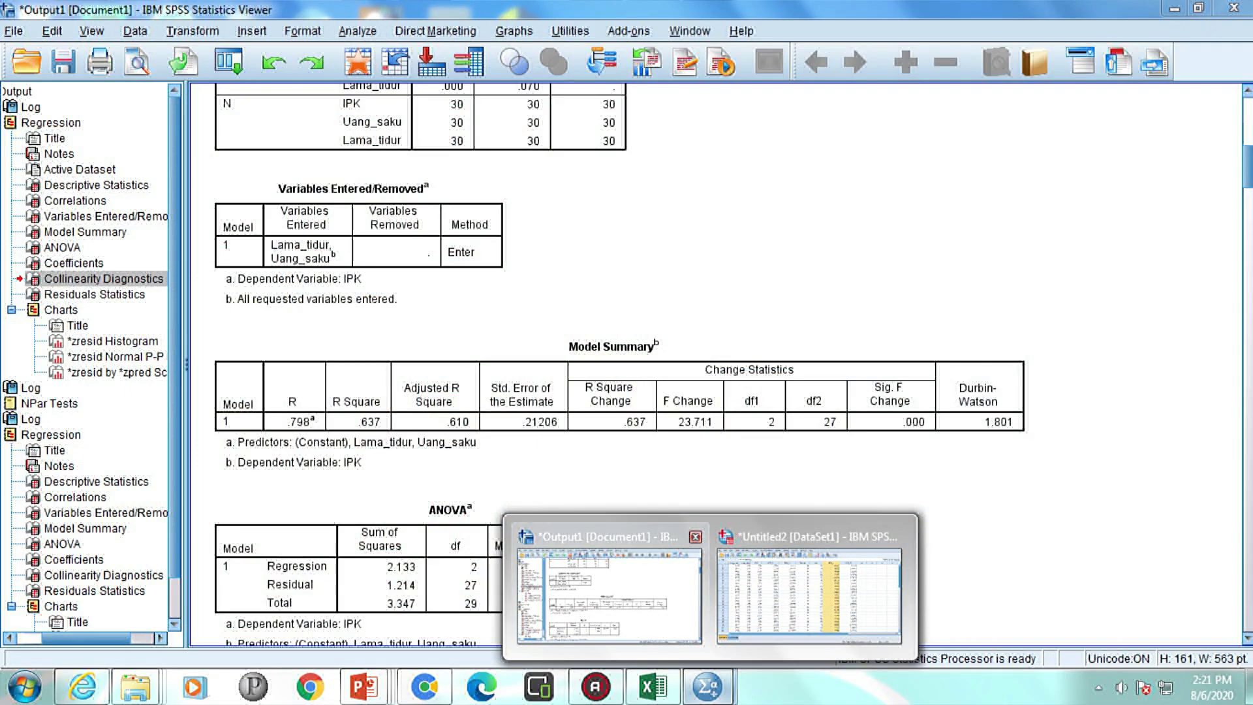
click(609, 590)
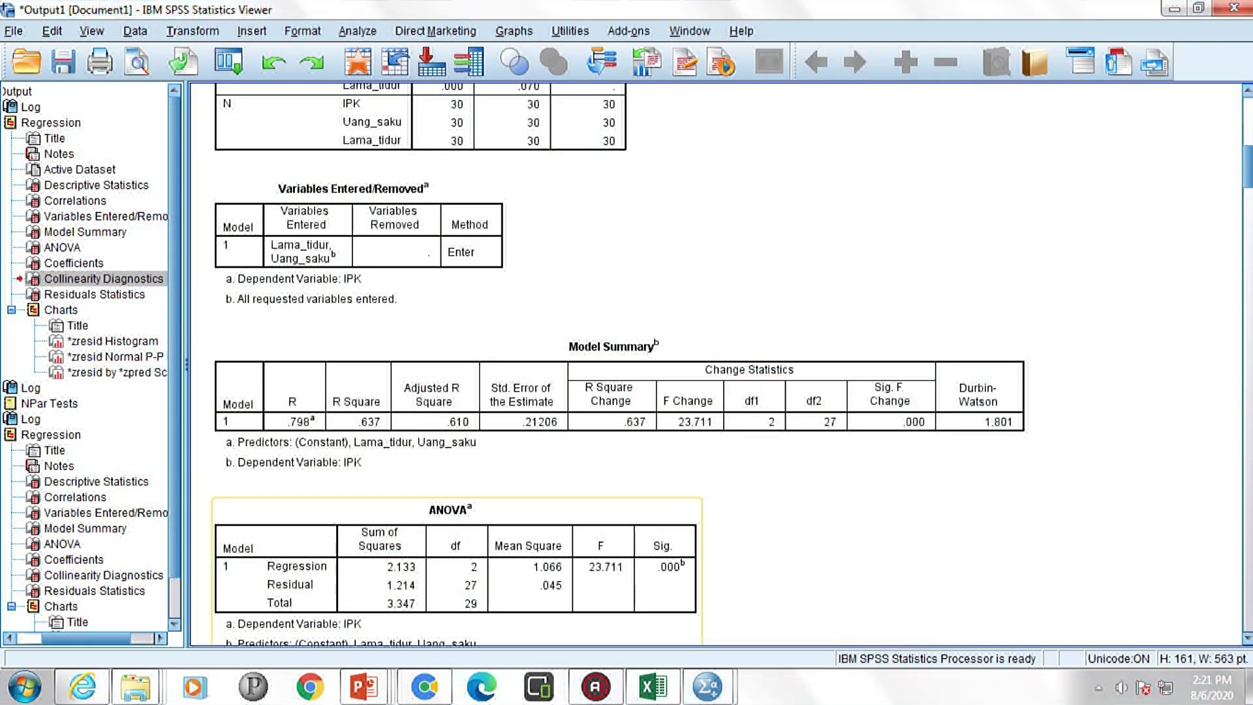
click(620, 405)
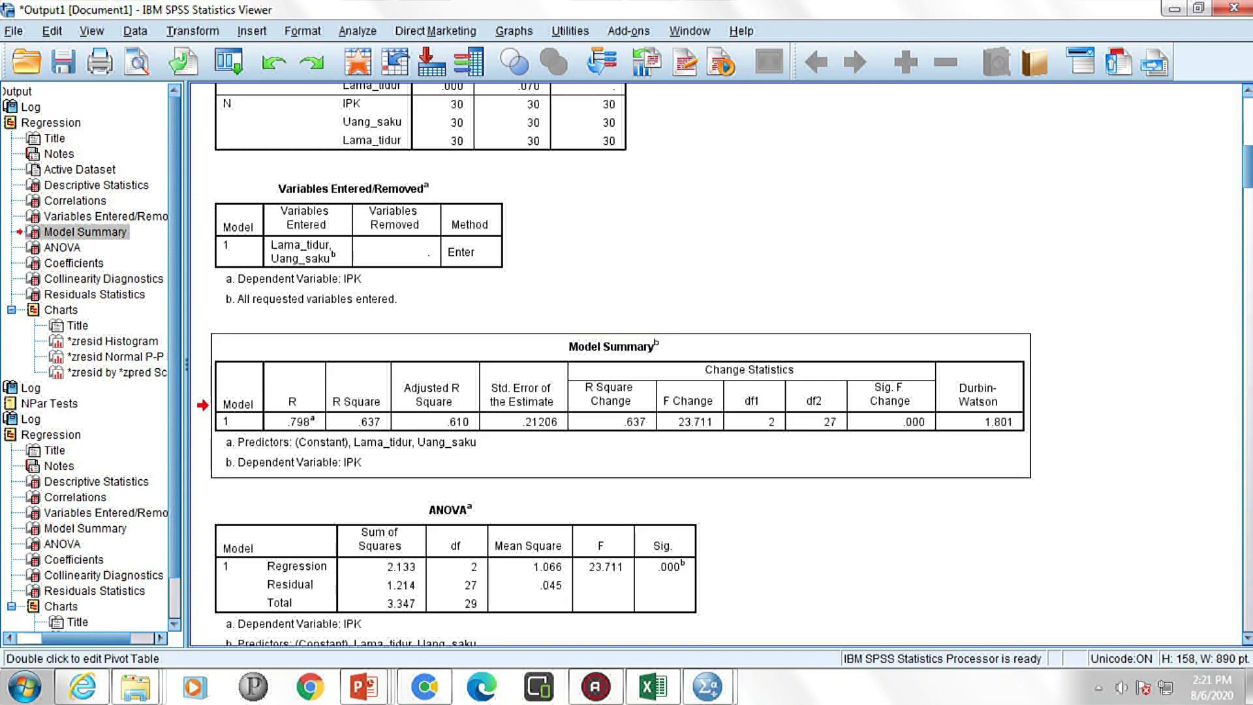
scroll(620, 398, down, 5)
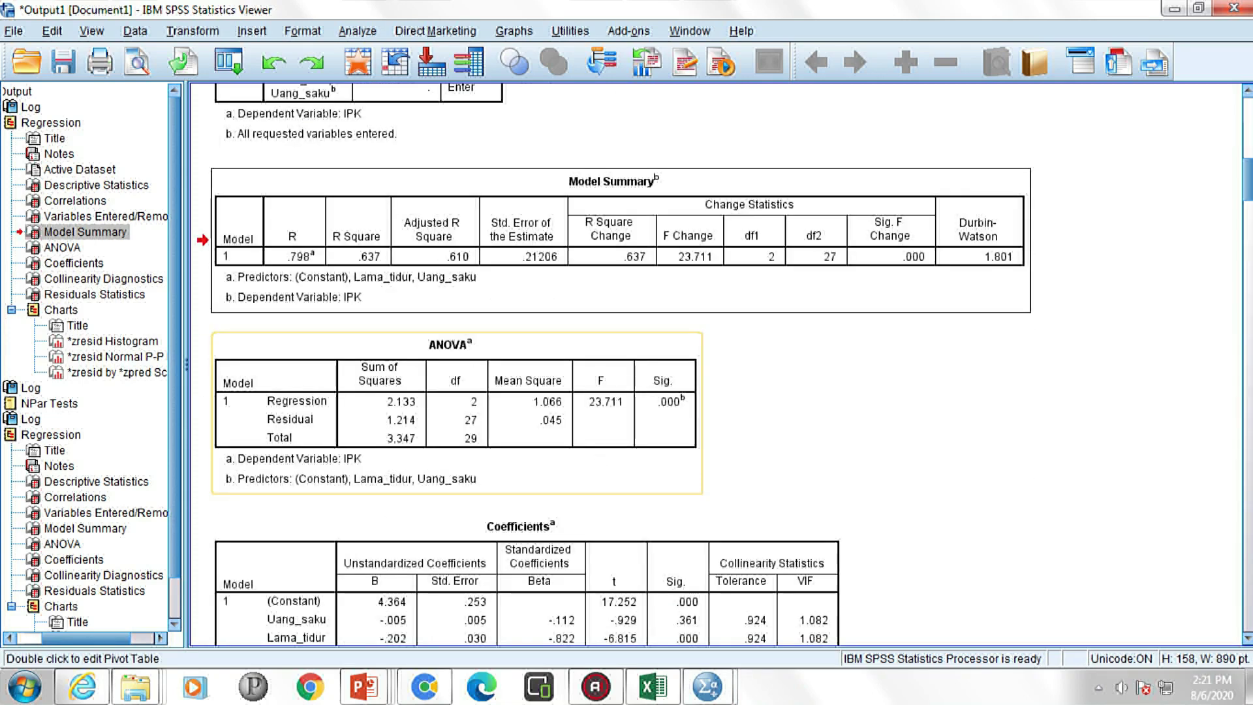
click(620, 398)
scroll(620, 398, down, 12)
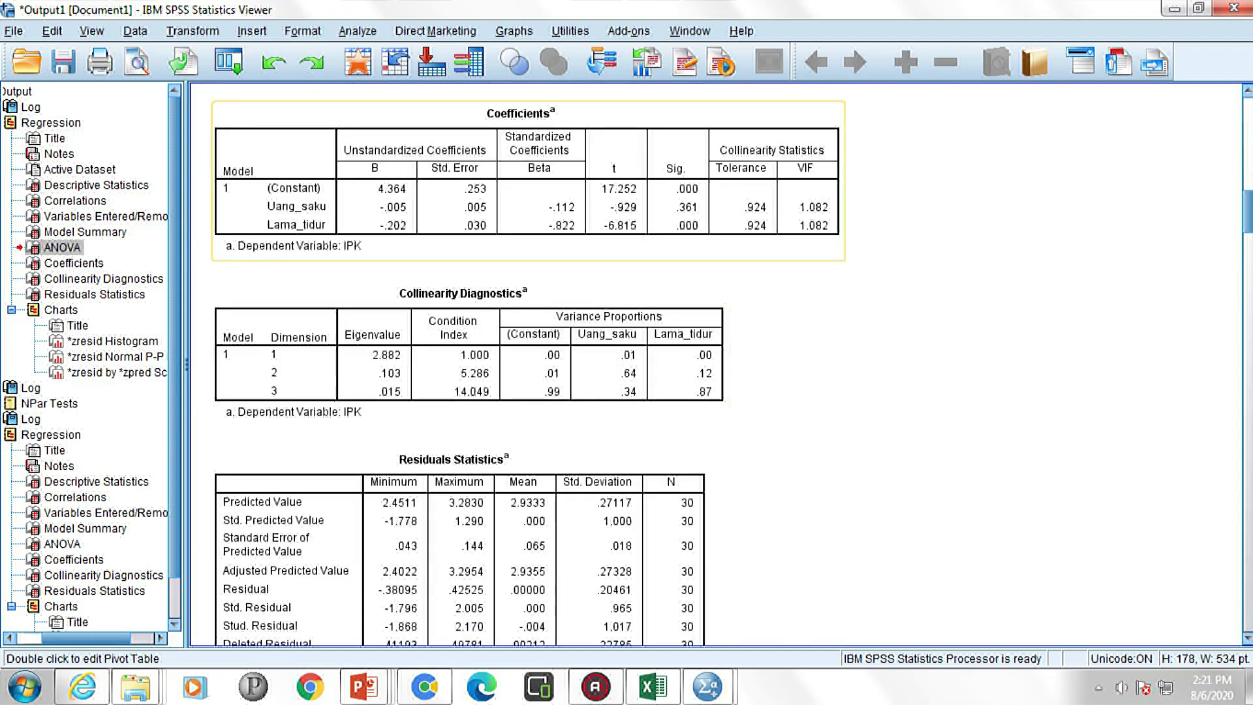
scroll(717, 365, down, 20)
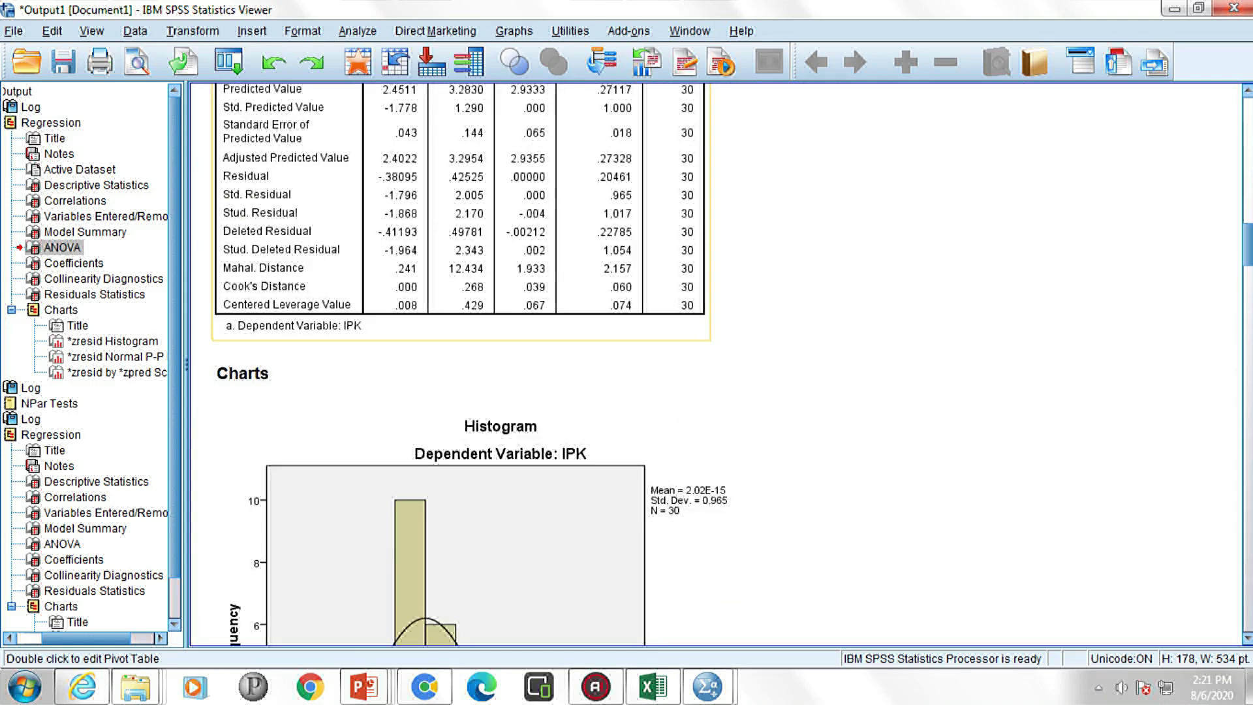
scroll(718, 366, down, 20)
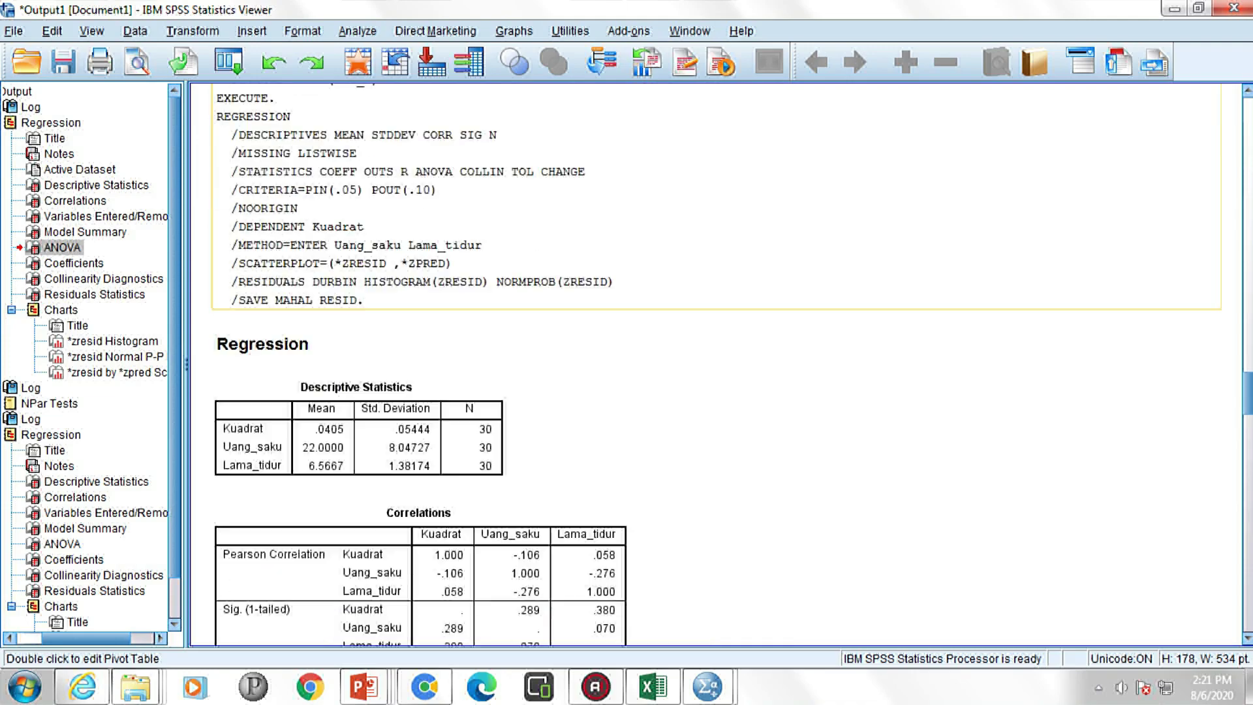
scroll(717, 365, up, 20)
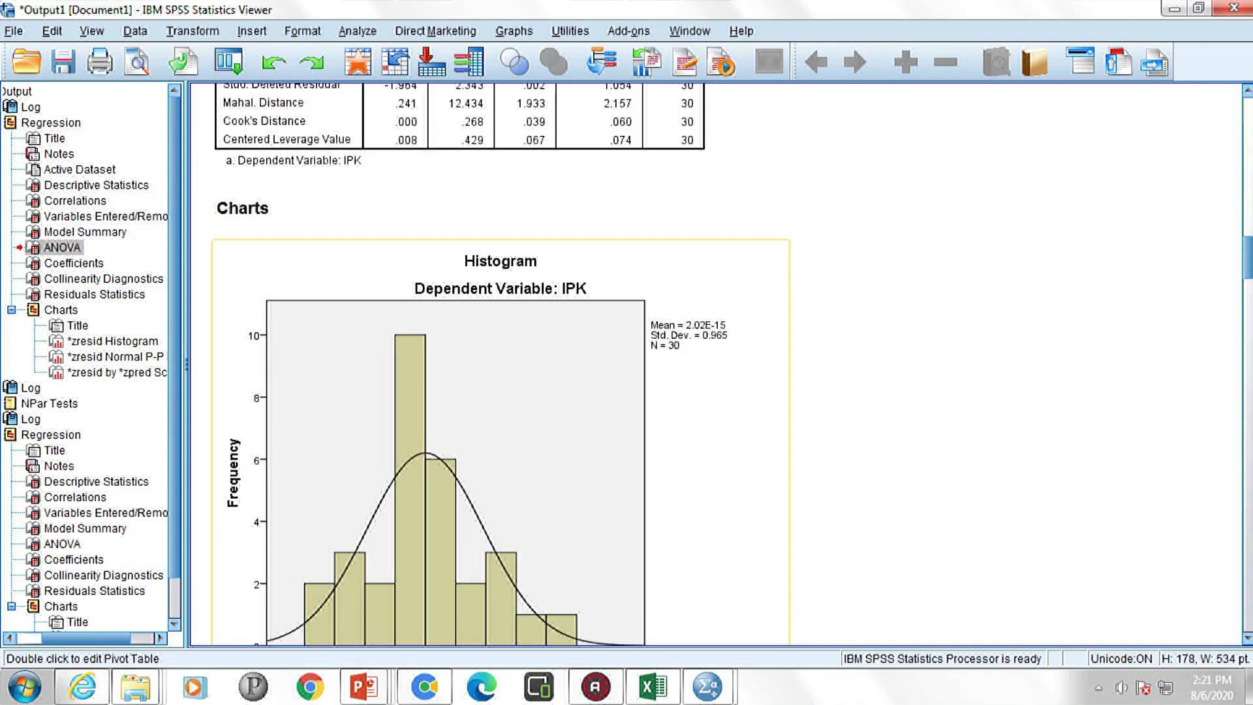
scroll(456, 425, up, 5)
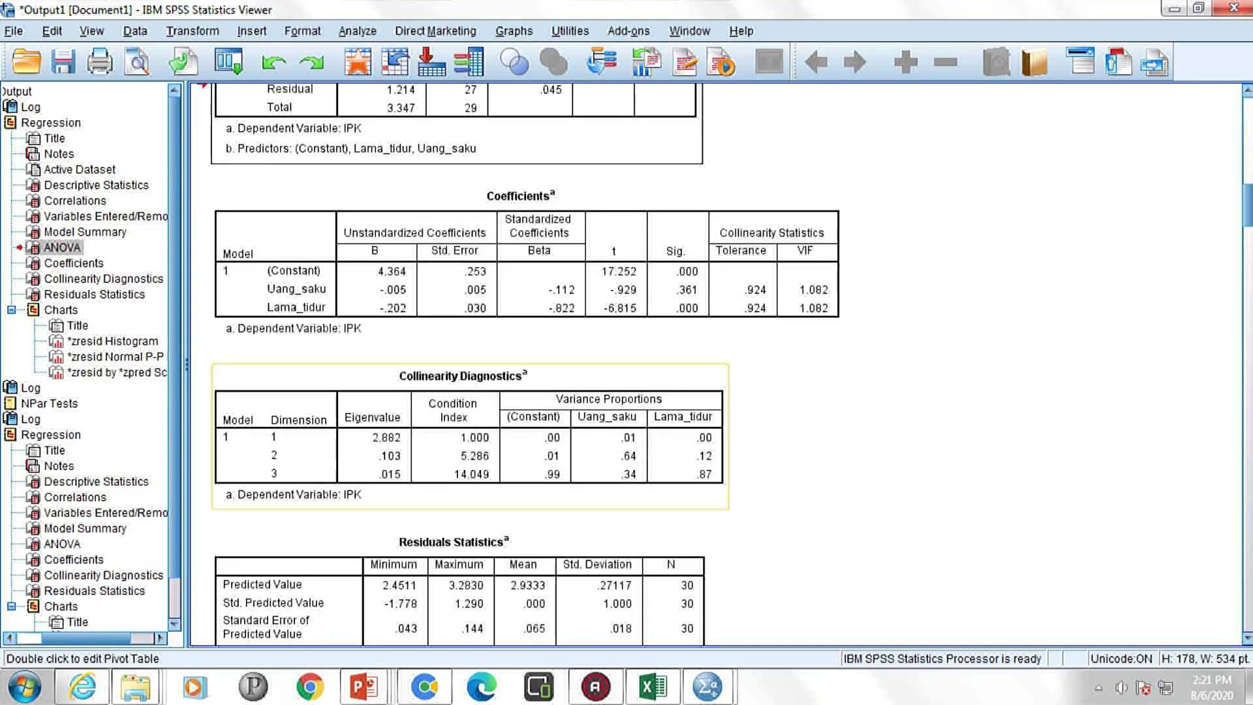
Return to the PowerPoint slide show and advance to the slide interpreting the ANOVA significance value.
mouse_move(363, 685)
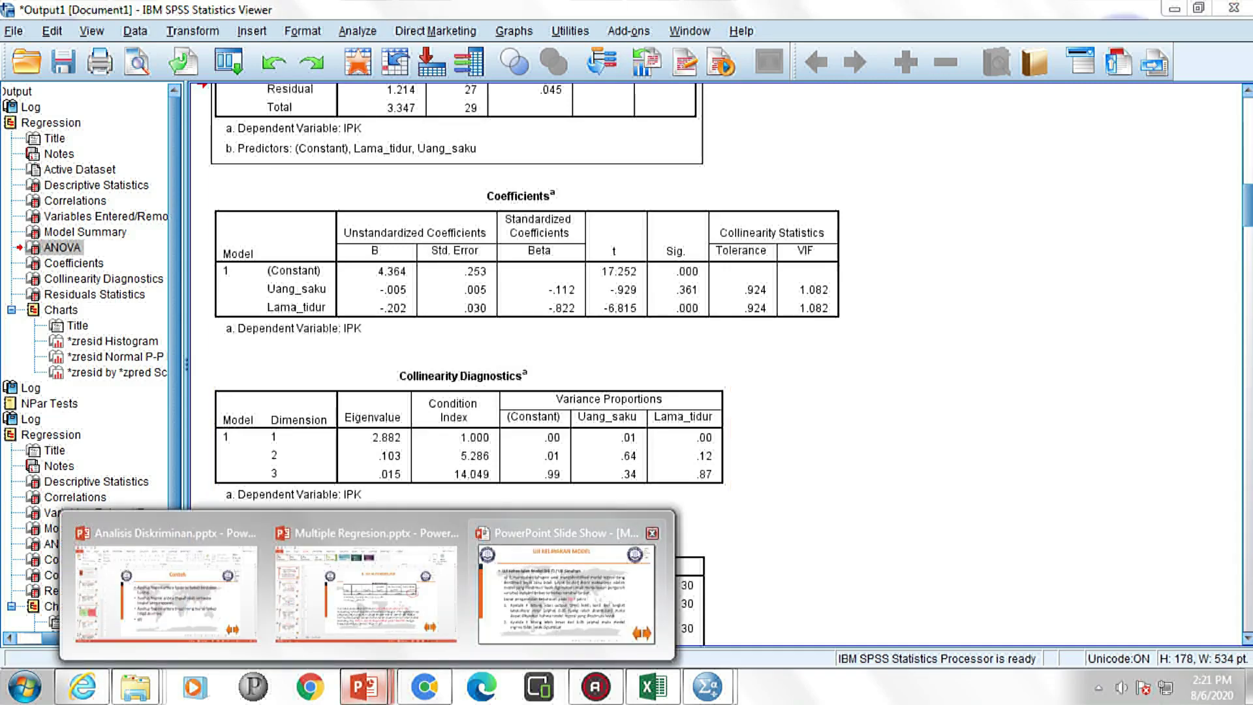
mouse_move(365, 587)
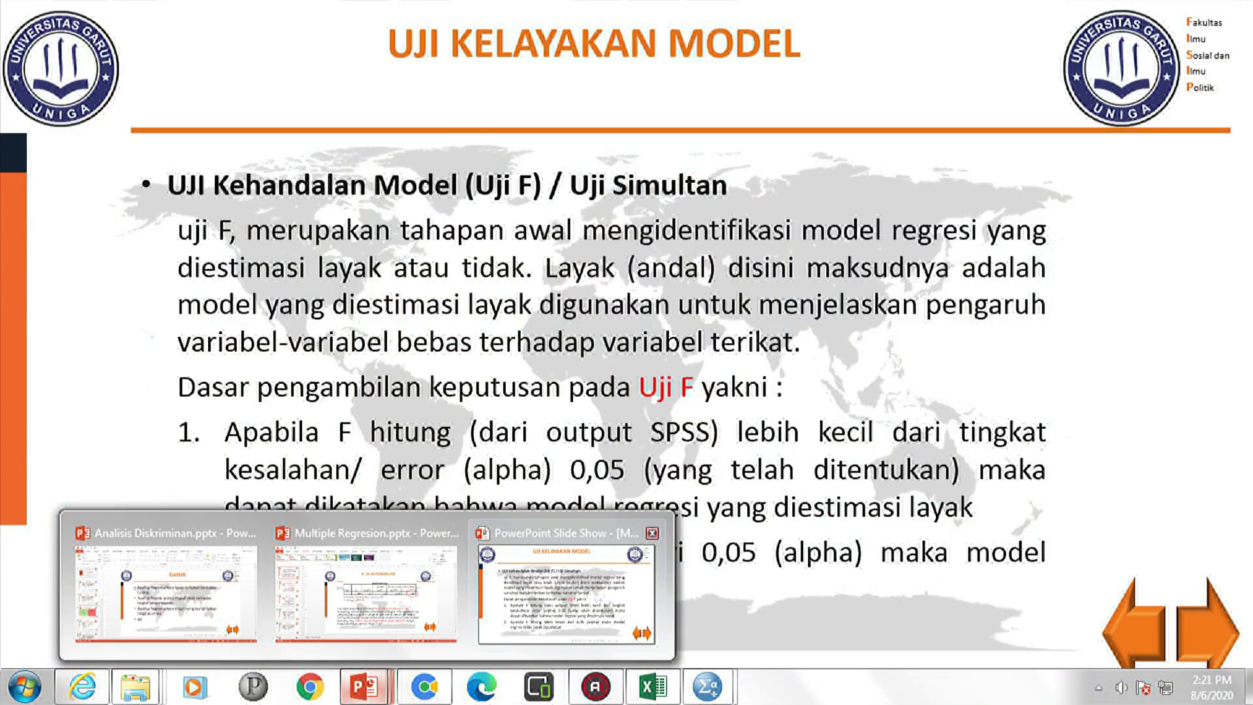
click(565, 587)
key(Right)
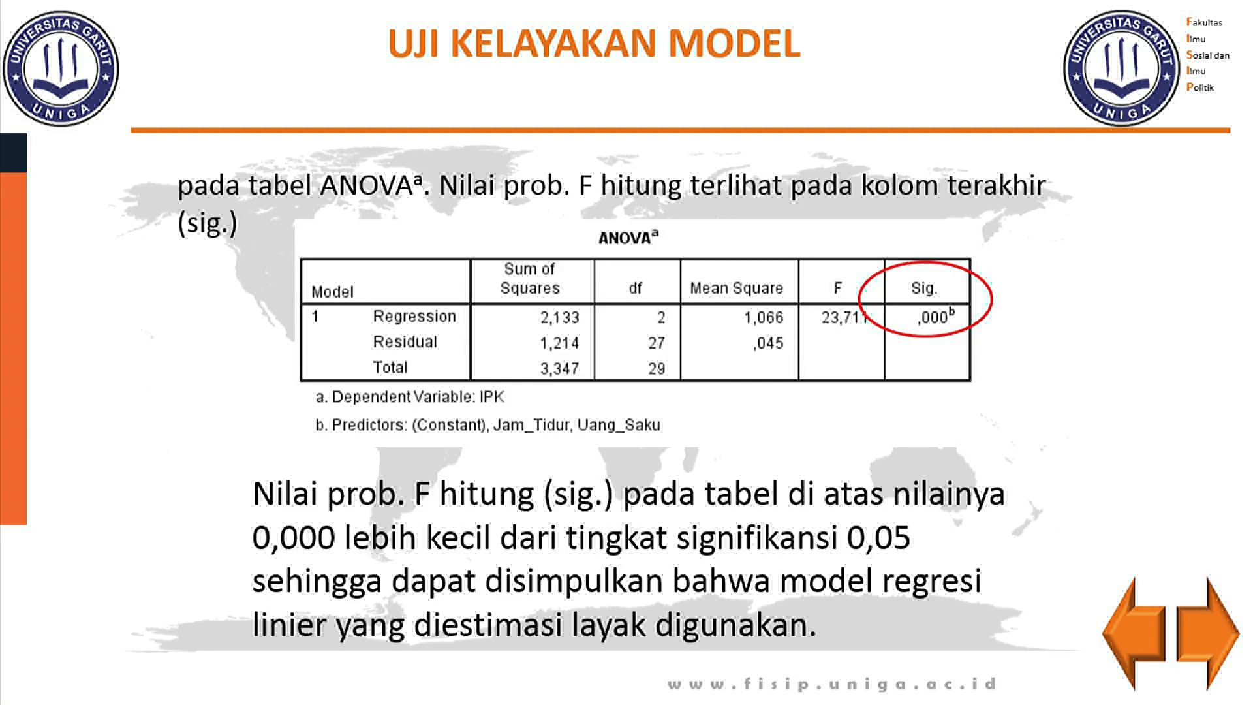
Switch to the SPSS output and examine the F and Sig. values in the ANOVA table of the IPK regression.
key(super)
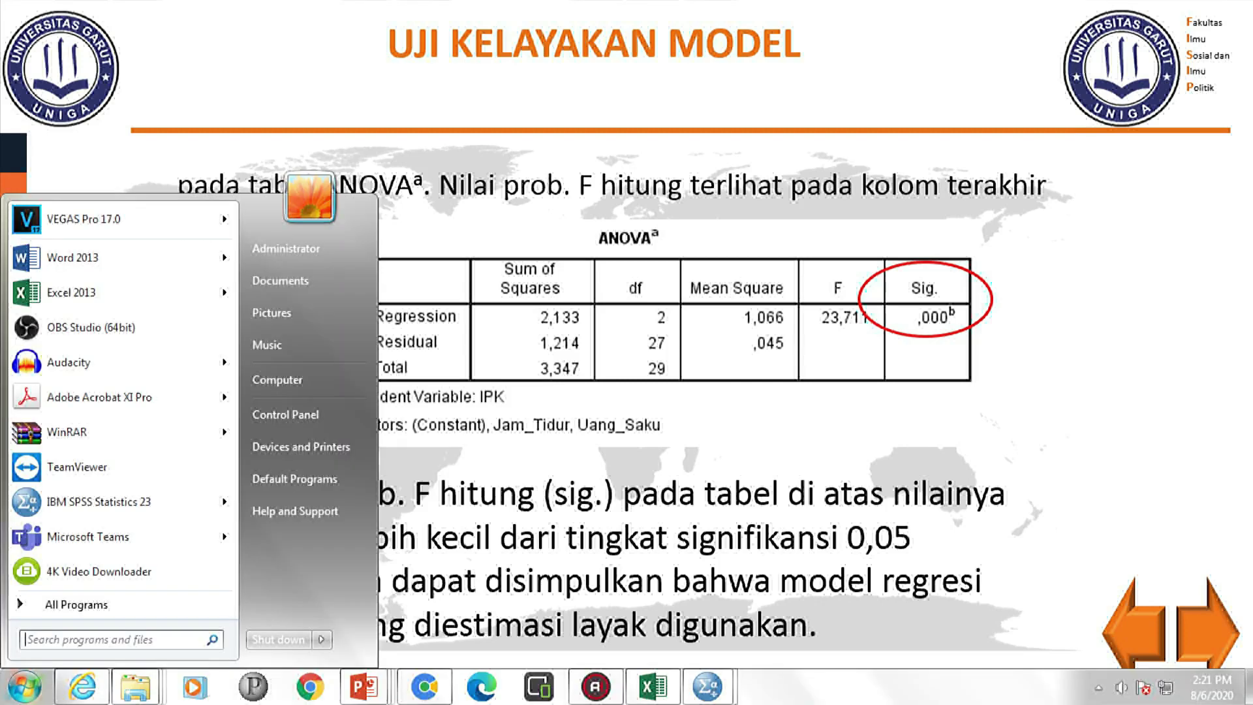
click(364, 685)
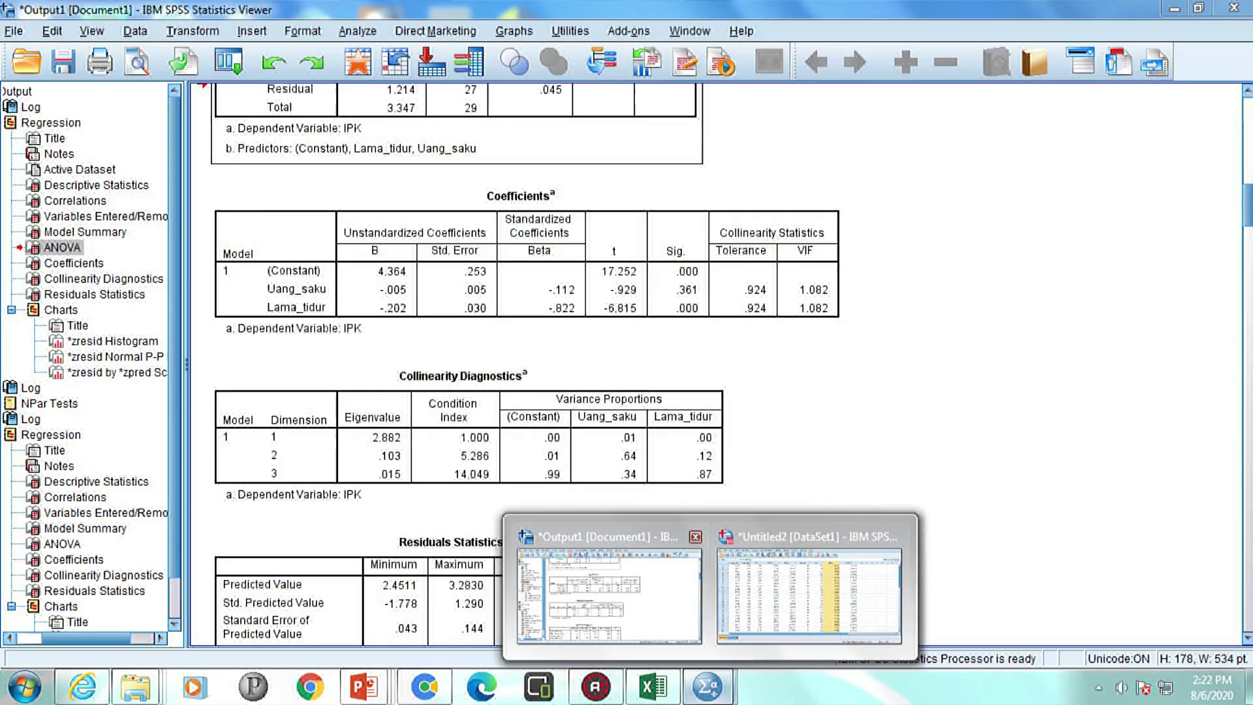
click(604, 584)
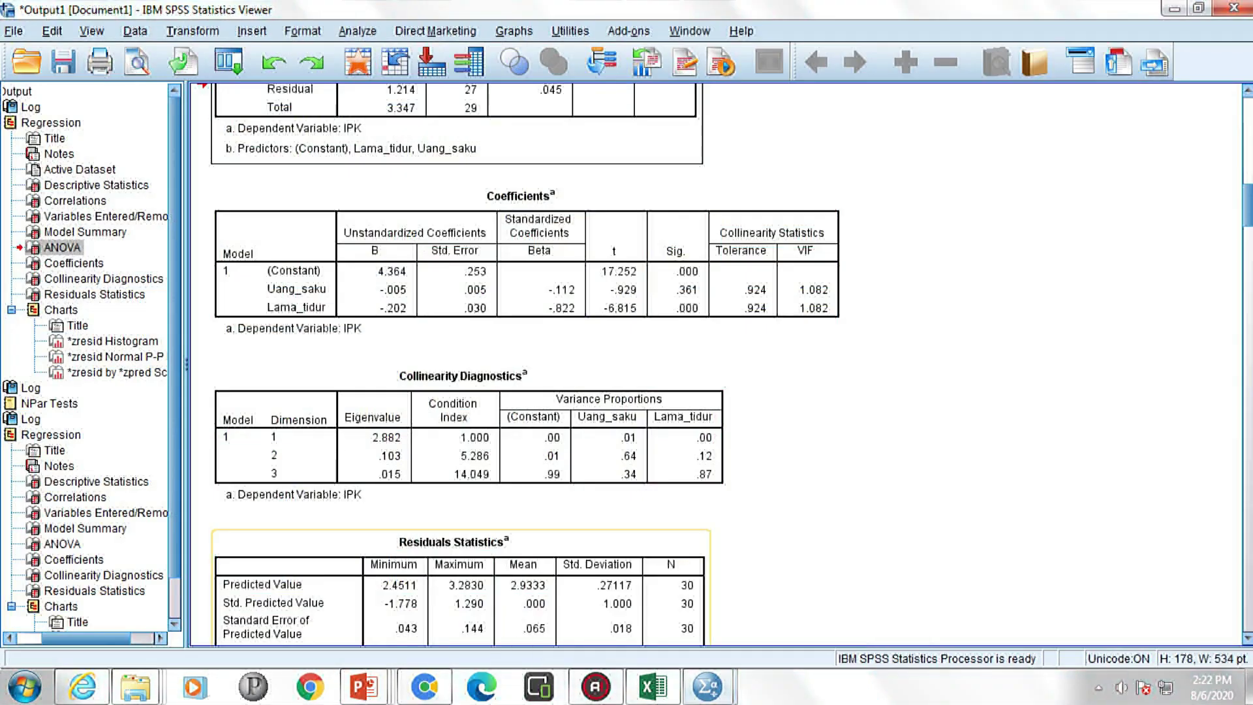
click(469, 436)
scroll(469, 364, up, 2)
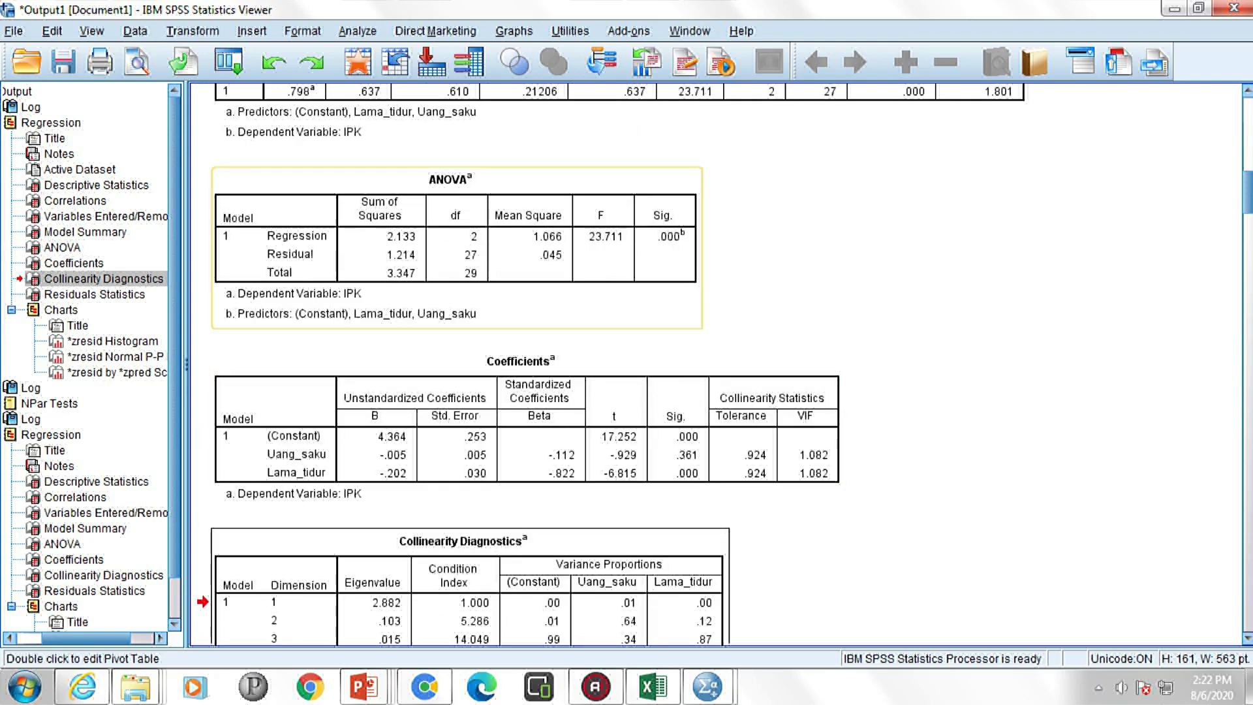
click(456, 248)
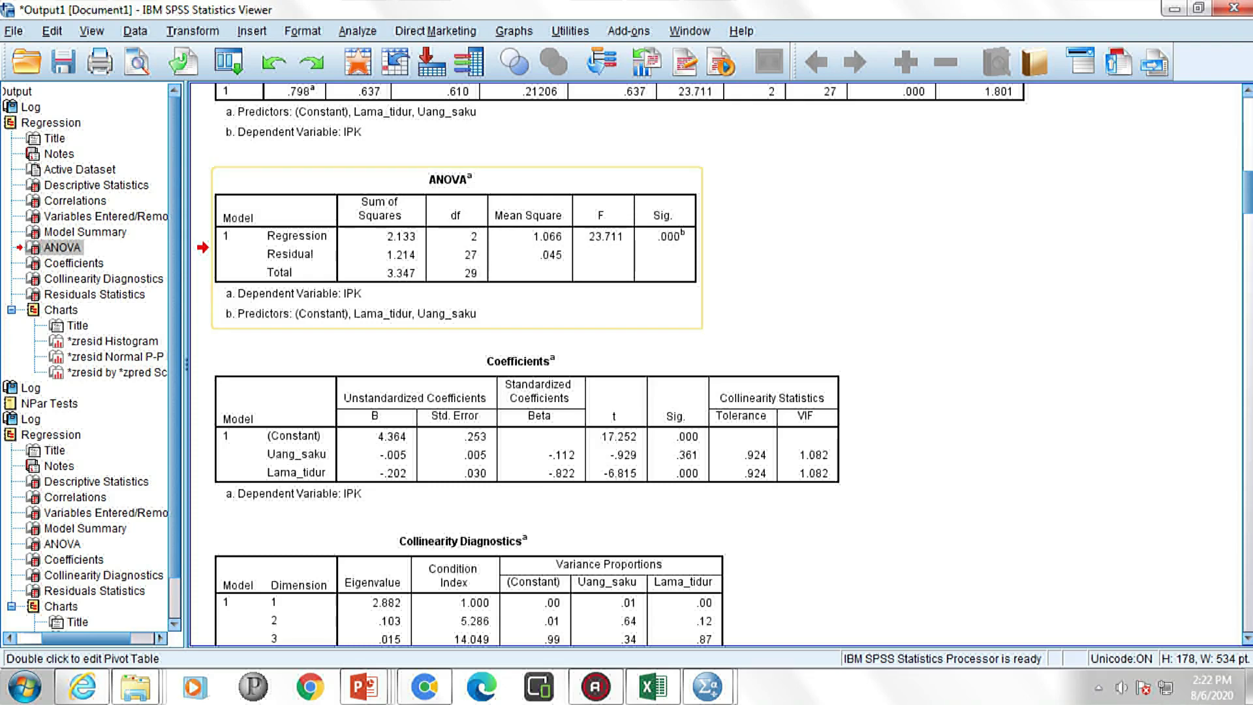
click(522, 428)
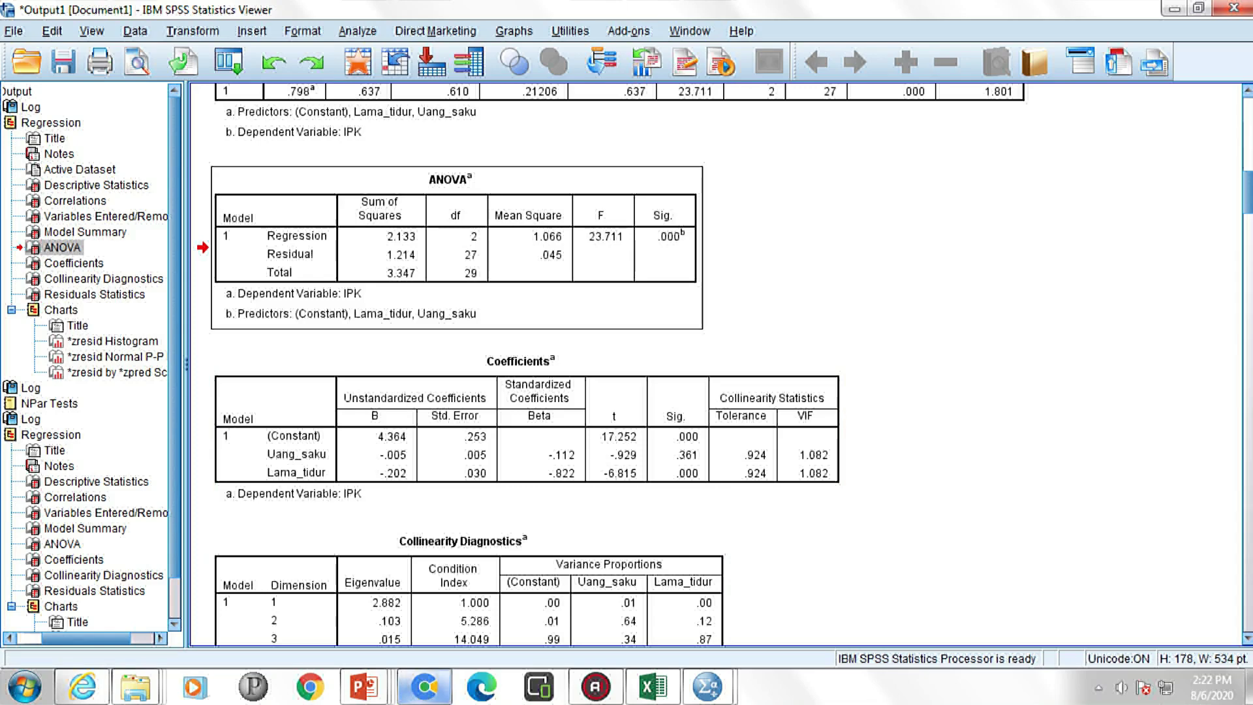
Return to the PowerPoint slide show and advance through the Uji t slides to the one with the Coefficients table.
click(424, 685)
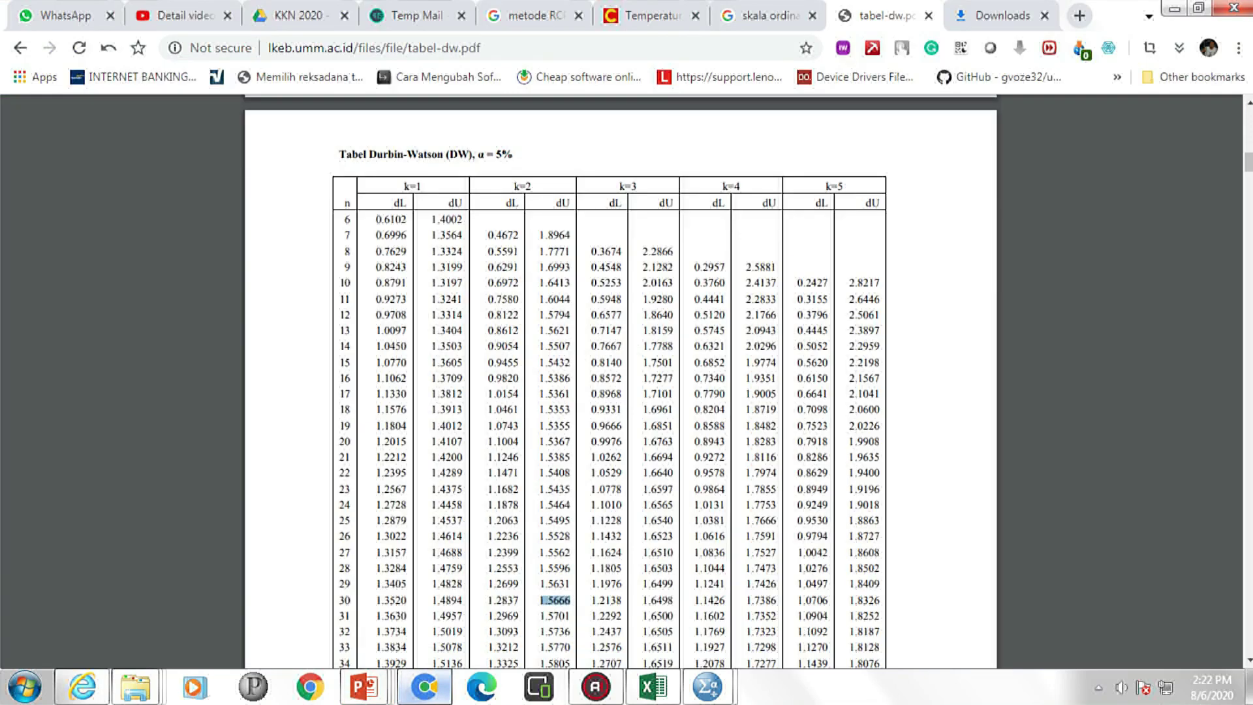
click(424, 686)
click(365, 686)
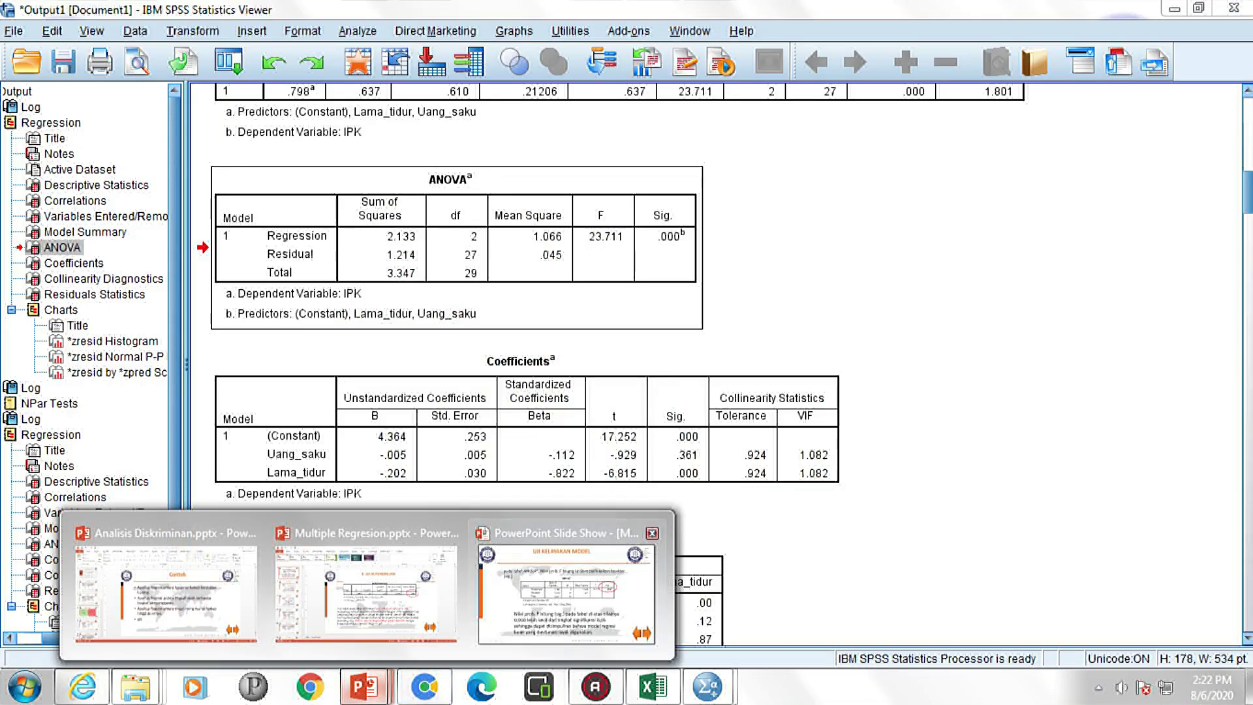
click(574, 597)
key(Right)
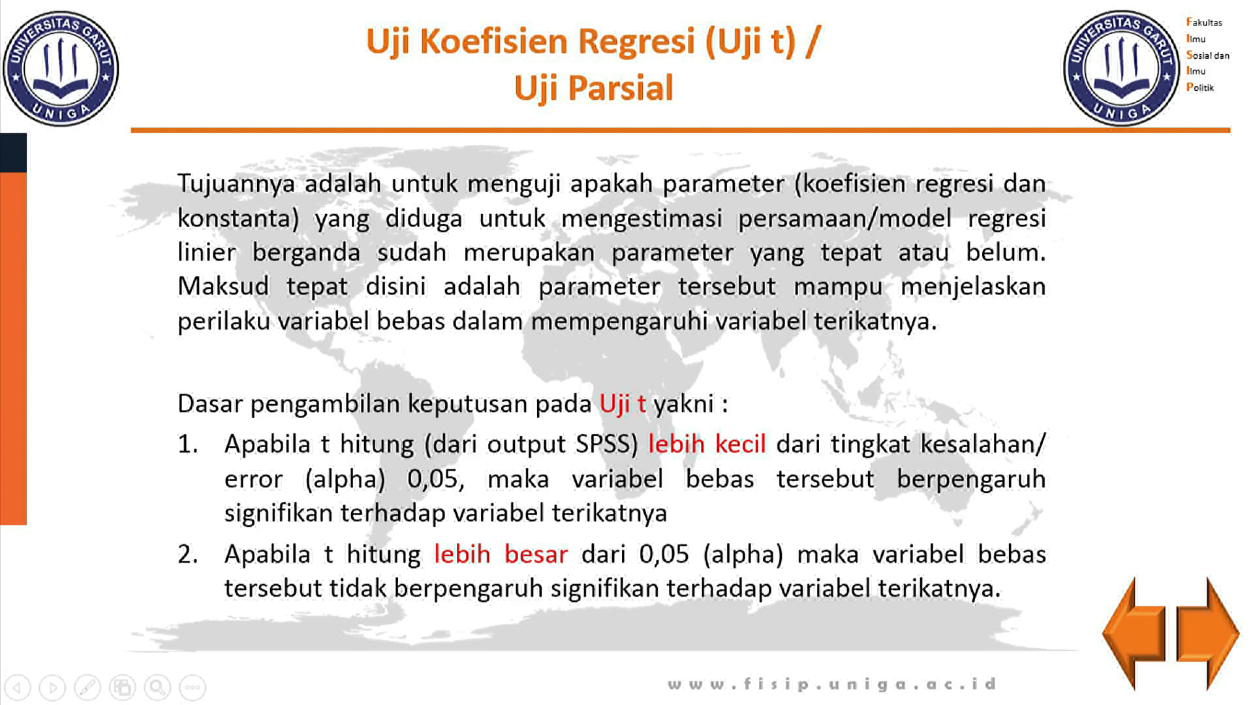
key(Right)
Switch to the SPSS output and select the Coefficients table of the IPK regression to examine its t and Sig. values.
key(super)
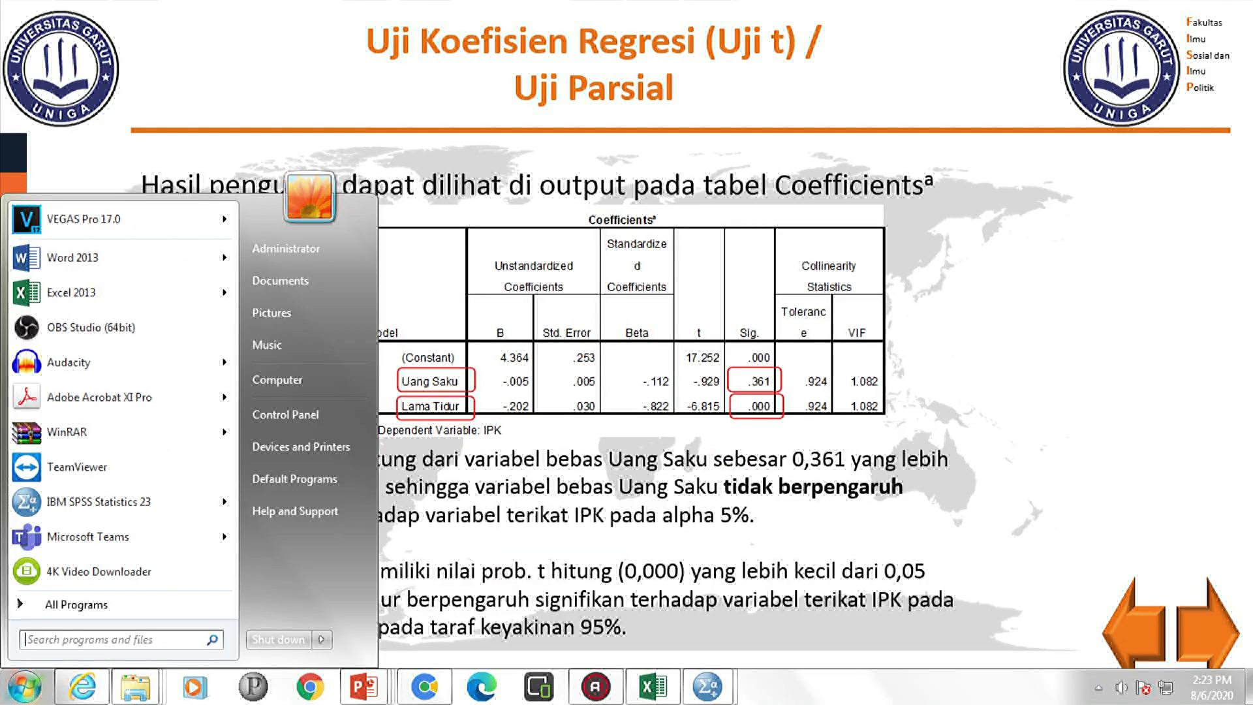
key(Escape)
key(super)
click(708, 686)
click(607, 587)
click(528, 428)
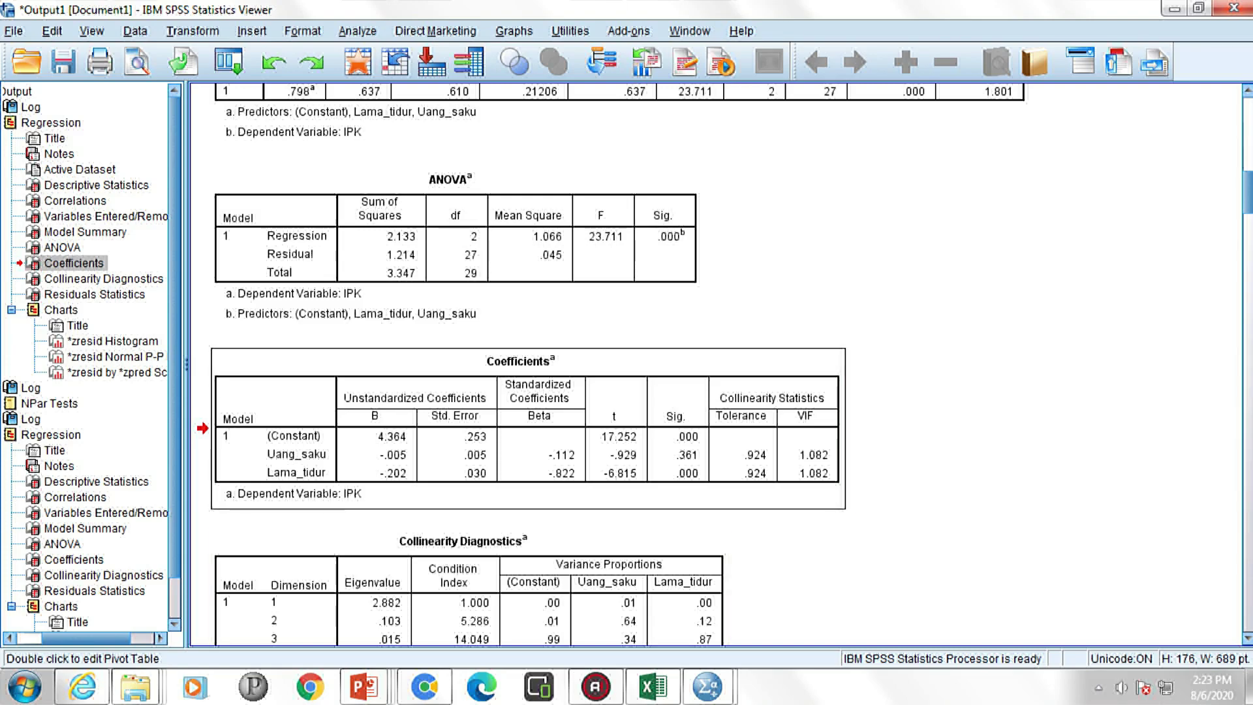
Review the Uji t decision rules in the slide show, and return to the SPSS output to check the ANOVA and Coefficients tables.
mouse_move(363, 686)
click(567, 561)
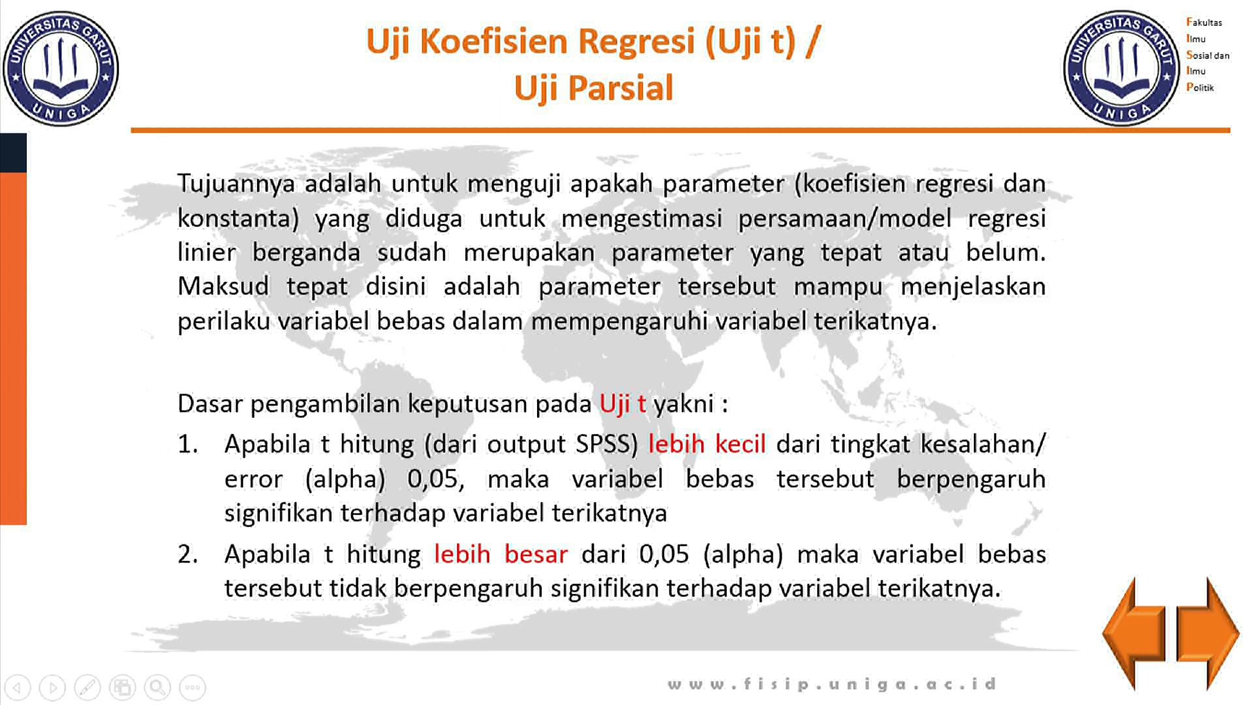
key(super)
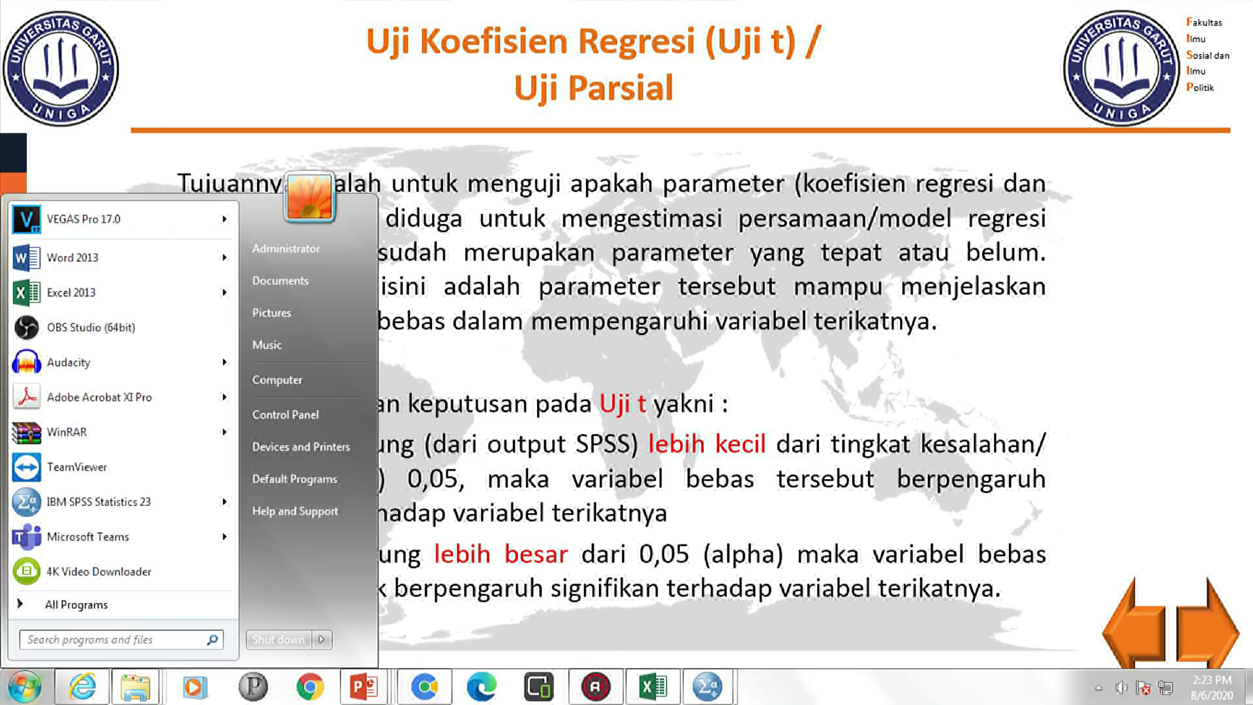
click(708, 686)
click(674, 537)
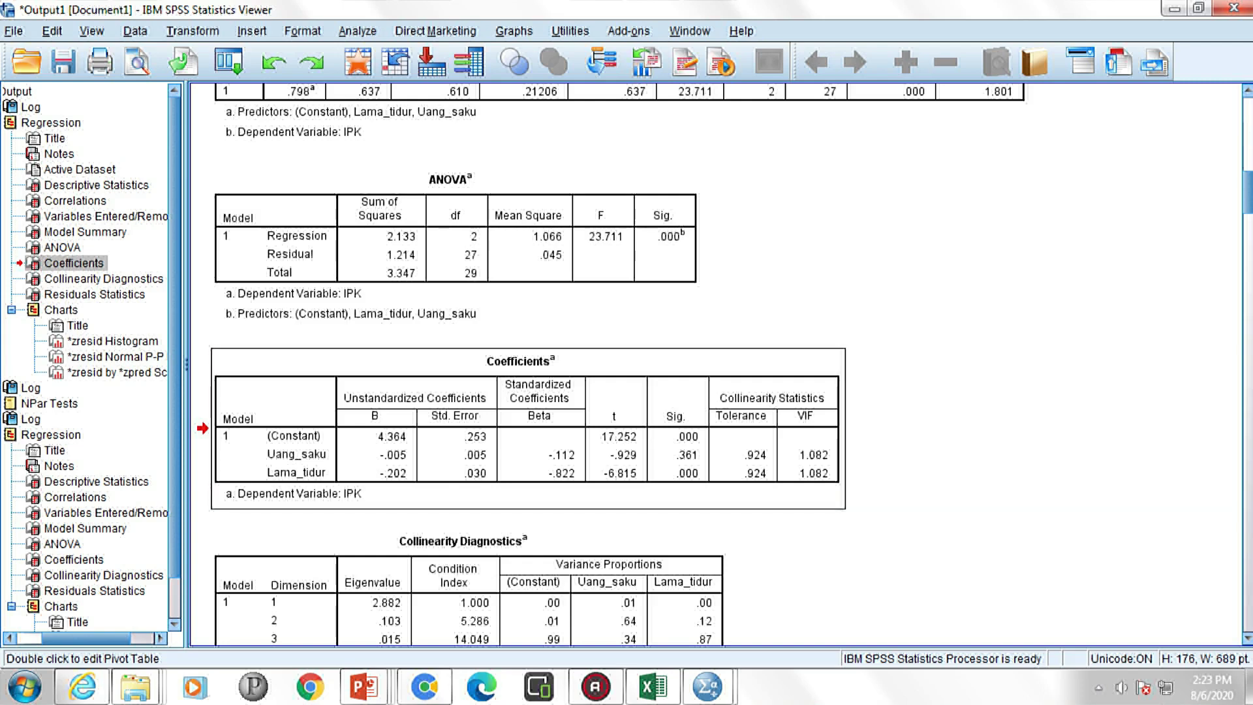
mouse_move(652, 686)
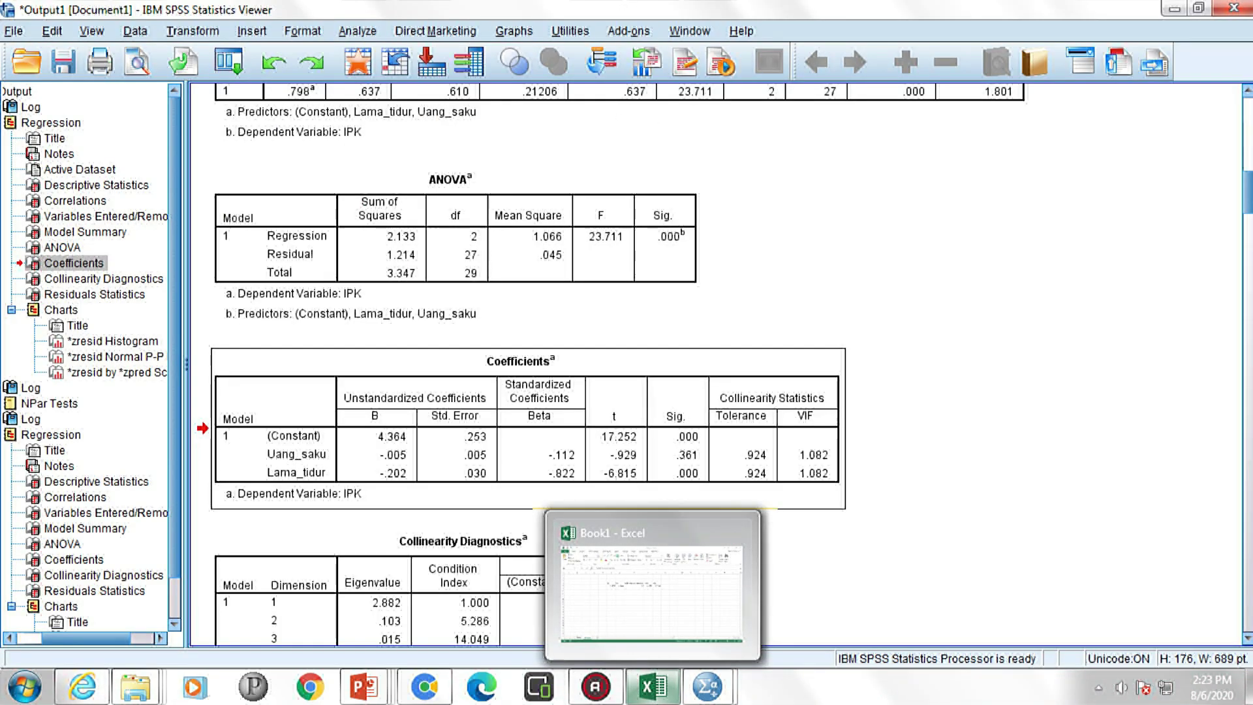
click(600, 236)
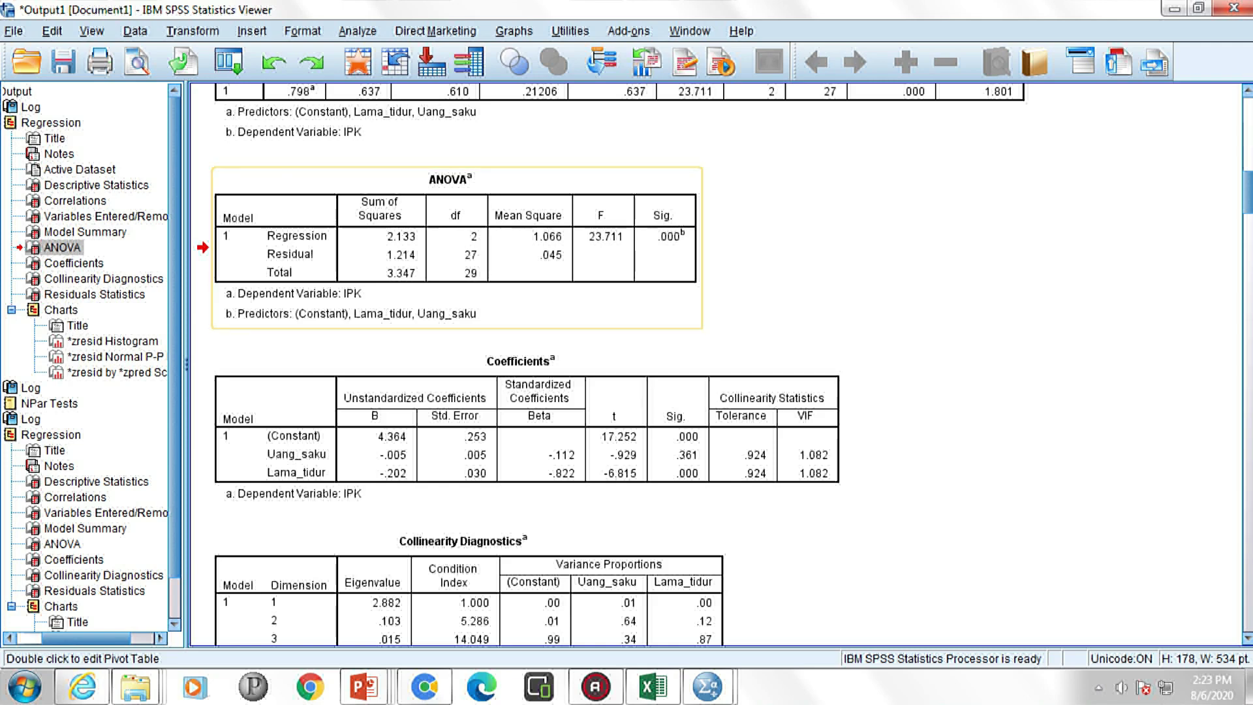
click(522, 434)
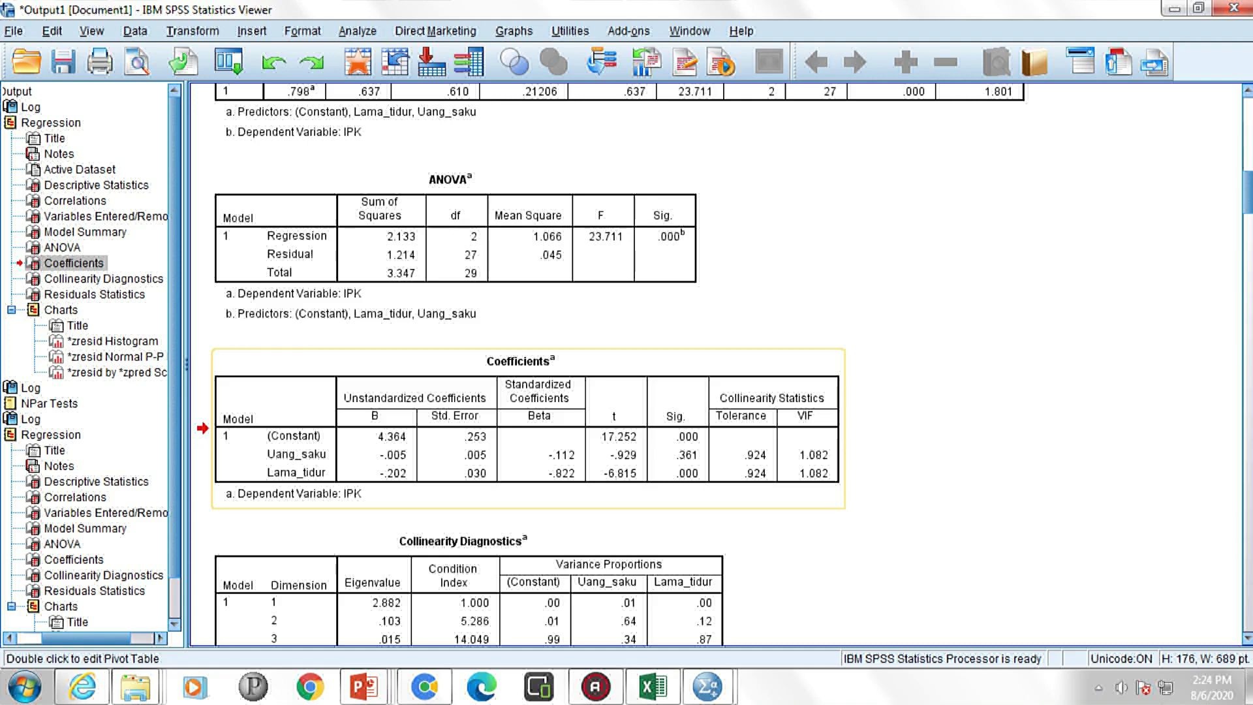
Switch to the Excel workbook and enter the general equation "Y= a + Bx1 + Bx2" in cell H10 of Sheet2.
click(652, 686)
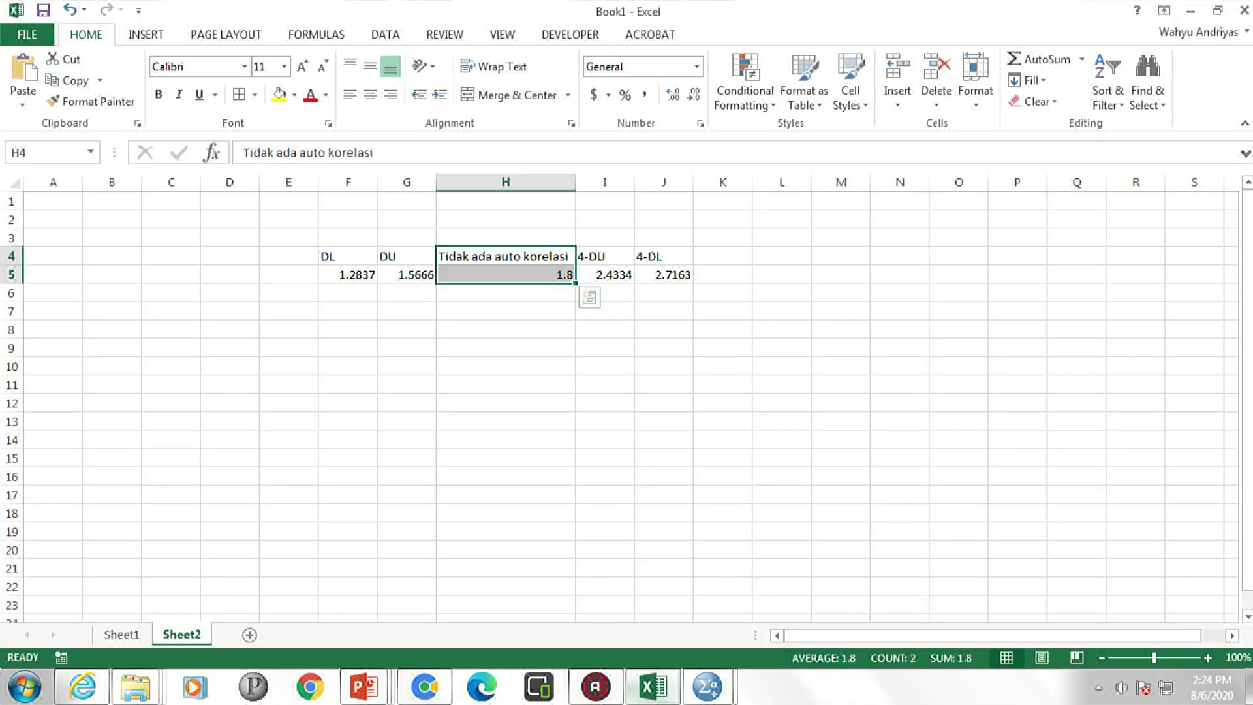
click(347, 366)
click(505, 365)
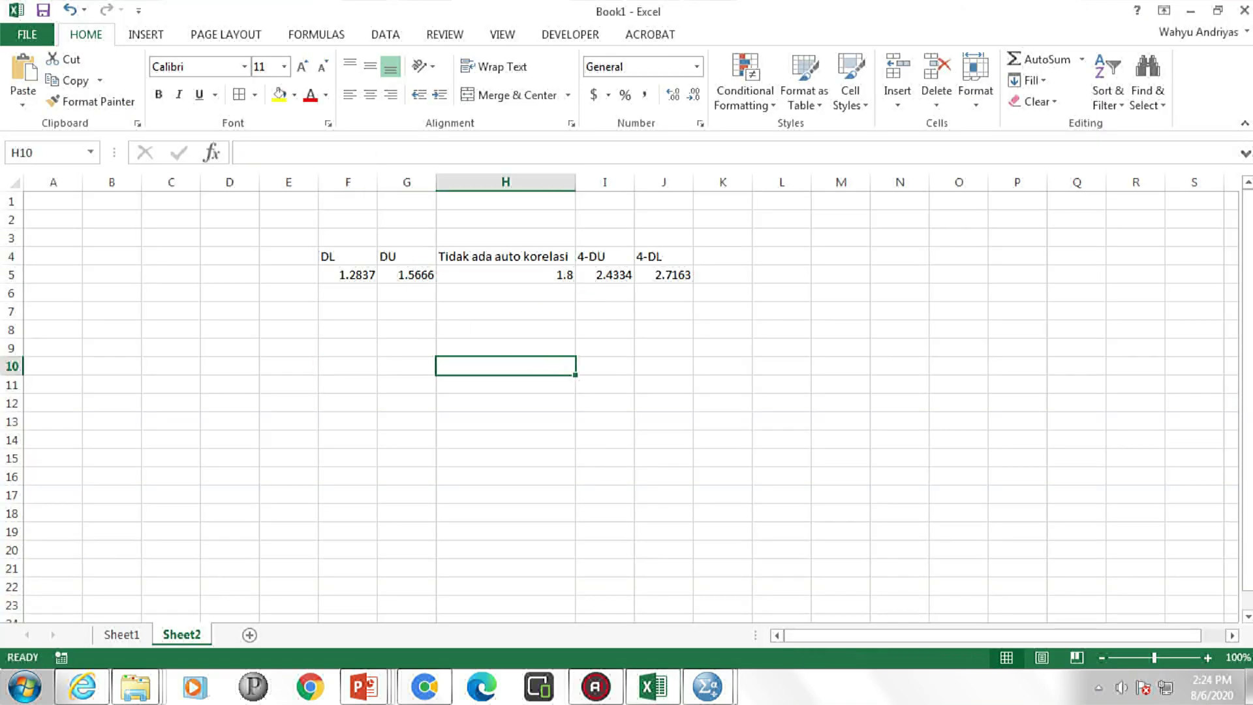
text(Y)
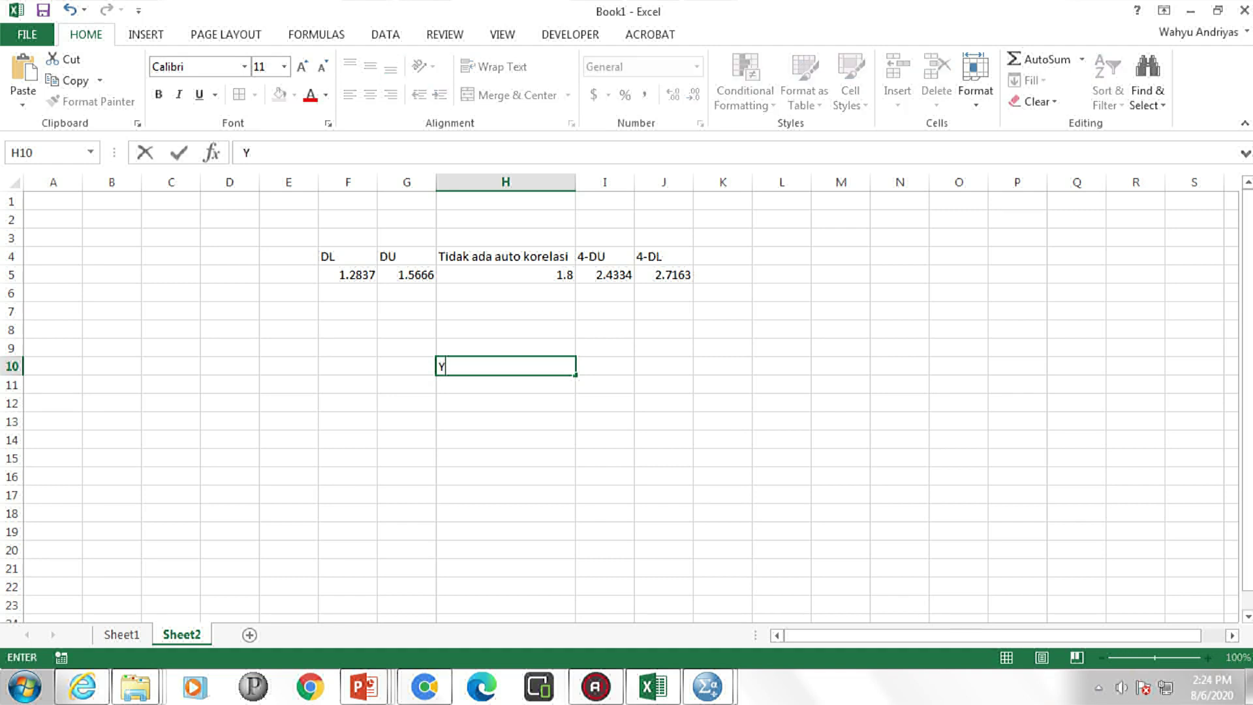
text(= a + Bx1 + Bx)
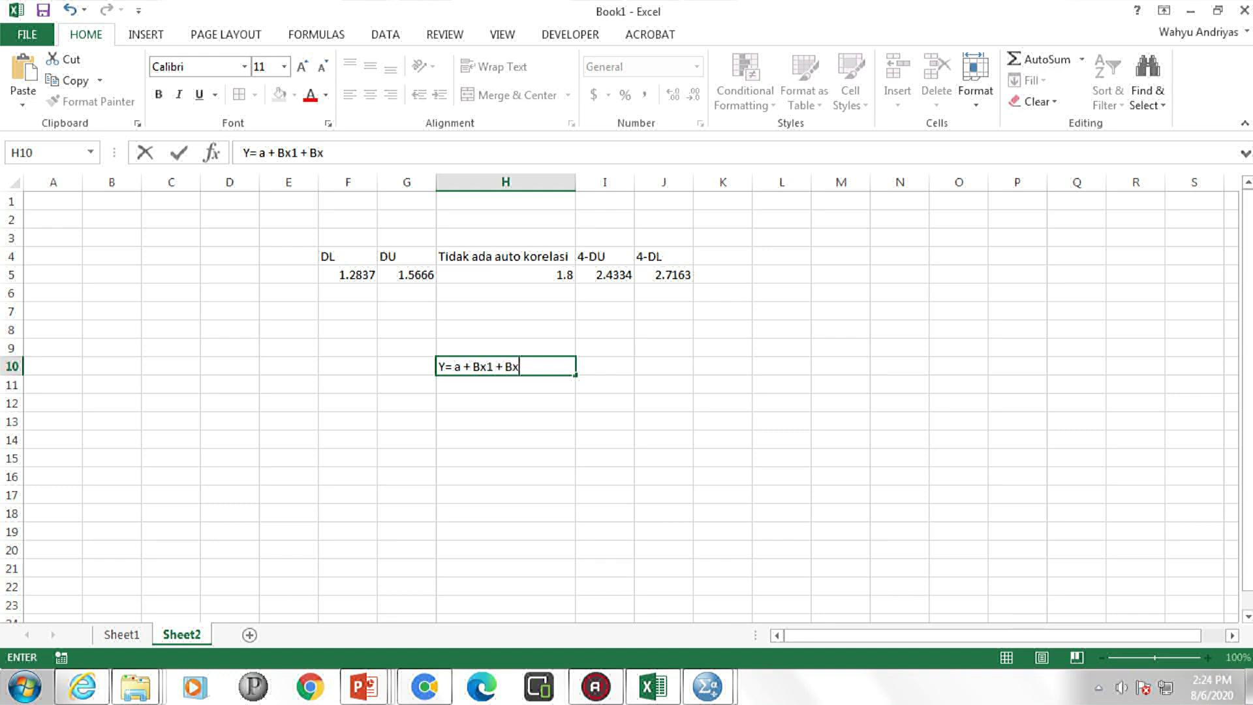
text(2)
key(Return)
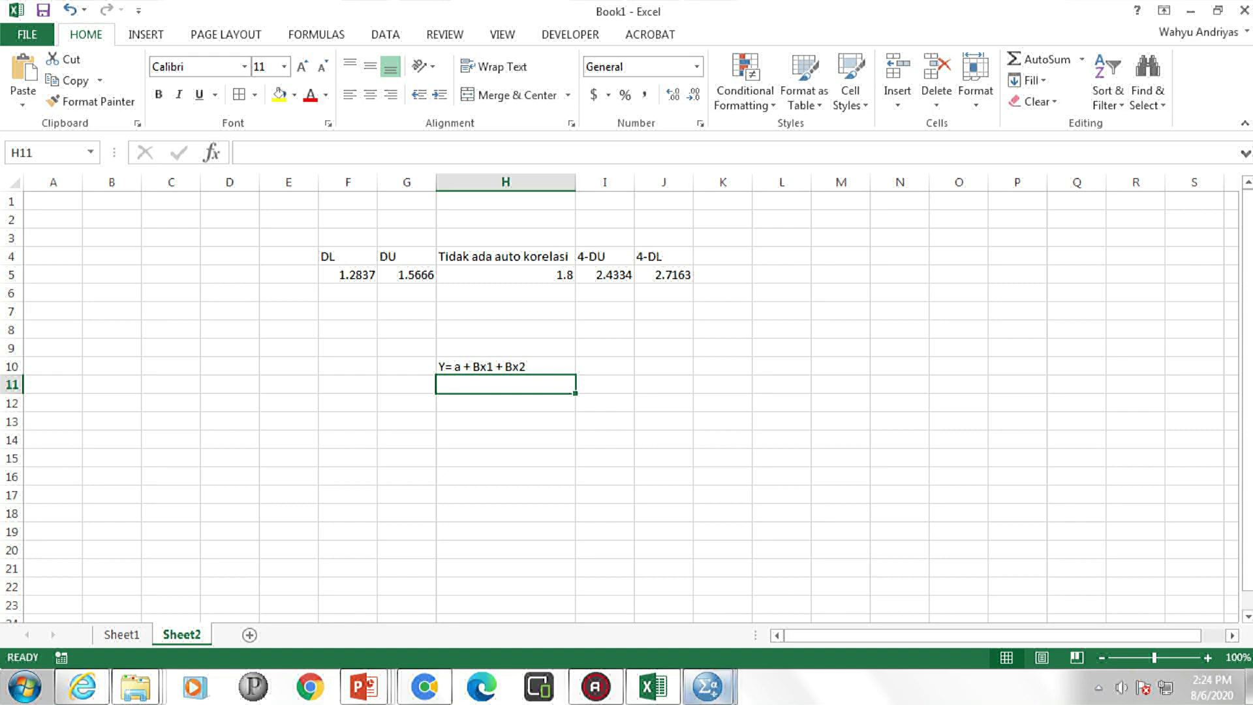
Copy the Coefficients table from the SPSS output and paste it into Excel at cell J10, matching the destination formatting.
mouse_move(707, 686)
click(610, 578)
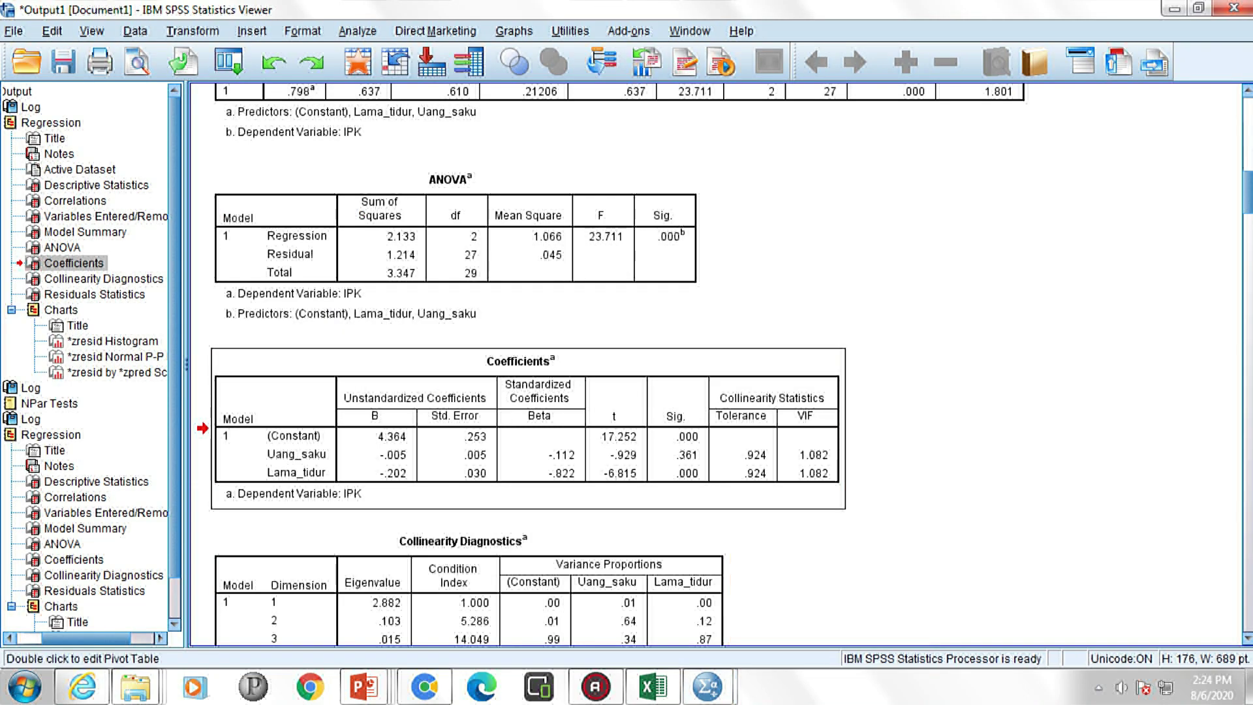
right_click(659, 450)
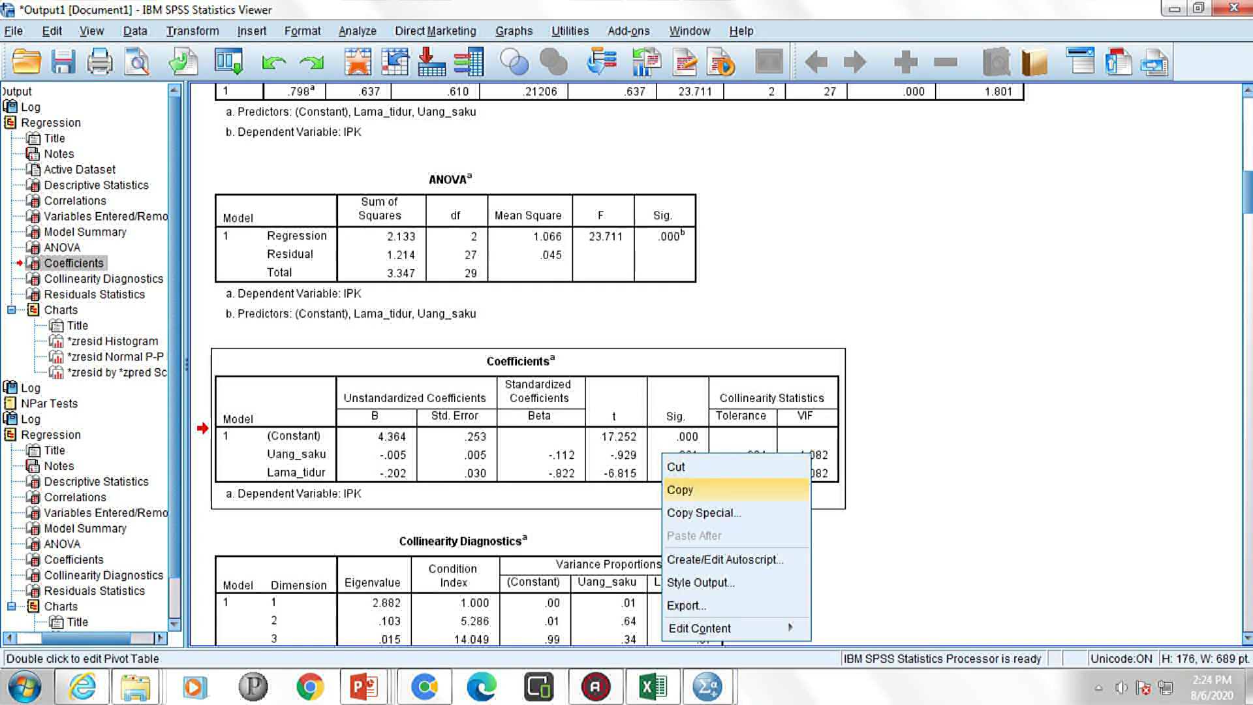
click(698, 487)
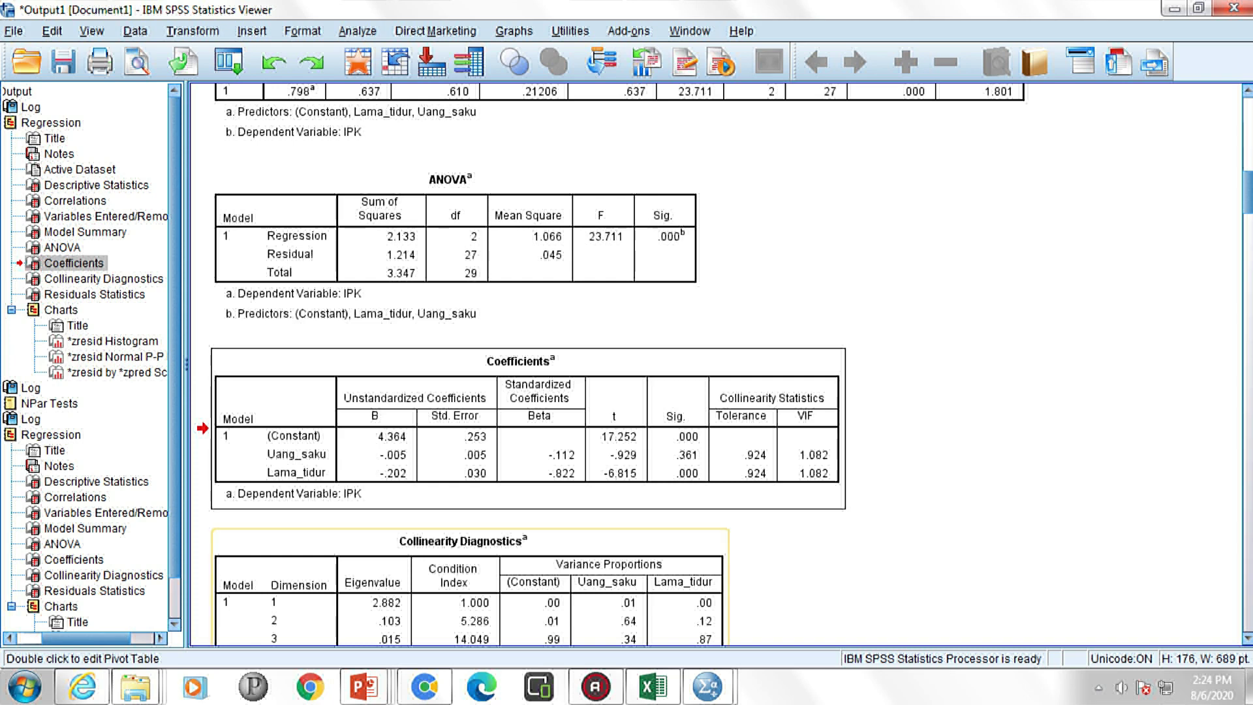
click(480, 496)
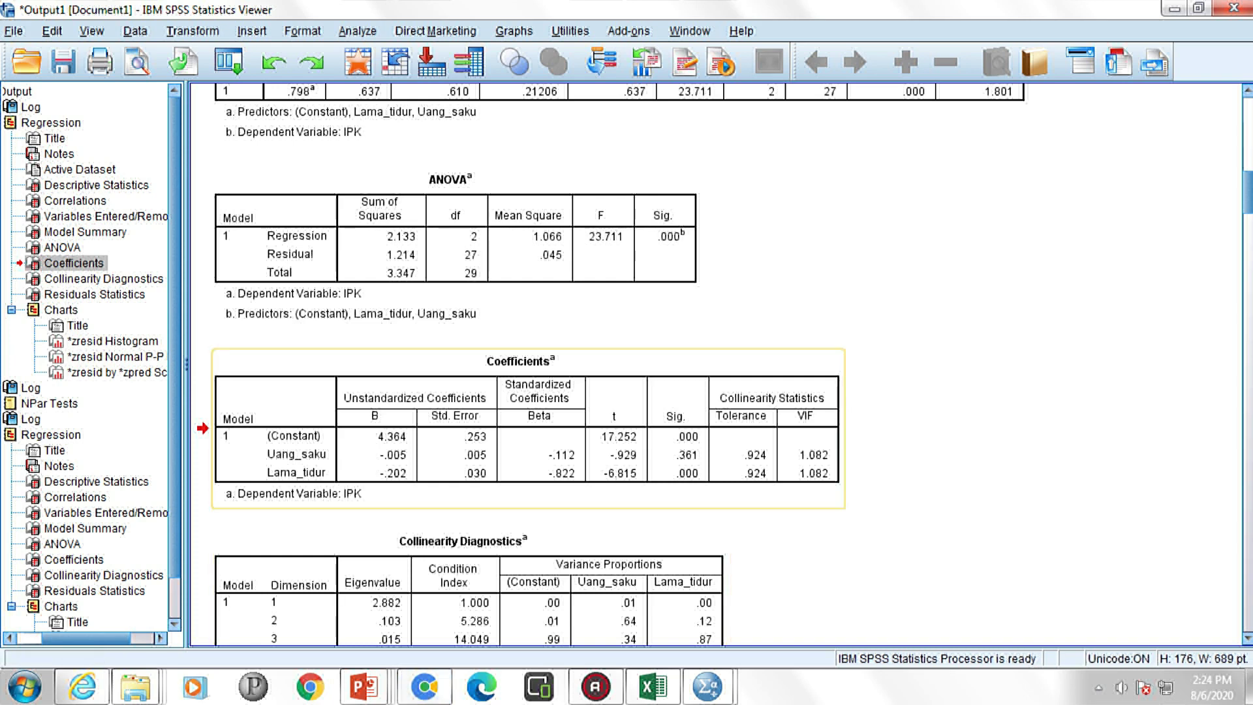
click(455, 541)
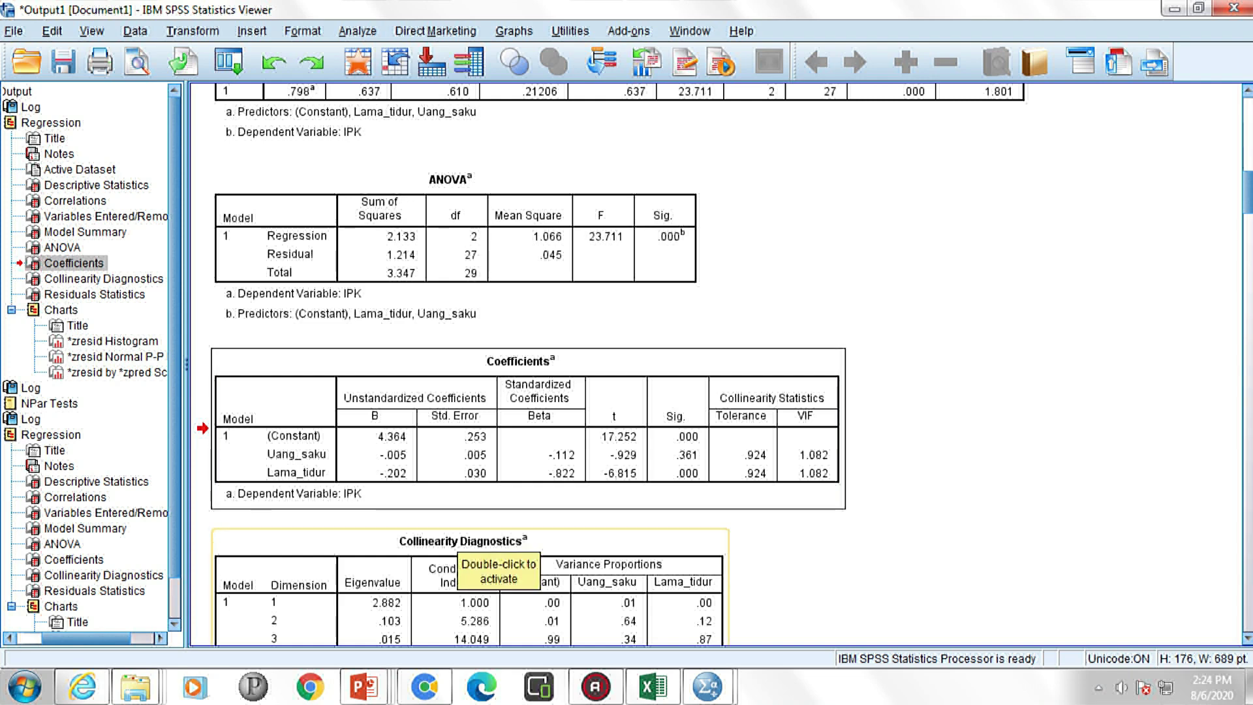
mouse_move(424, 686)
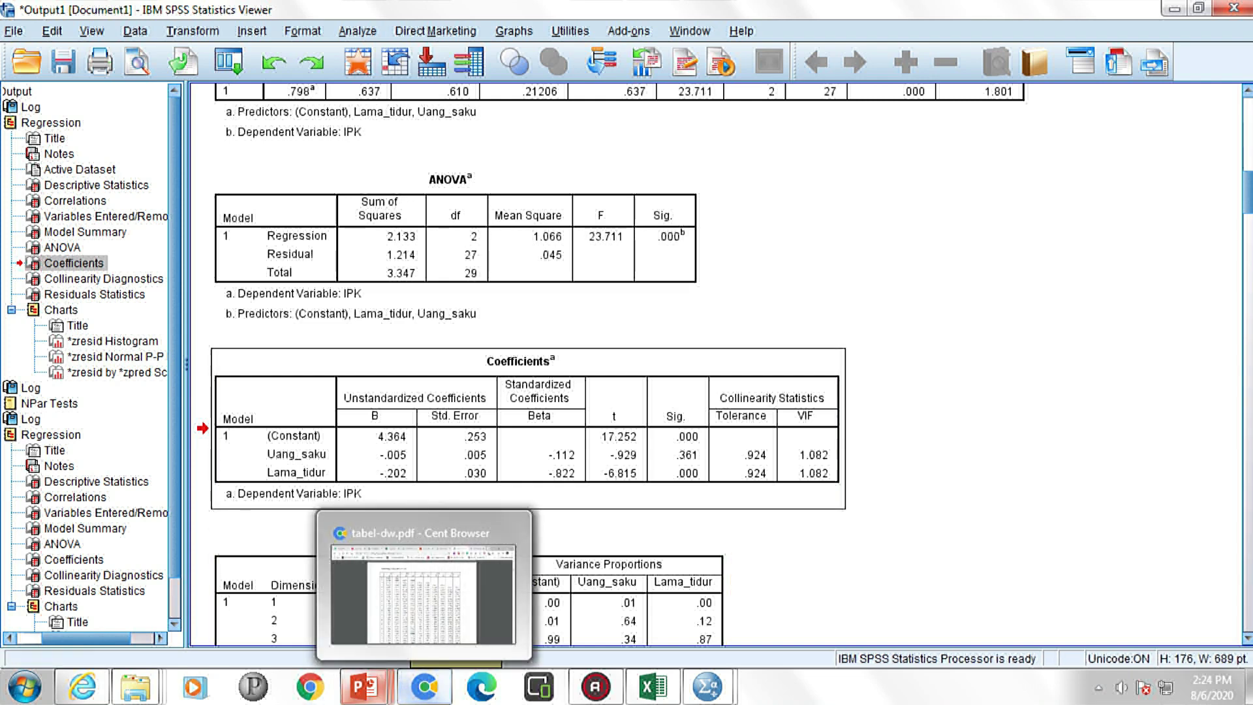
click(653, 686)
click(663, 366)
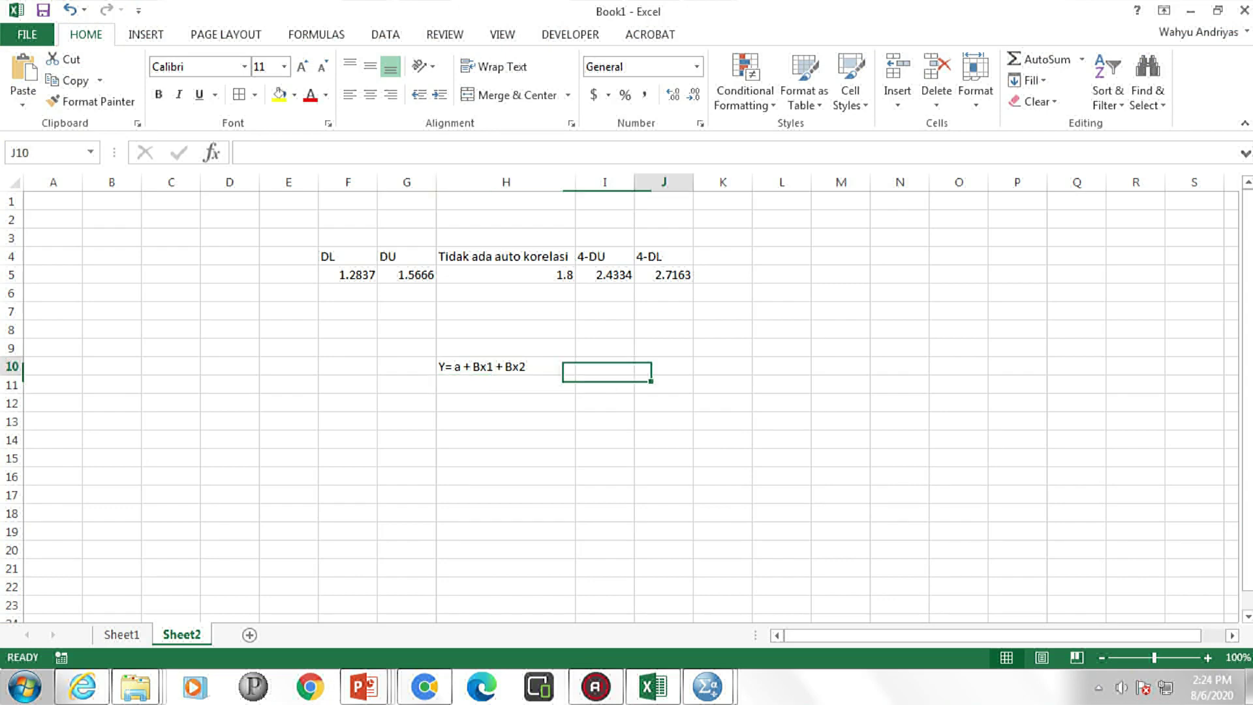
click(23, 97)
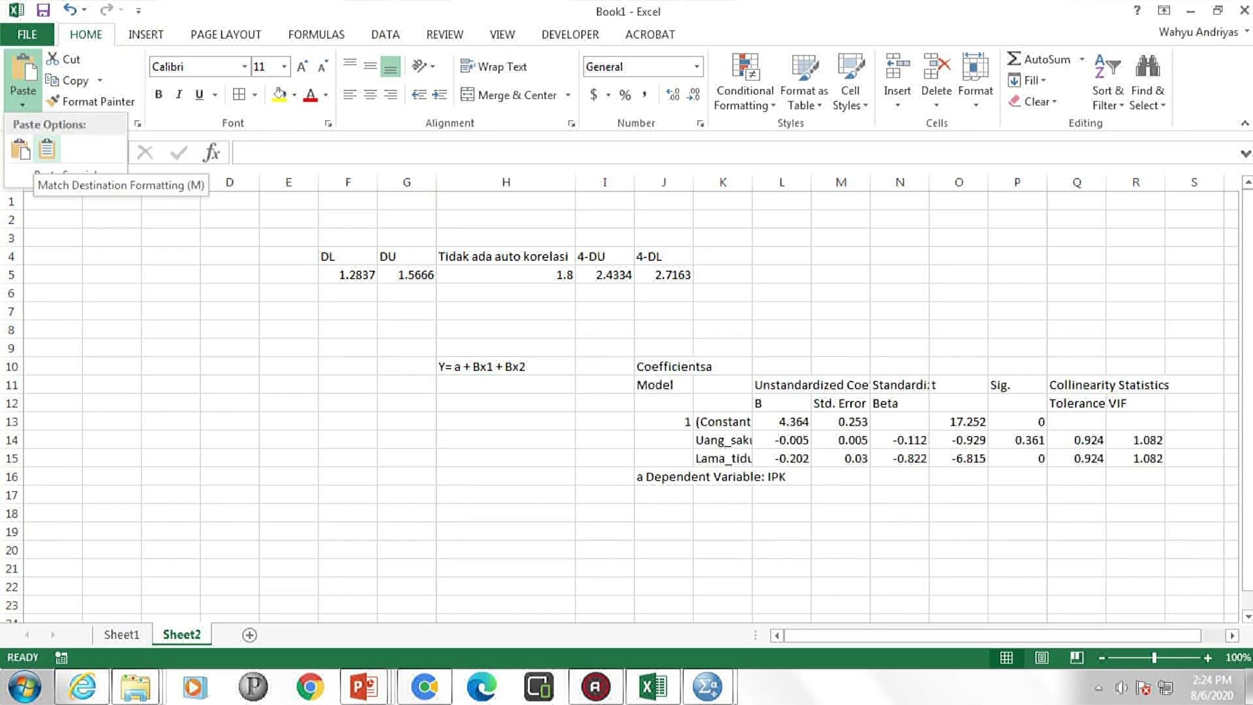
click(46, 149)
Enter "y = 4.364 + -0.202" in cell H11, using the B coefficients of the constant and Lama_tidur.
click(406, 421)
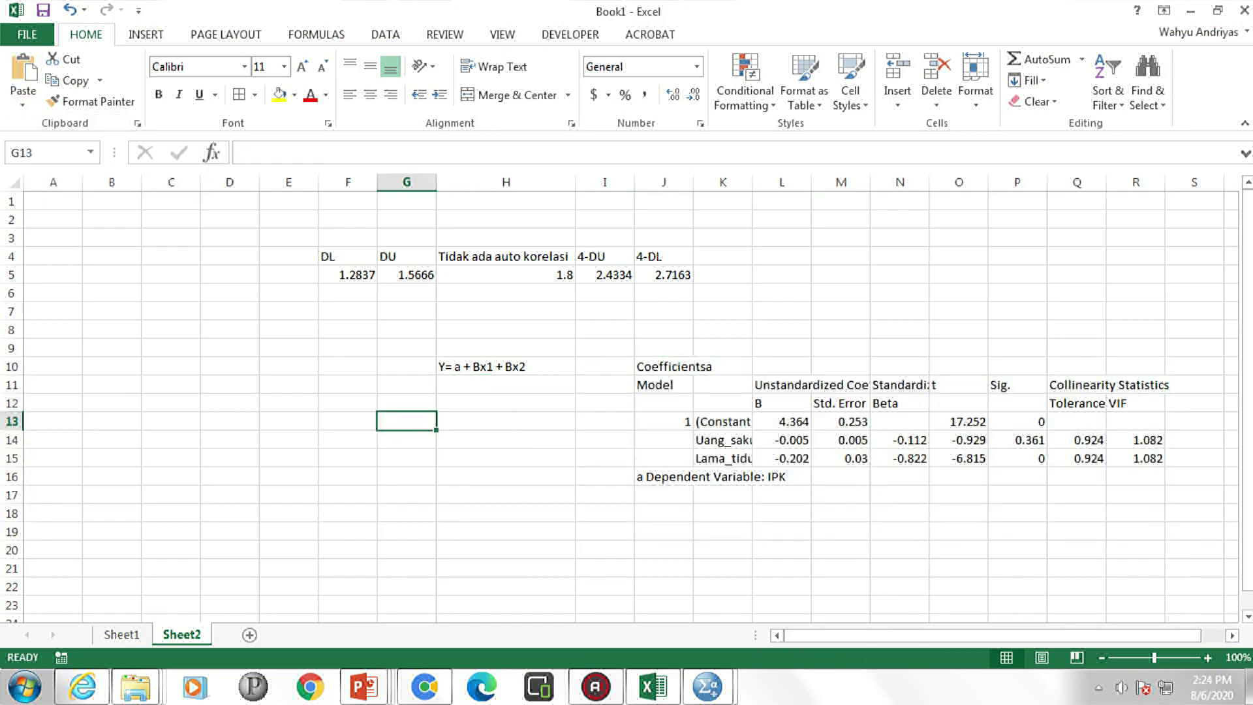
click(505, 385)
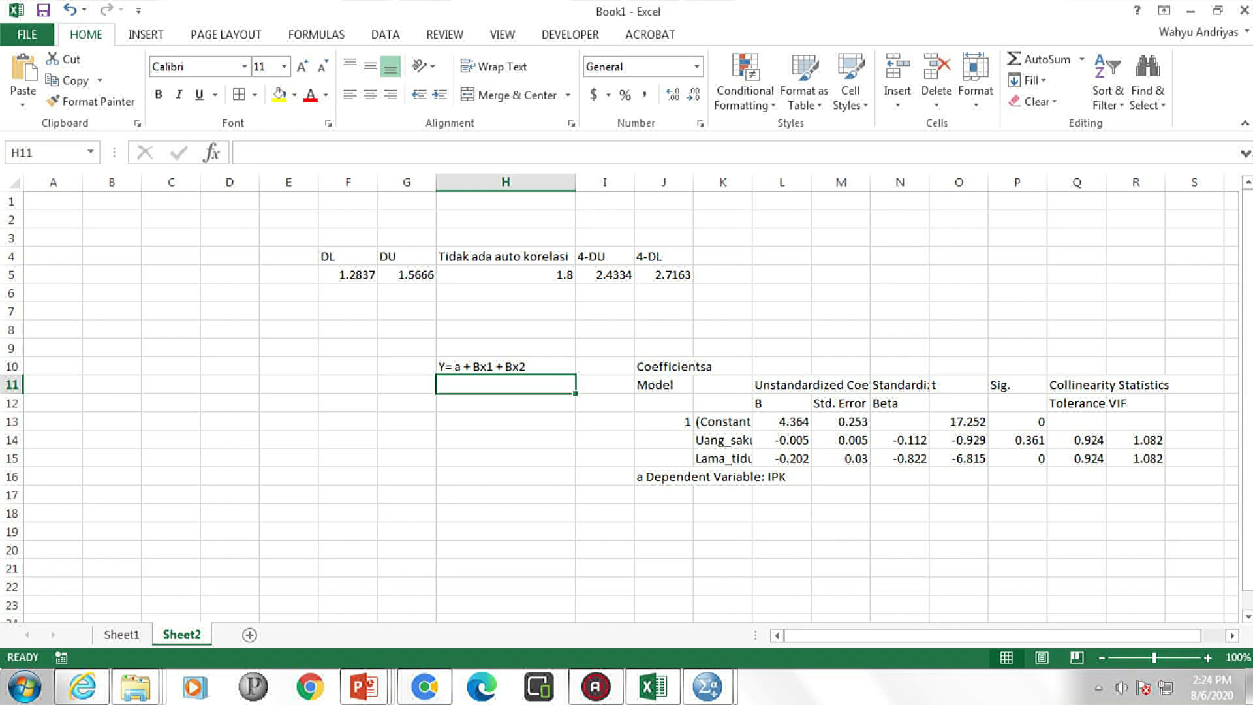
text(y)
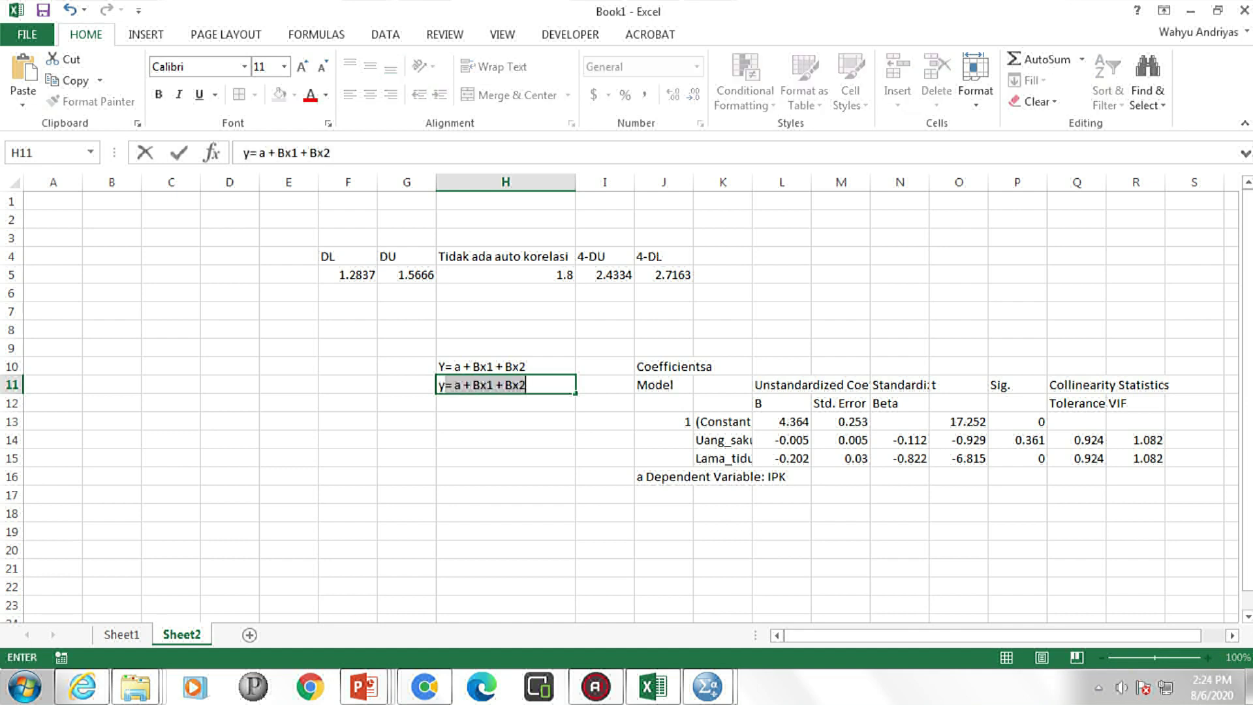
text( =)
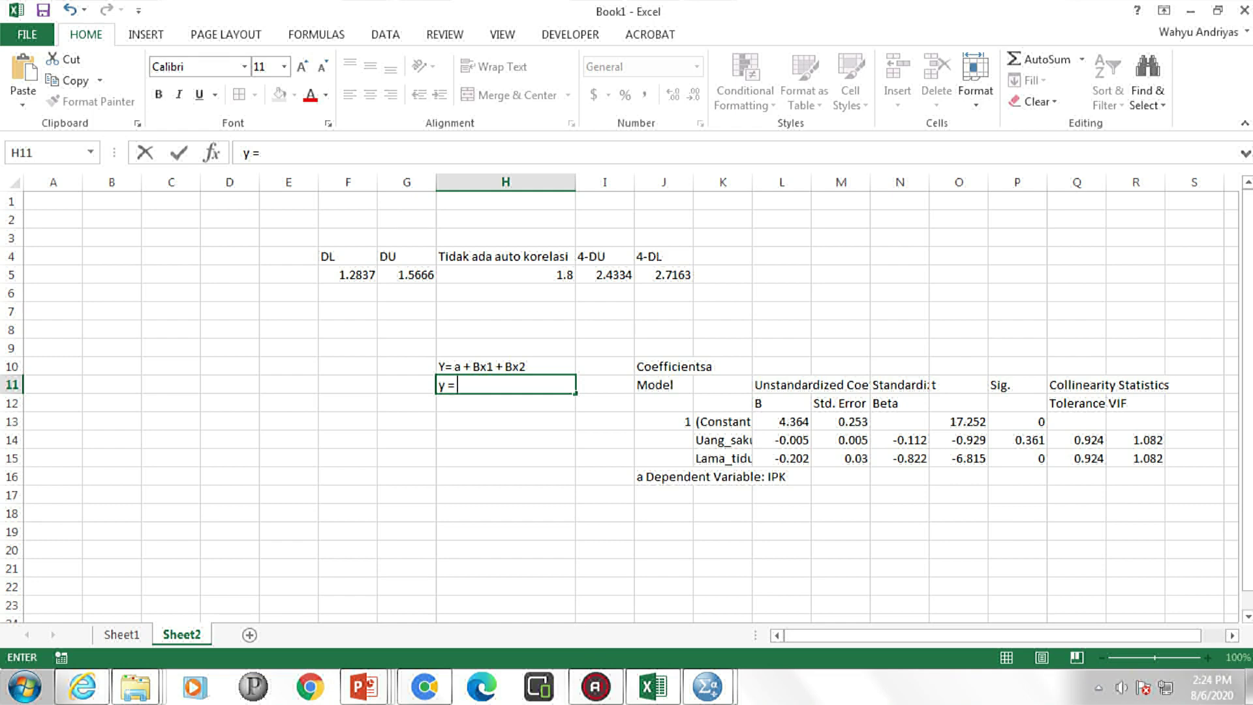
text( 4.364 +)
text(-2)
key(BackSpace)
text(0.202)
key(Return)
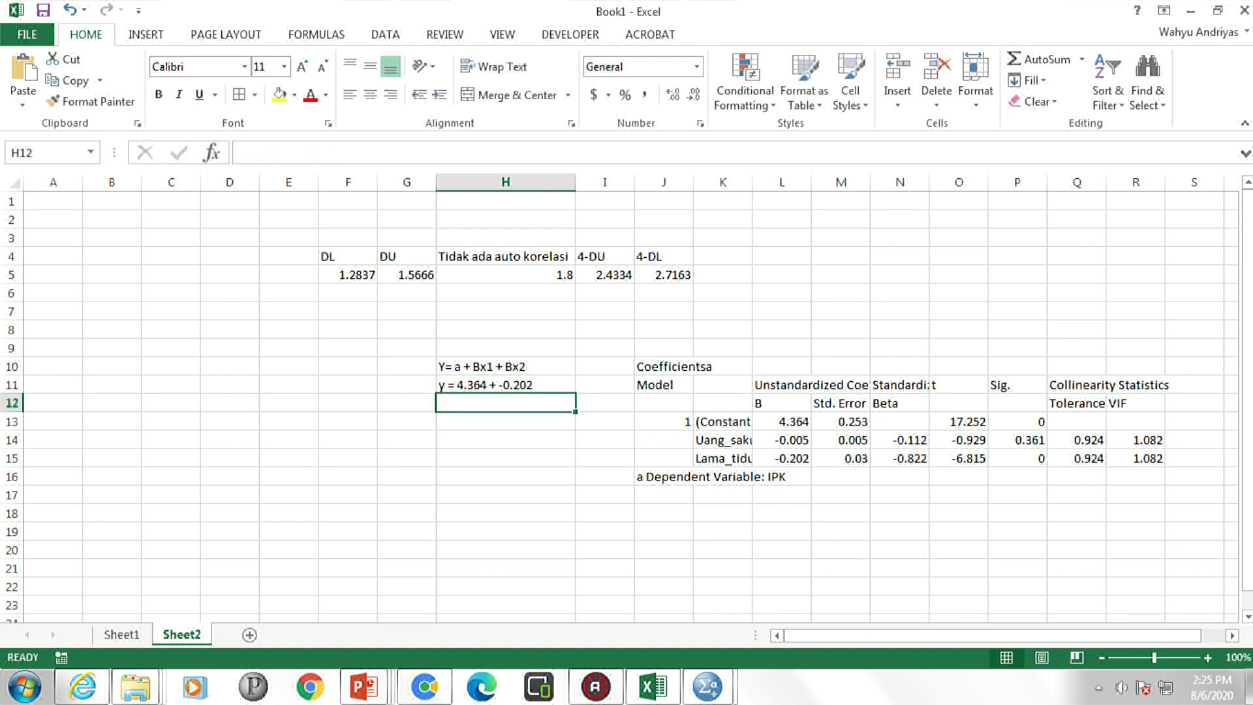
Enlarge the equation in cell H11 to font size 24 and widen column H to fit it.
click(505, 384)
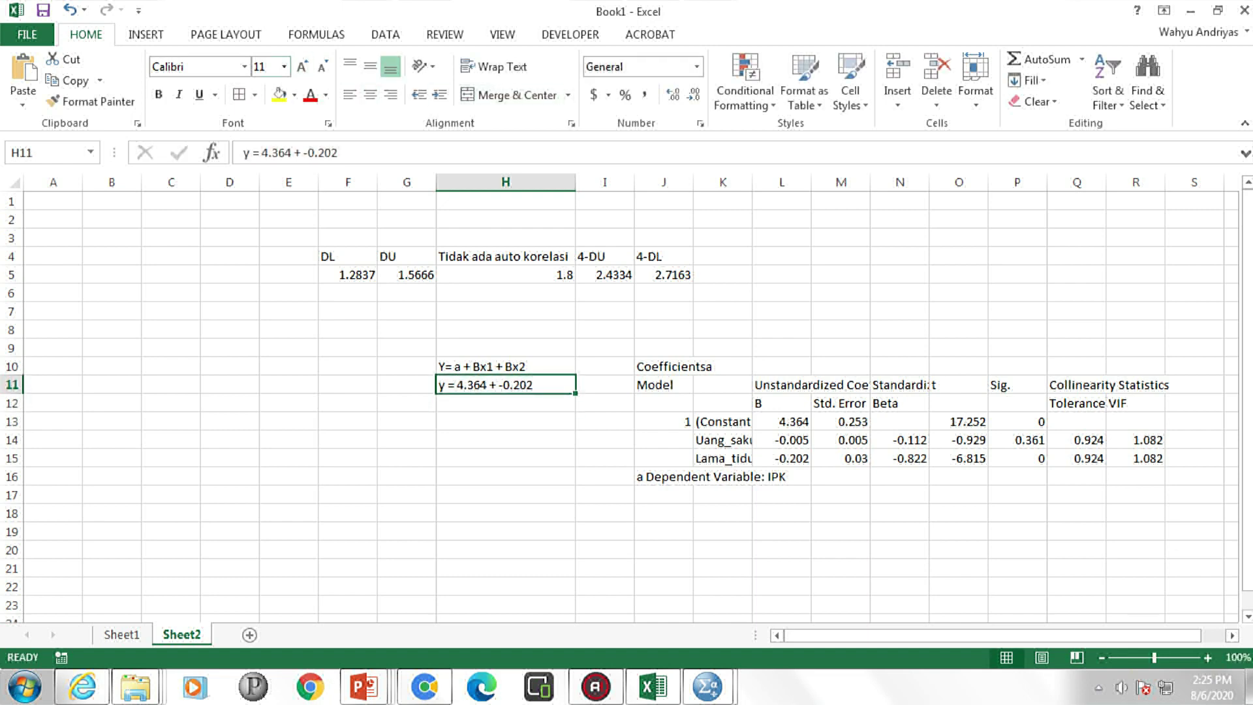
click(283, 66)
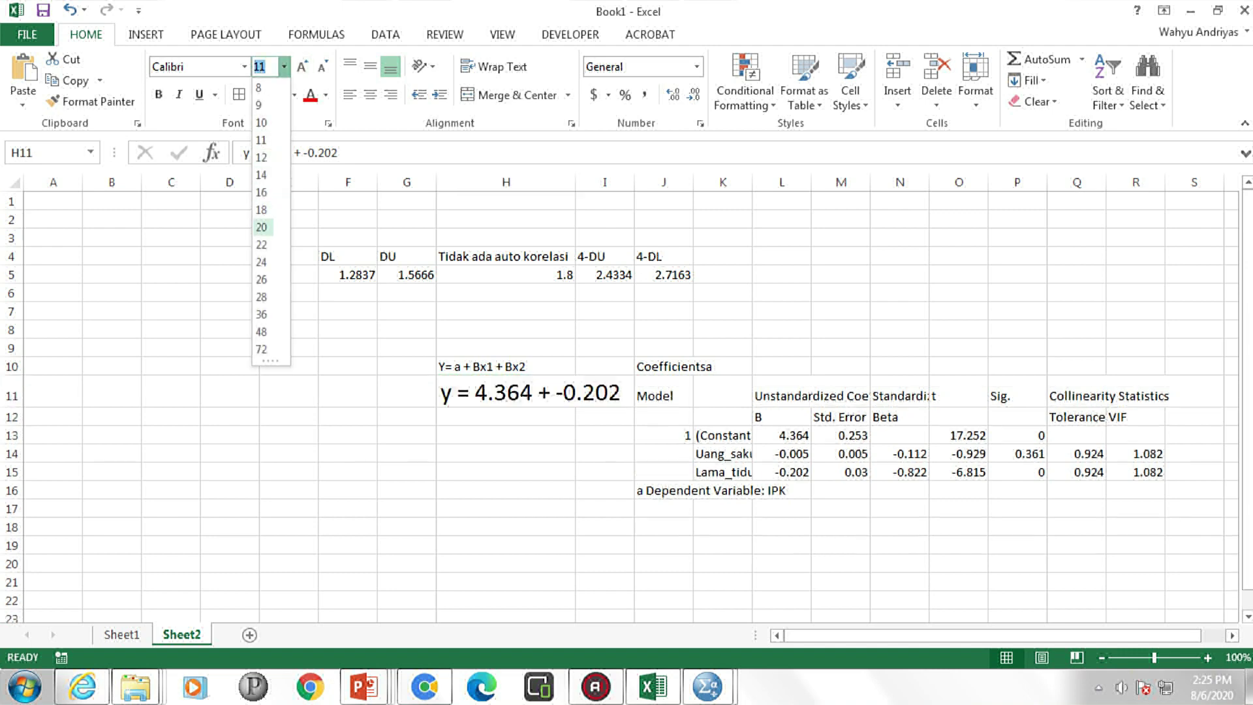
click(261, 262)
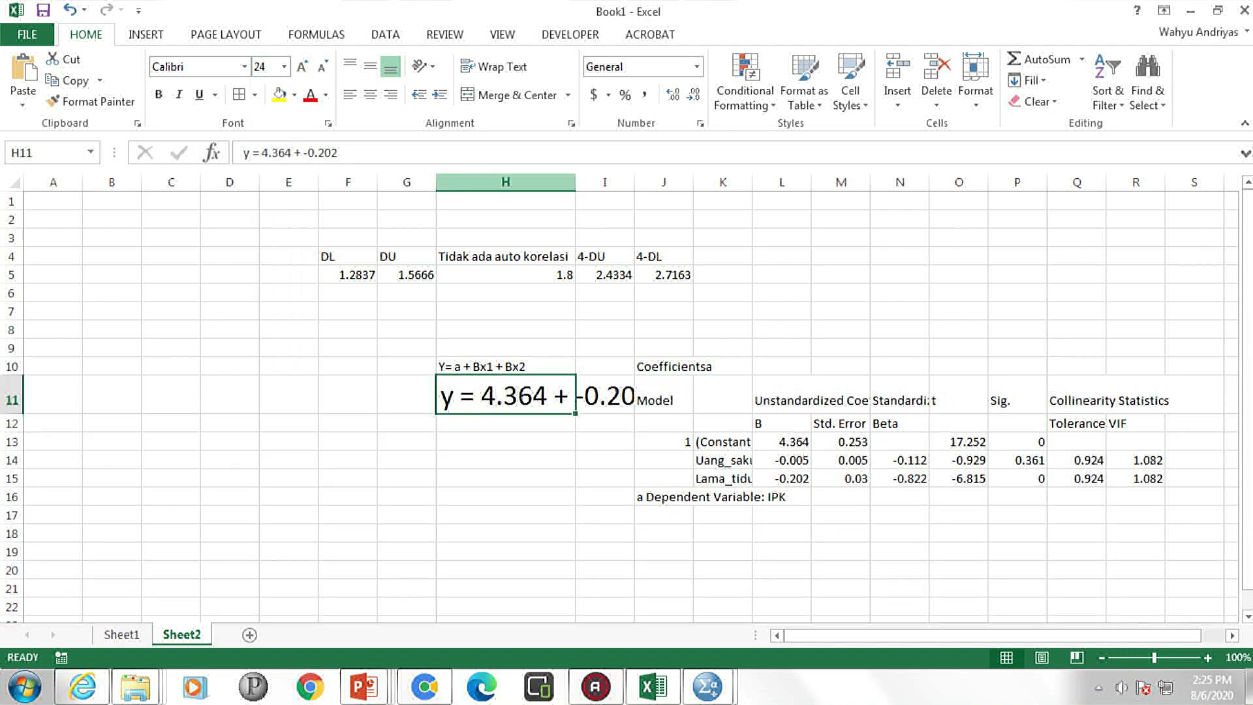
drag(575, 182, 764, 182)
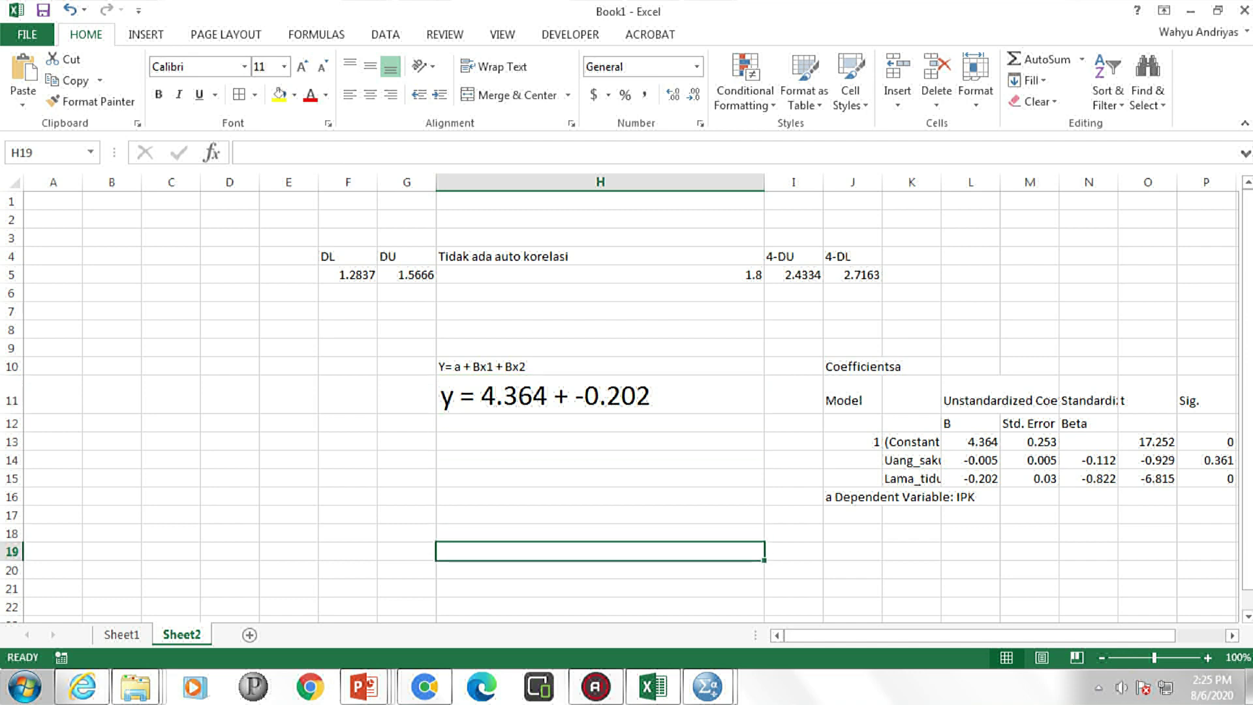
Append "x2" to the equation in cell H11 so it reads "y = 4.364 + -0.202x2".
key(F2)
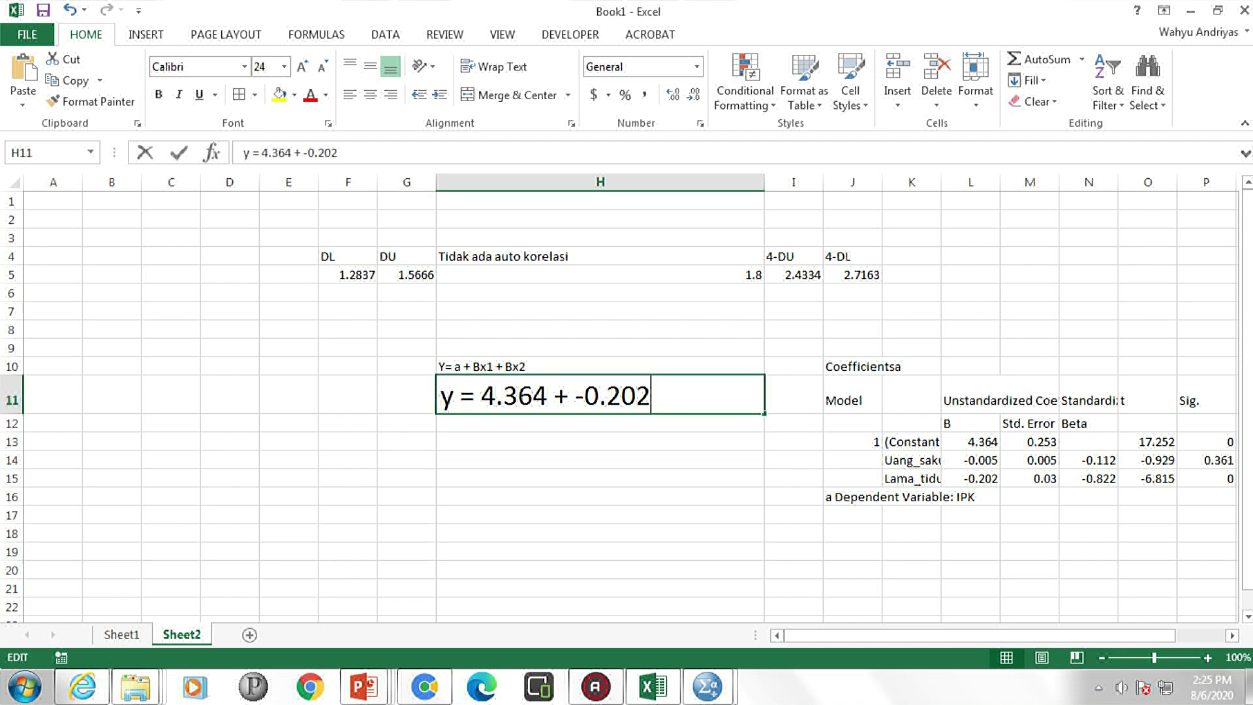
text(x)
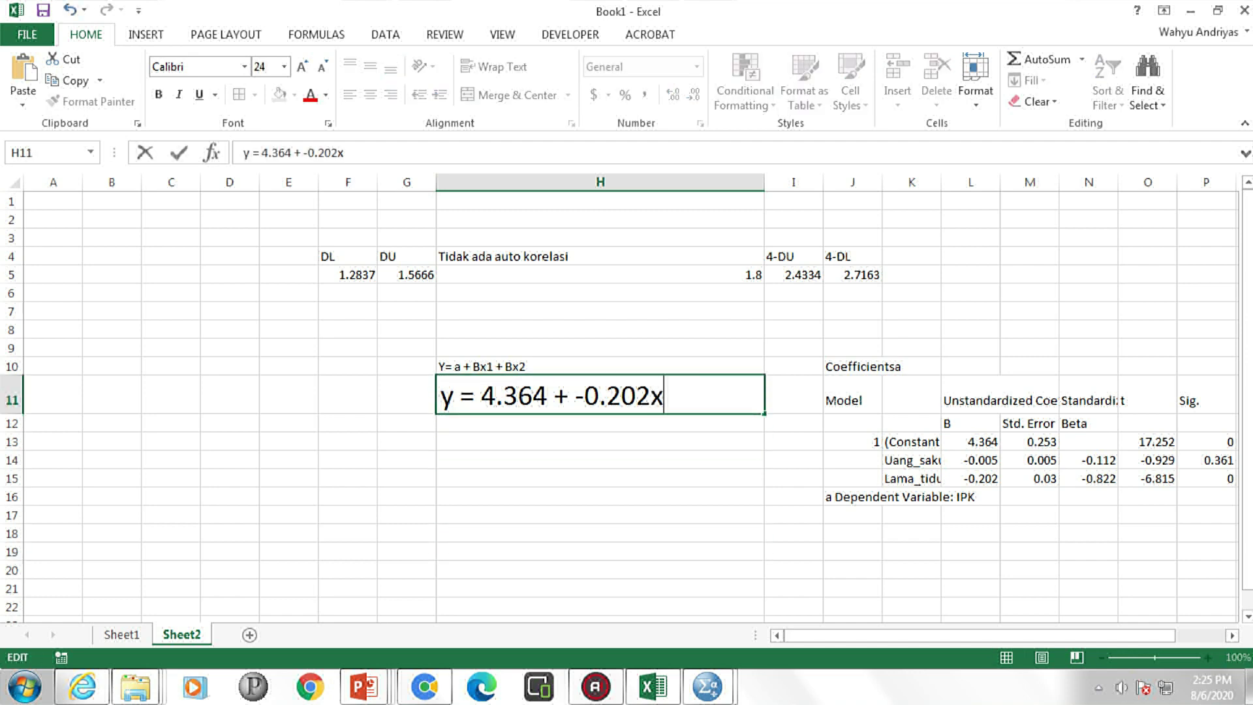
text(1)
key(BackSpace)
text(2)
key(Return)
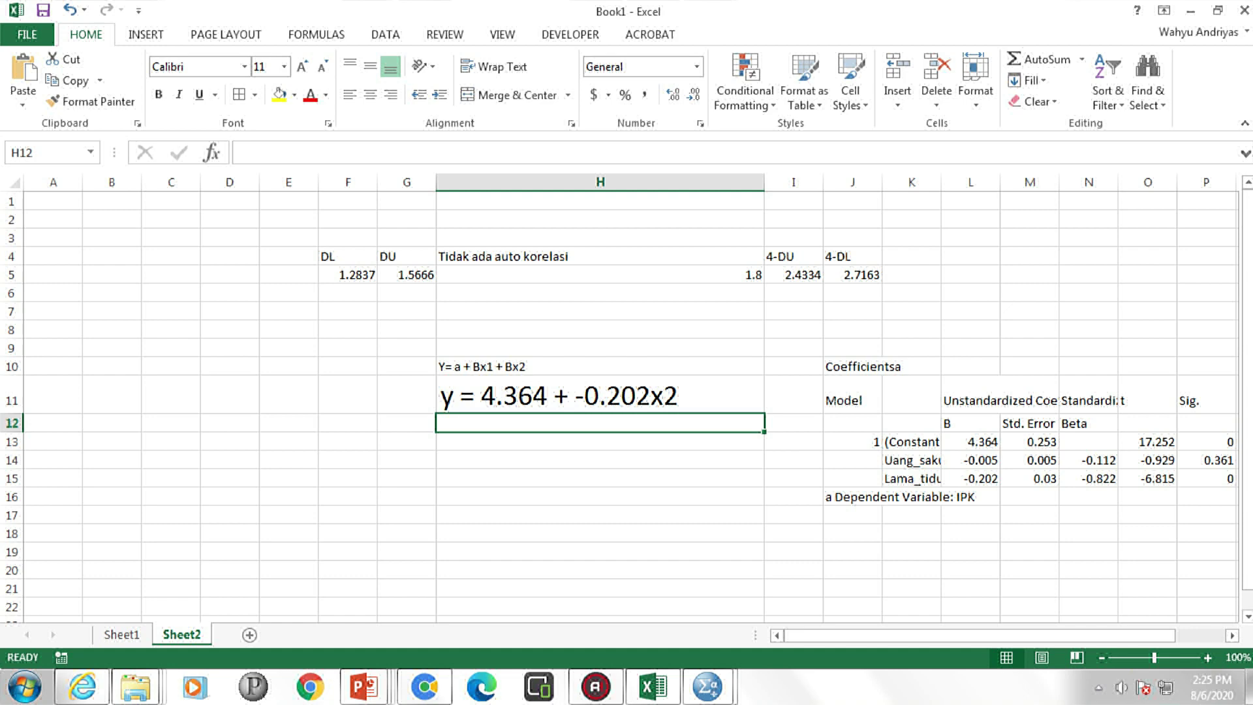
click(600, 394)
click(600, 460)
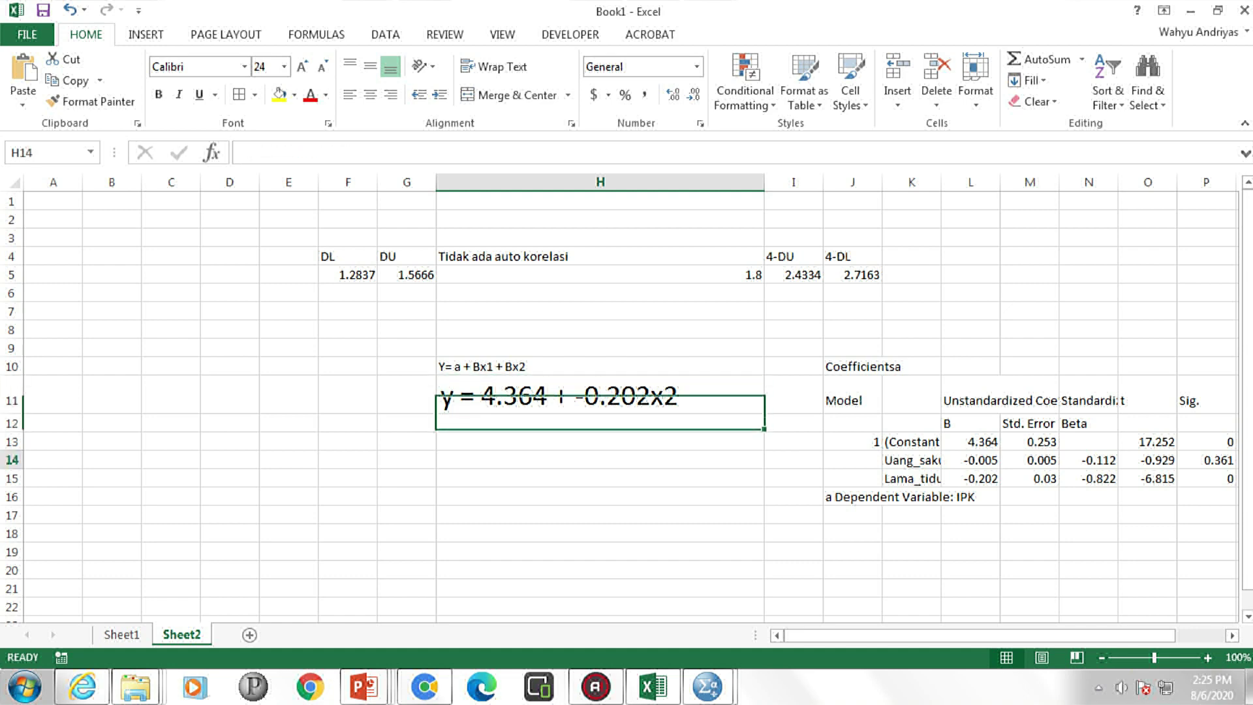
click(600, 394)
click(600, 459)
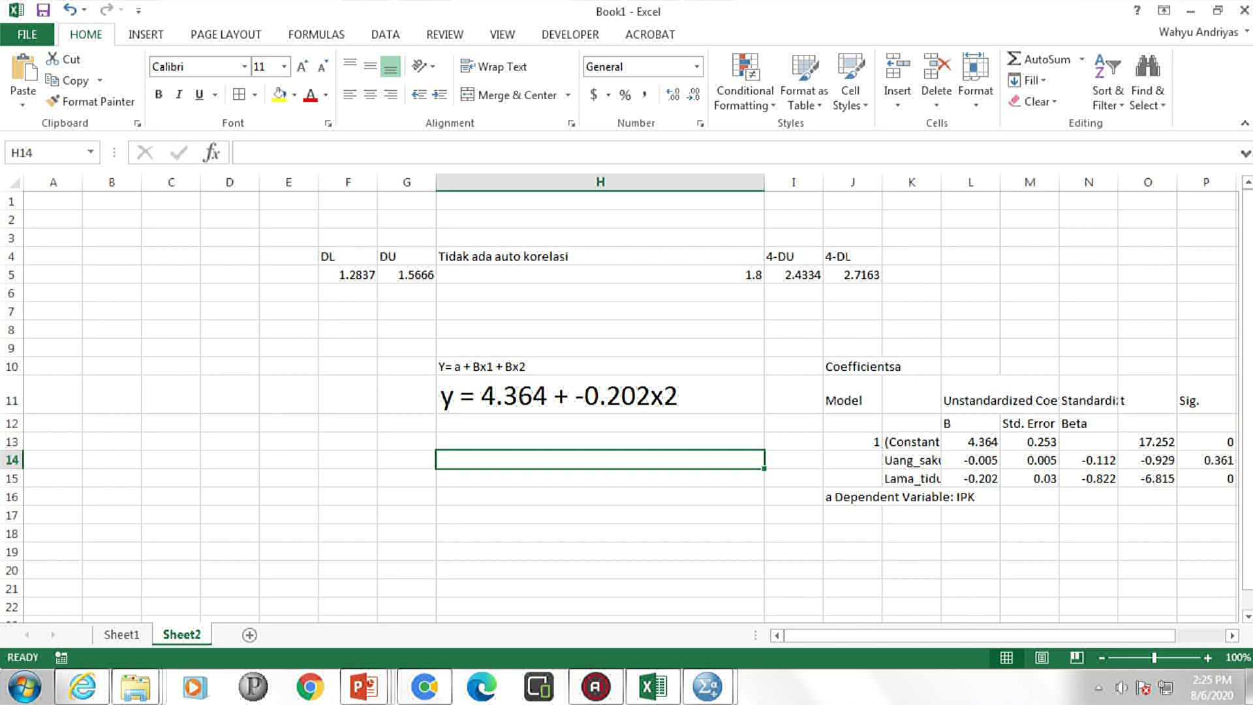
click(599, 394)
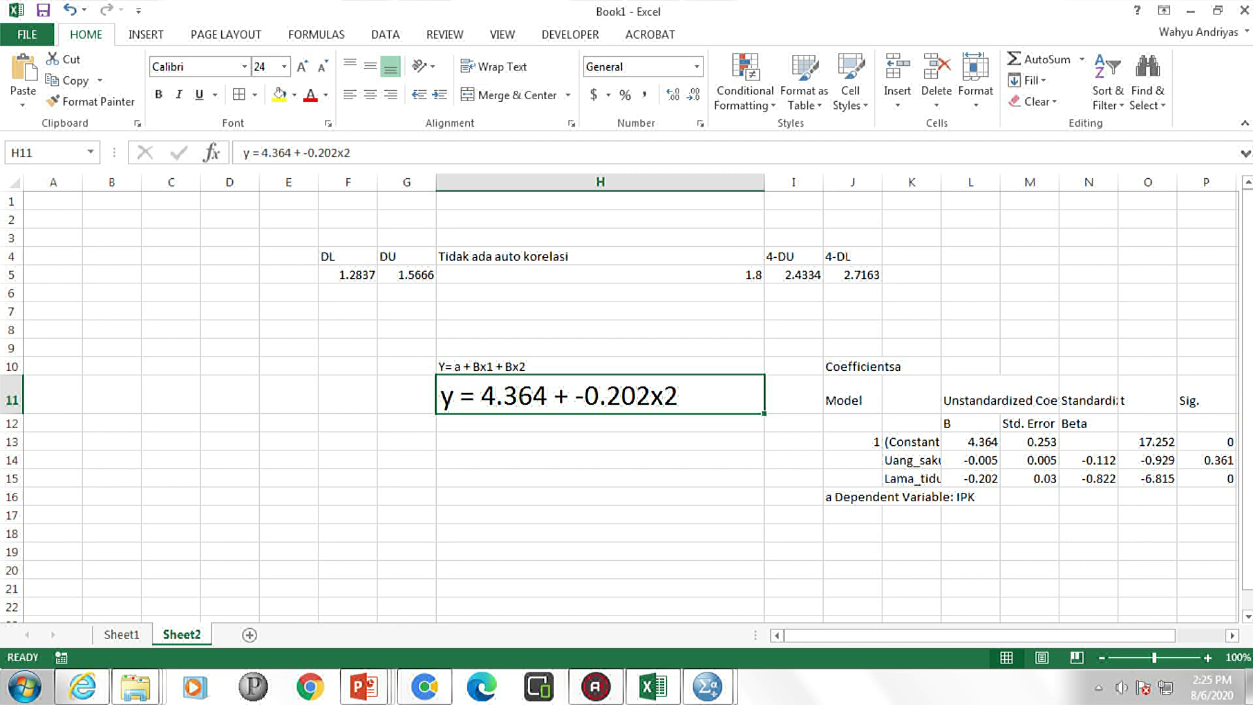
click(599, 459)
click(599, 394)
click(600, 478)
click(599, 496)
click(600, 394)
click(599, 570)
click(599, 395)
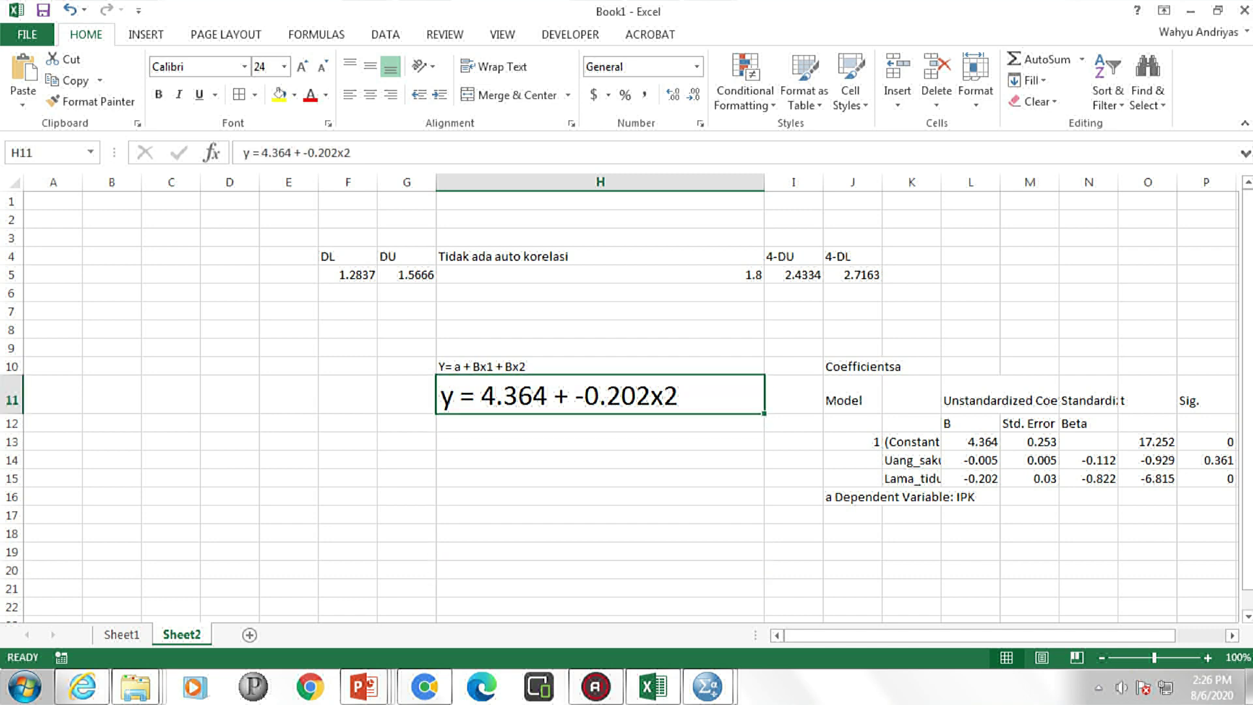